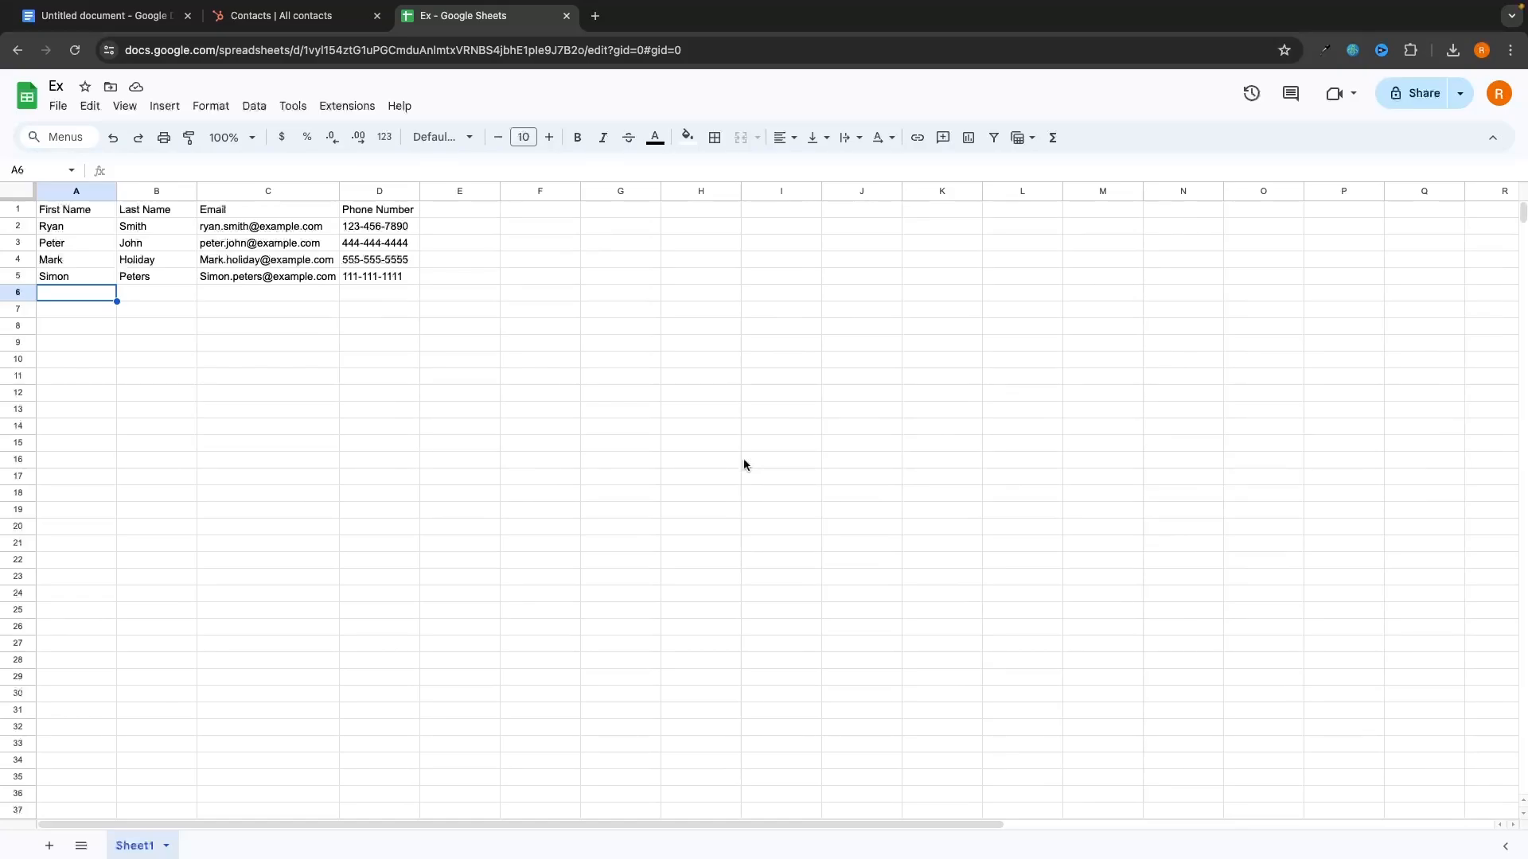
# Step: Compare the spreadsheet's First Name and Last Name headers with the HubSpot contacts list
pyautogui.hotkey('ctrl', 'shift', 'Tab')
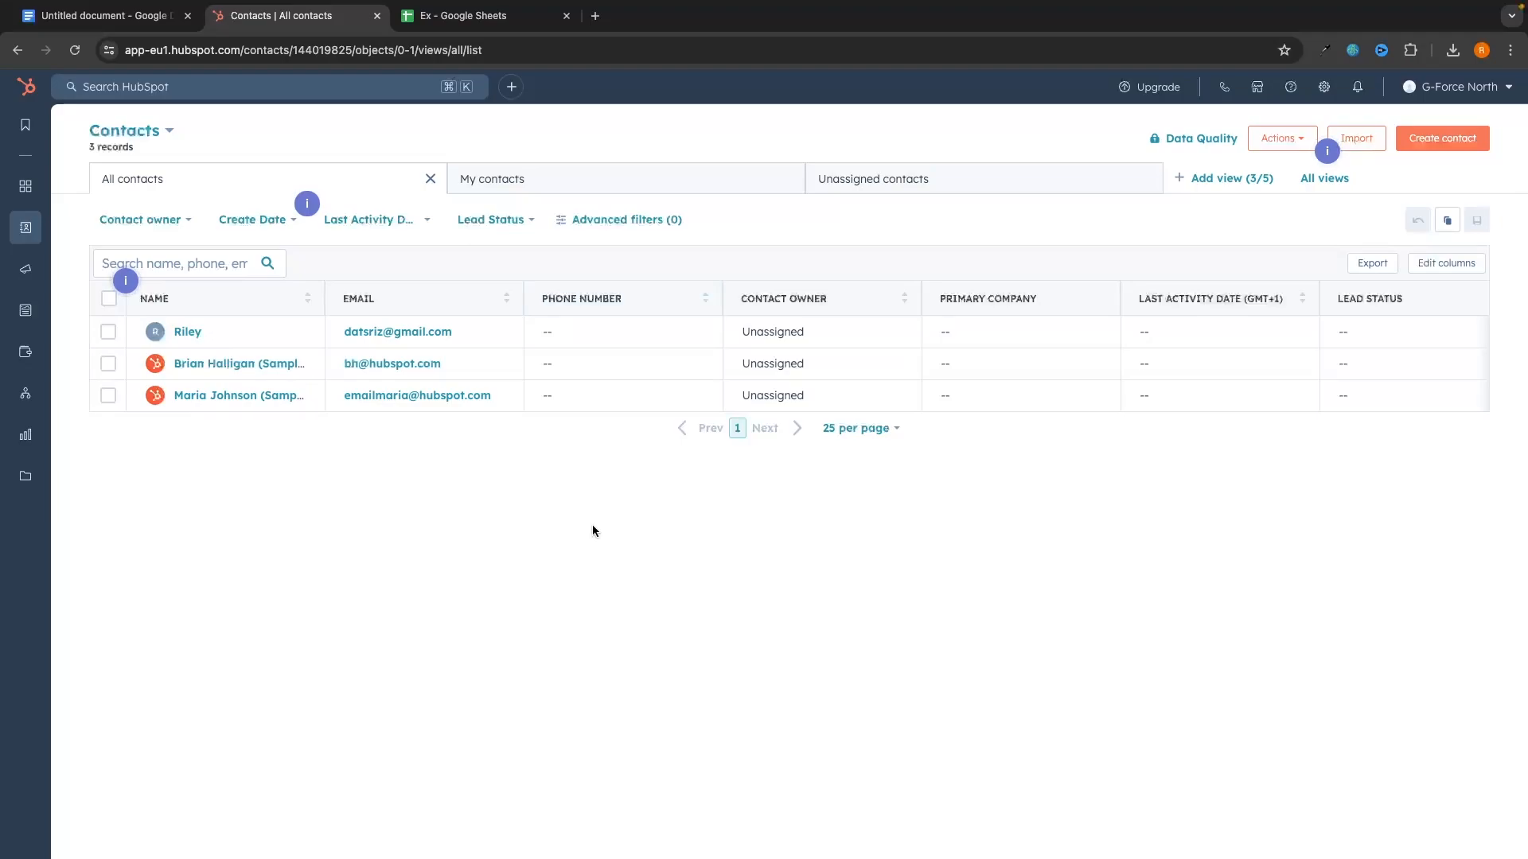
pyautogui.hotkey('ctrl', 'Tab')
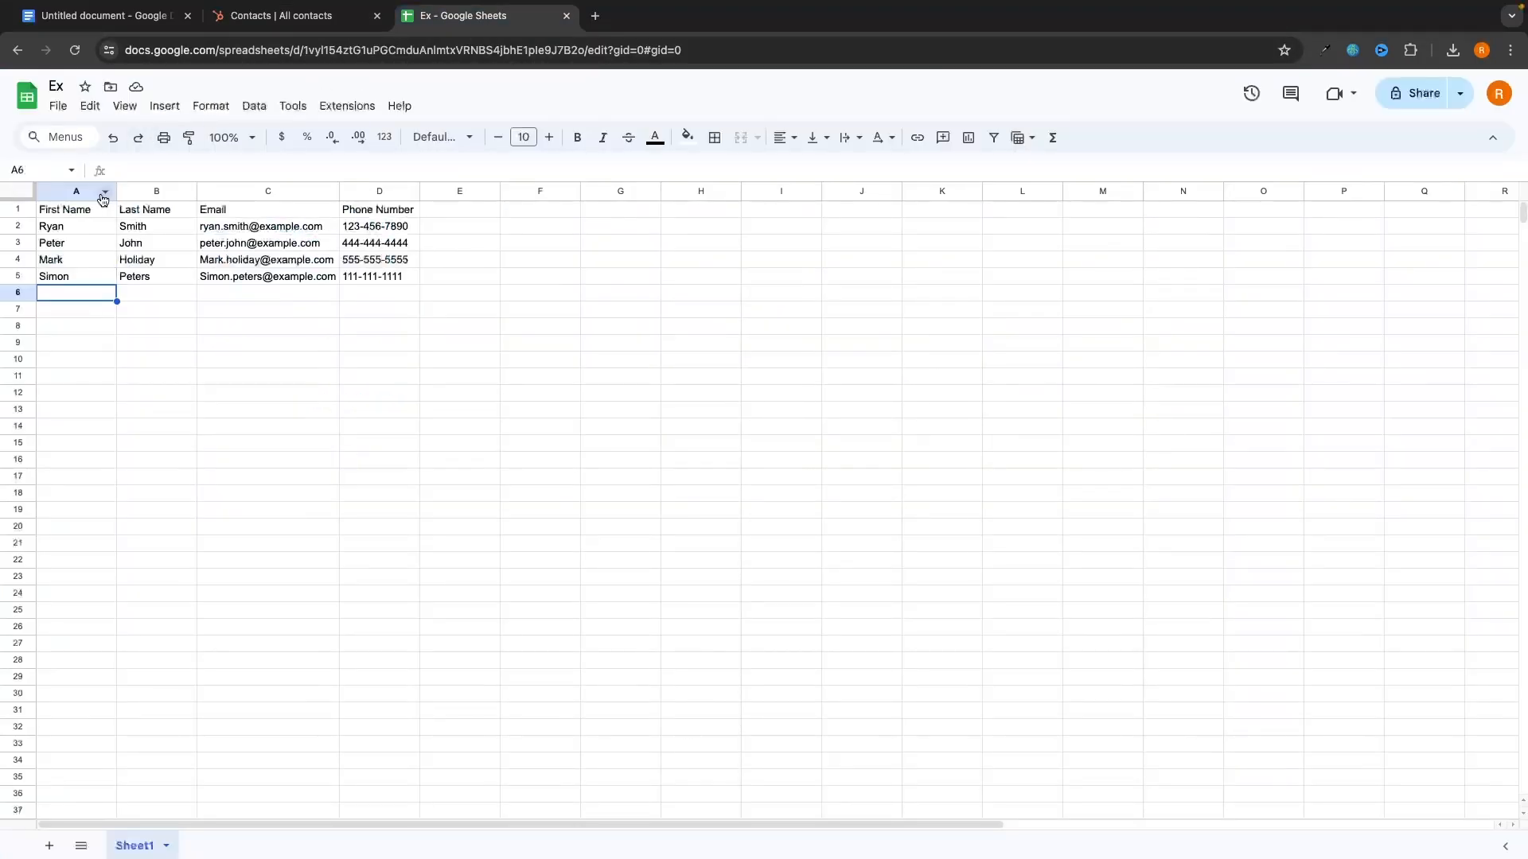
pyautogui.moveTo(65, 210); pyautogui.dragTo(370, 214)
pyautogui.hotkey('ctrl', 'shift', 'Tab')
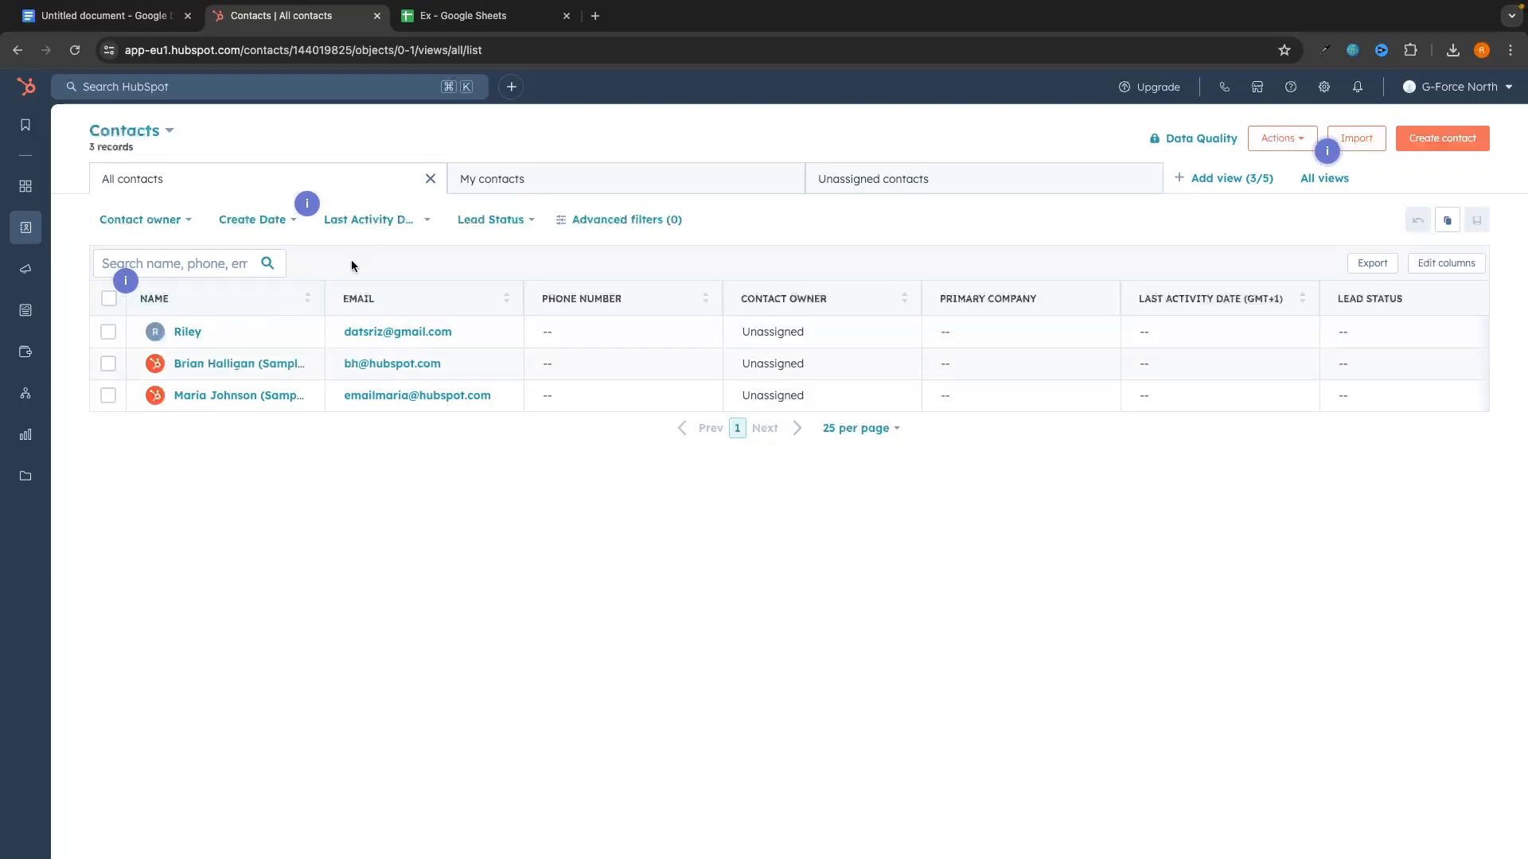
pyautogui.click(465, 32)
pyautogui.click(73, 214)
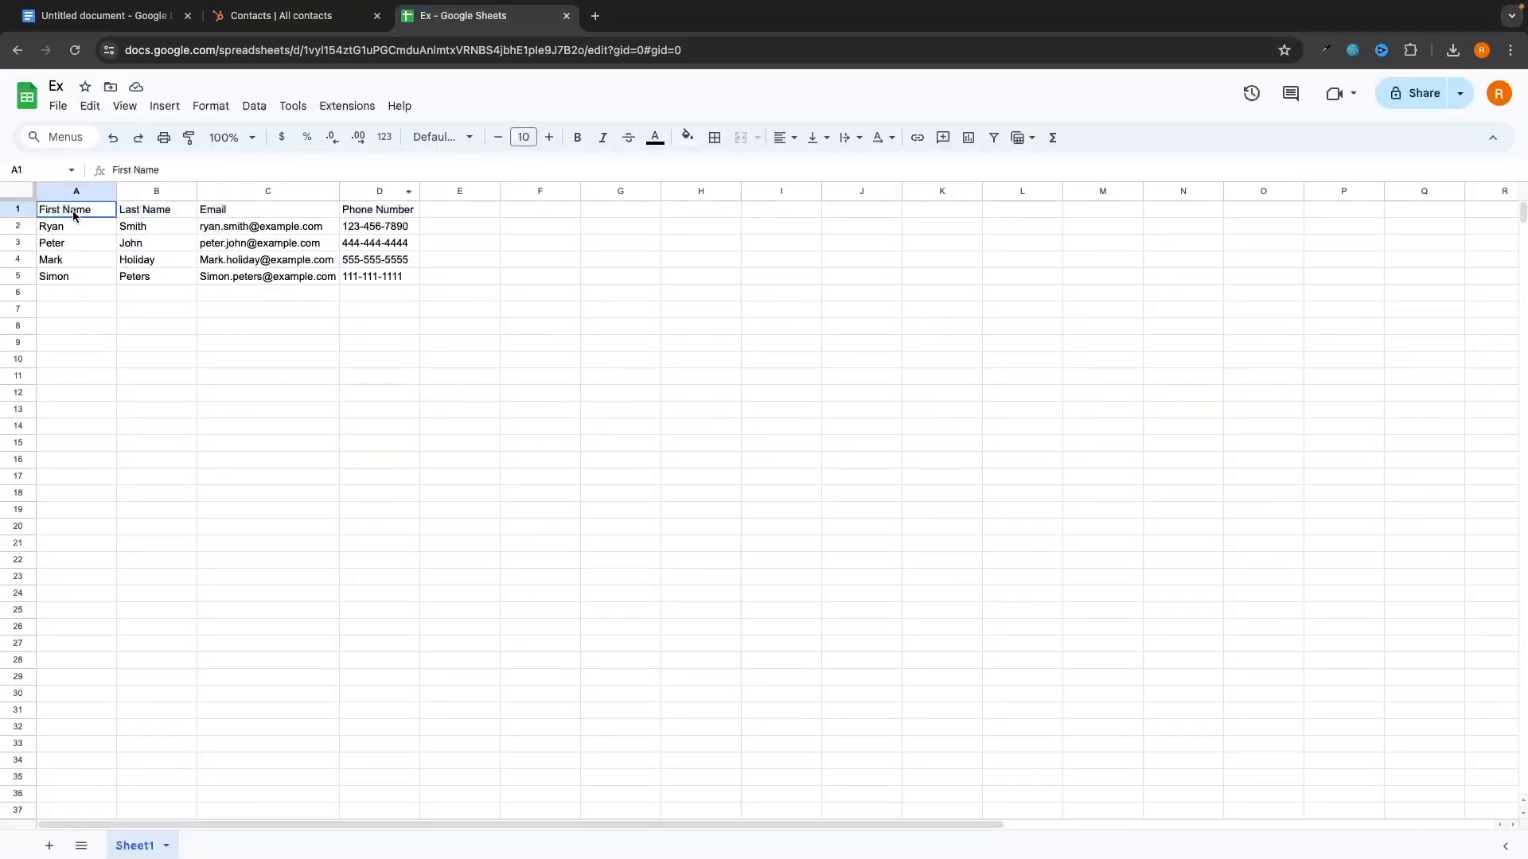
pyautogui.click(165, 212)
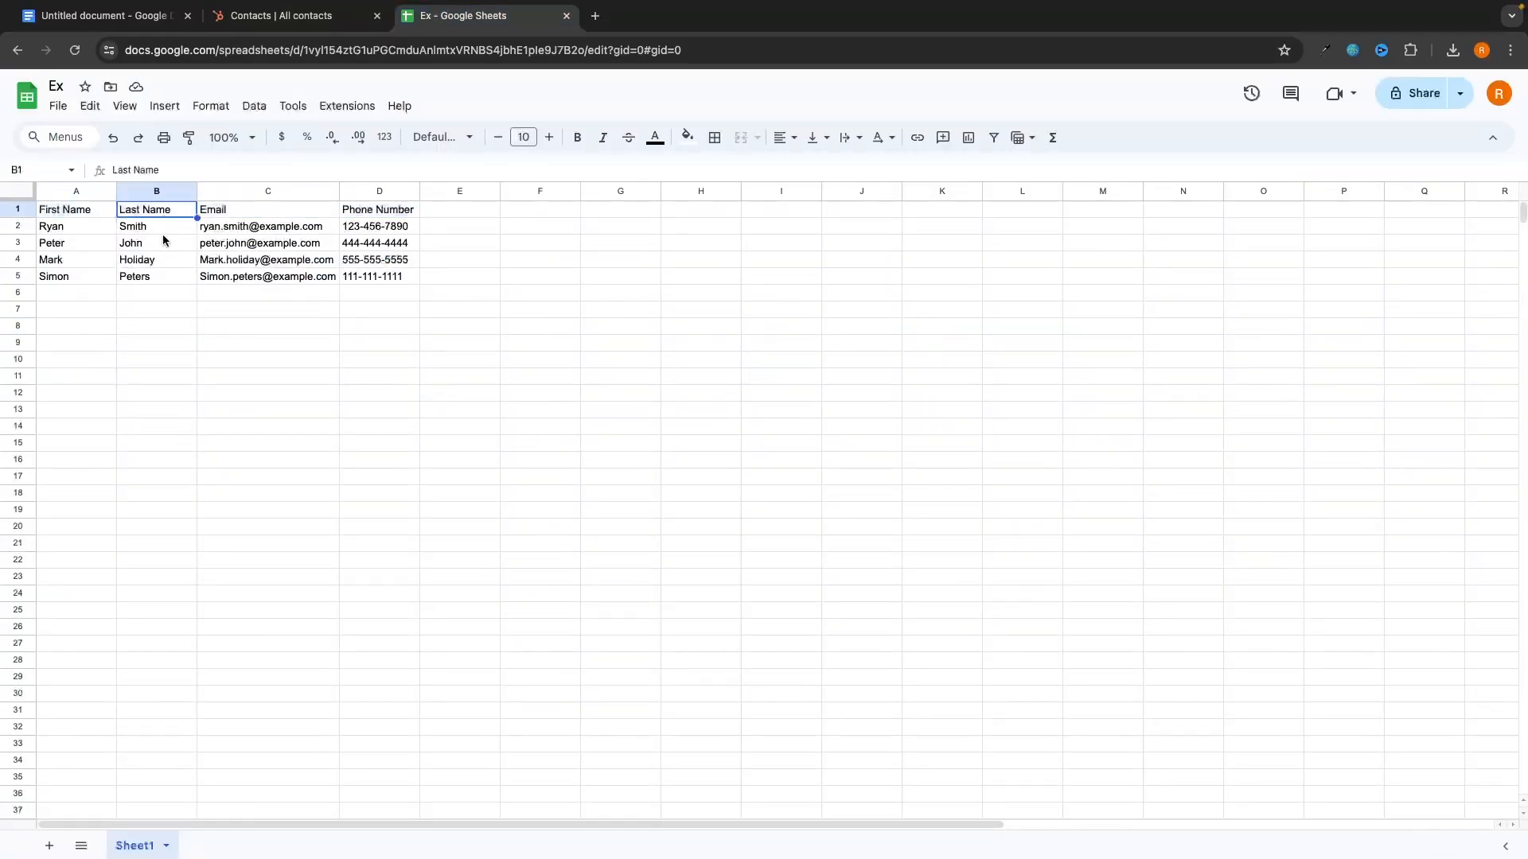
# Step: Try a Name header in G1 with a contact's full name in G2
pyautogui.doubleClick(620, 207)
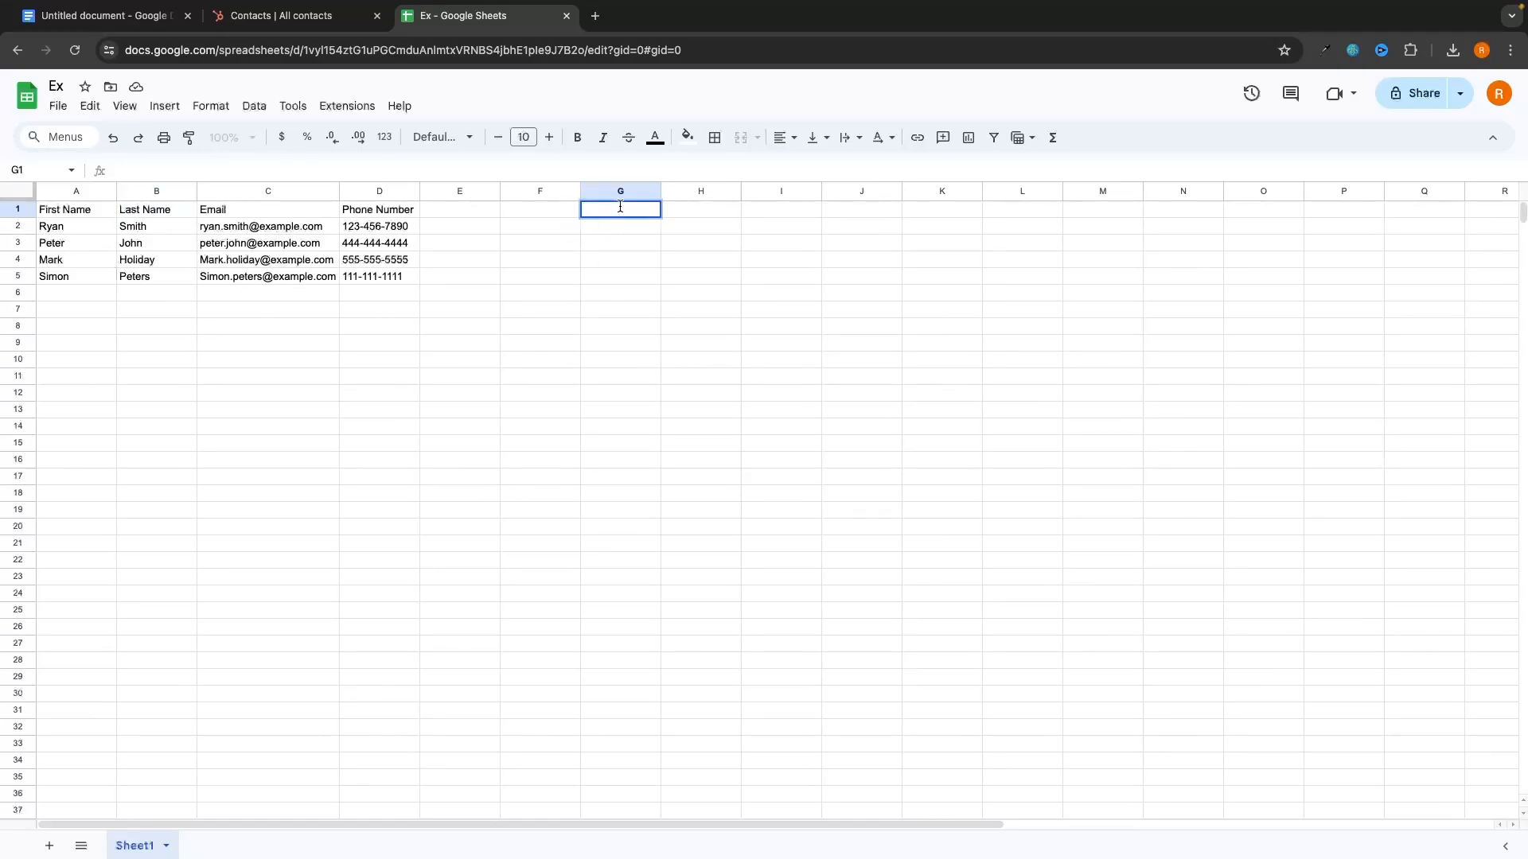
pyautogui.write('Name')
pyautogui.press('Return')
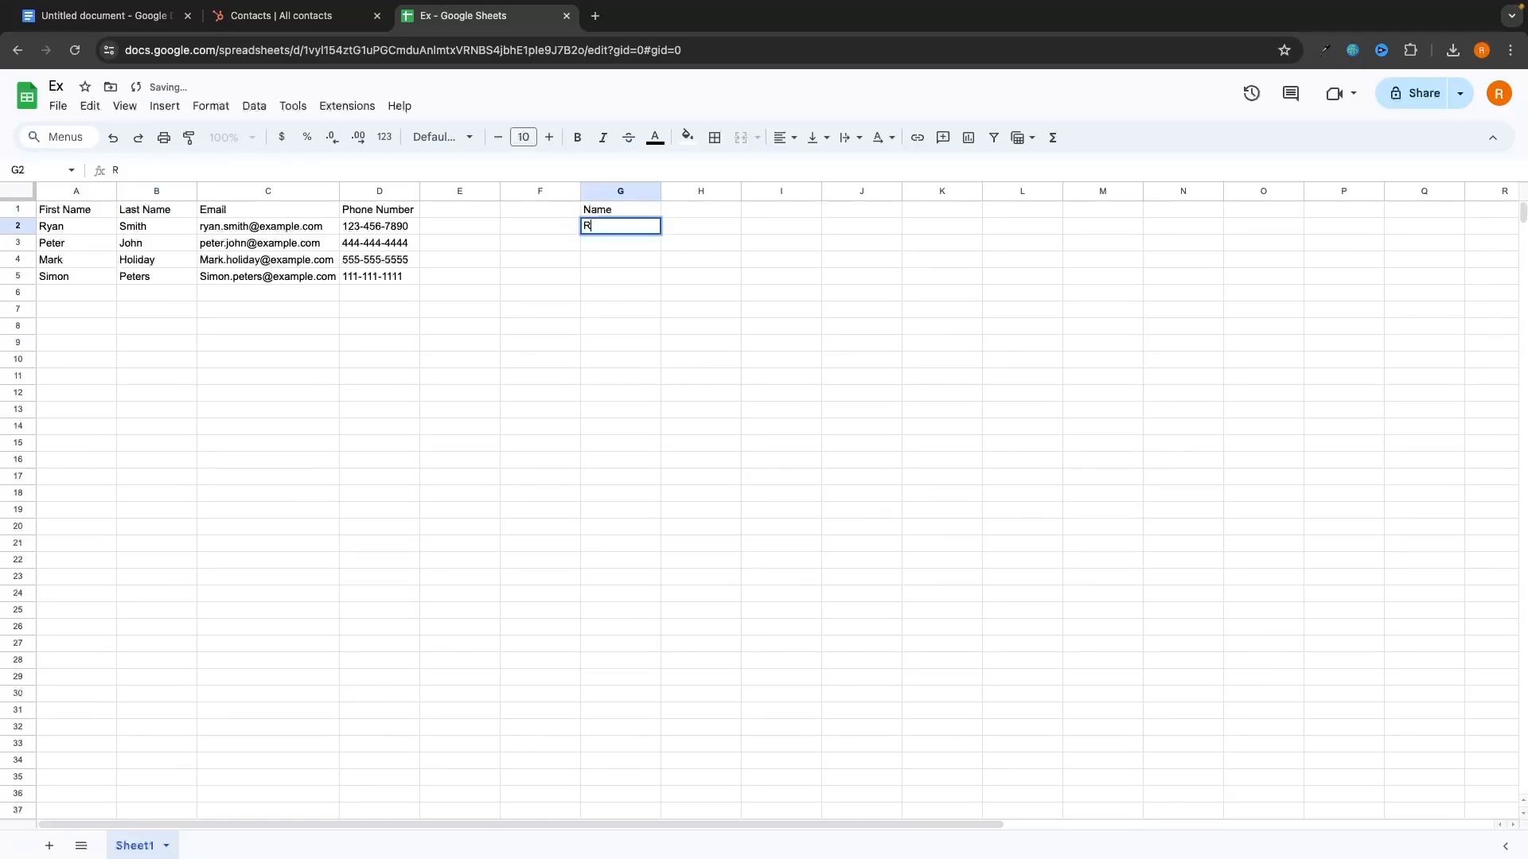
pyautogui.press('Return')
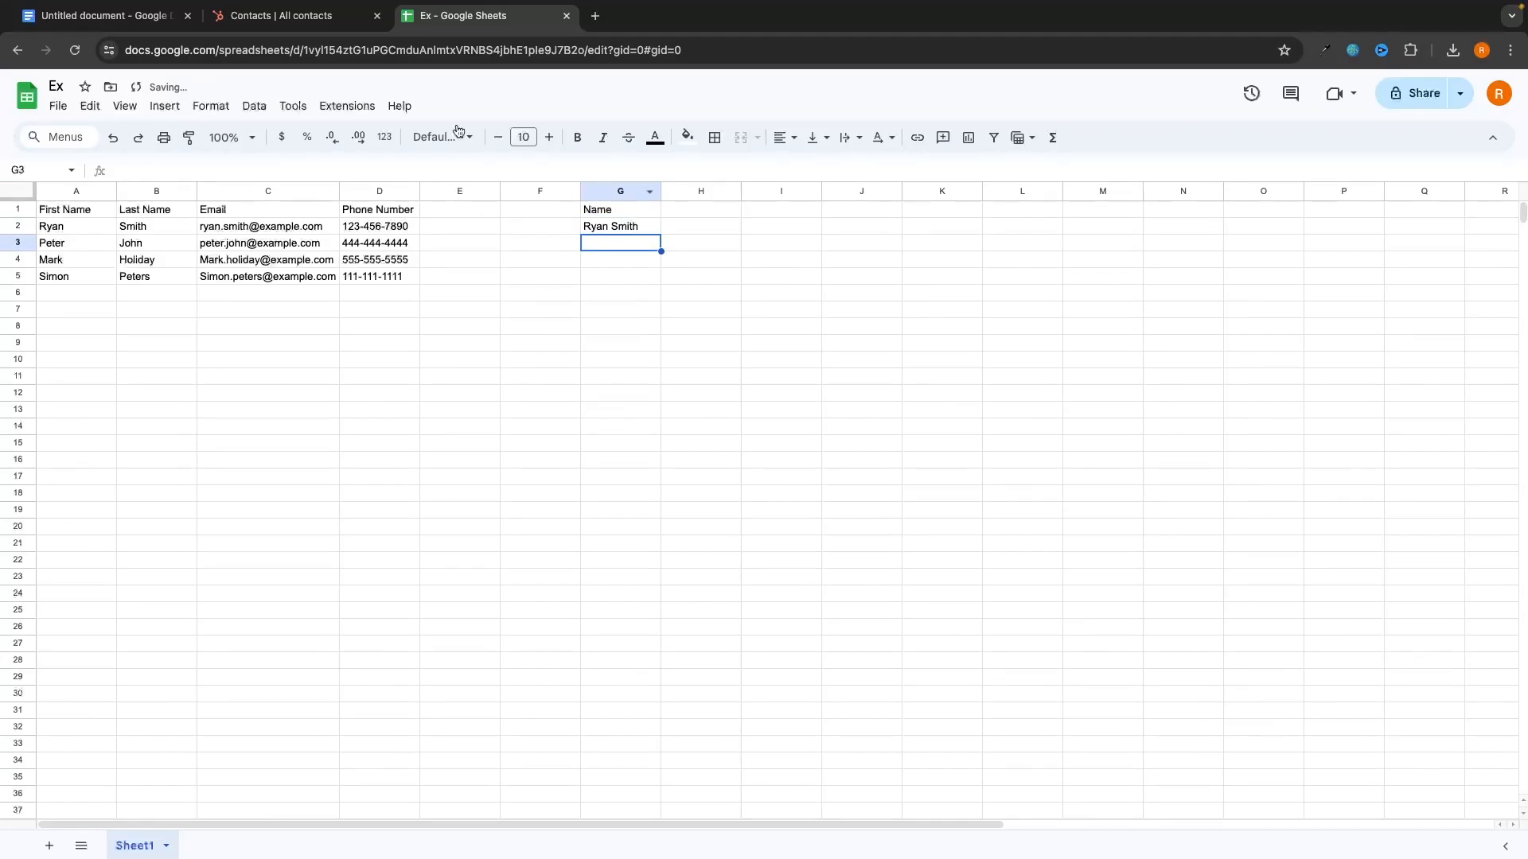
# Step: Clear the trial Name entries from G1:G3 and go back to HubSpot's All contacts
pyautogui.click(302, 17)
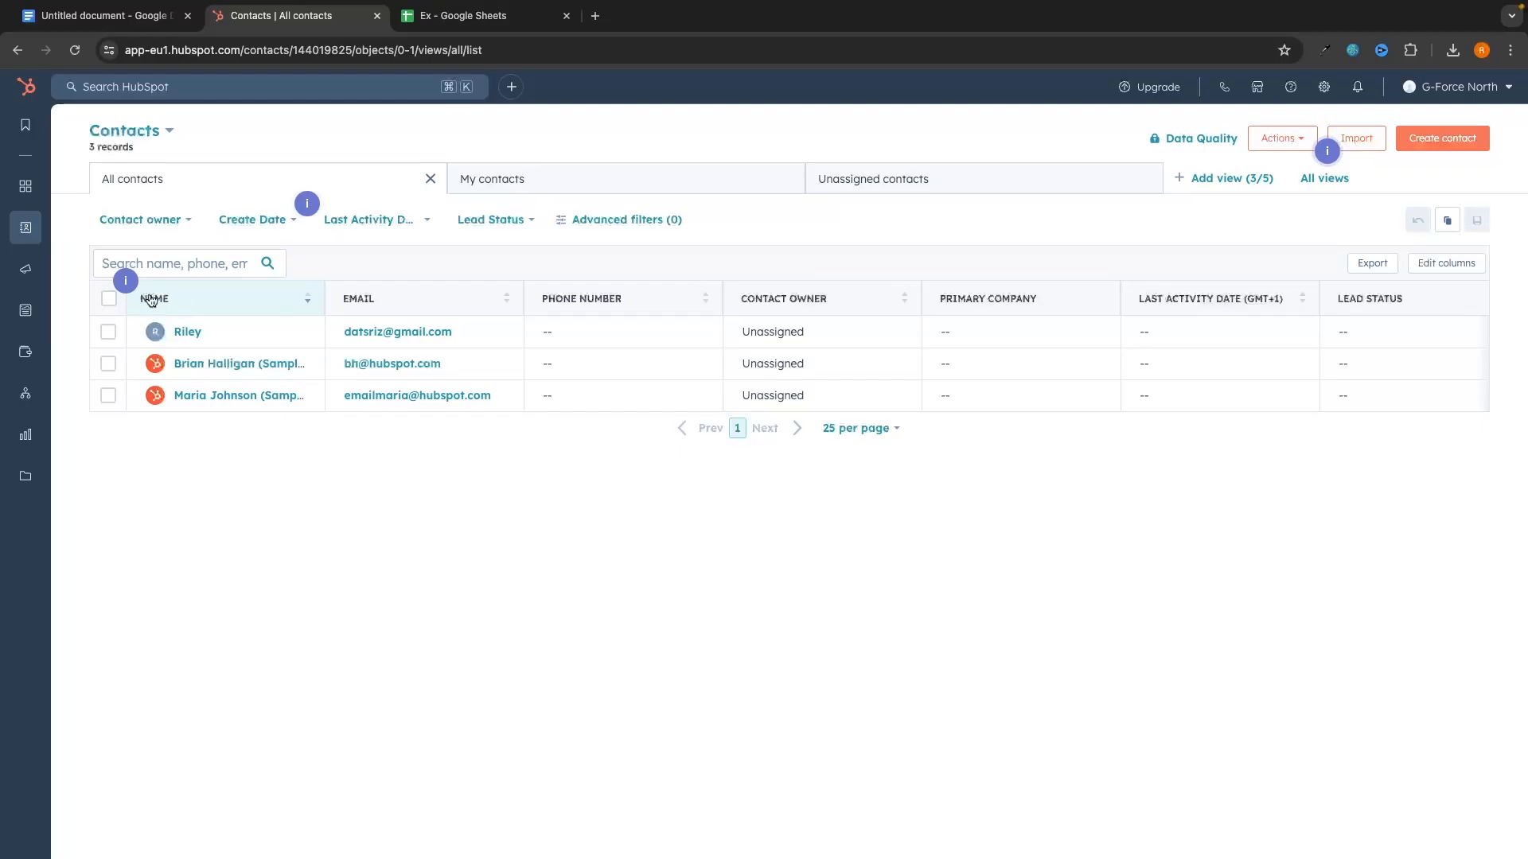
pyautogui.click(457, 16)
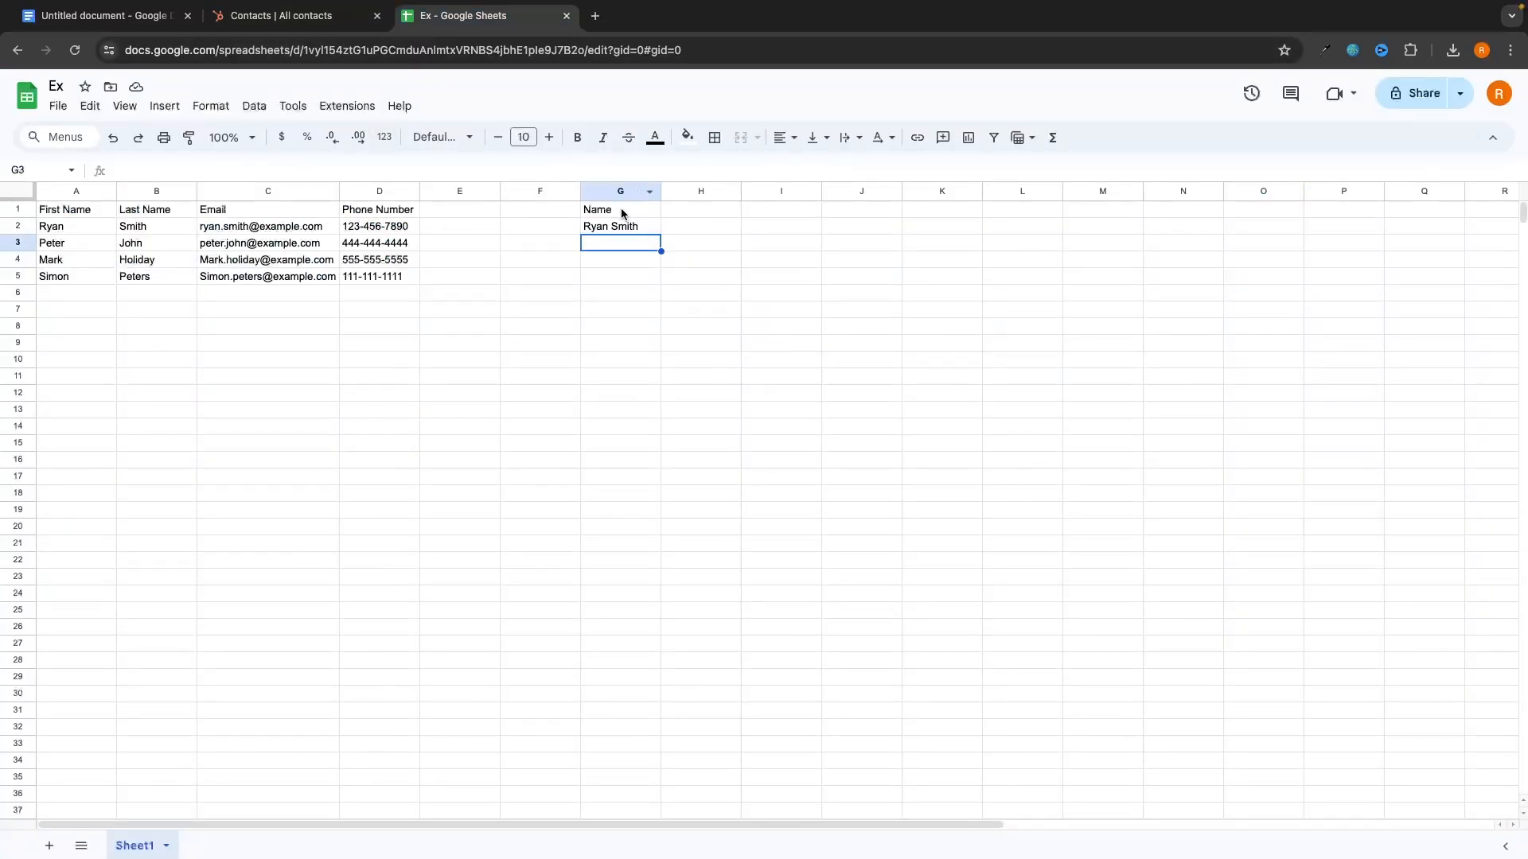
pyautogui.moveTo(623, 214); pyautogui.dragTo(621, 238)
pyautogui.press('Delete')
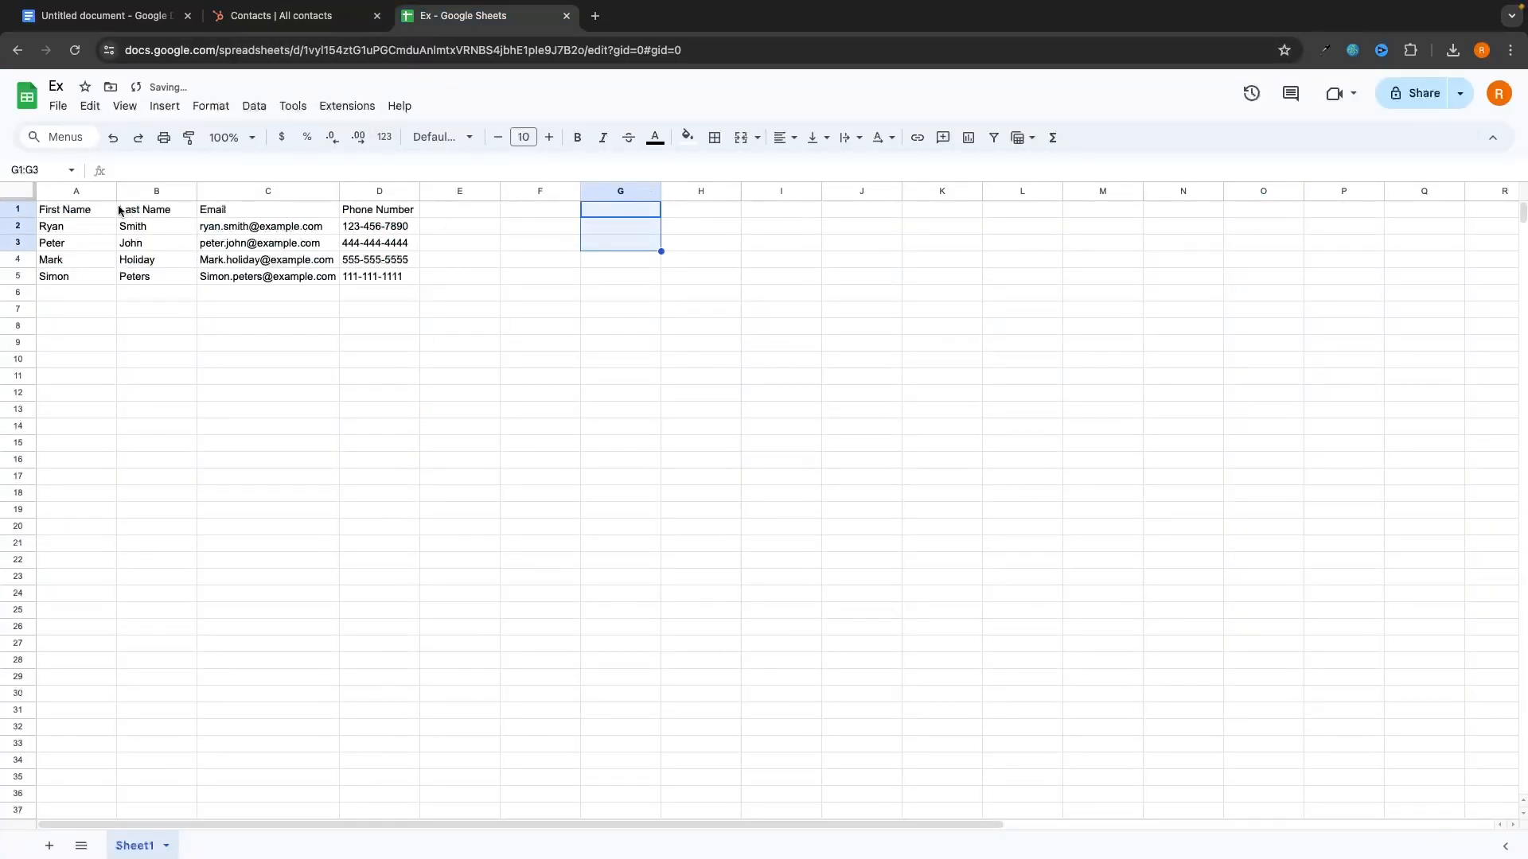
pyautogui.hotkey('ctrl', 'shift', 'Tab')
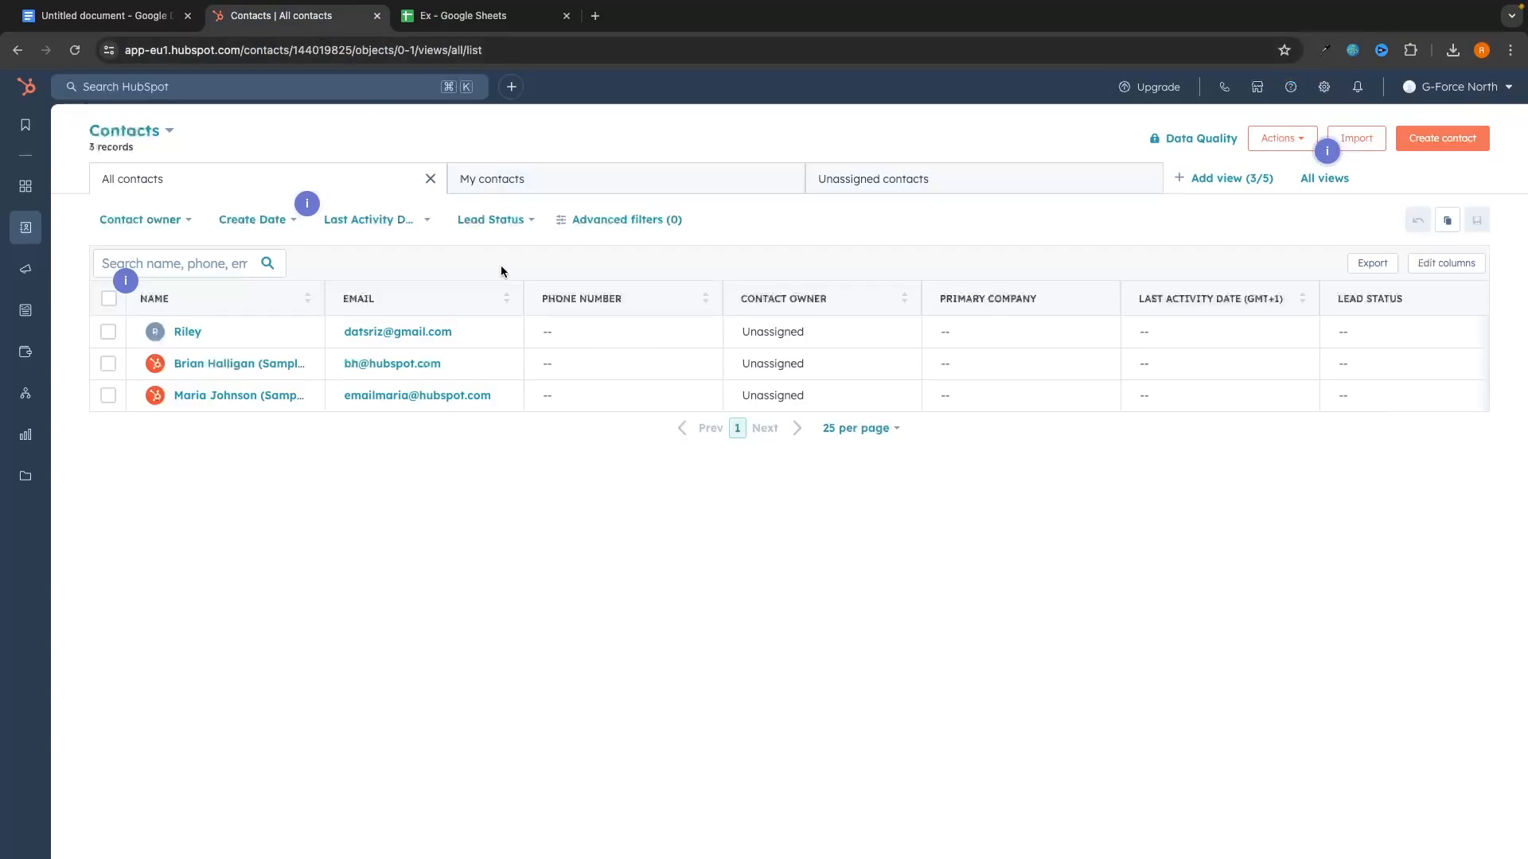
# Step: Delete the second contact's phone number from cell D3
pyautogui.click(457, 16)
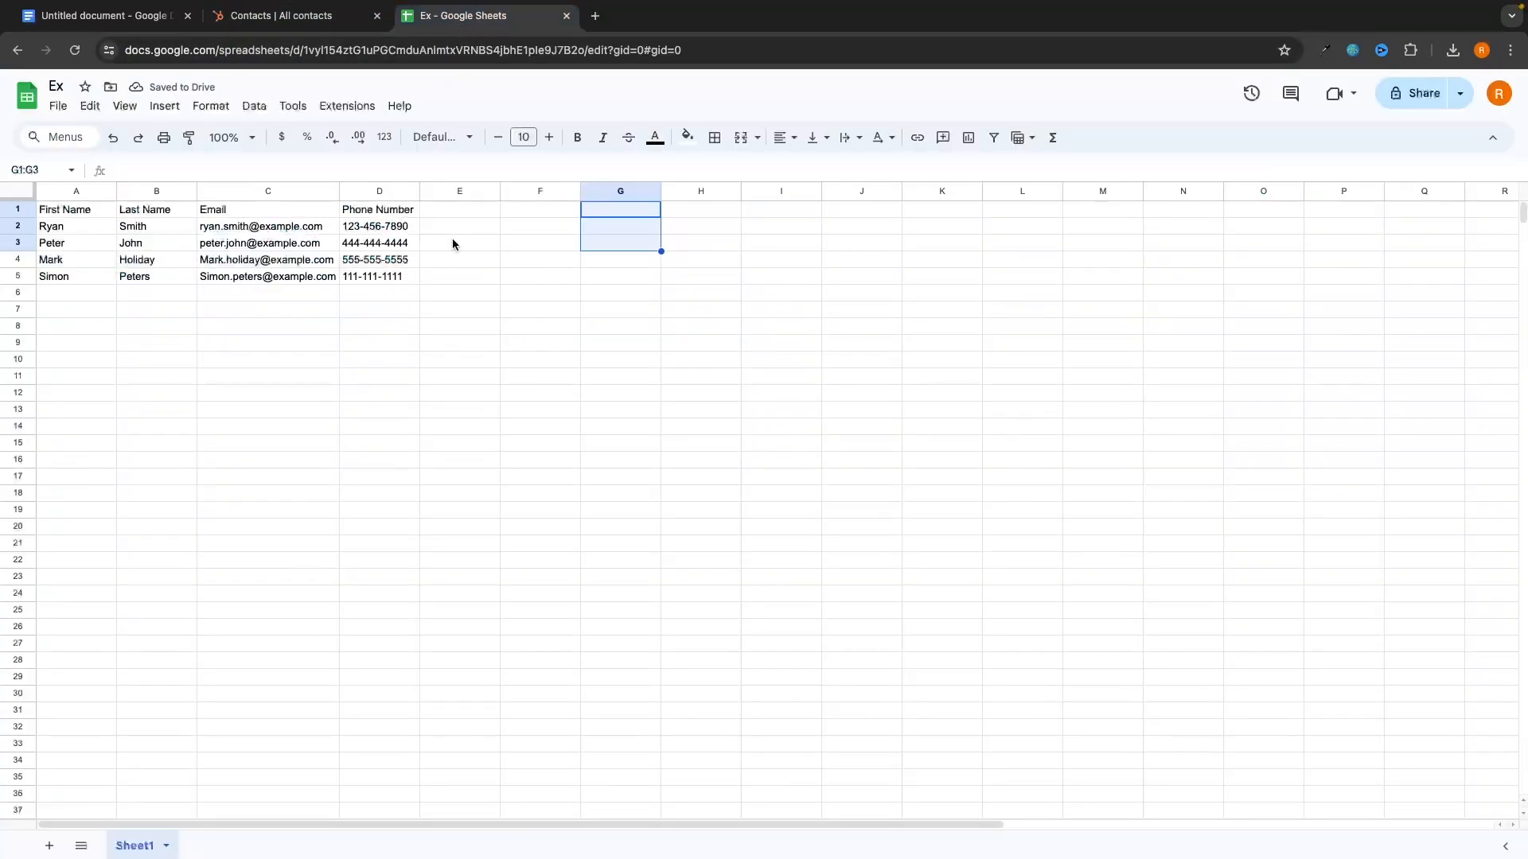
pyautogui.click(382, 243)
pyautogui.press('Delete')
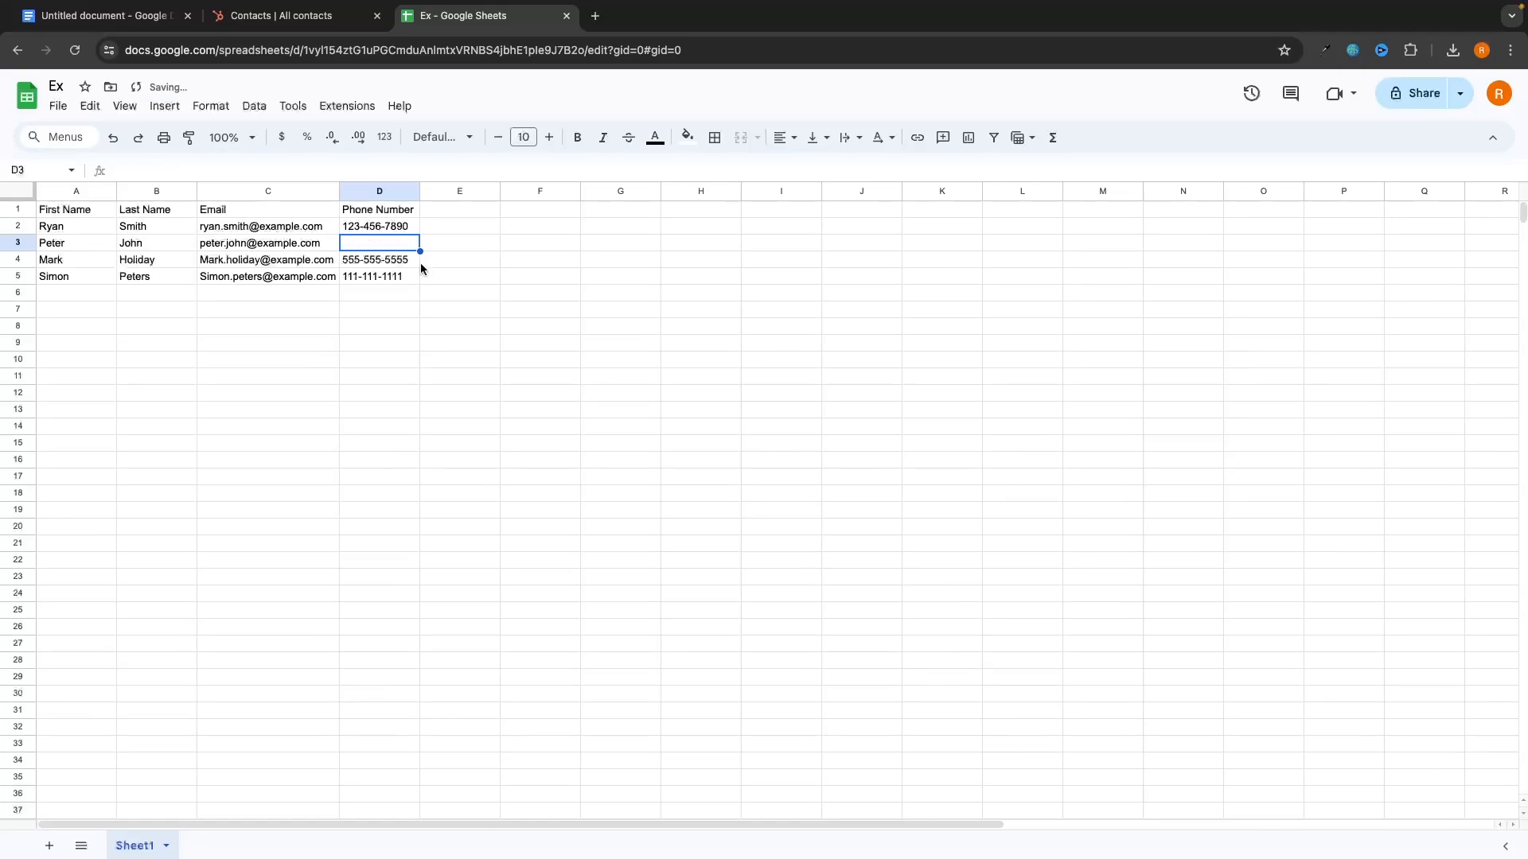
pyautogui.click(466, 299)
# Step: Scroll through the HubSpot contacts list's columns to compare them with the sheet
pyautogui.click(319, 18)
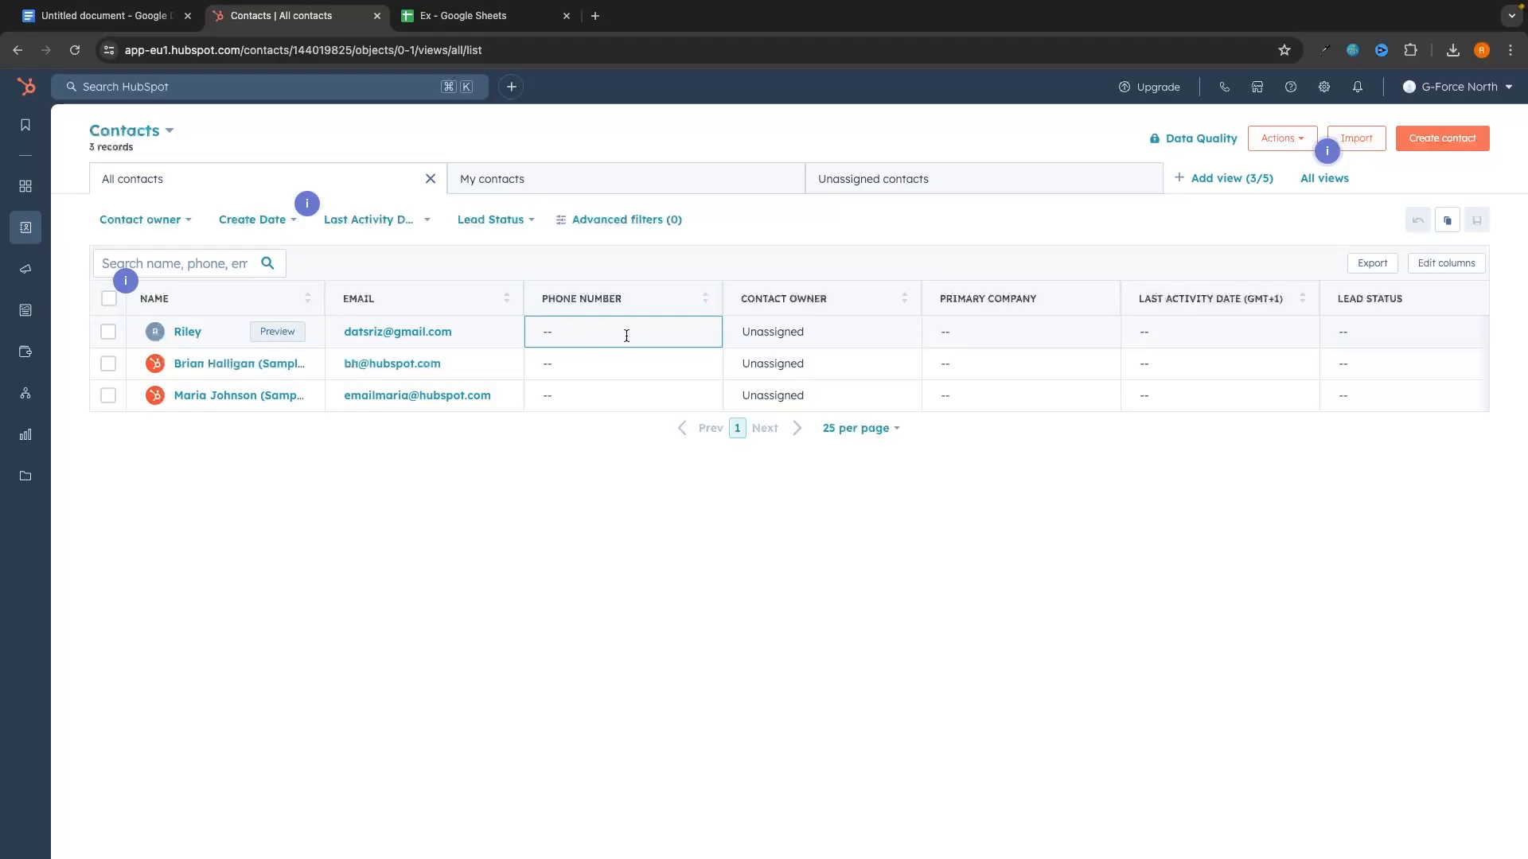
pyautogui.click(462, 16)
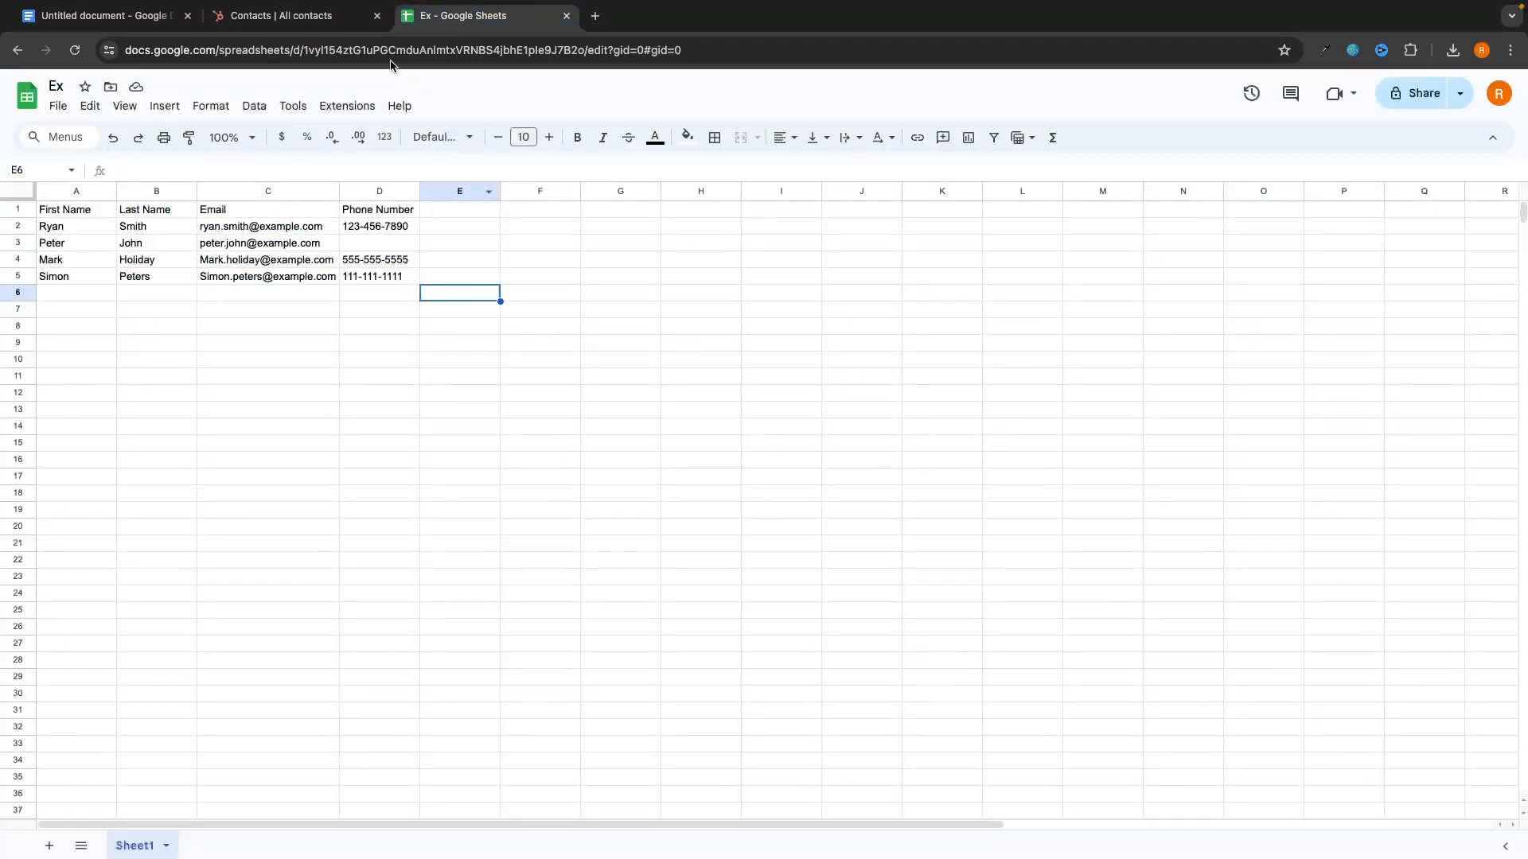
pyautogui.click(319, 16)
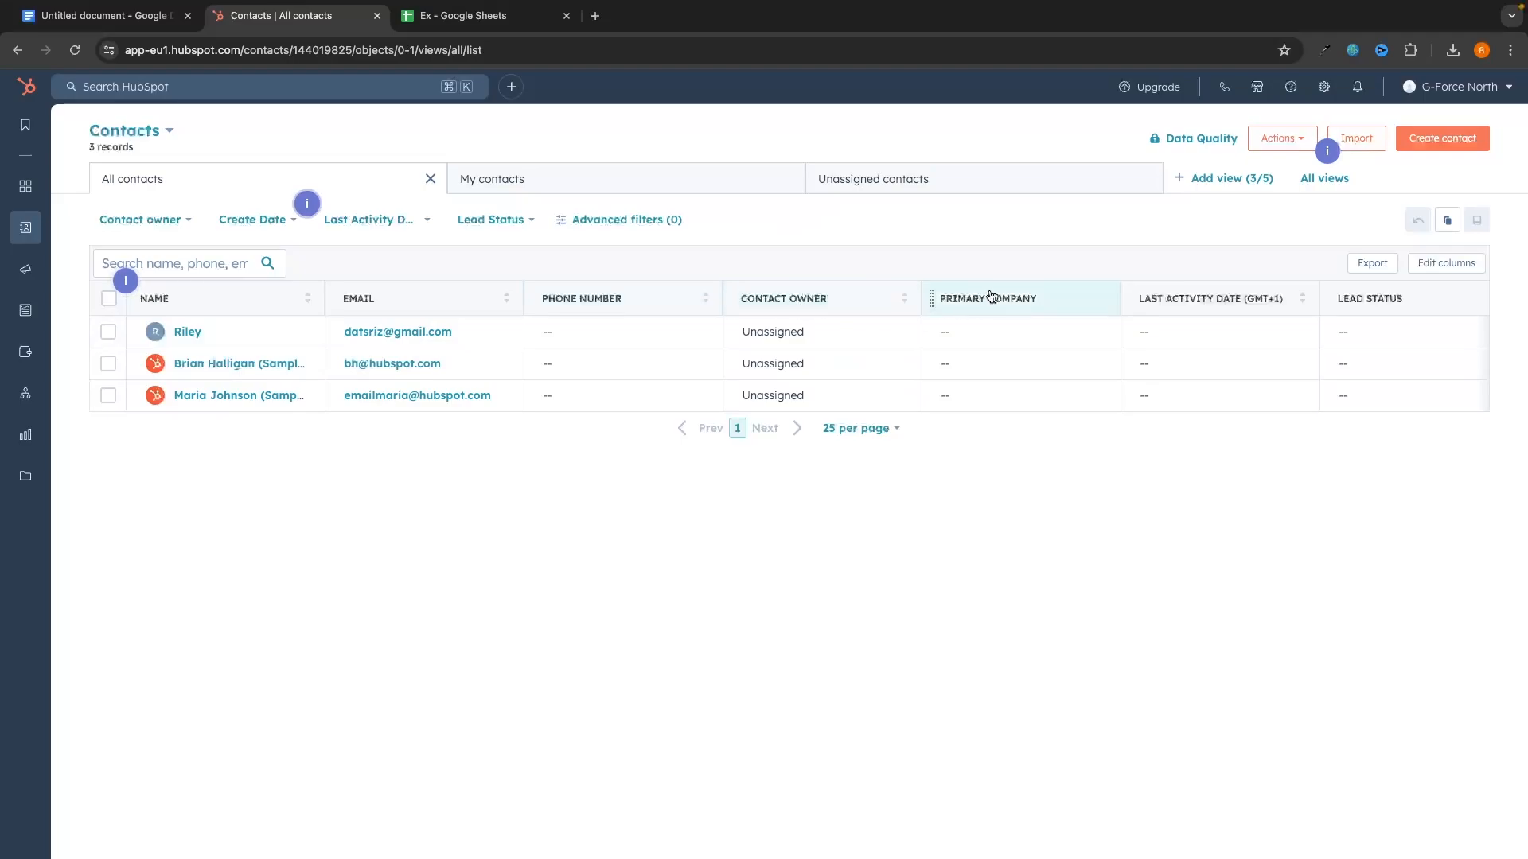
pyautogui.hscroll(5, 1266, 315)
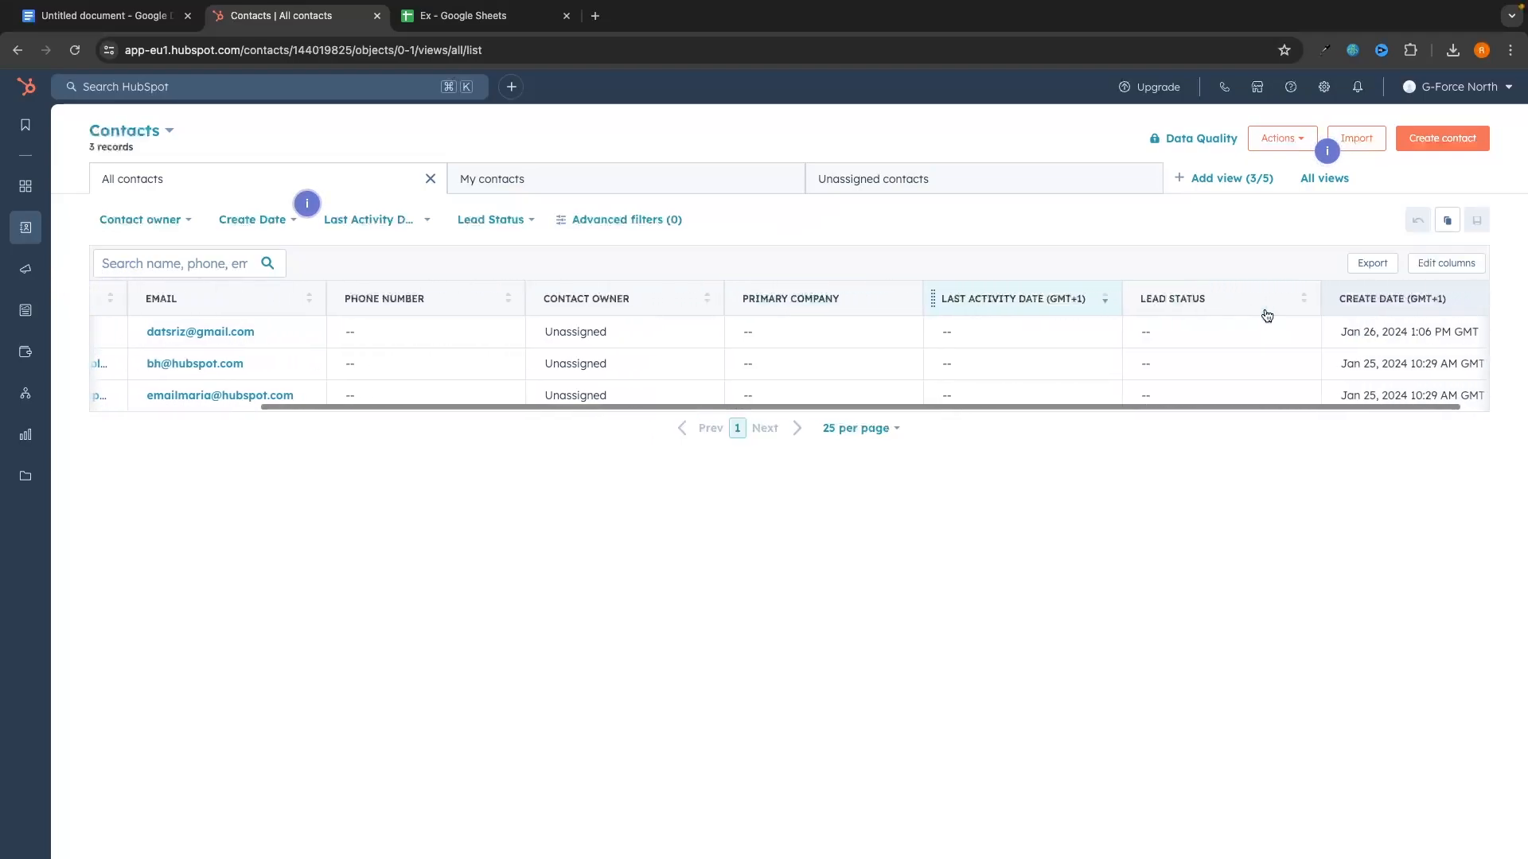
pyautogui.hscroll(-5, 1266, 307)
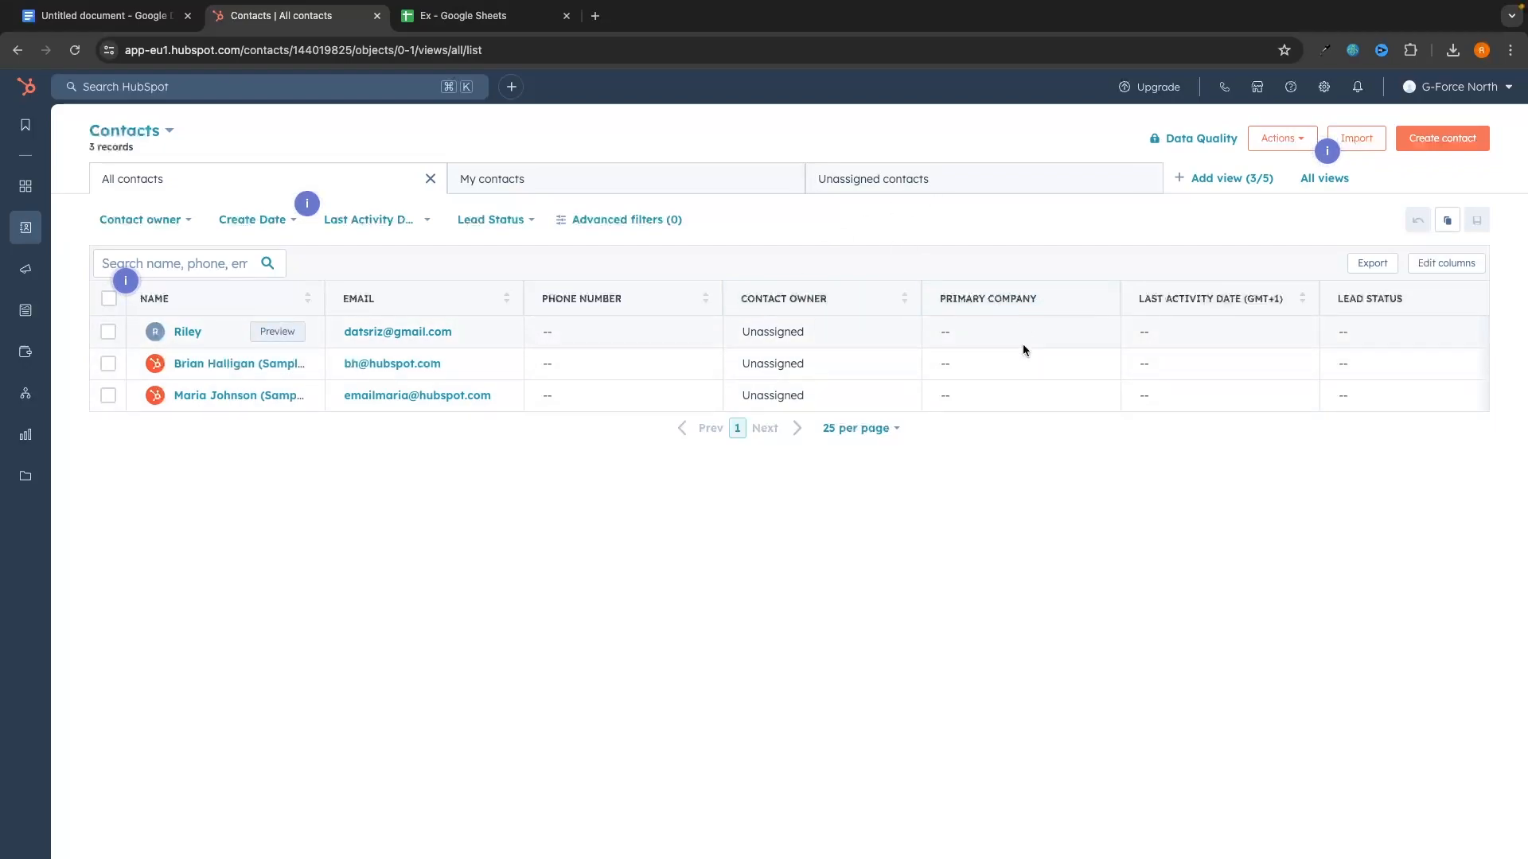
# Step: Add a Primary Company header in E1 with G-Force North for the first contact
pyautogui.click(480, 18)
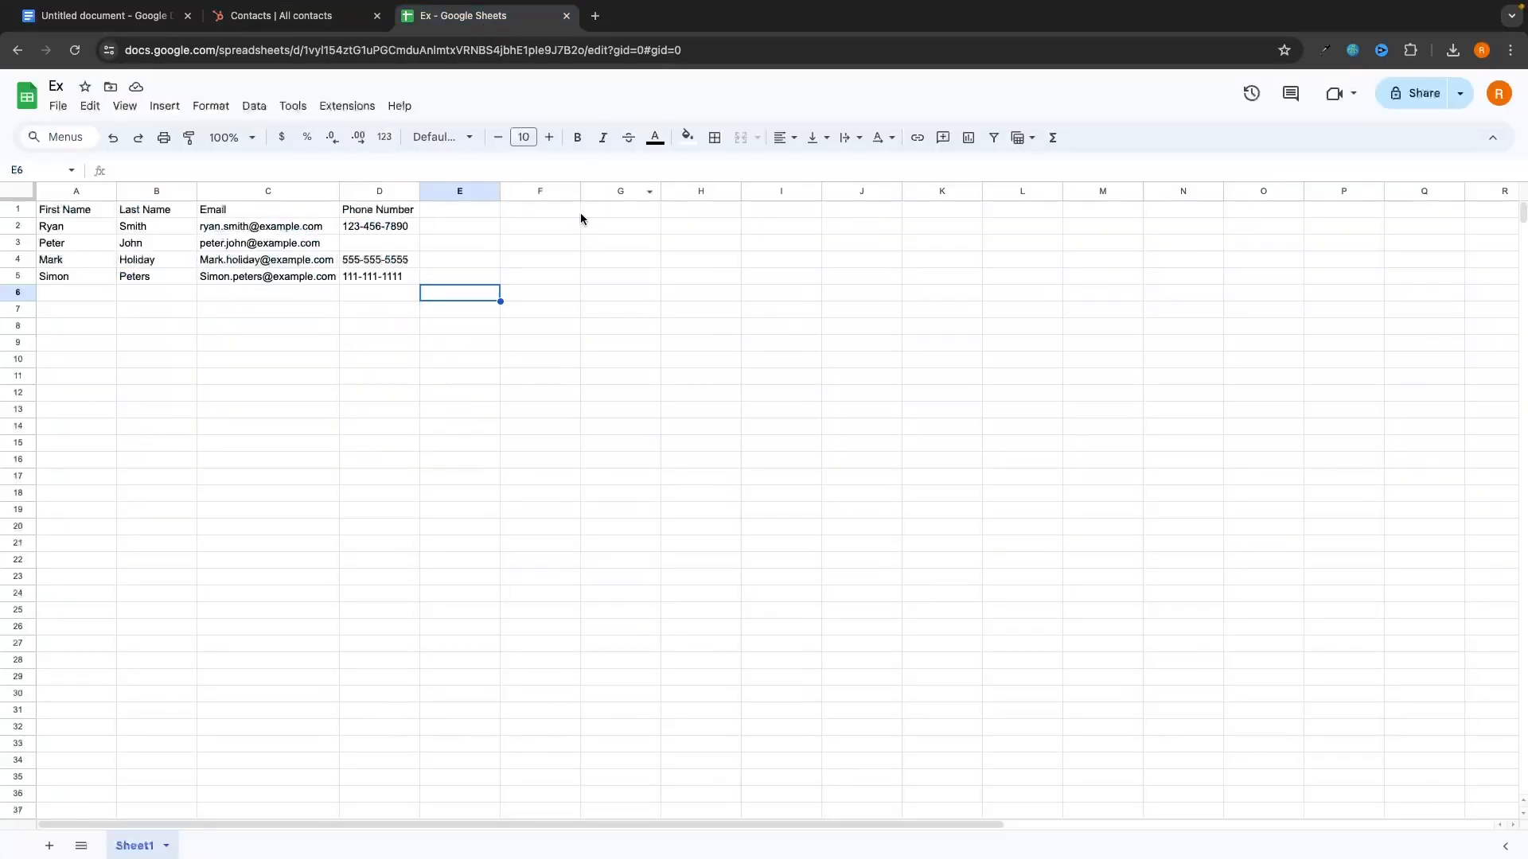
pyautogui.click(441, 207)
pyautogui.write('Primary C')
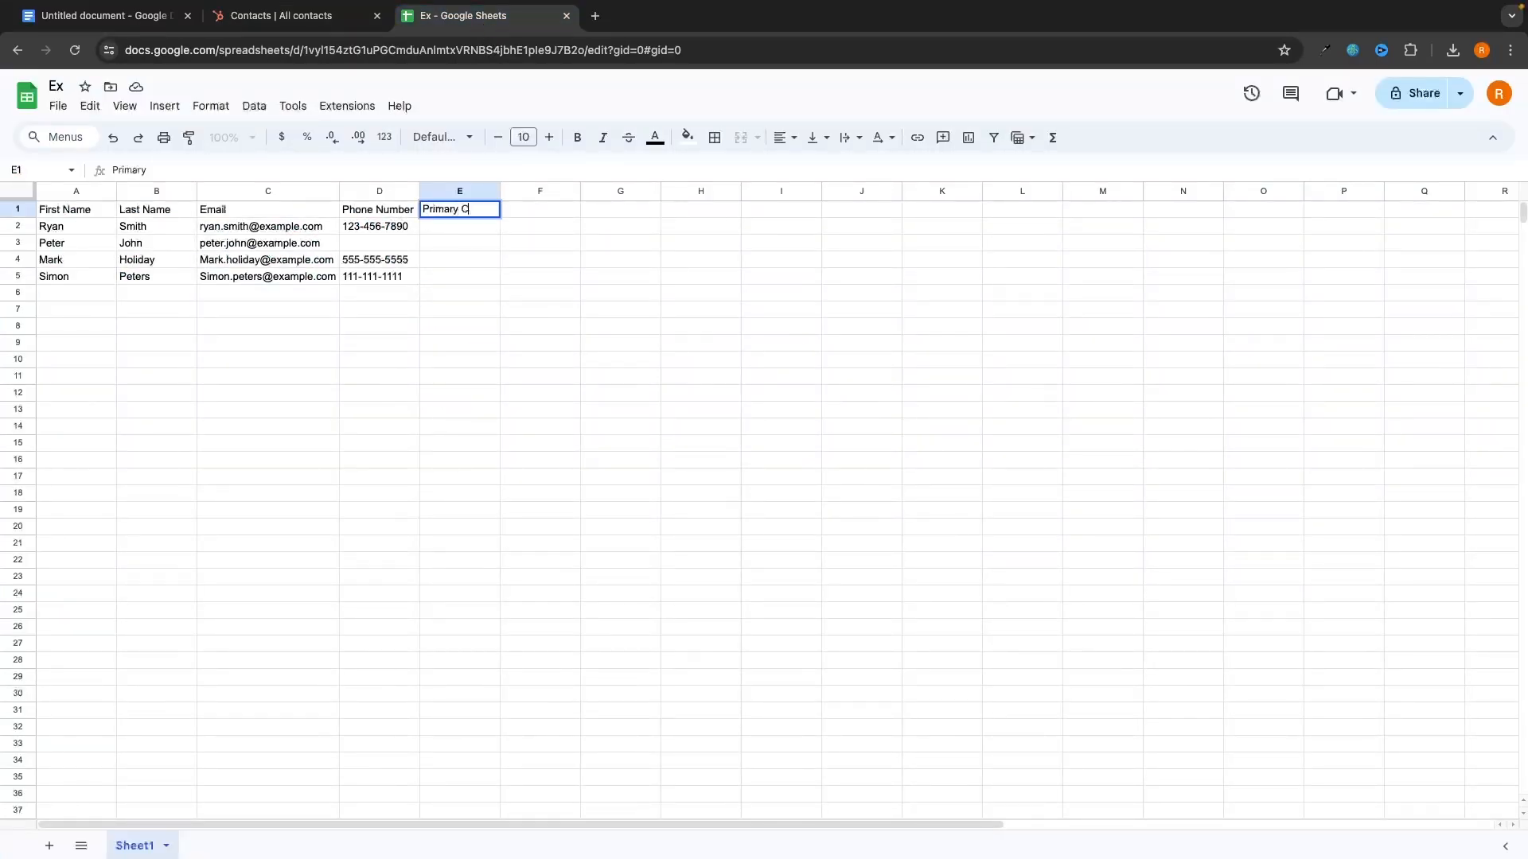
pyautogui.write('ompany')
pyautogui.press('Return')
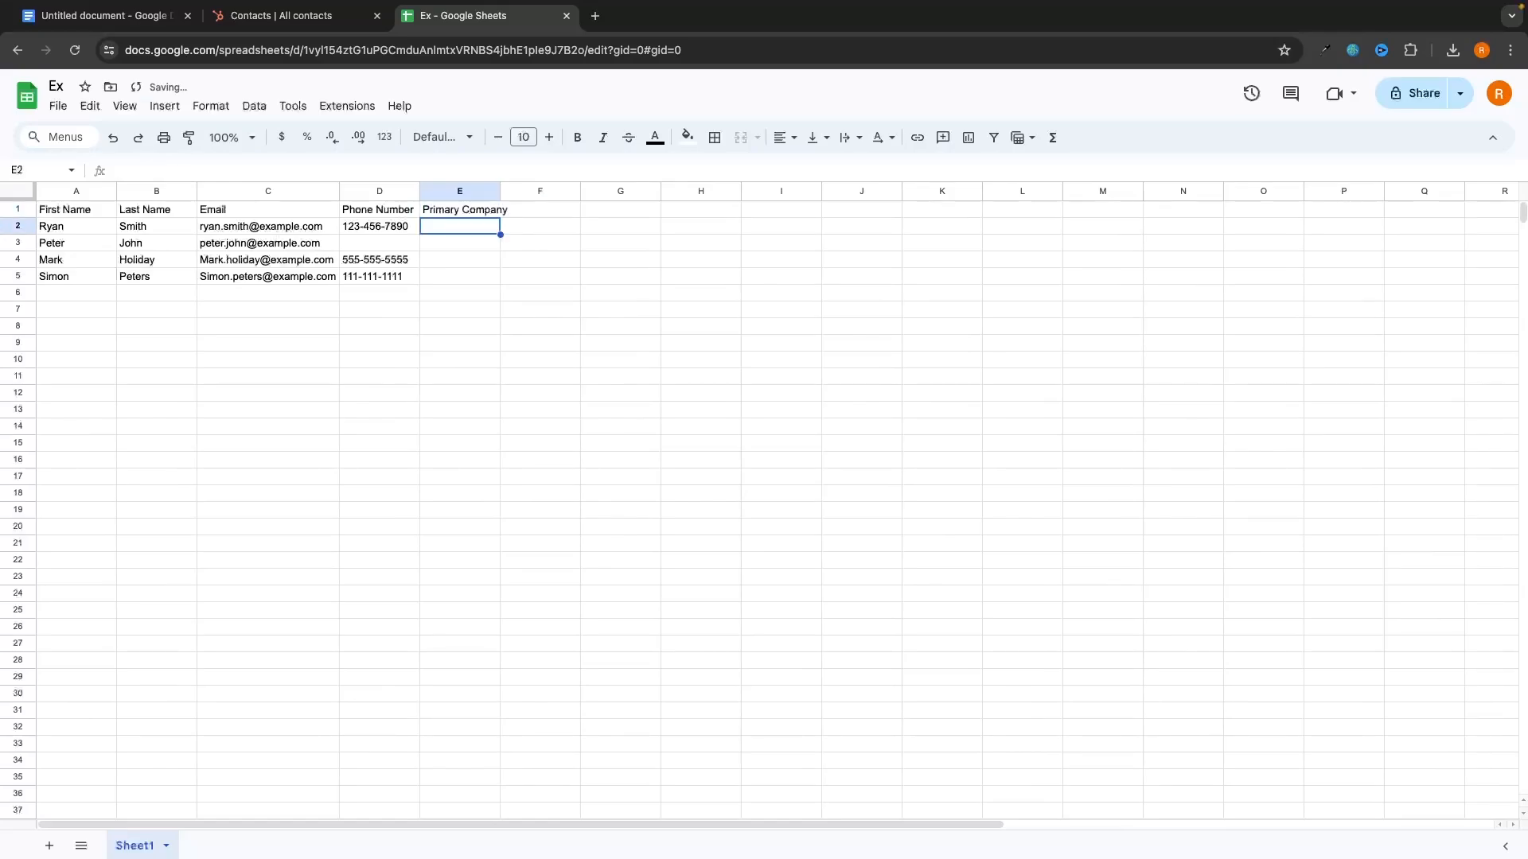
pyautogui.write('G-Force North')
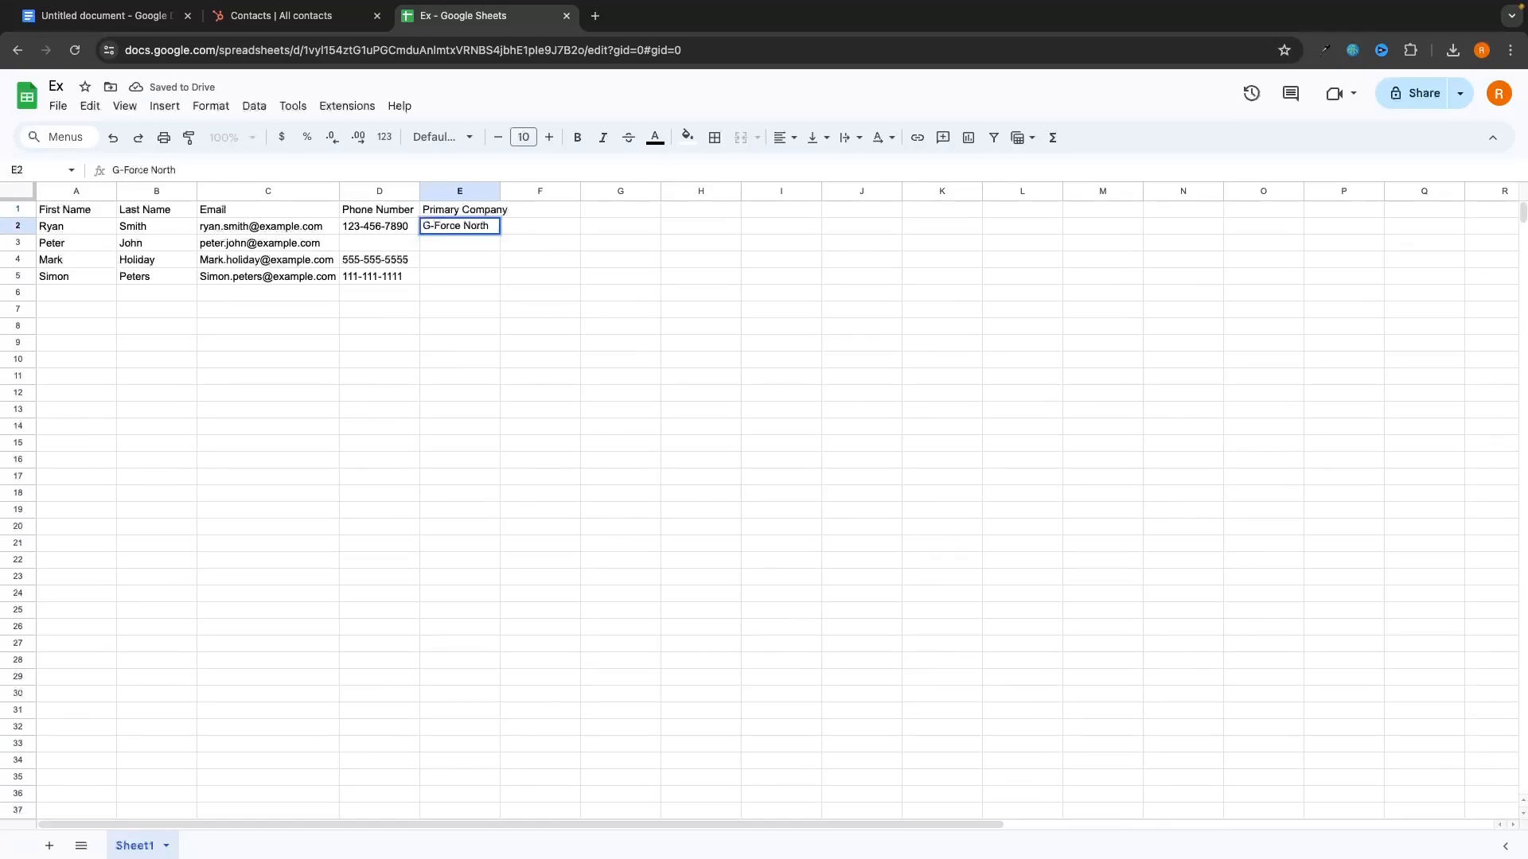
pyautogui.press('Return')
# Step: After checking HubSpot's columns, add a Lead Source header in F1
pyautogui.click(319, 16)
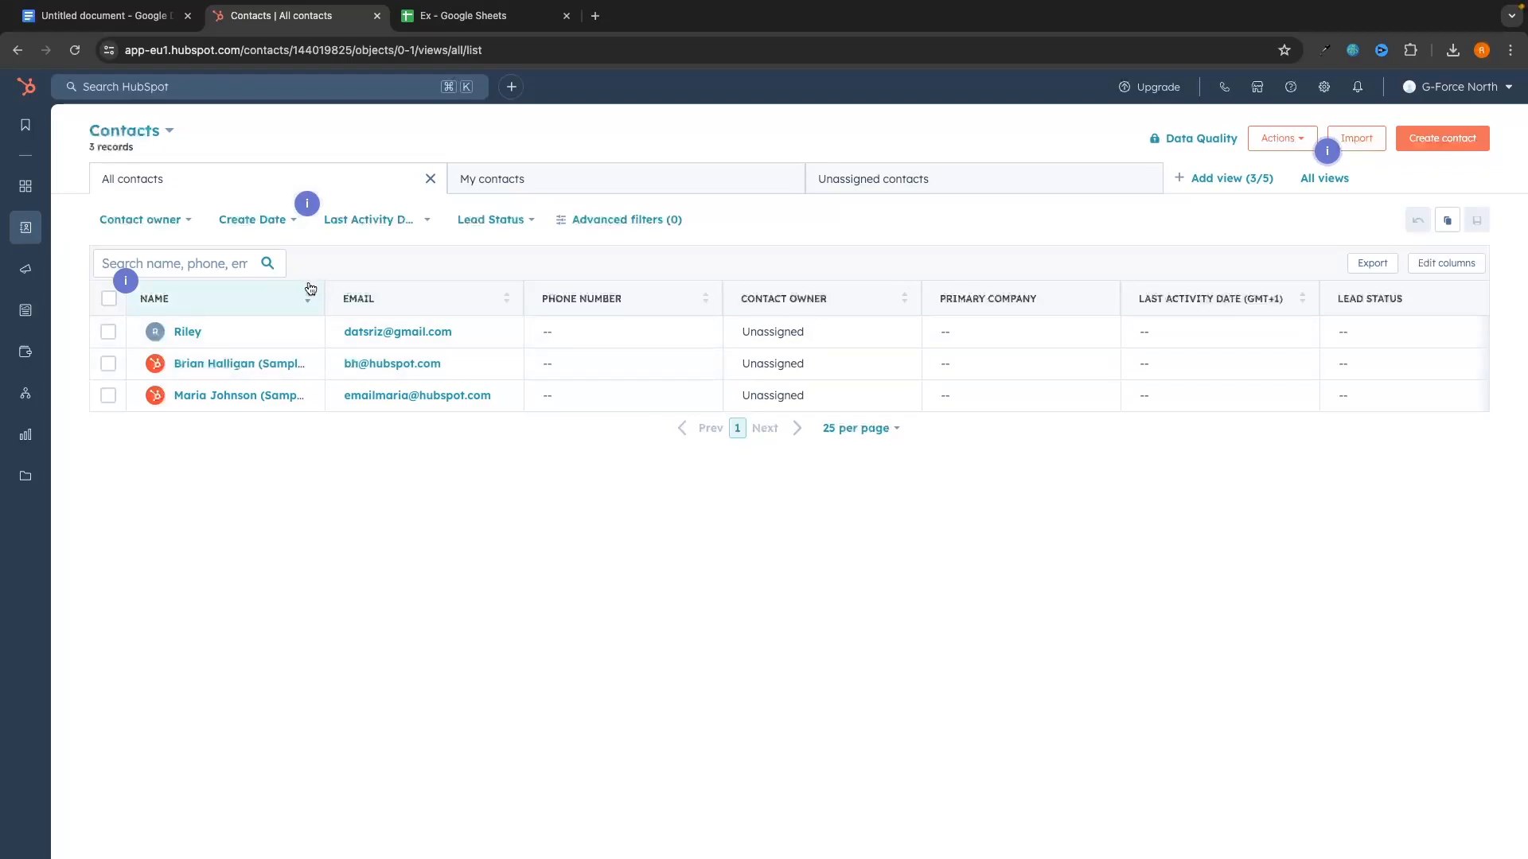
pyautogui.hscroll(3, 1048, 318)
pyautogui.hscroll(-3, 1050, 318)
pyautogui.click(510, 16)
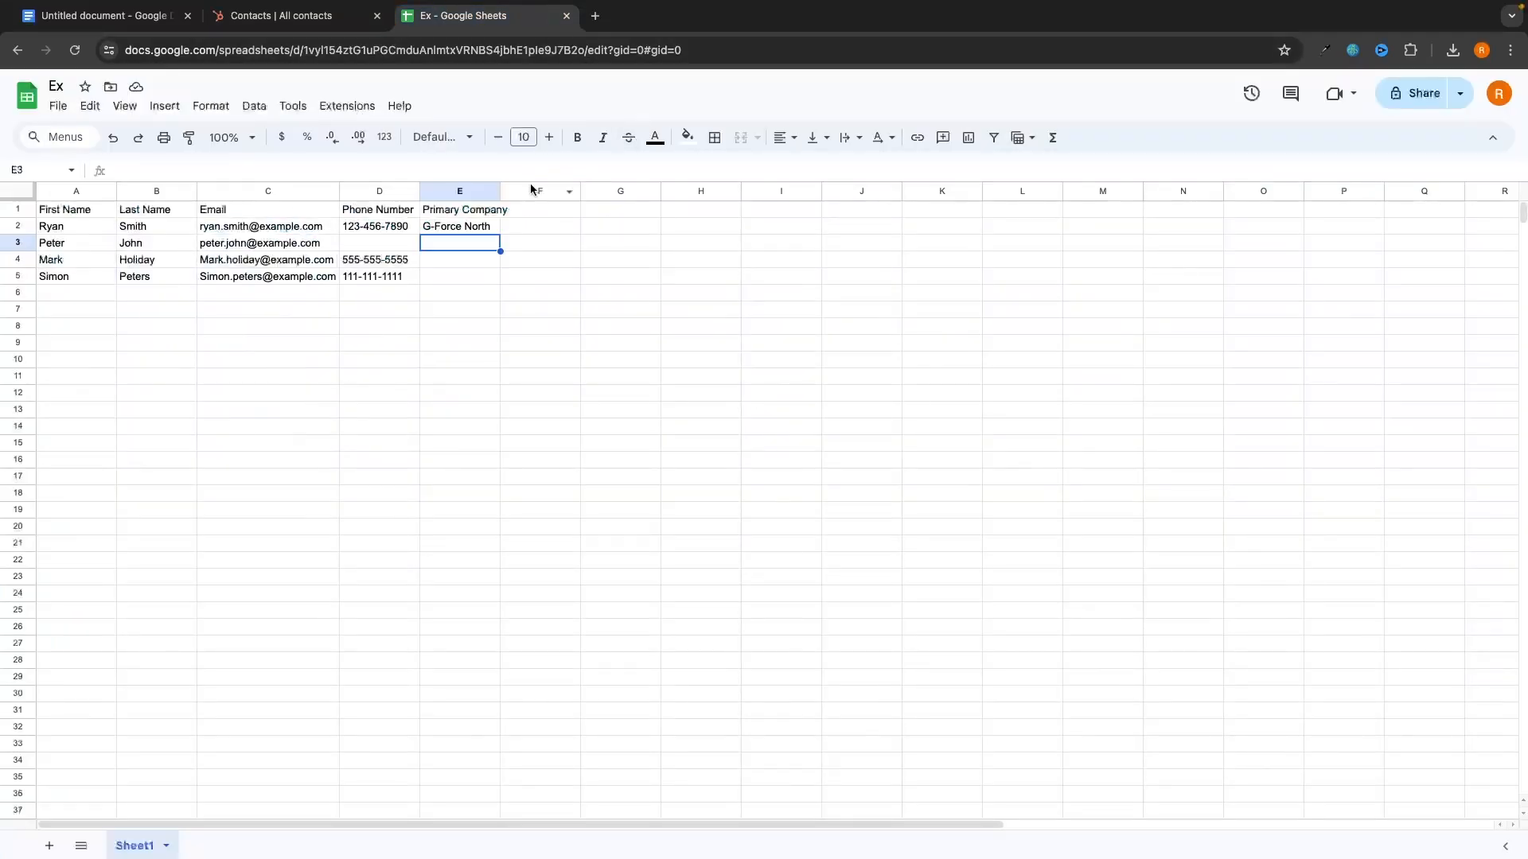
pyautogui.click(534, 210)
pyautogui.write('Lead Source')
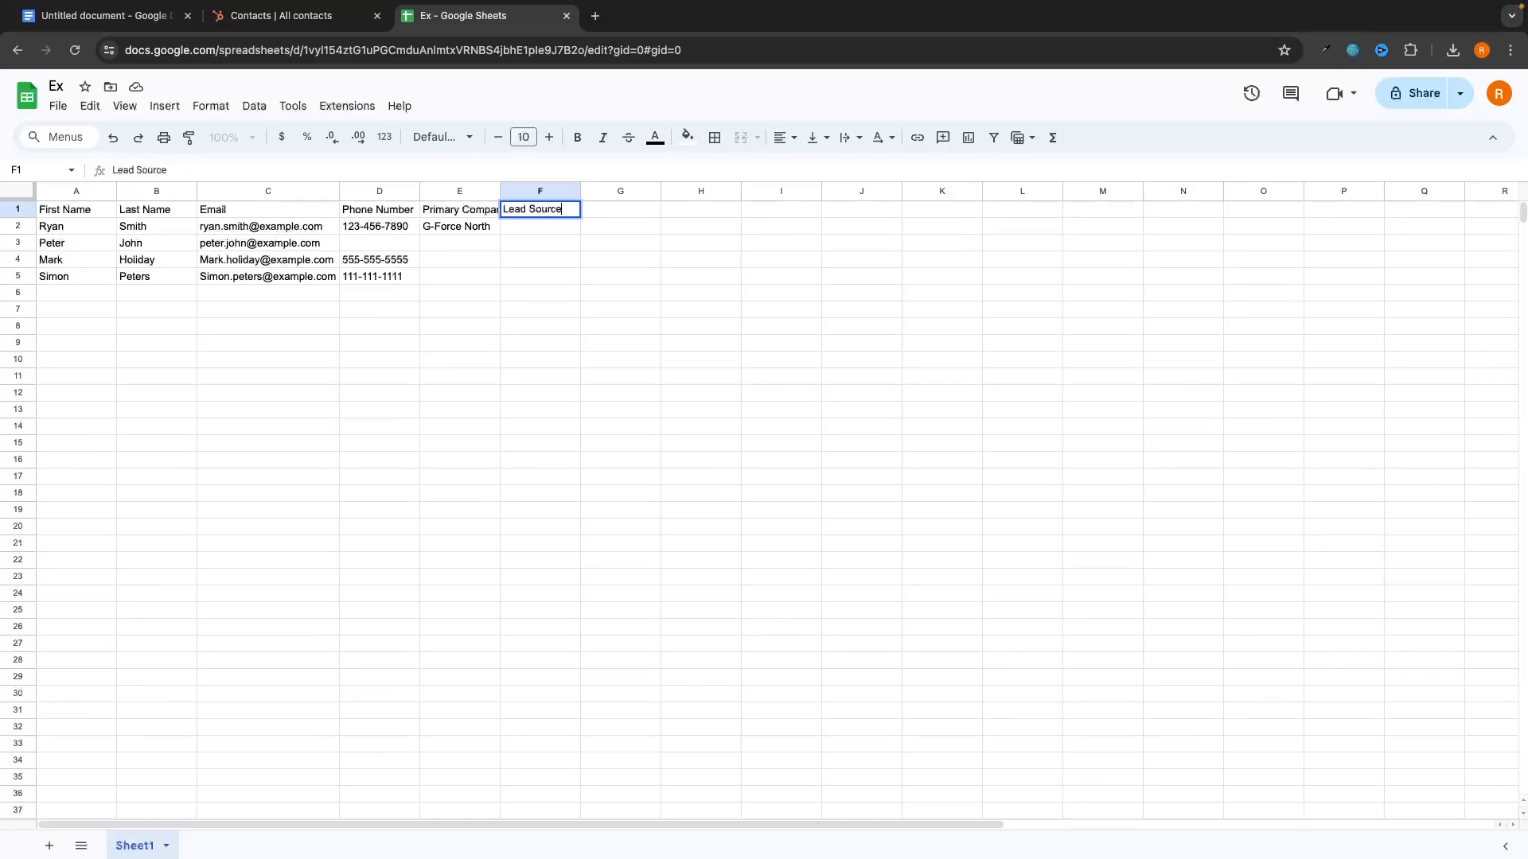
pyautogui.press('Return')
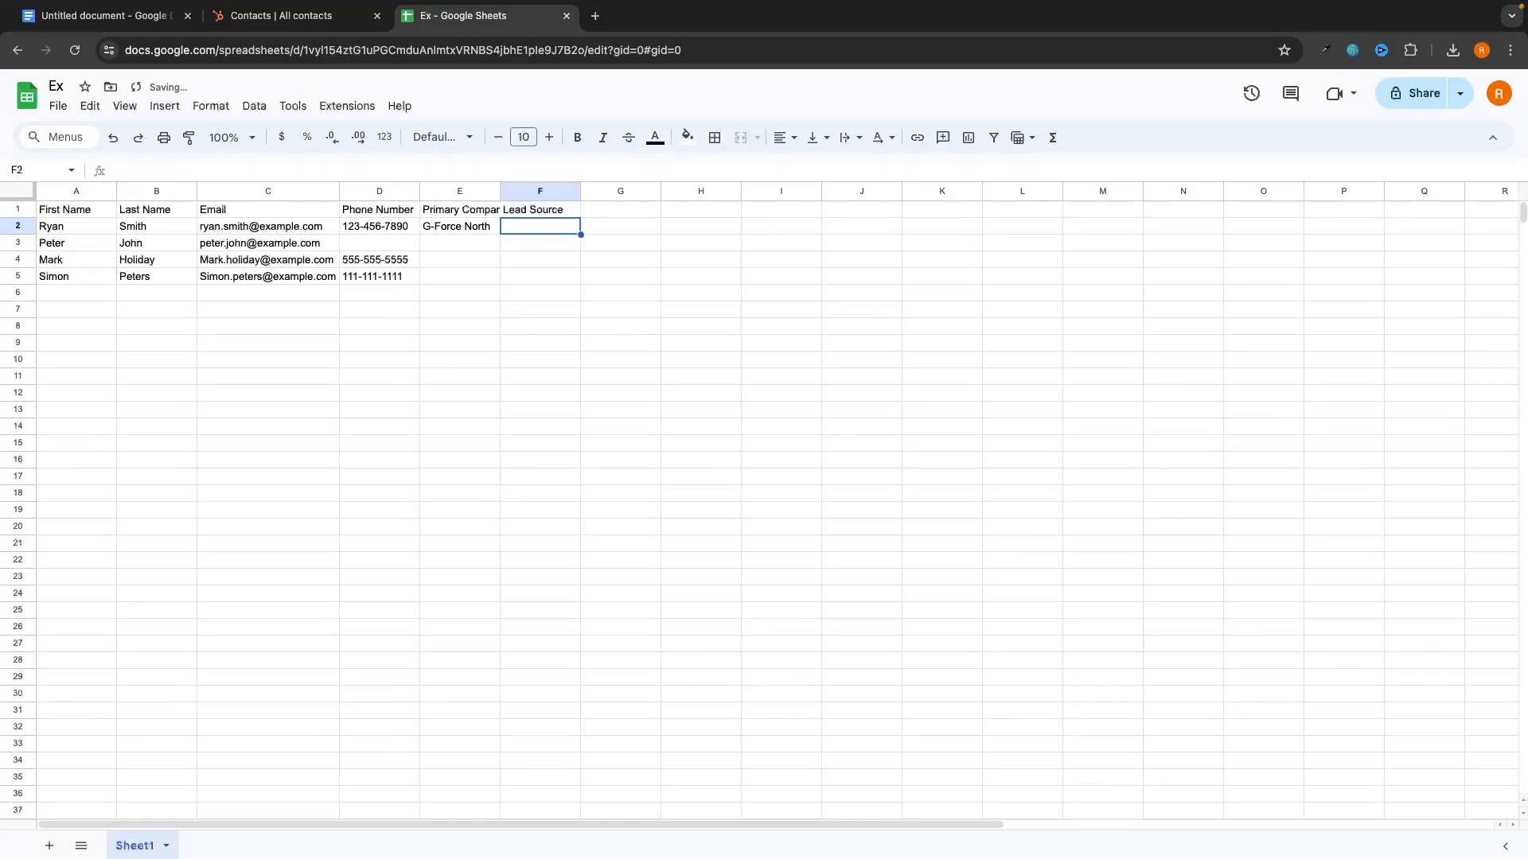
# Step: Scroll across HubSpot's All contacts columns and compare them with the spreadsheet
pyautogui.click(286, 16)
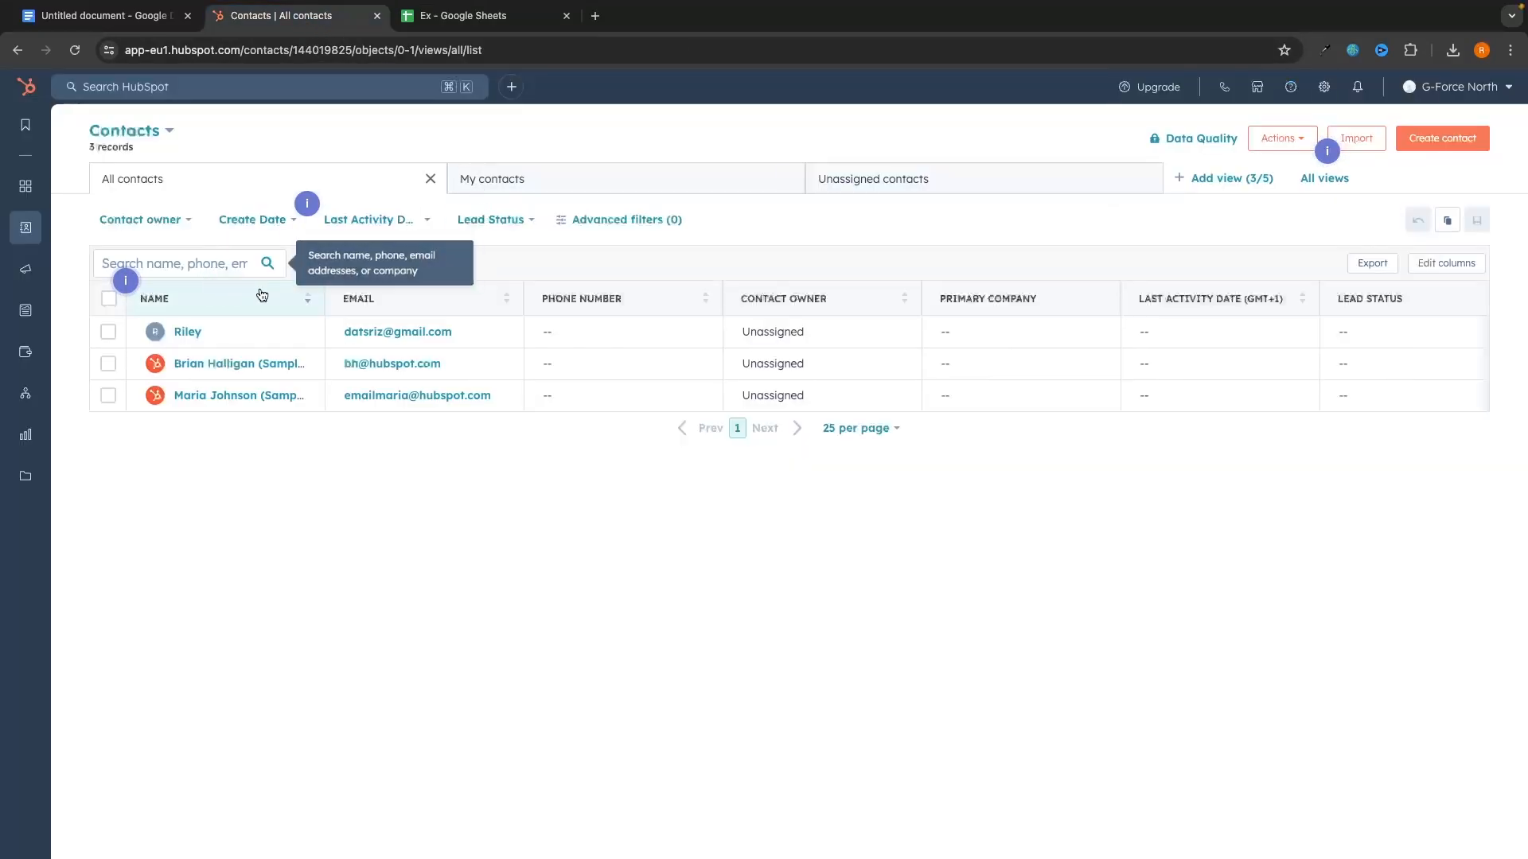
pyautogui.hscroll(2, 450, 319)
pyautogui.hscroll(3, 449, 318)
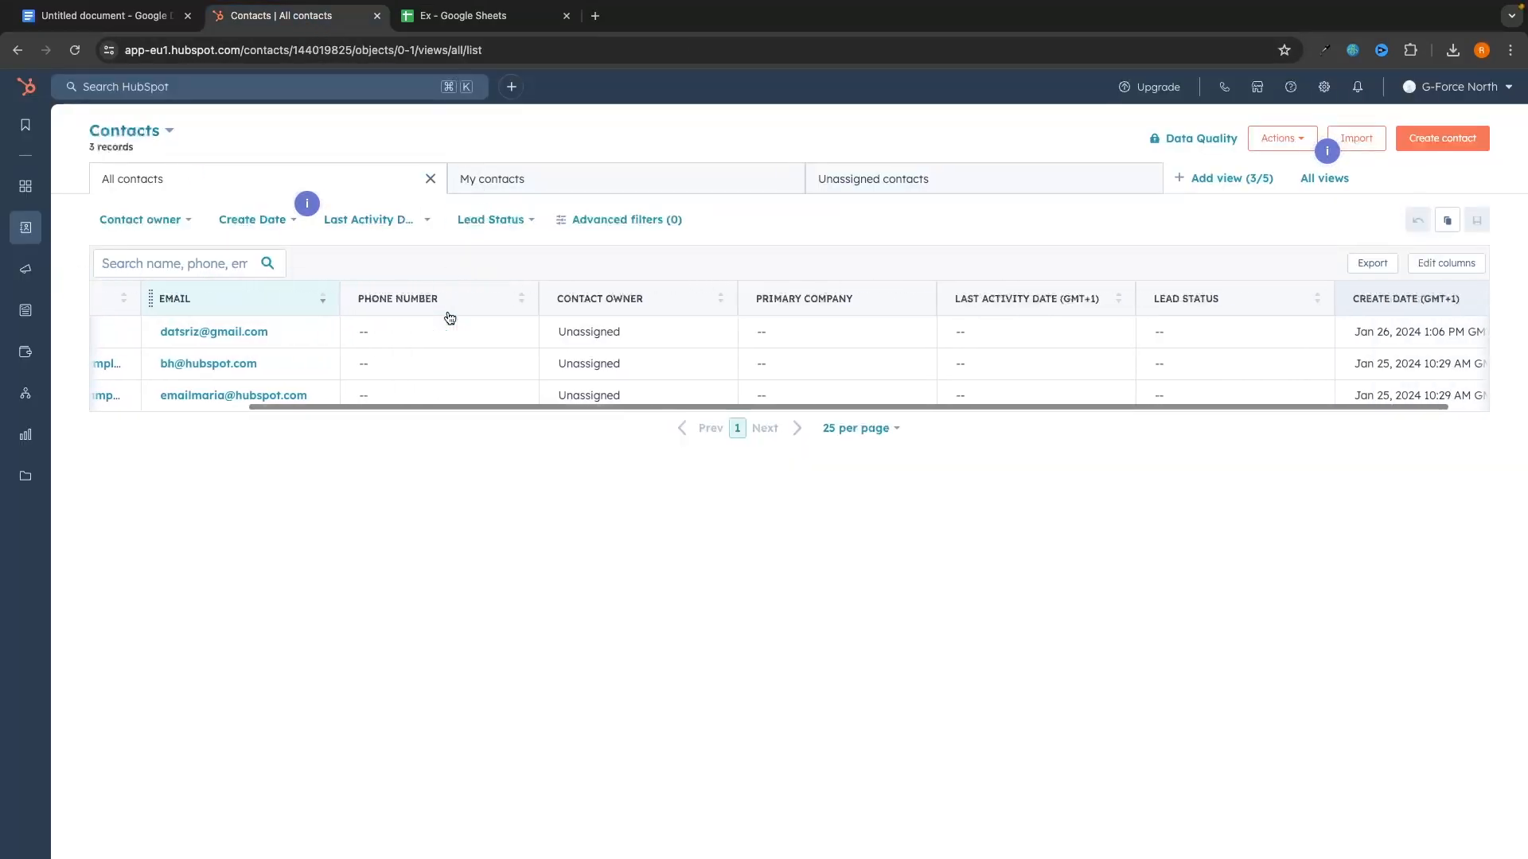
pyautogui.hscroll(-5, 449, 318)
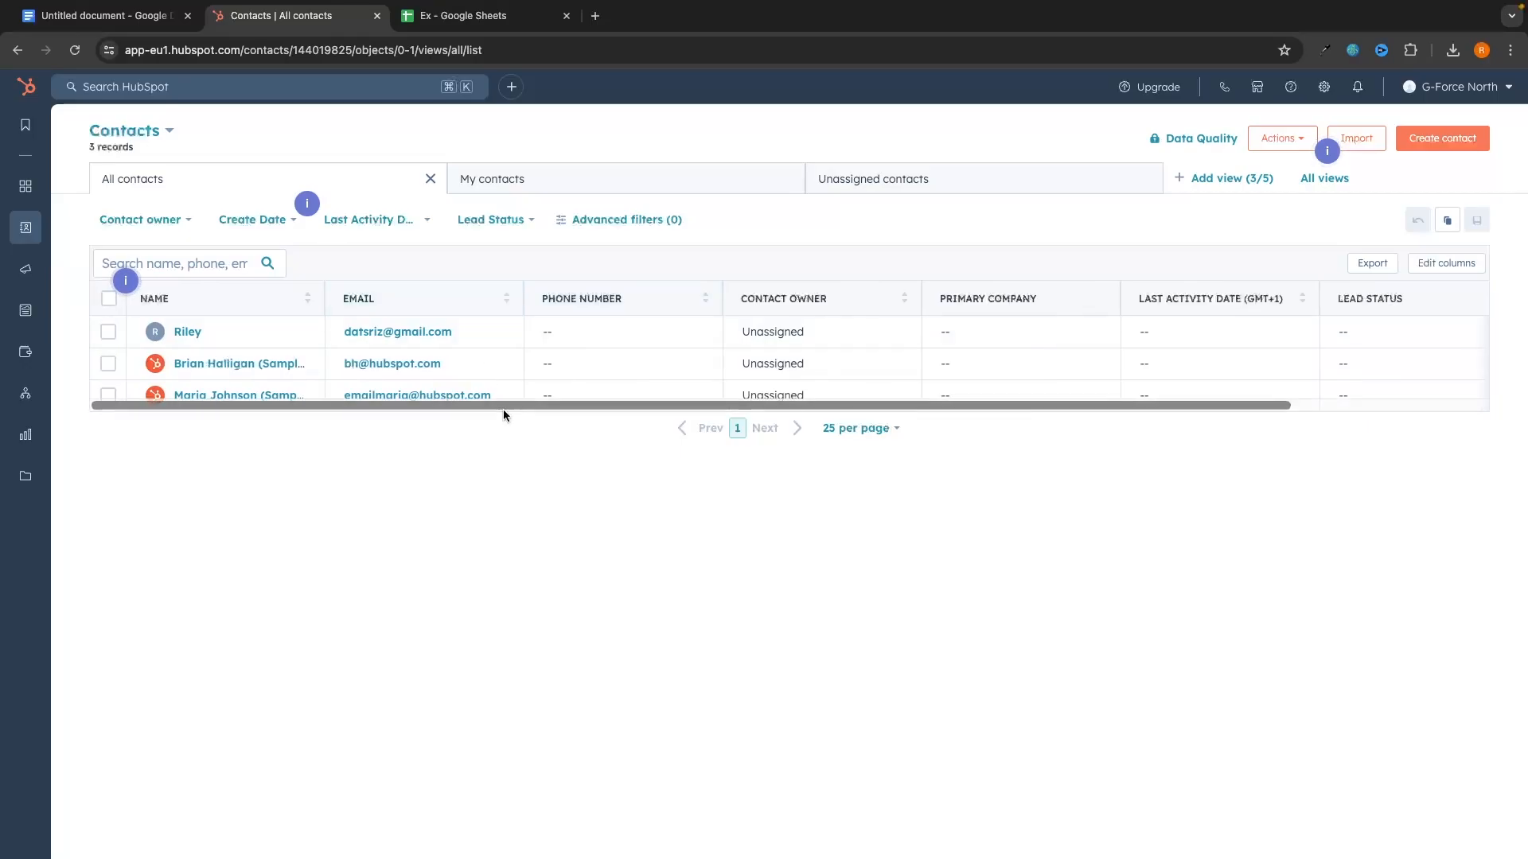
pyautogui.hotkey('ctrl', 'Tab')
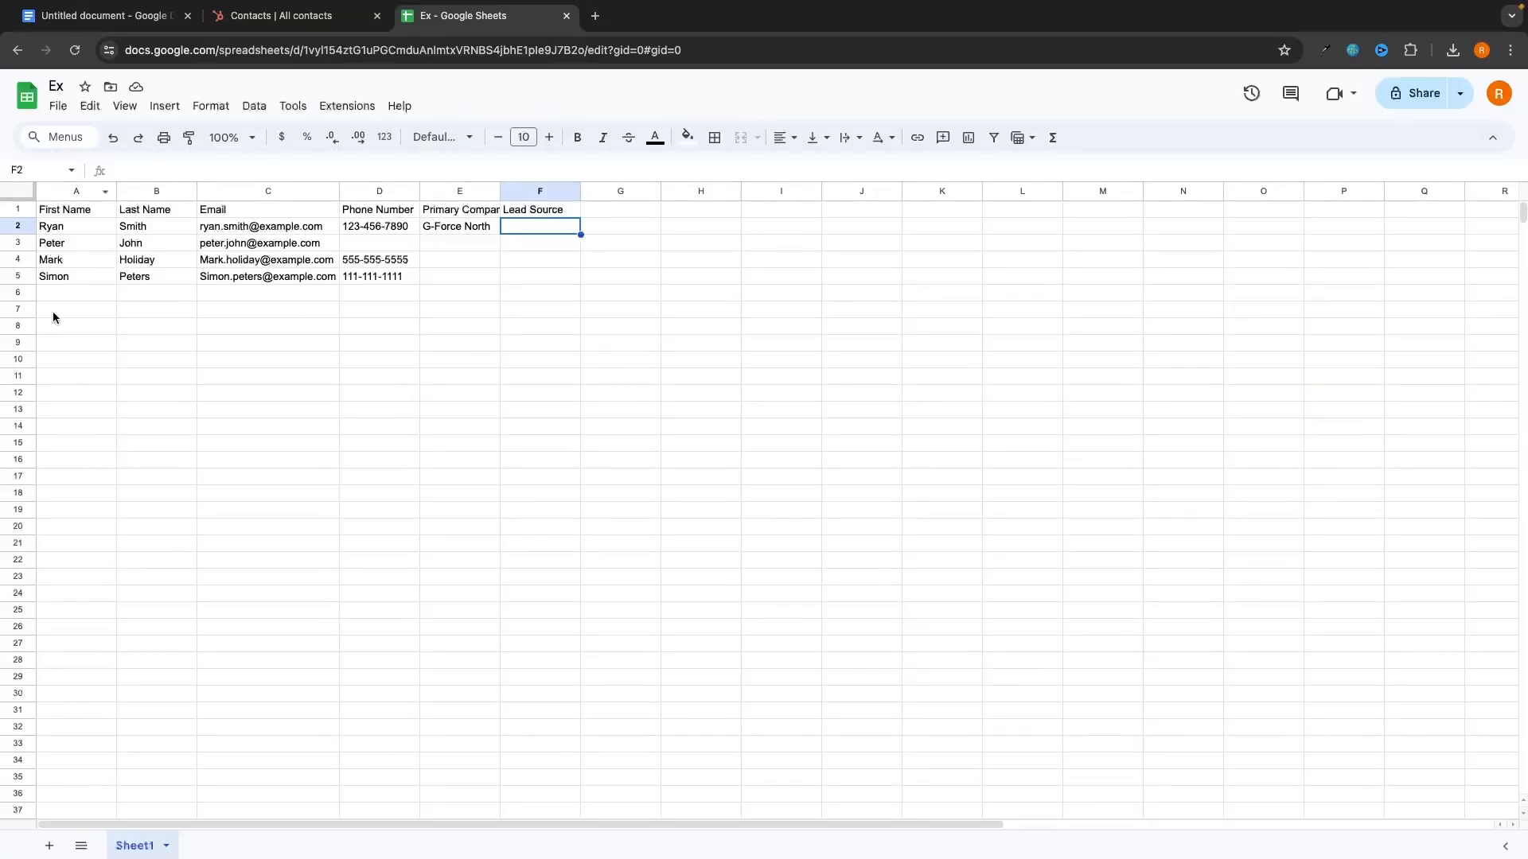
pyautogui.click(296, 22)
pyautogui.hotkey('ctrl', 'Tab')
# Step: Select the sheet's contact rows and Lead Source column to compare with HubSpot's 3 records
pyautogui.moveTo(59, 226); pyautogui.dragTo(465, 280)
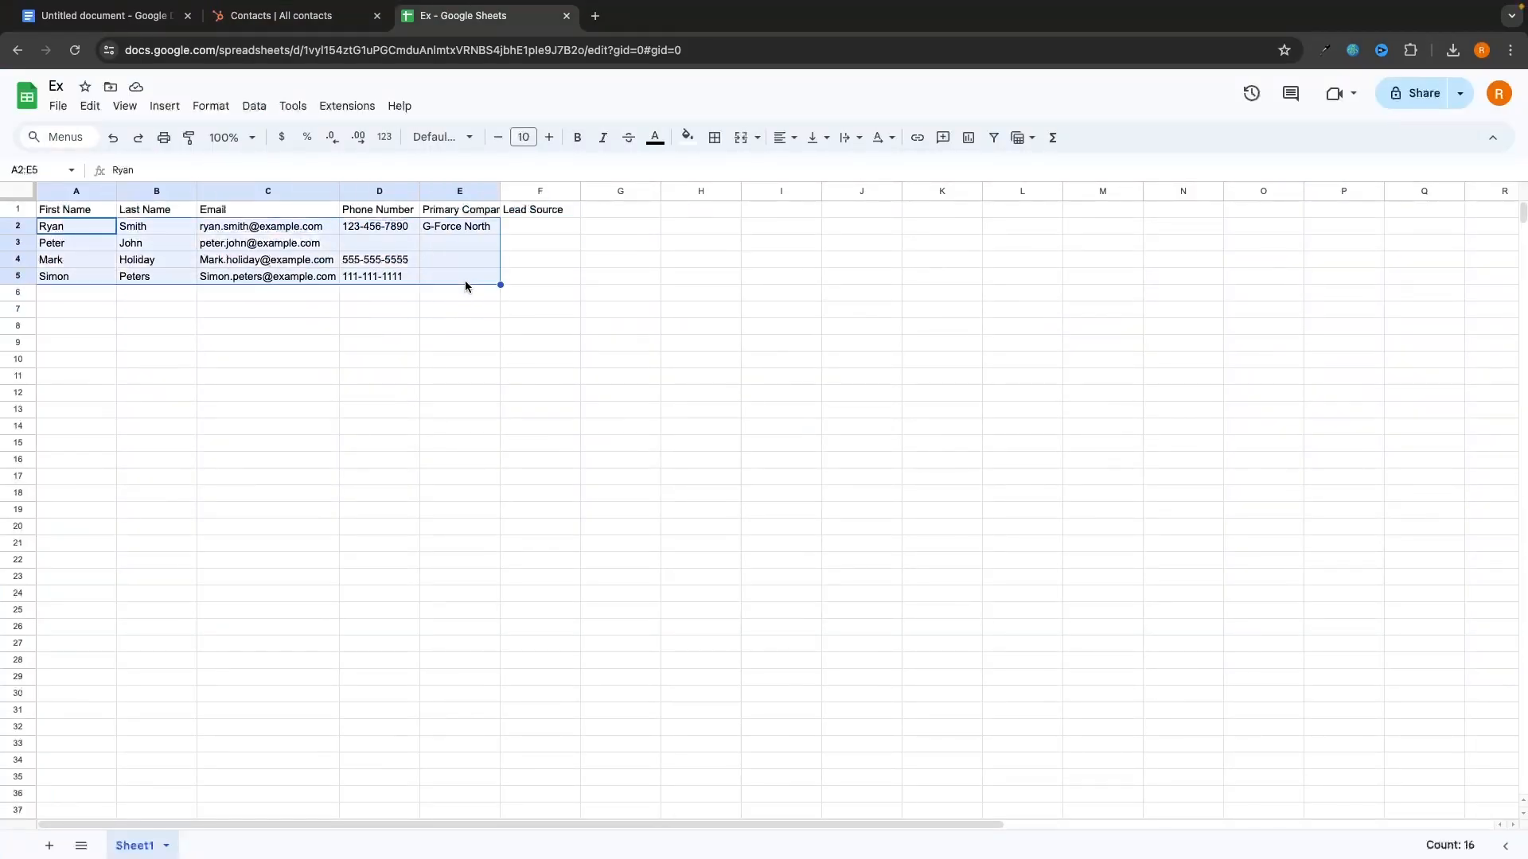
pyautogui.moveTo(538, 210); pyautogui.dragTo(537, 306)
pyautogui.click(280, 16)
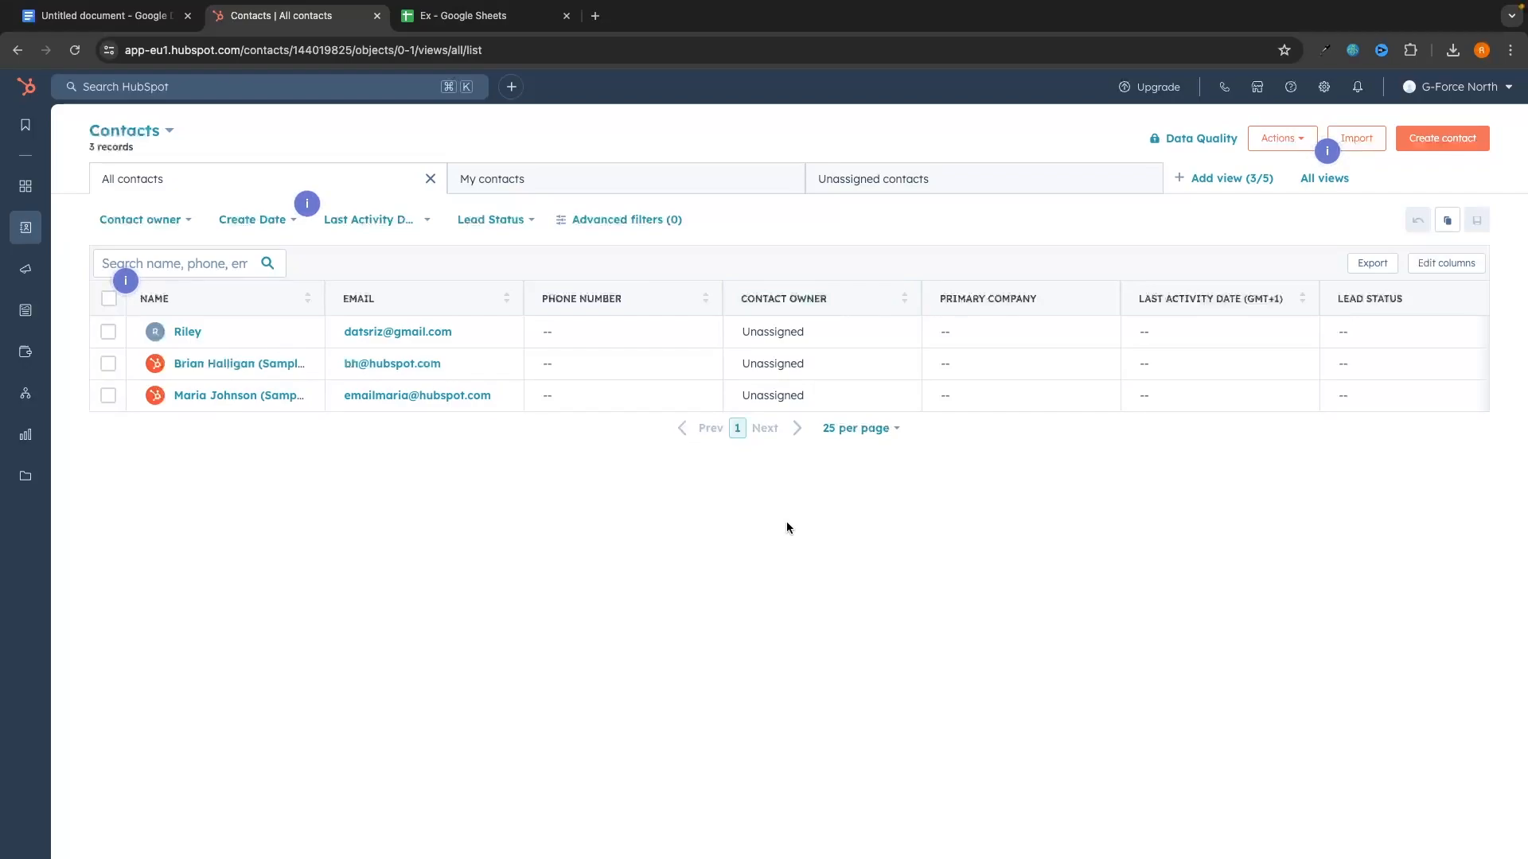
pyautogui.hotkey('ctrl', 'Tab')
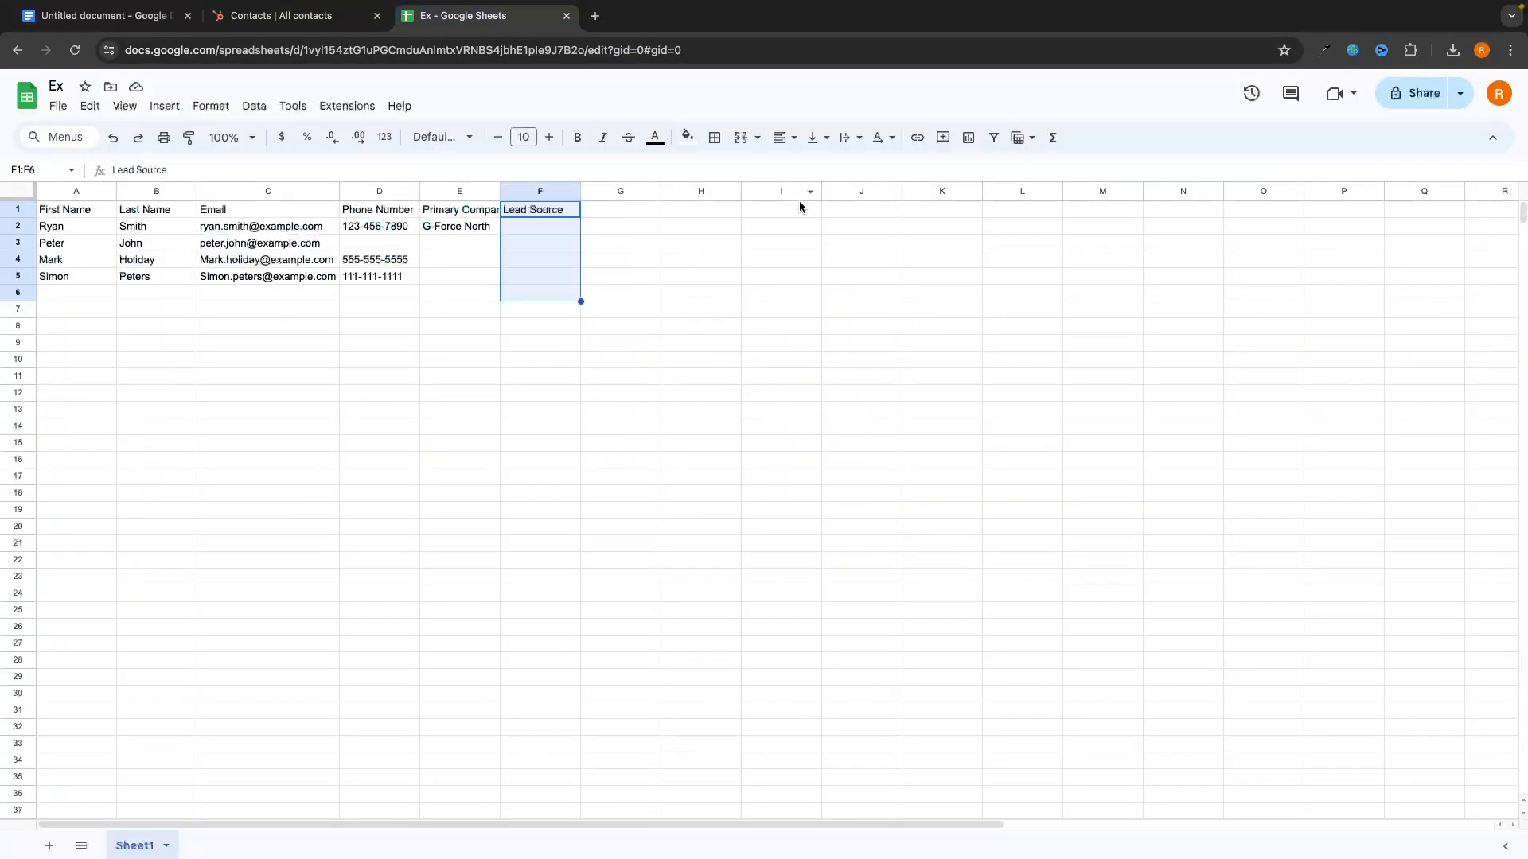
pyautogui.hotkey('ctrl', 'shift', 'Tab')
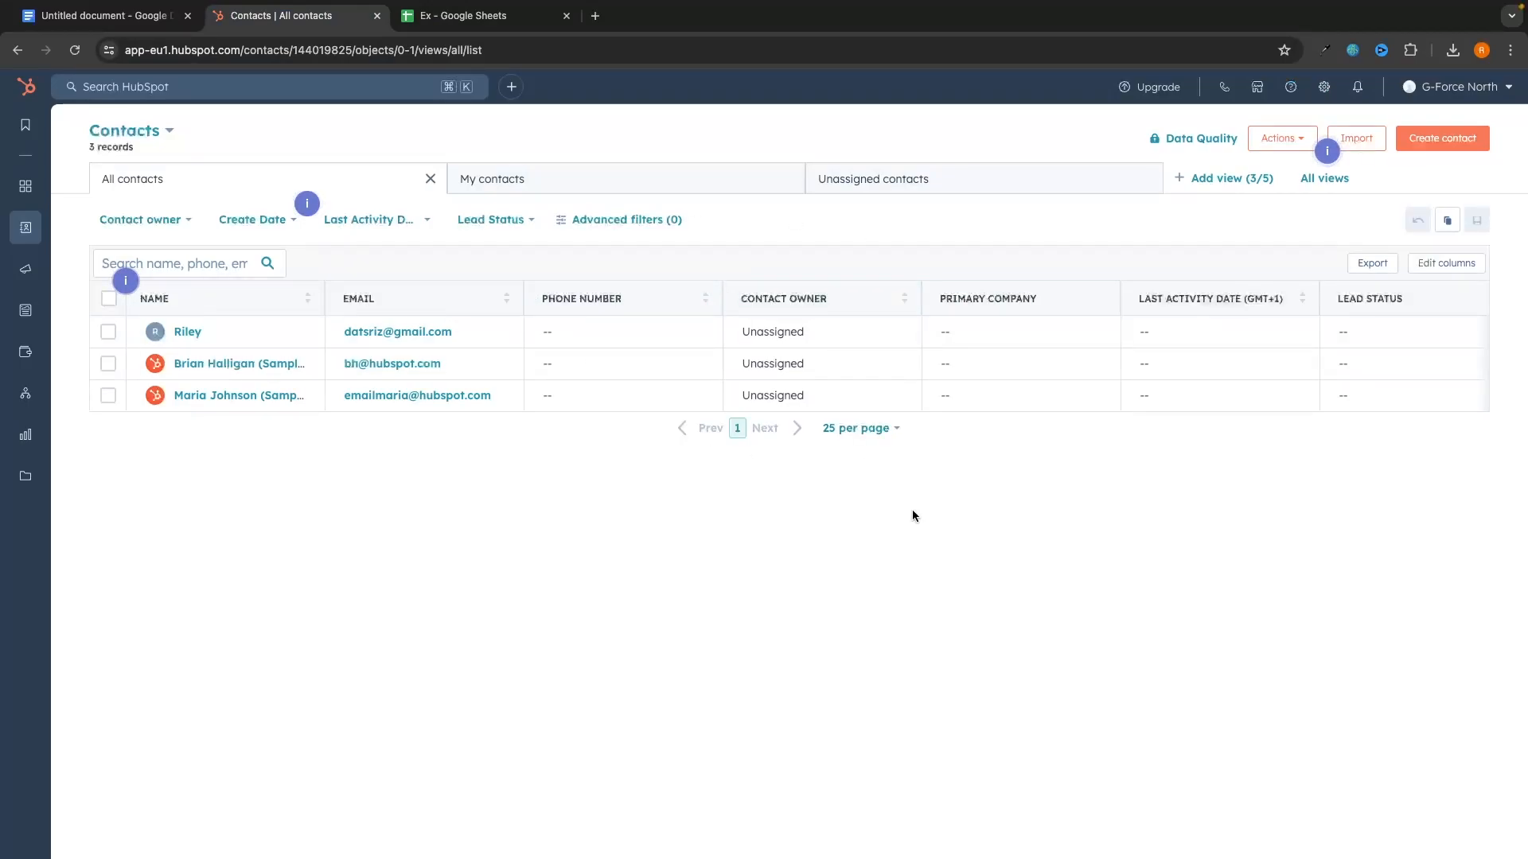
# Step: Open Contacts object settings and go to Manage contact properties, listing 188 properties
pyautogui.click(1325, 88)
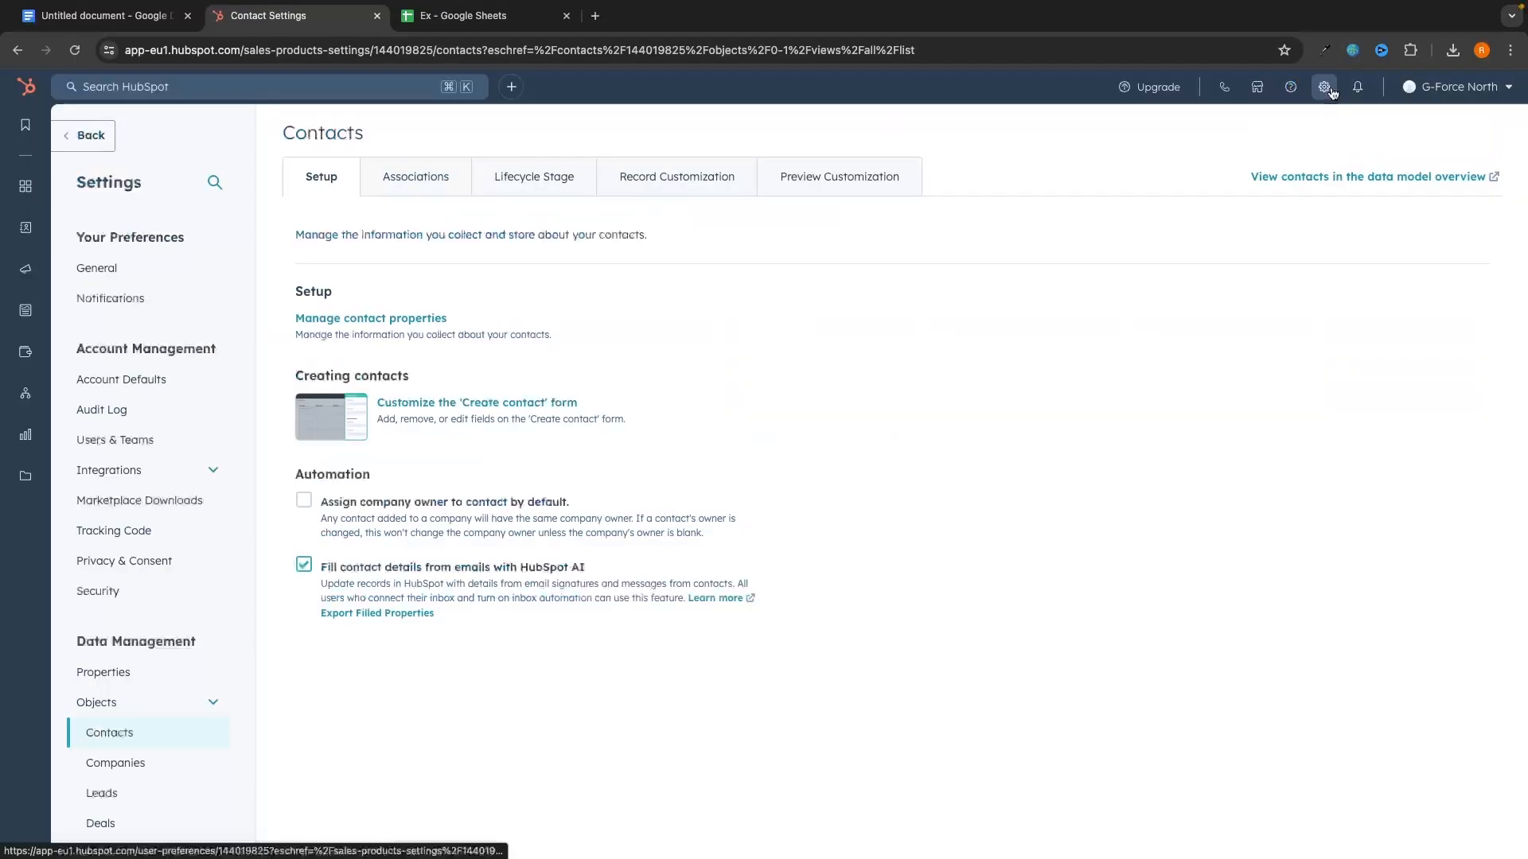
pyautogui.scroll(-1, 82, 494)
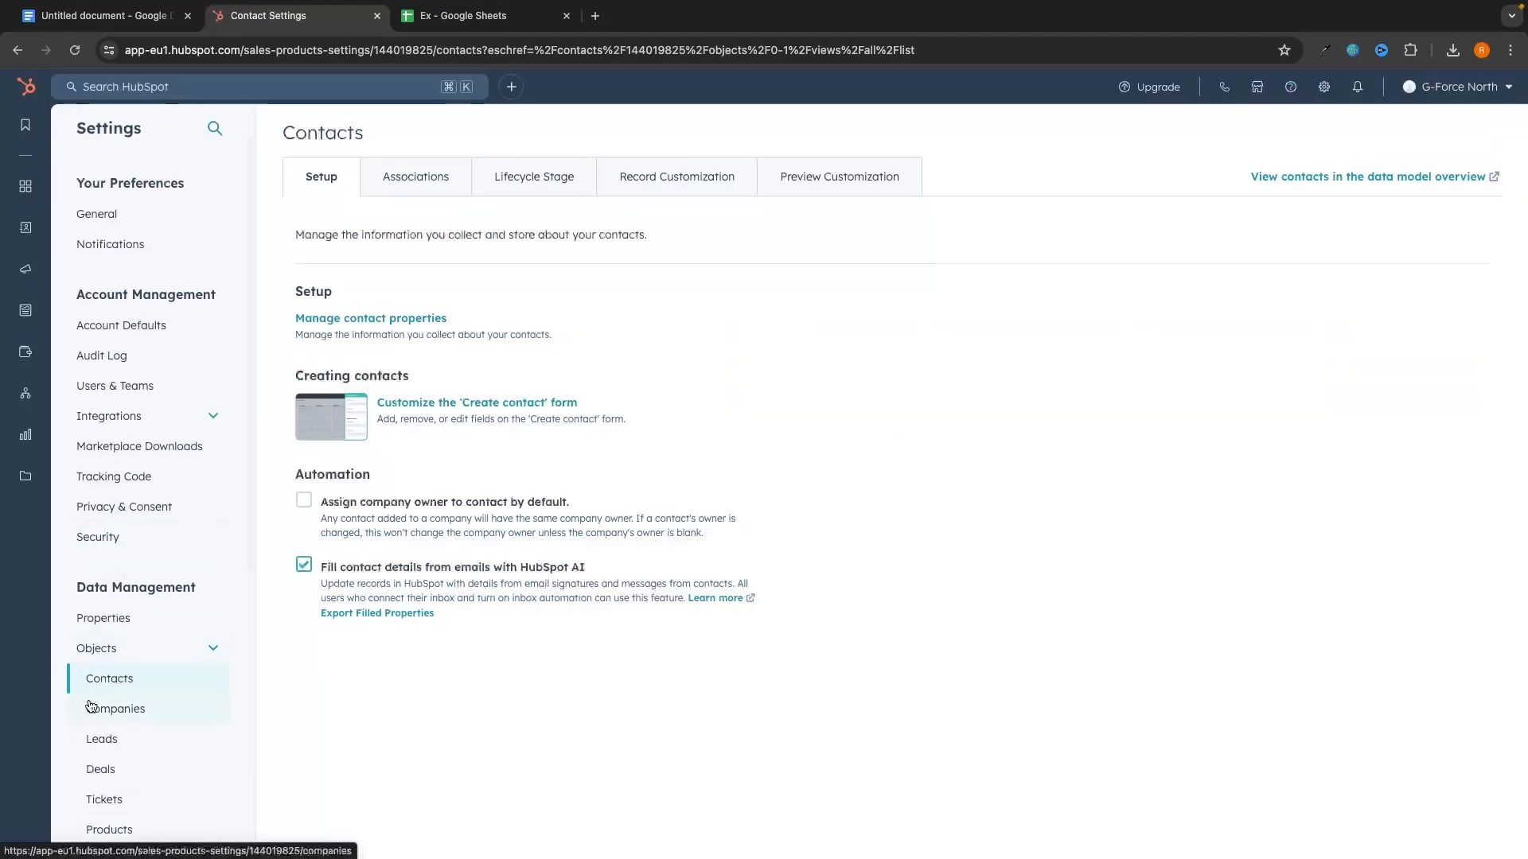
pyautogui.click(158, 691)
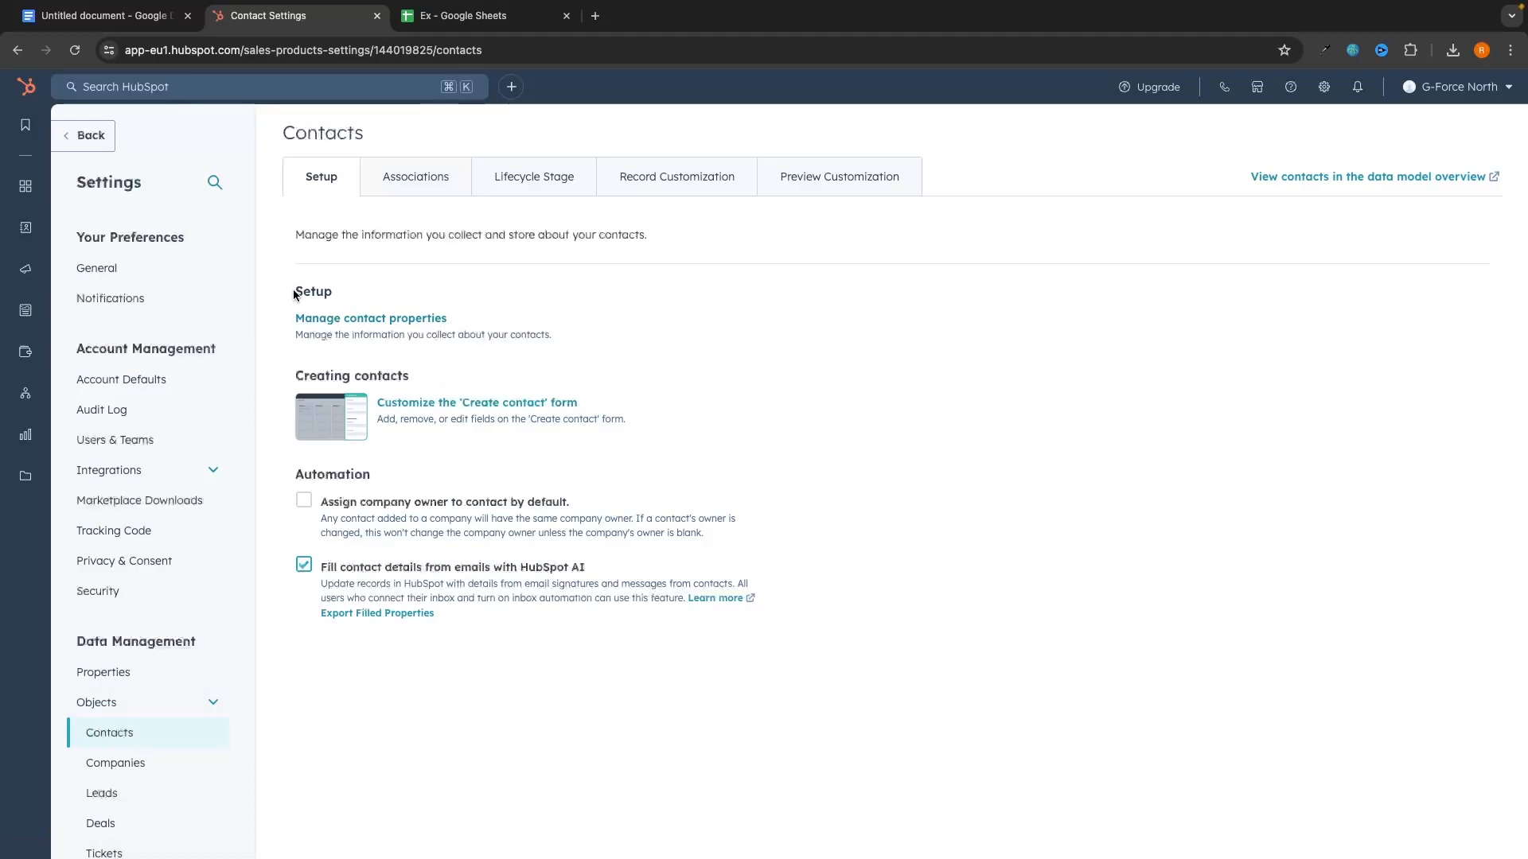
pyautogui.moveTo(293, 291); pyautogui.dragTo(394, 289)
pyautogui.moveTo(287, 319); pyautogui.dragTo(493, 314)
pyautogui.click(494, 316)
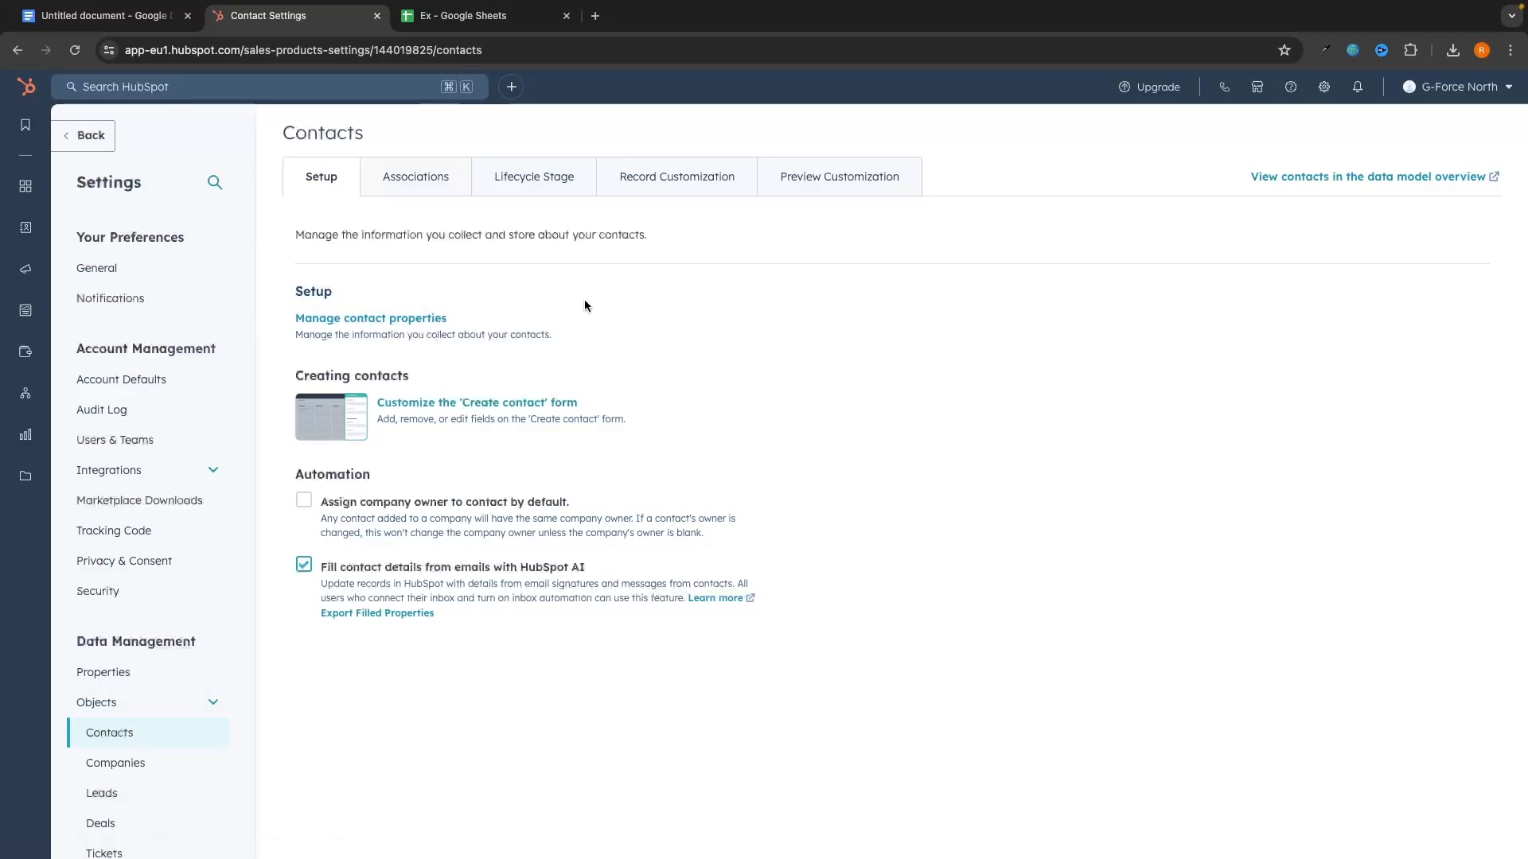
pyautogui.click(422, 320)
pyautogui.scroll(-5, 820, 371)
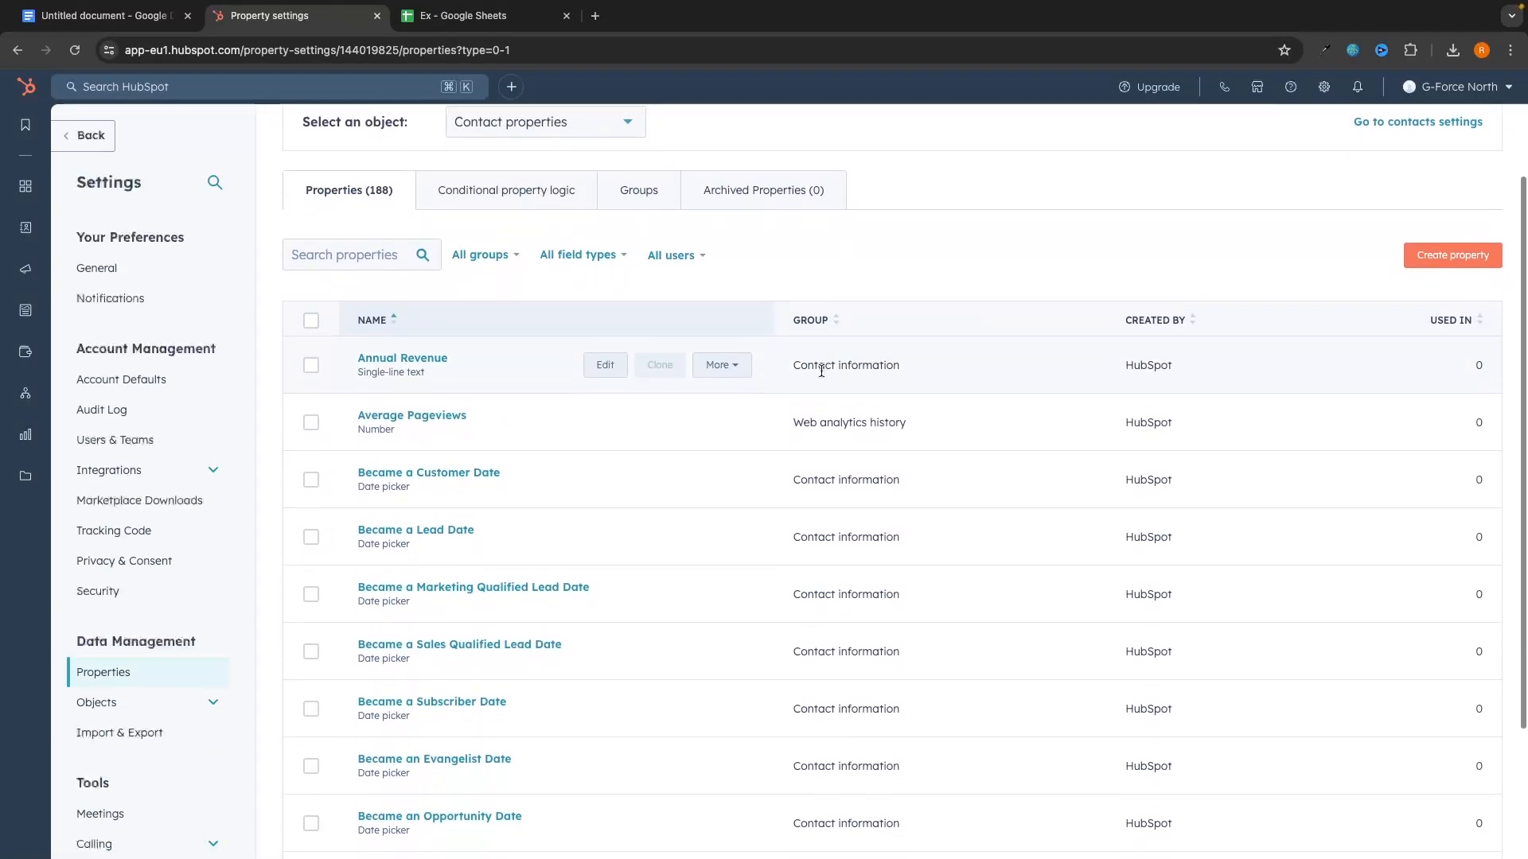
pyautogui.scroll(5, 820, 369)
# Step: Check the sheet's Lead Source column F, then return to the properties list
pyautogui.click(462, 16)
pyautogui.click(540, 191)
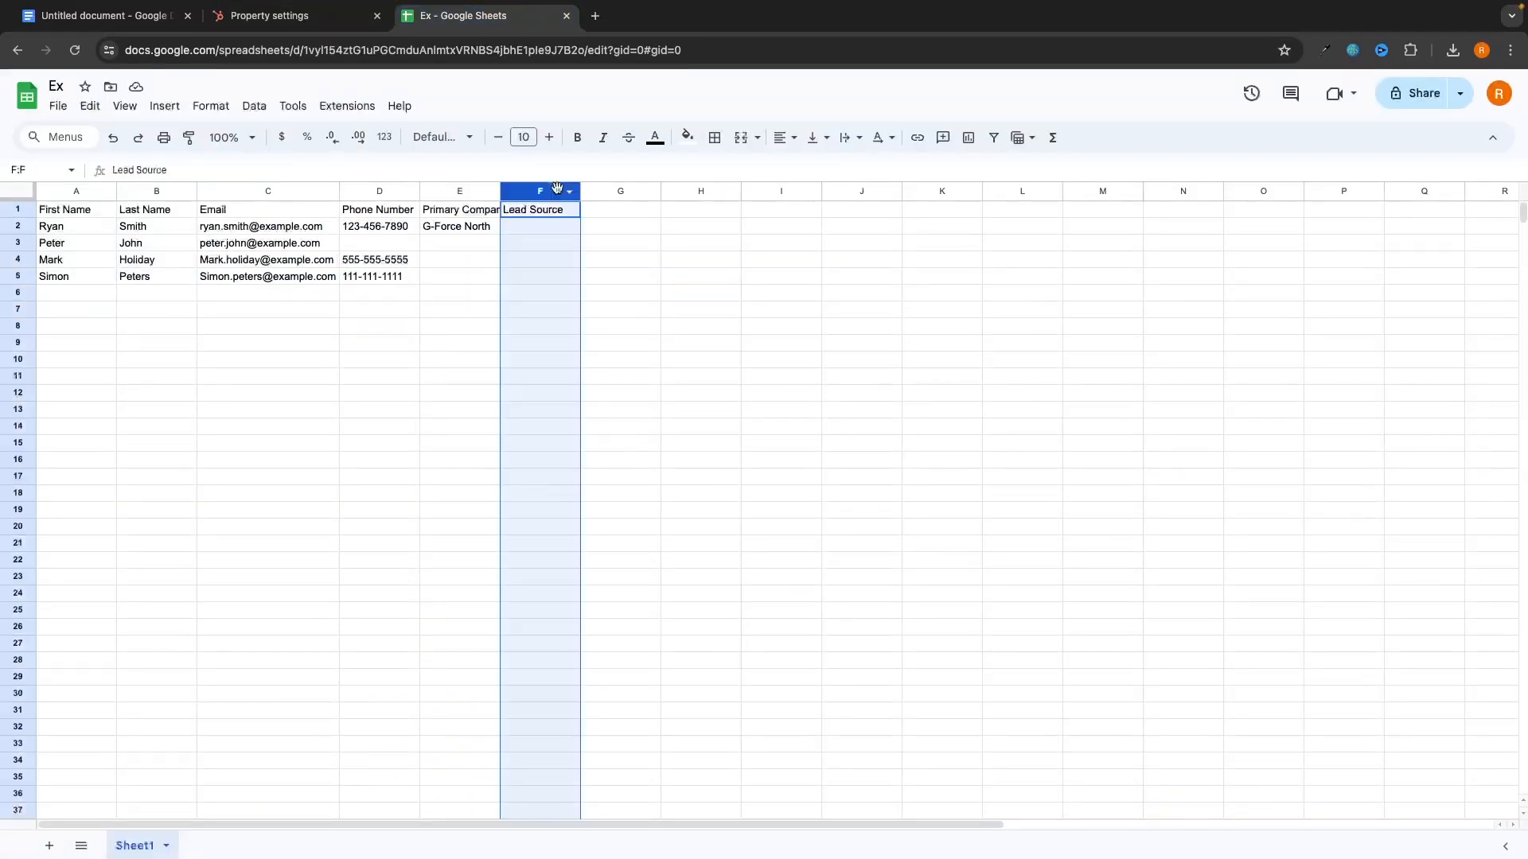
pyautogui.click(643, 262)
pyautogui.click(335, 14)
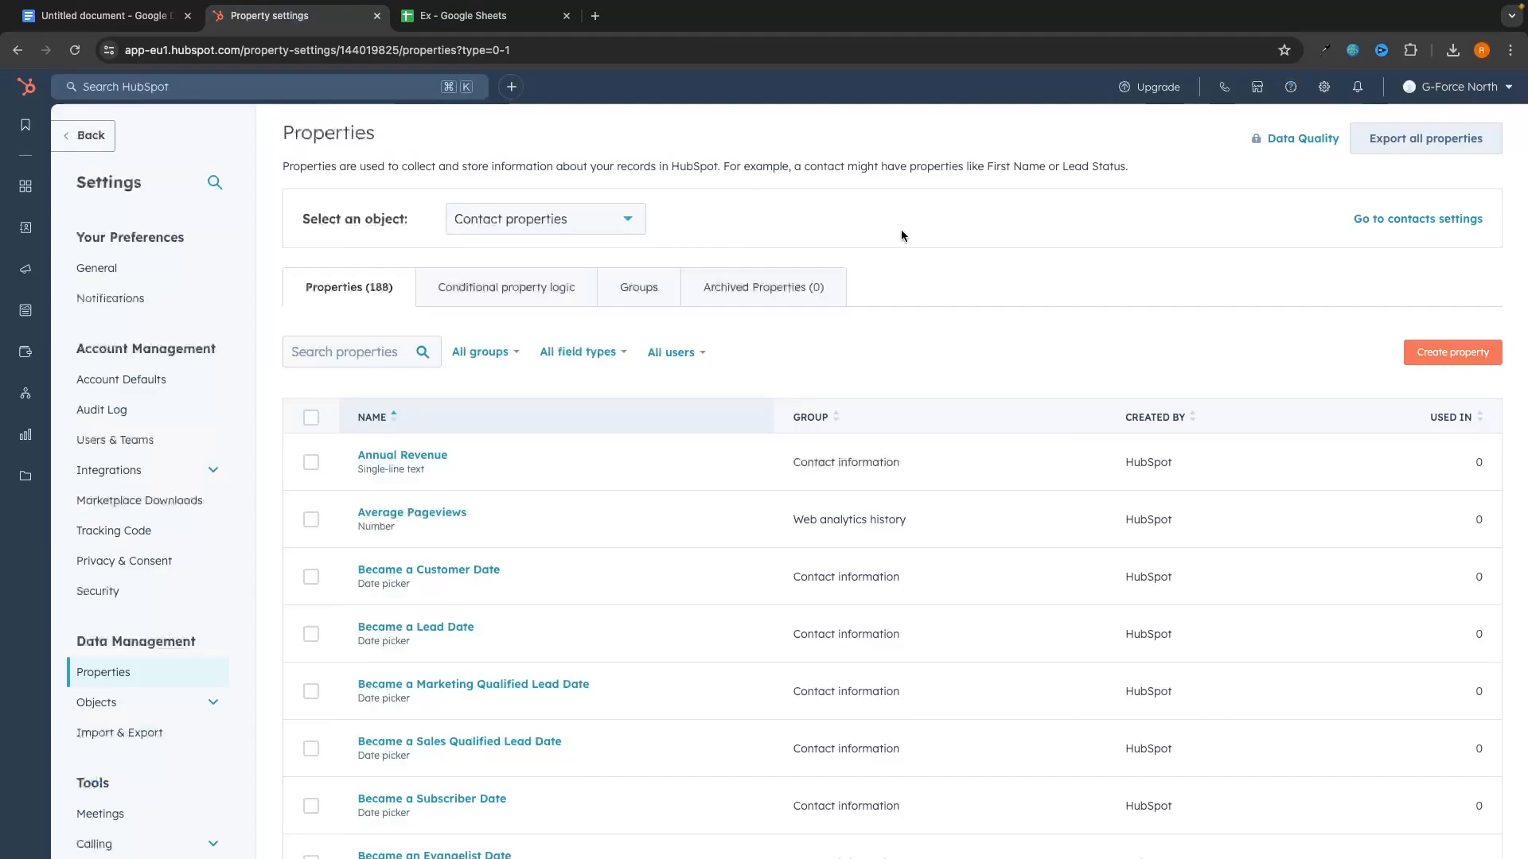
# Step: Start a new property with object type Contact in the Contact information group
pyautogui.click(1428, 355)
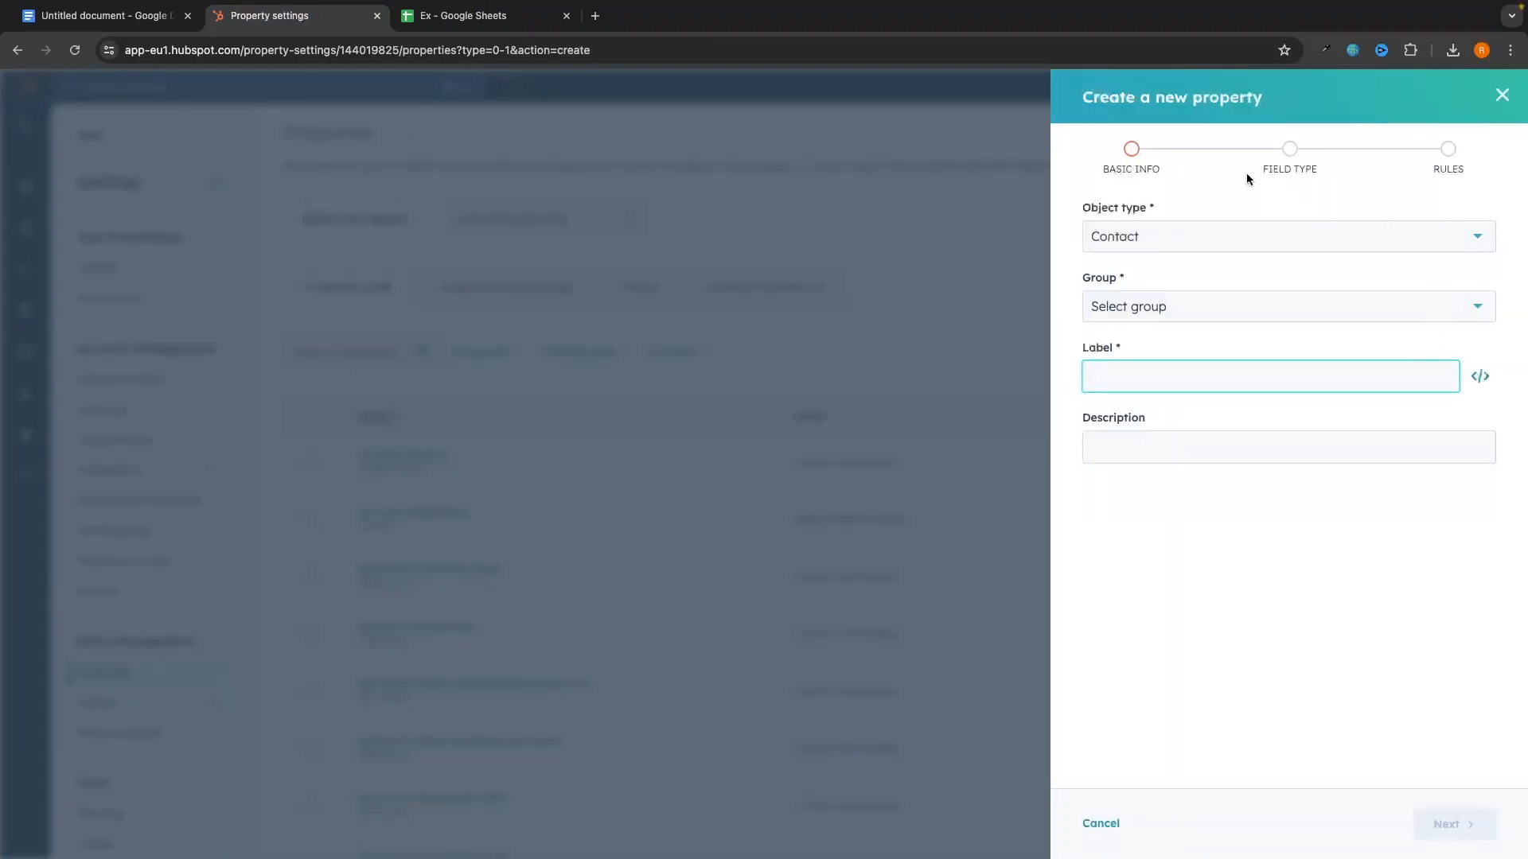
pyautogui.click(1176, 238)
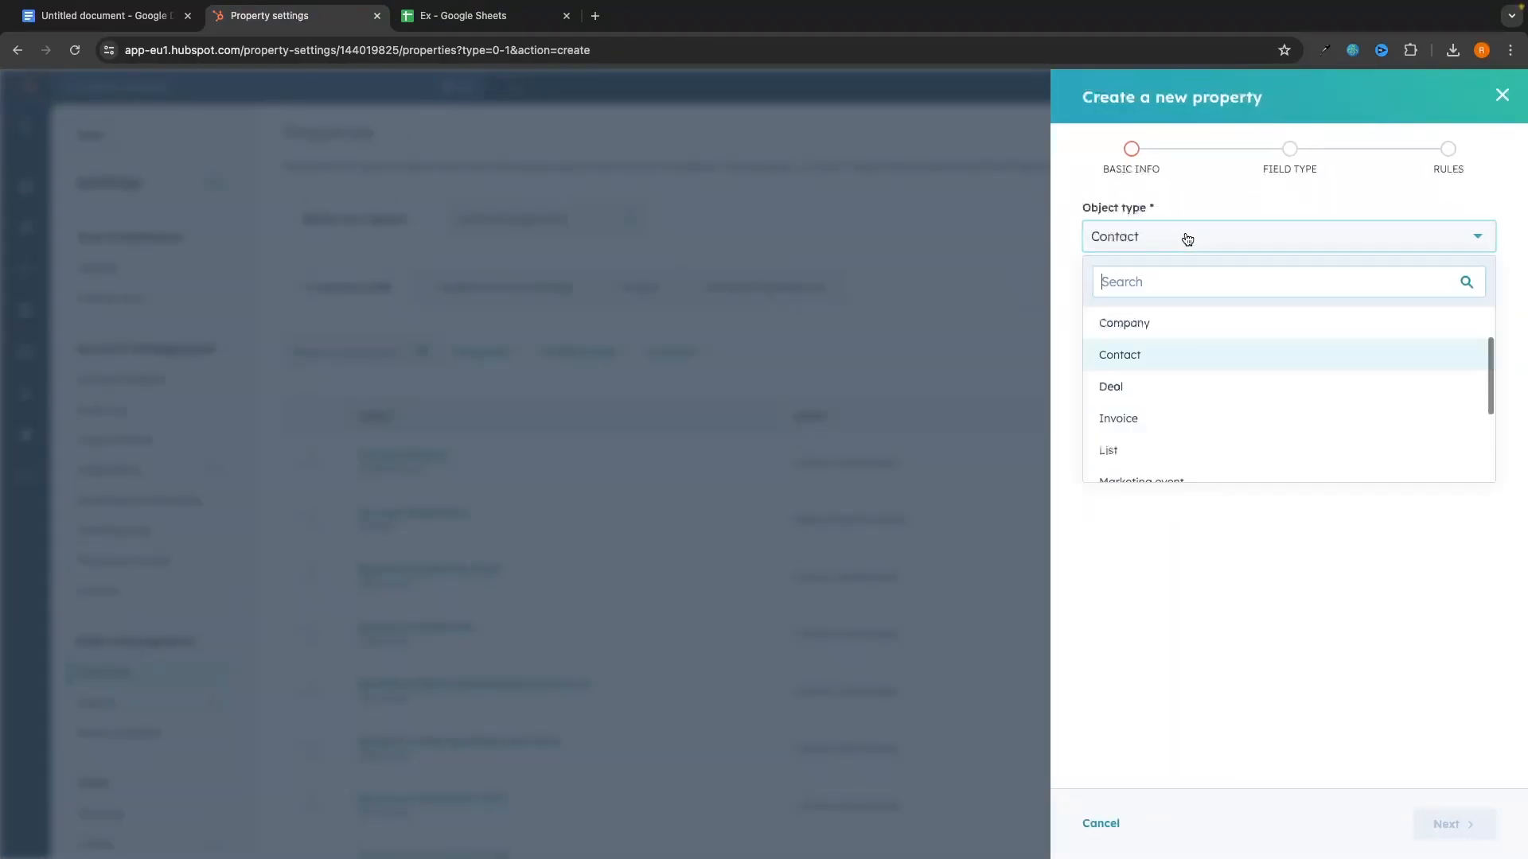
pyautogui.click(1162, 355)
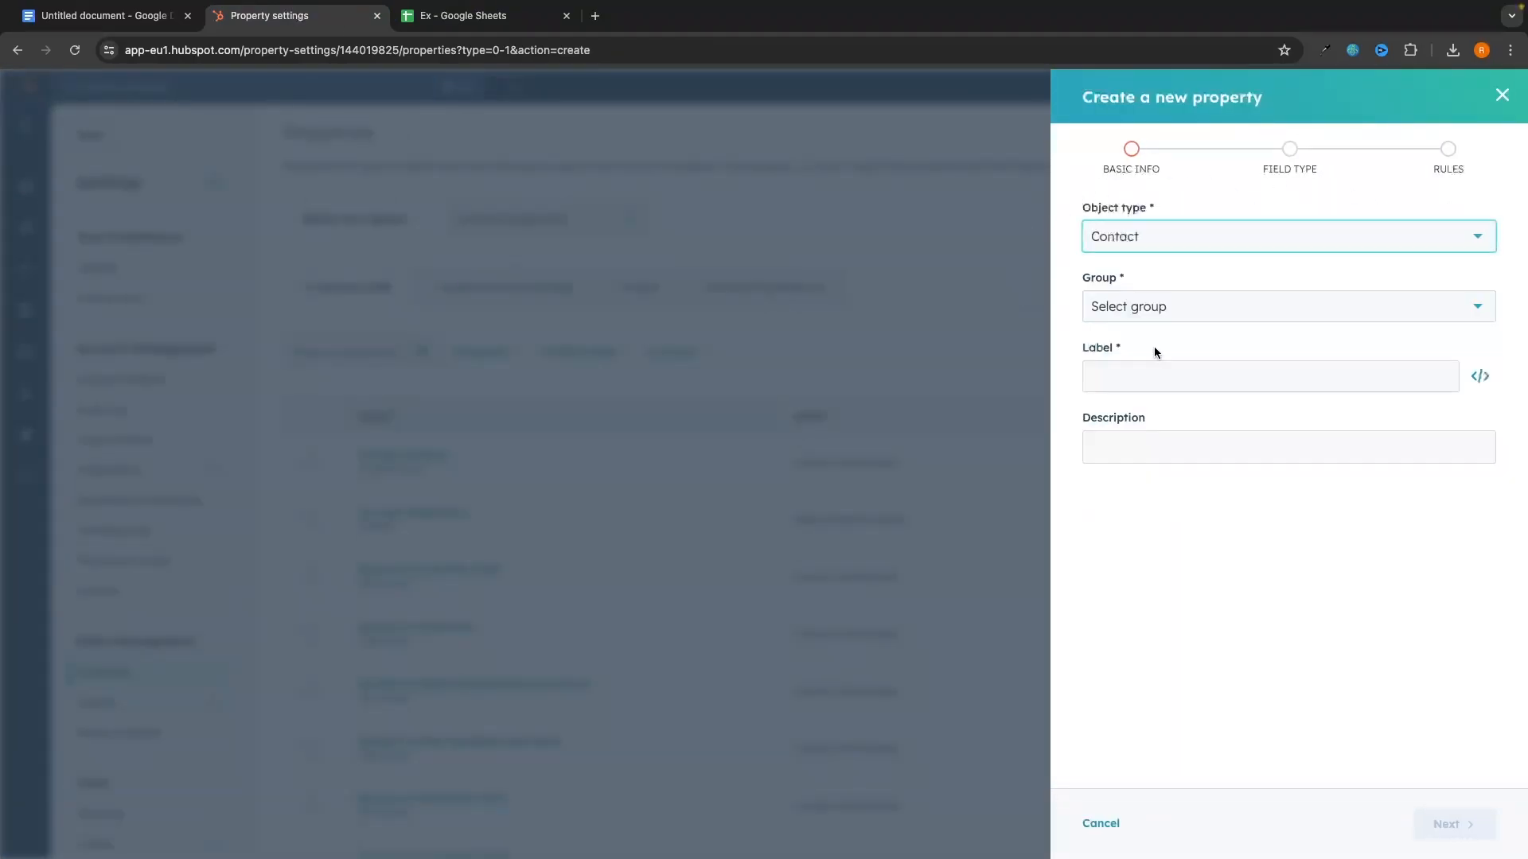
pyautogui.click(1160, 303)
pyautogui.scroll(-3, 1216, 457)
pyautogui.scroll(-1, 1210, 453)
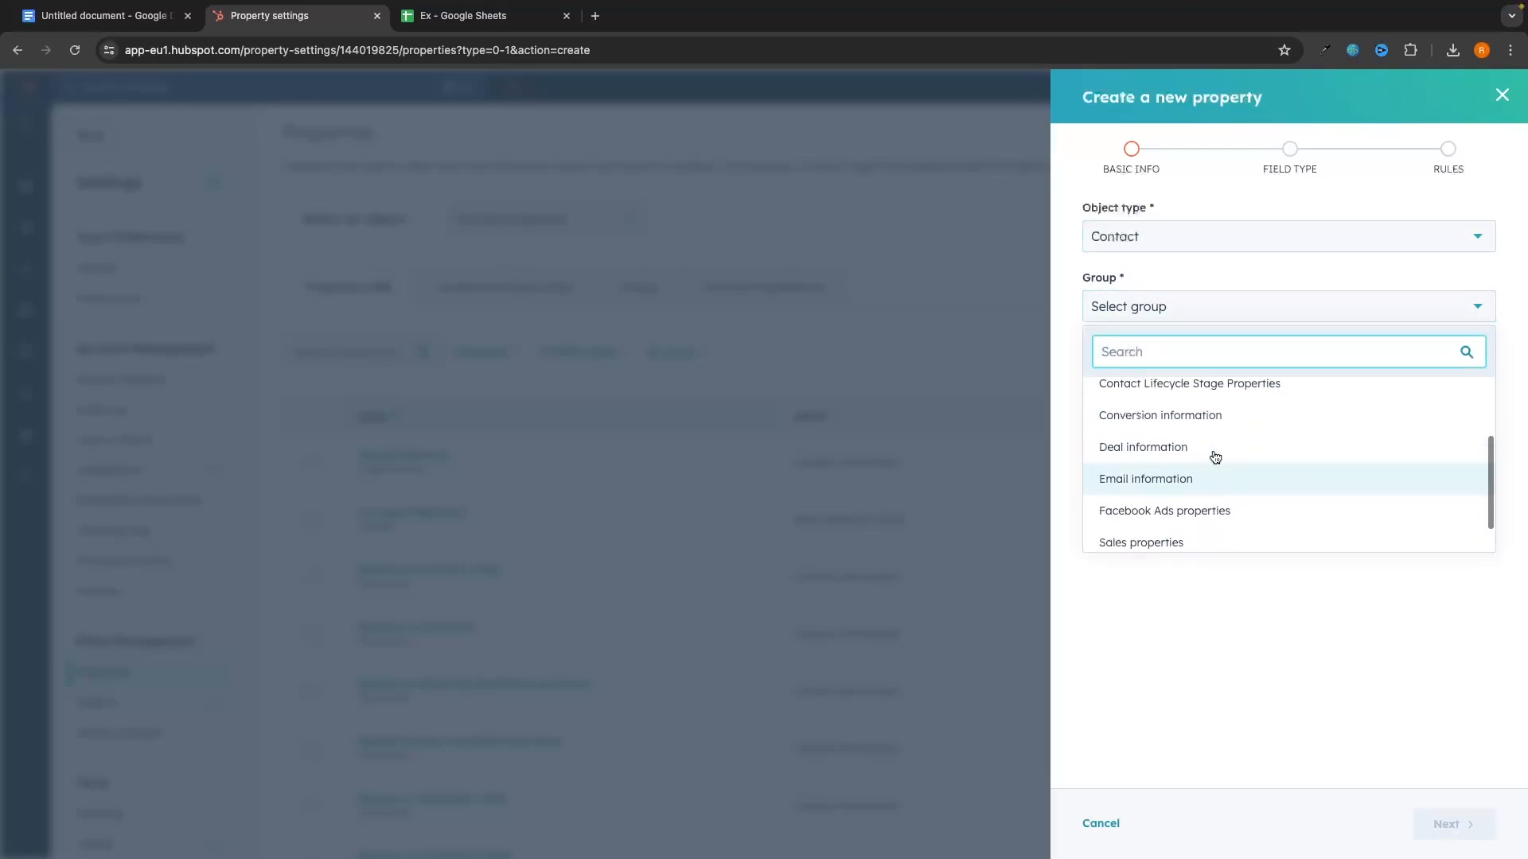
pyautogui.scroll(5, 1194, 414)
pyautogui.write('con')
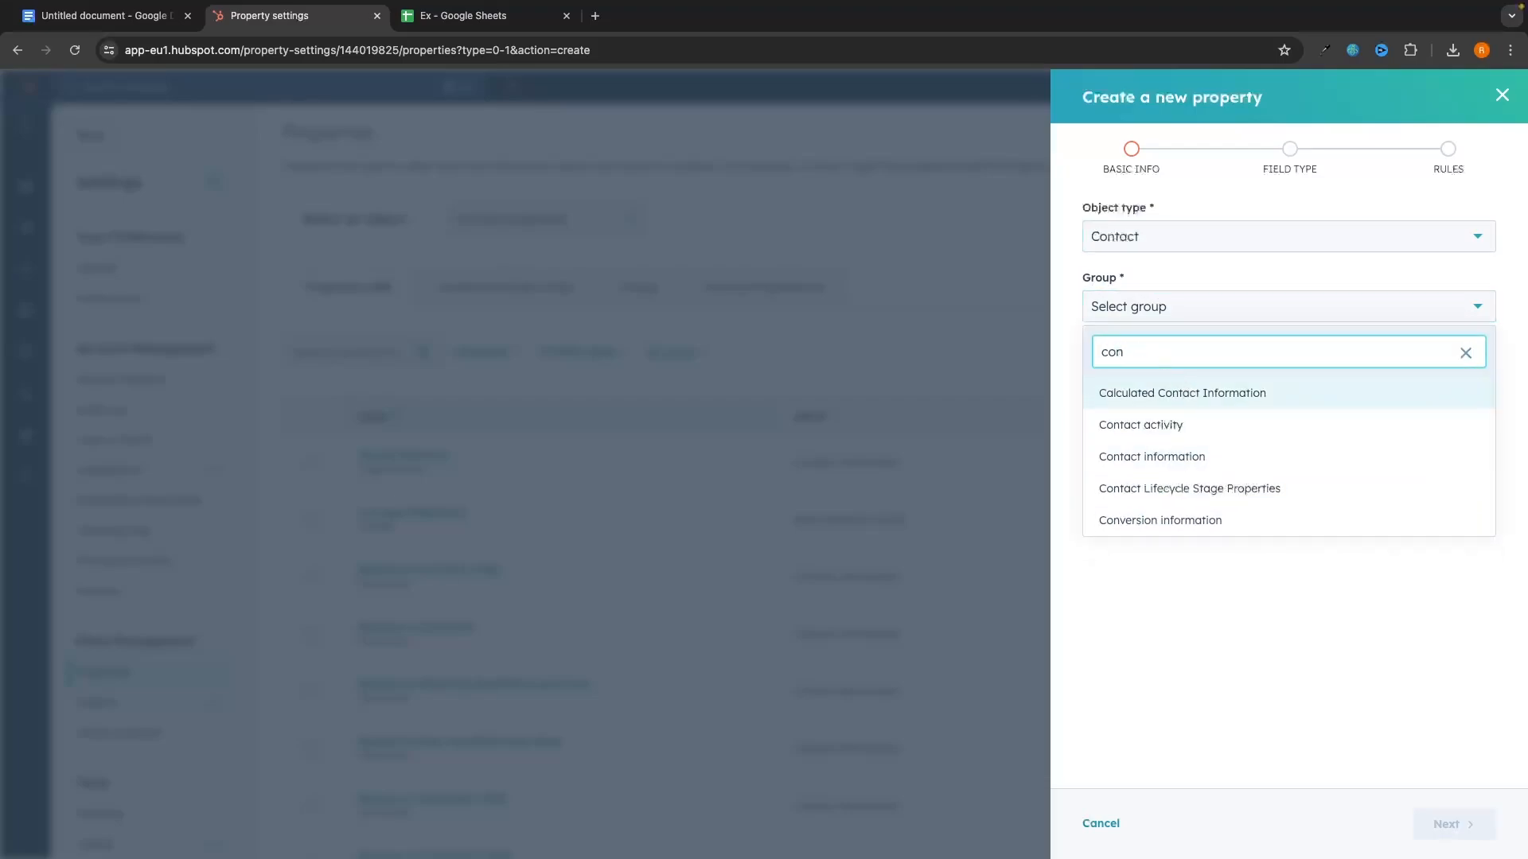
pyautogui.click(1114, 457)
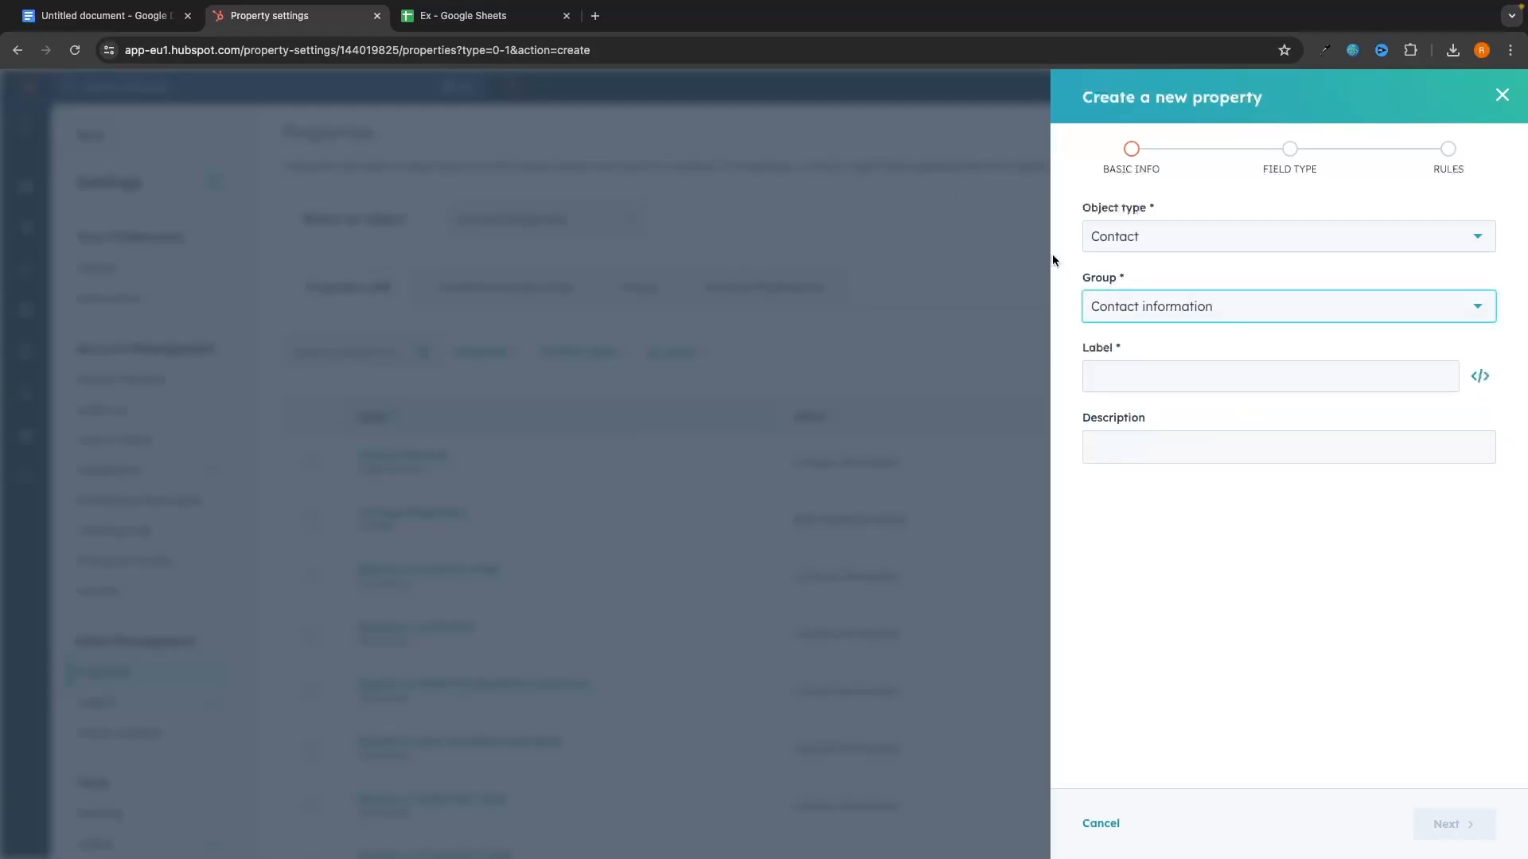
# Step: Label the property Lead Source with the description 'How we acquired these leads'
pyautogui.click(469, 16)
pyautogui.click(292, 16)
pyautogui.click(1135, 370)
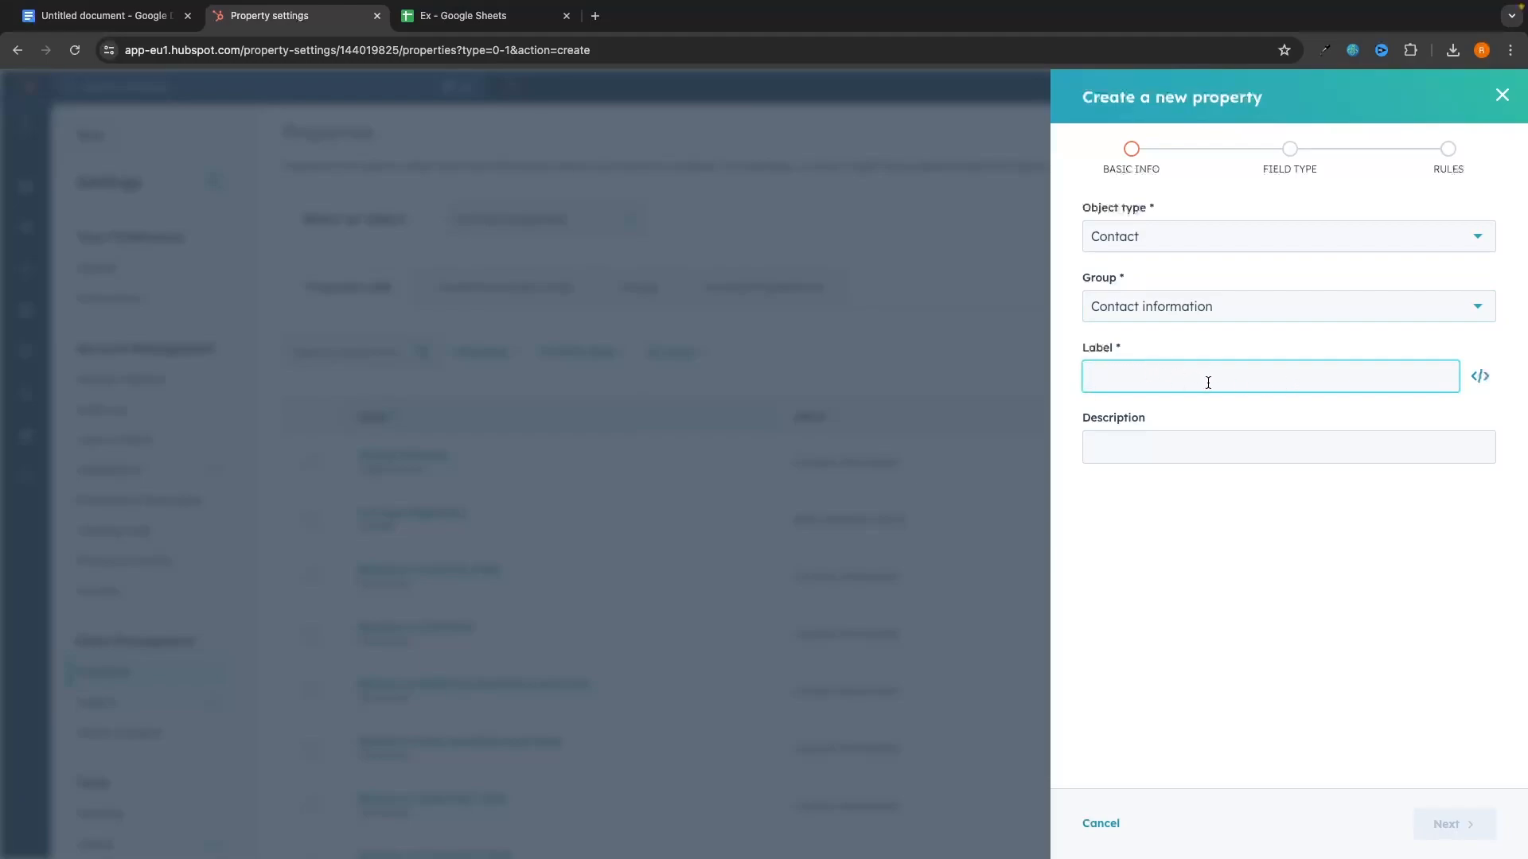
pyautogui.click(470, 16)
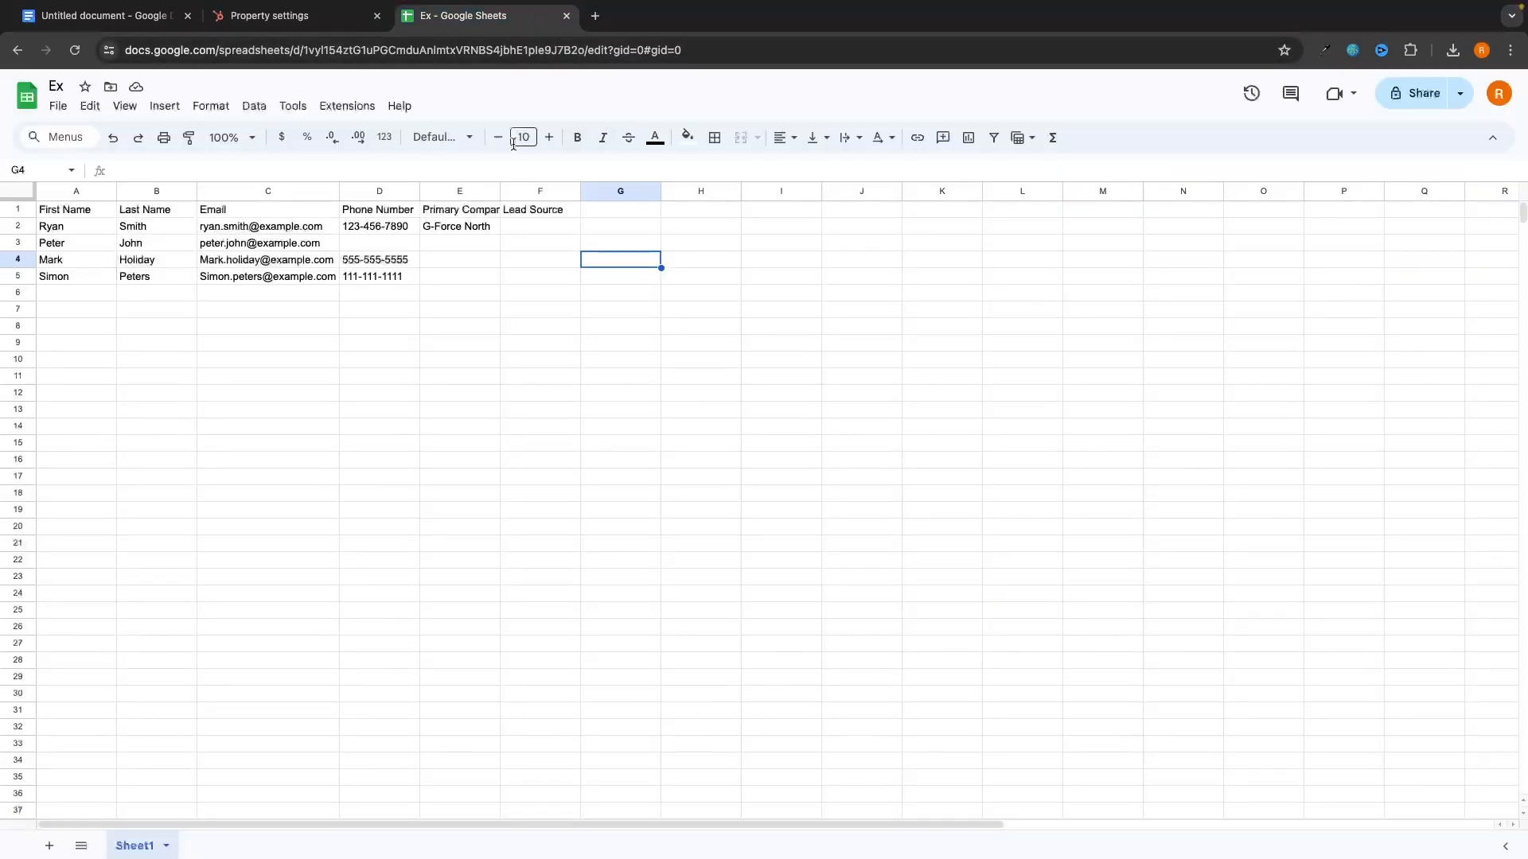
pyautogui.click(298, 17)
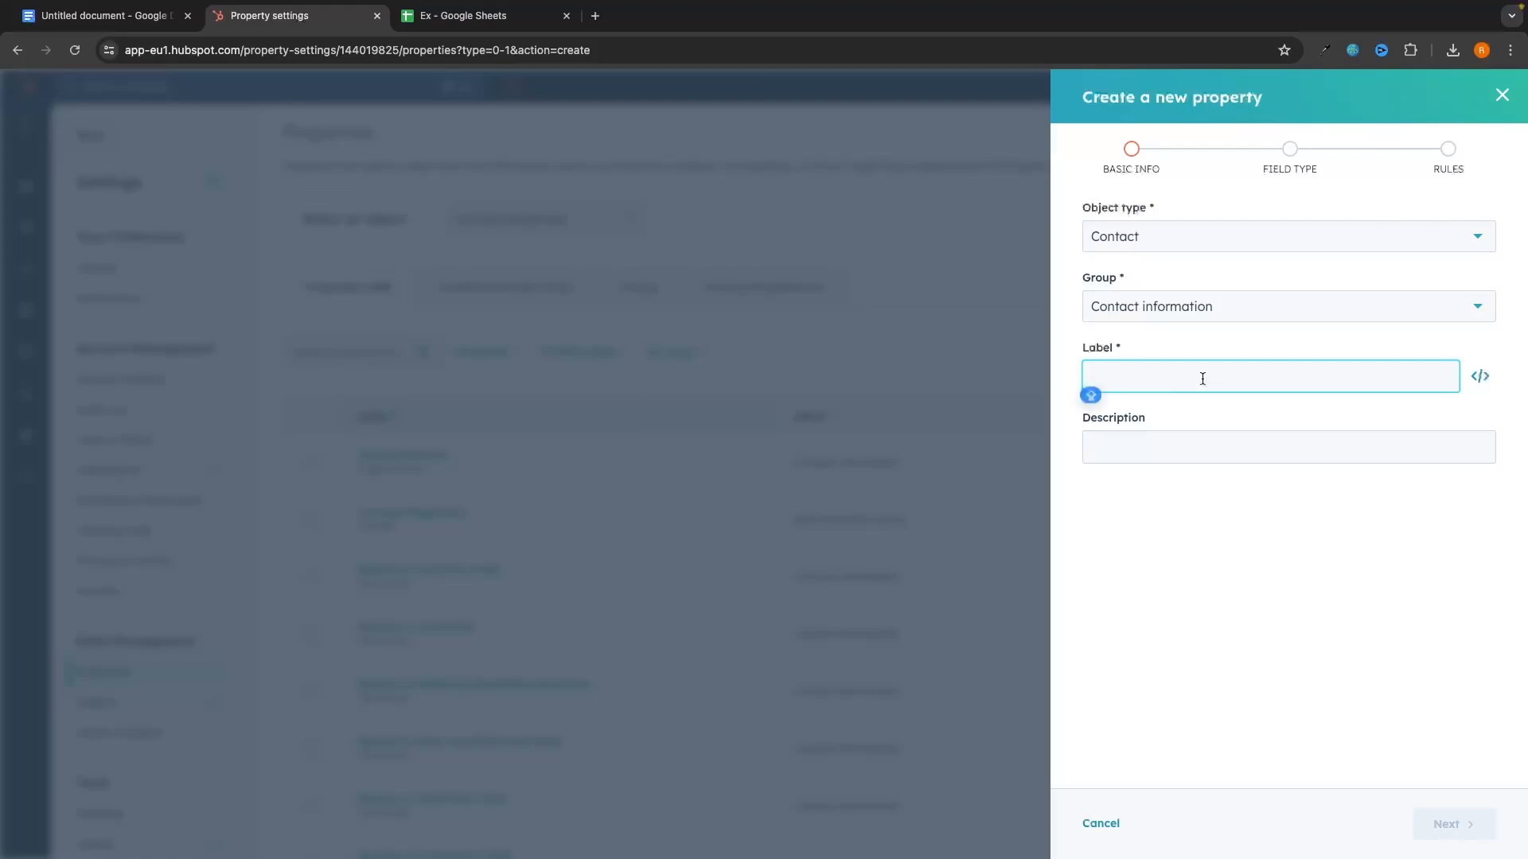
pyautogui.write('Lead Source')
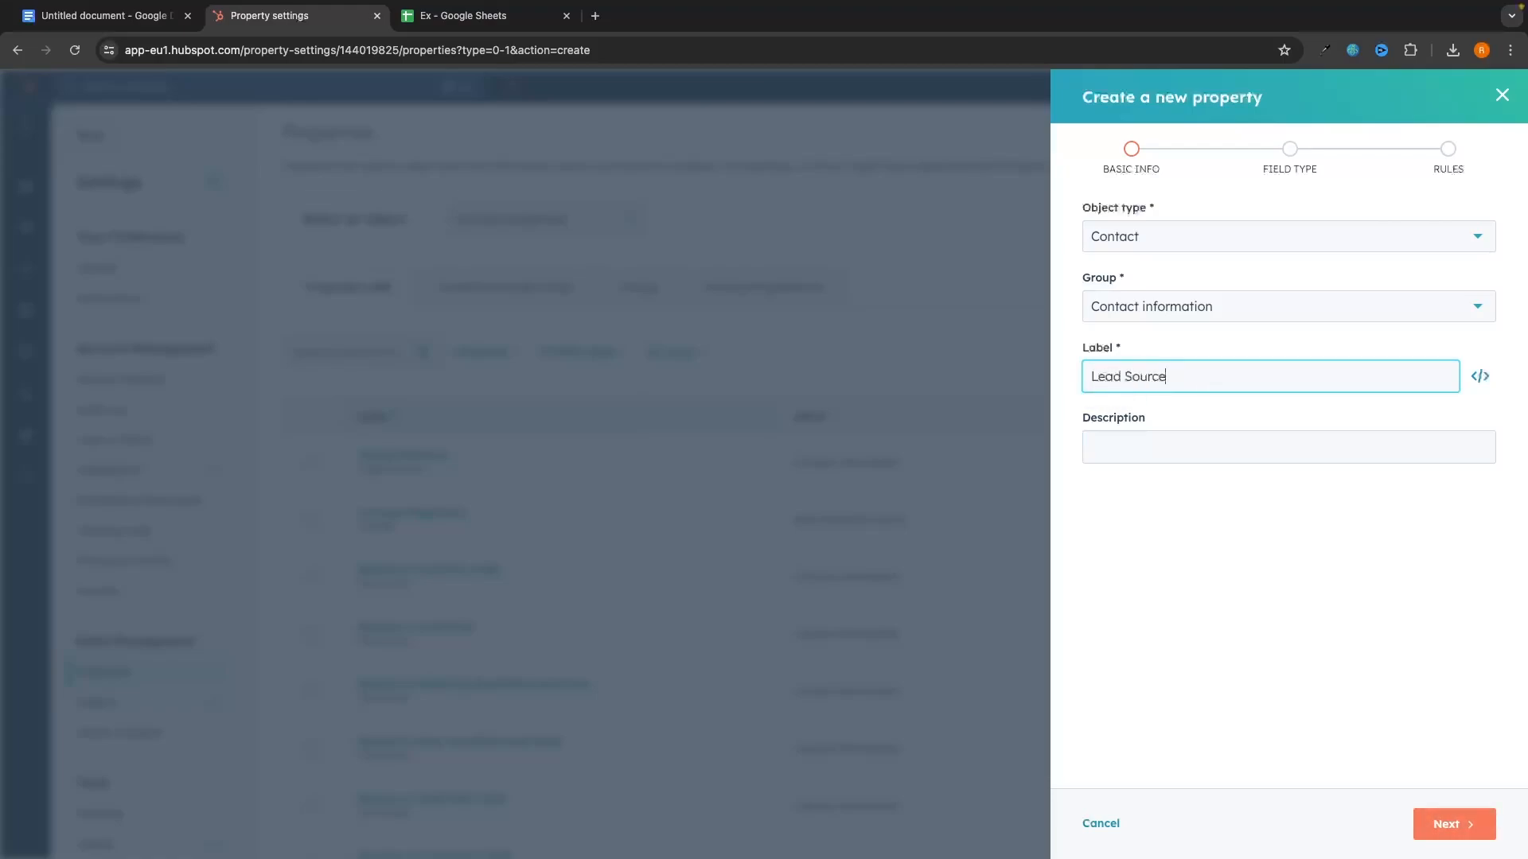
pyautogui.click(1200, 446)
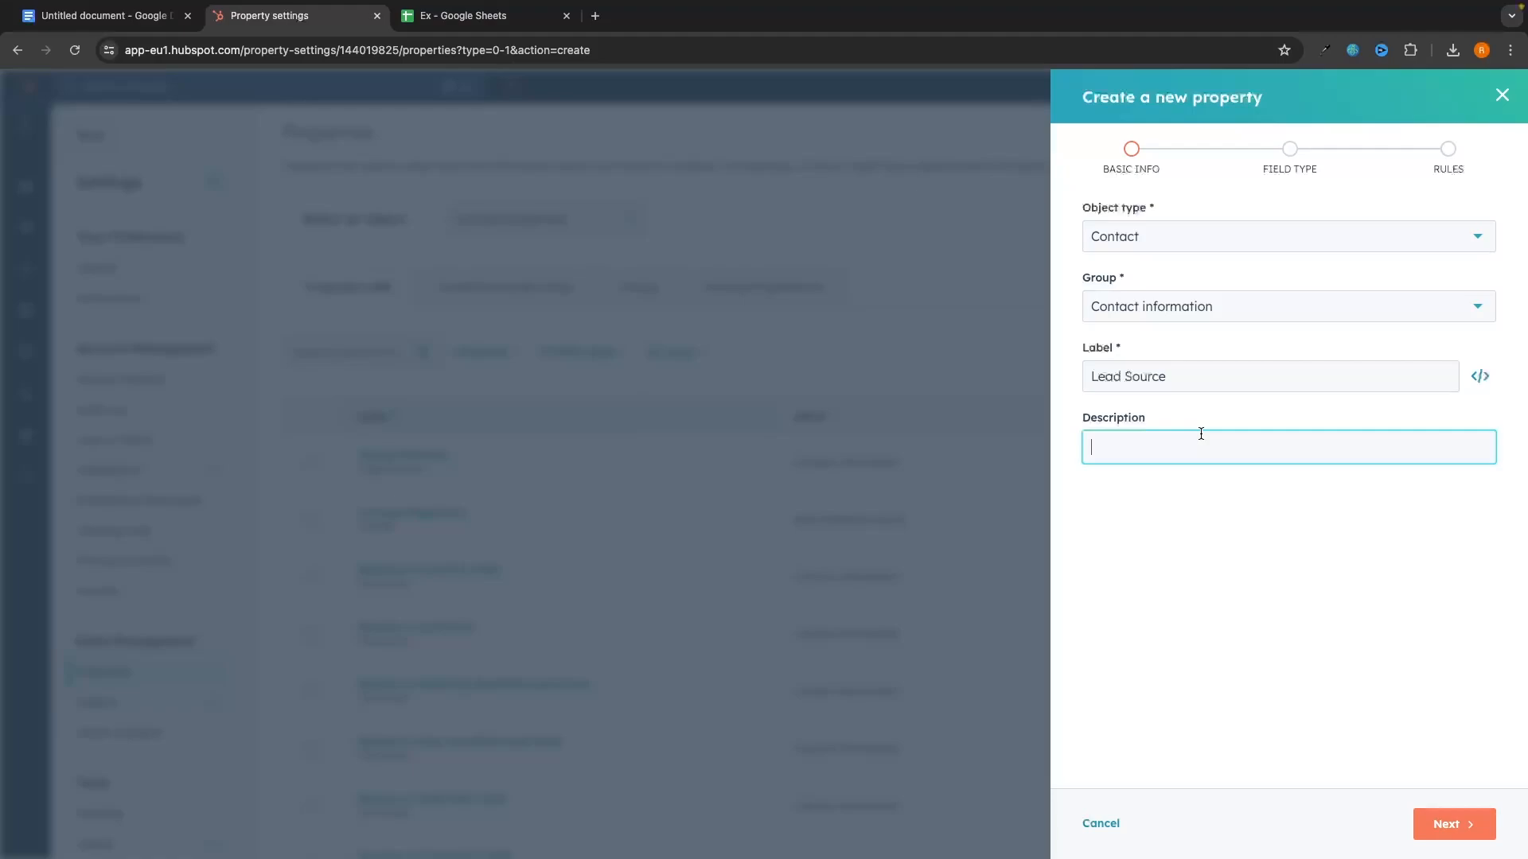
pyautogui.write('How we acquired th')
pyautogui.rightClick(1155, 452)
pyautogui.click(1173, 460)
pyautogui.write('ese leads')
# Step: Set Lead Source's field type to Single-line text and create it, bringing the list to 189 properties
pyautogui.click(1453, 824)
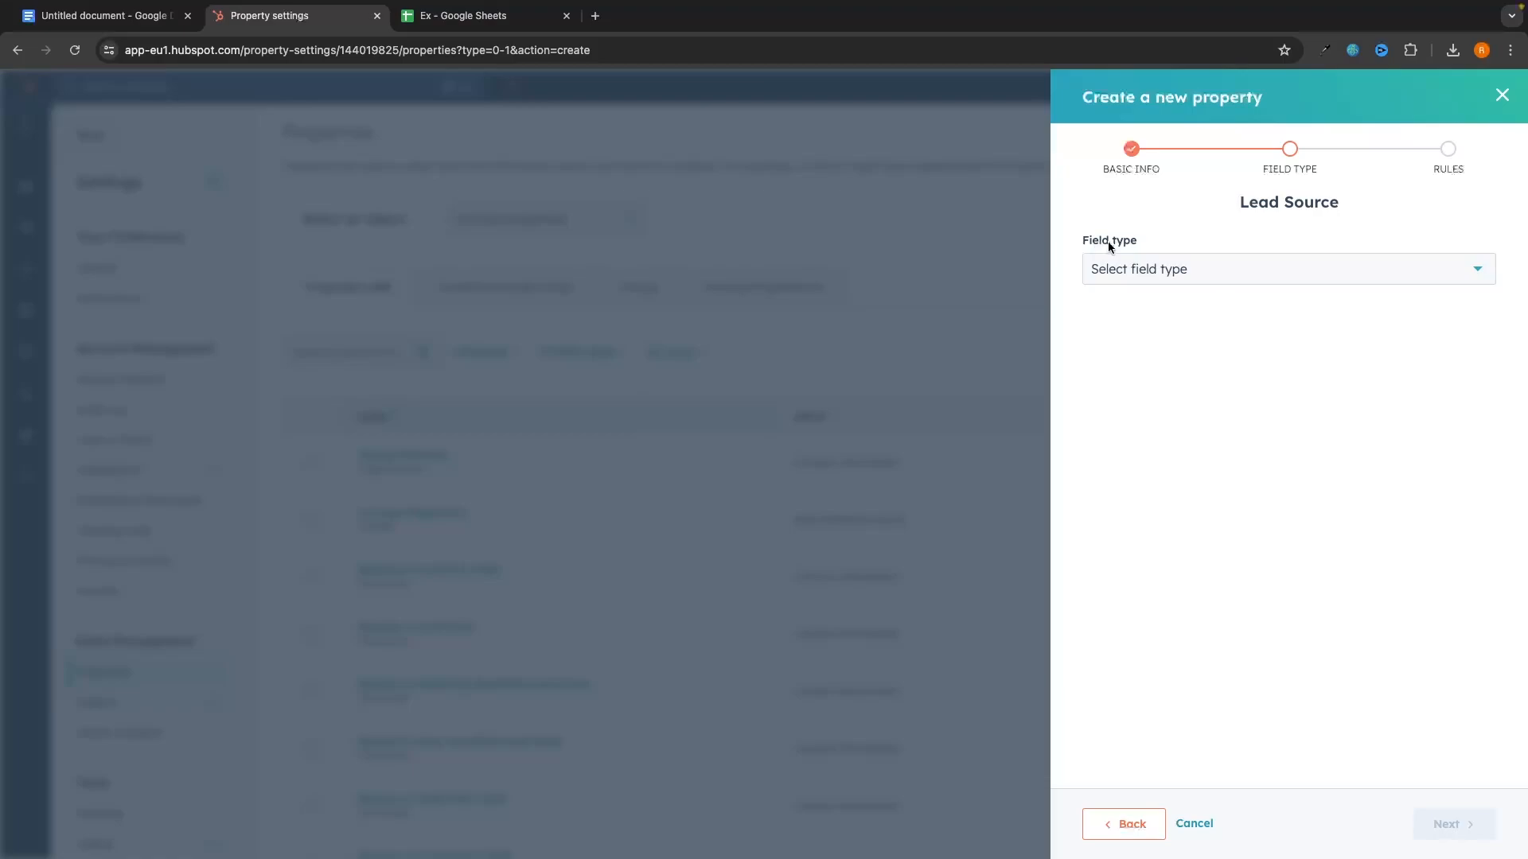
pyautogui.click(1168, 267)
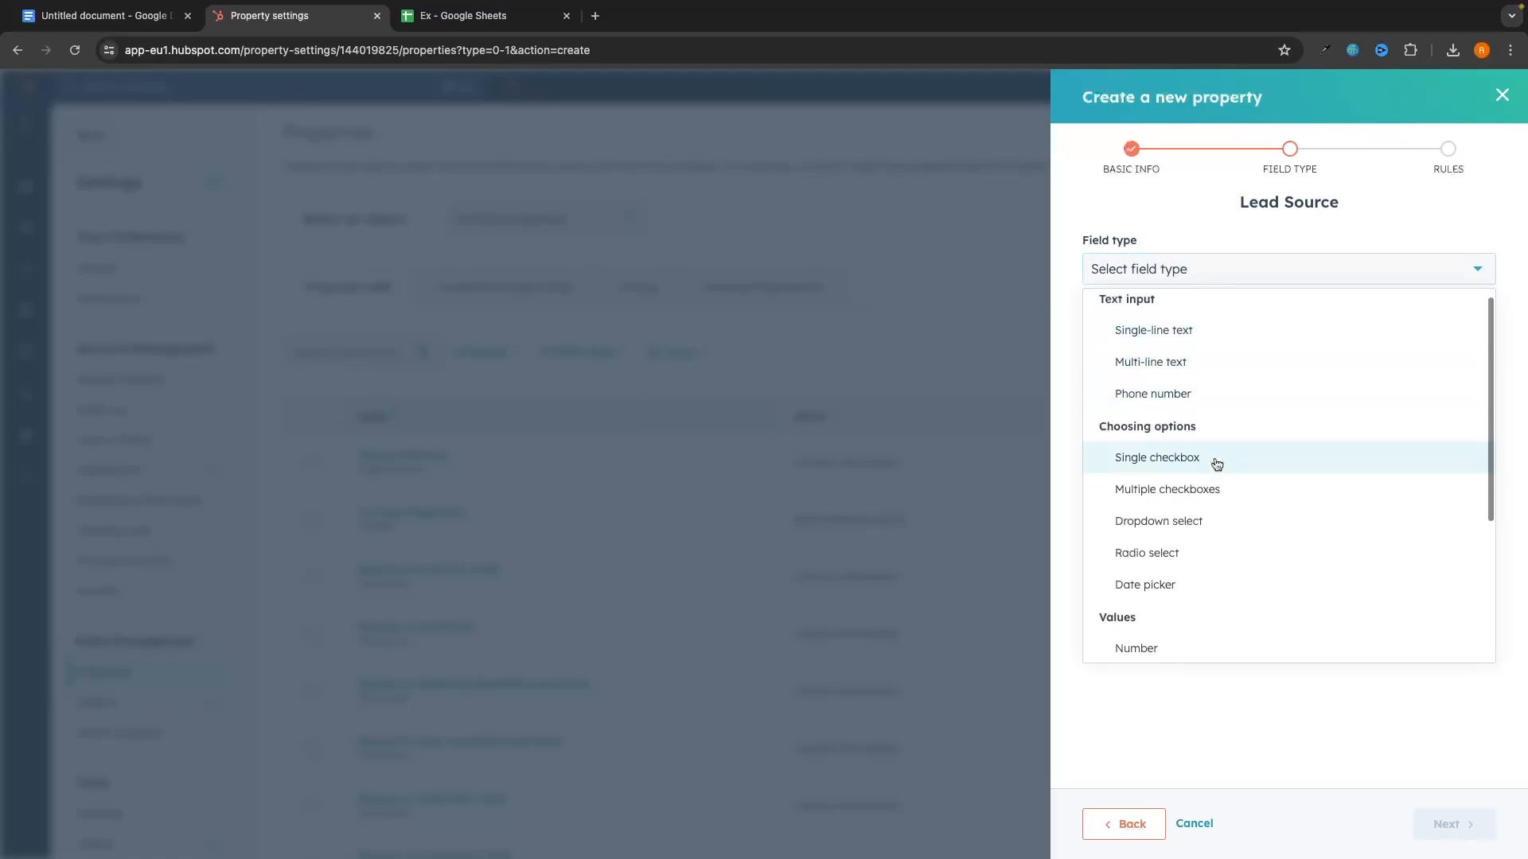
pyautogui.scroll(-3, 1215, 465)
pyautogui.scroll(3, 1215, 464)
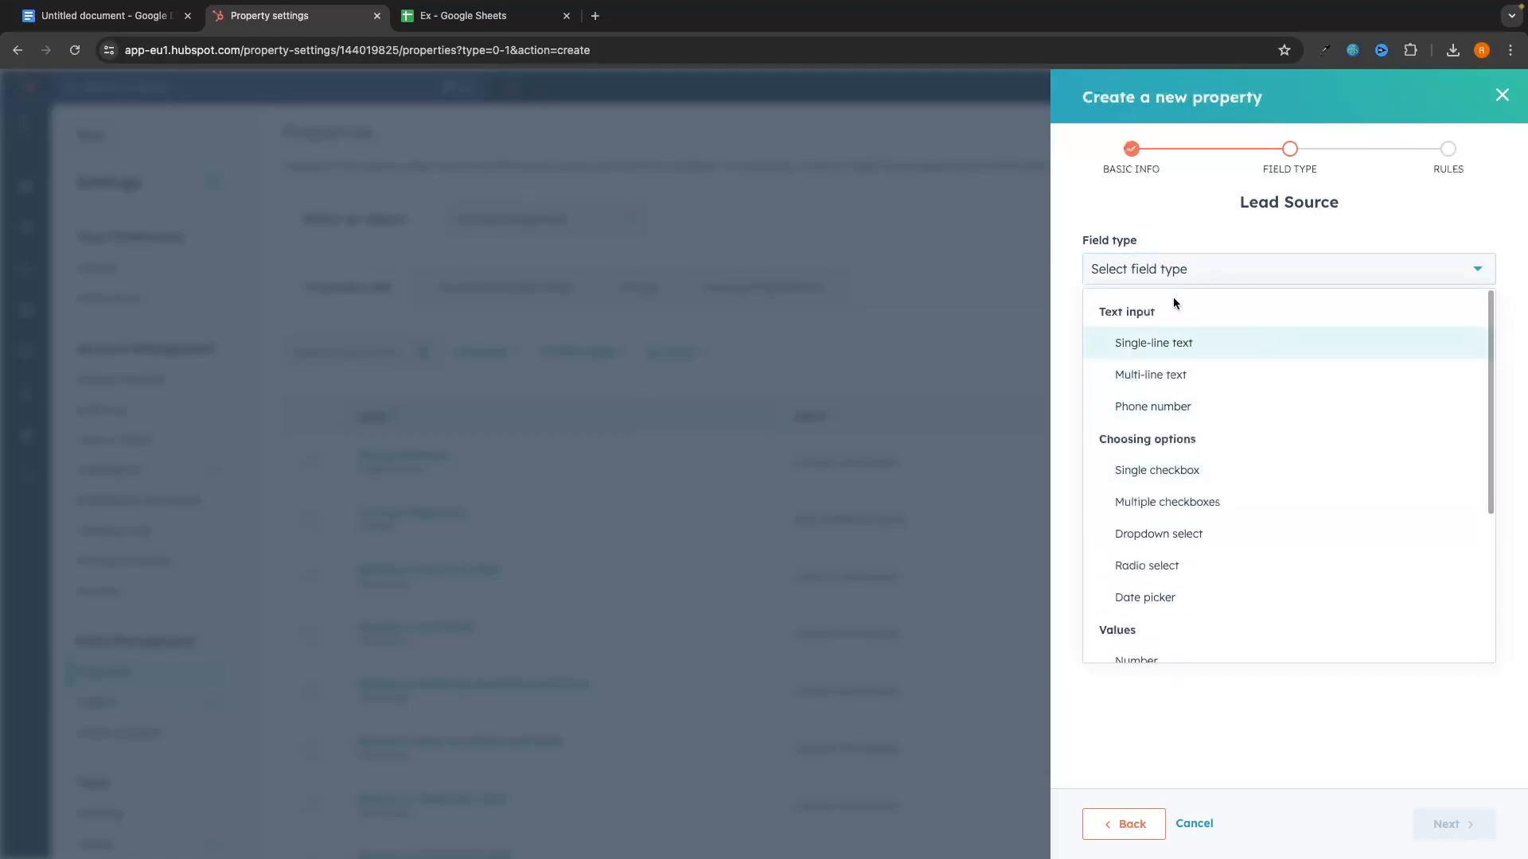
pyautogui.click(1178, 343)
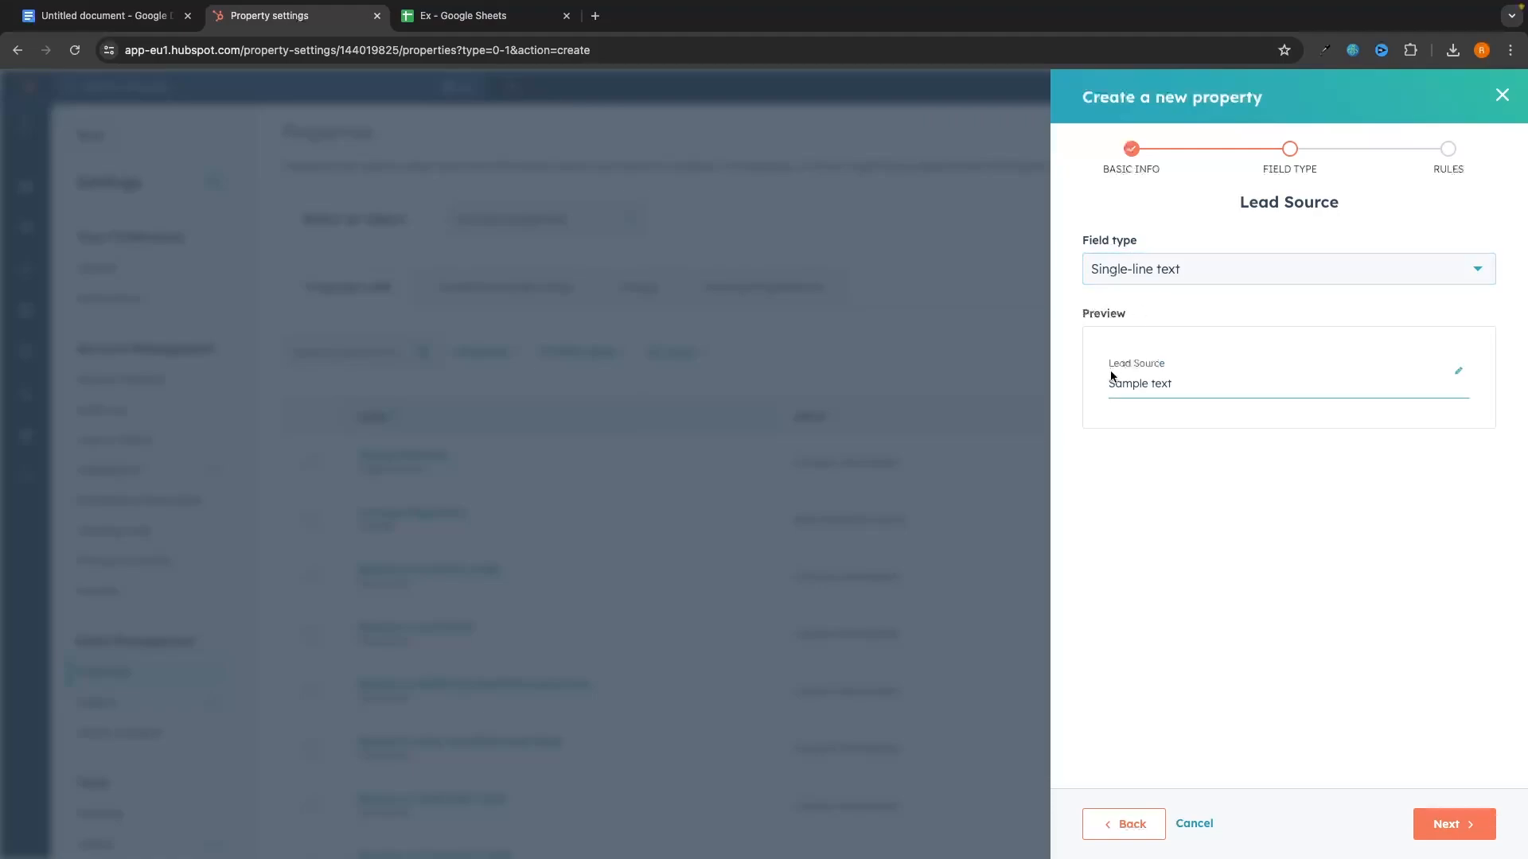
pyautogui.click(1455, 823)
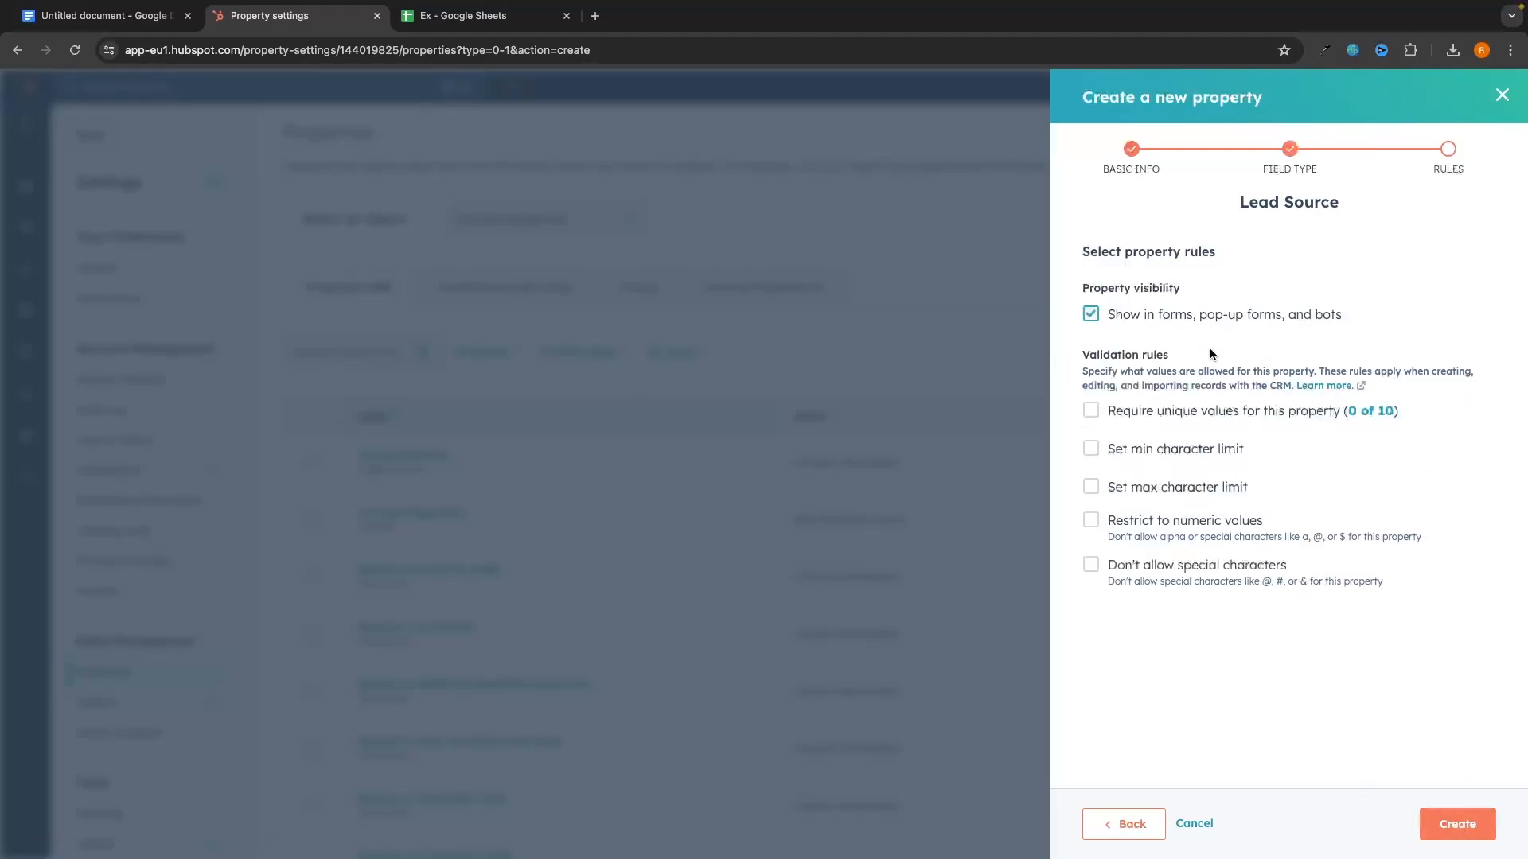
pyautogui.click(1446, 825)
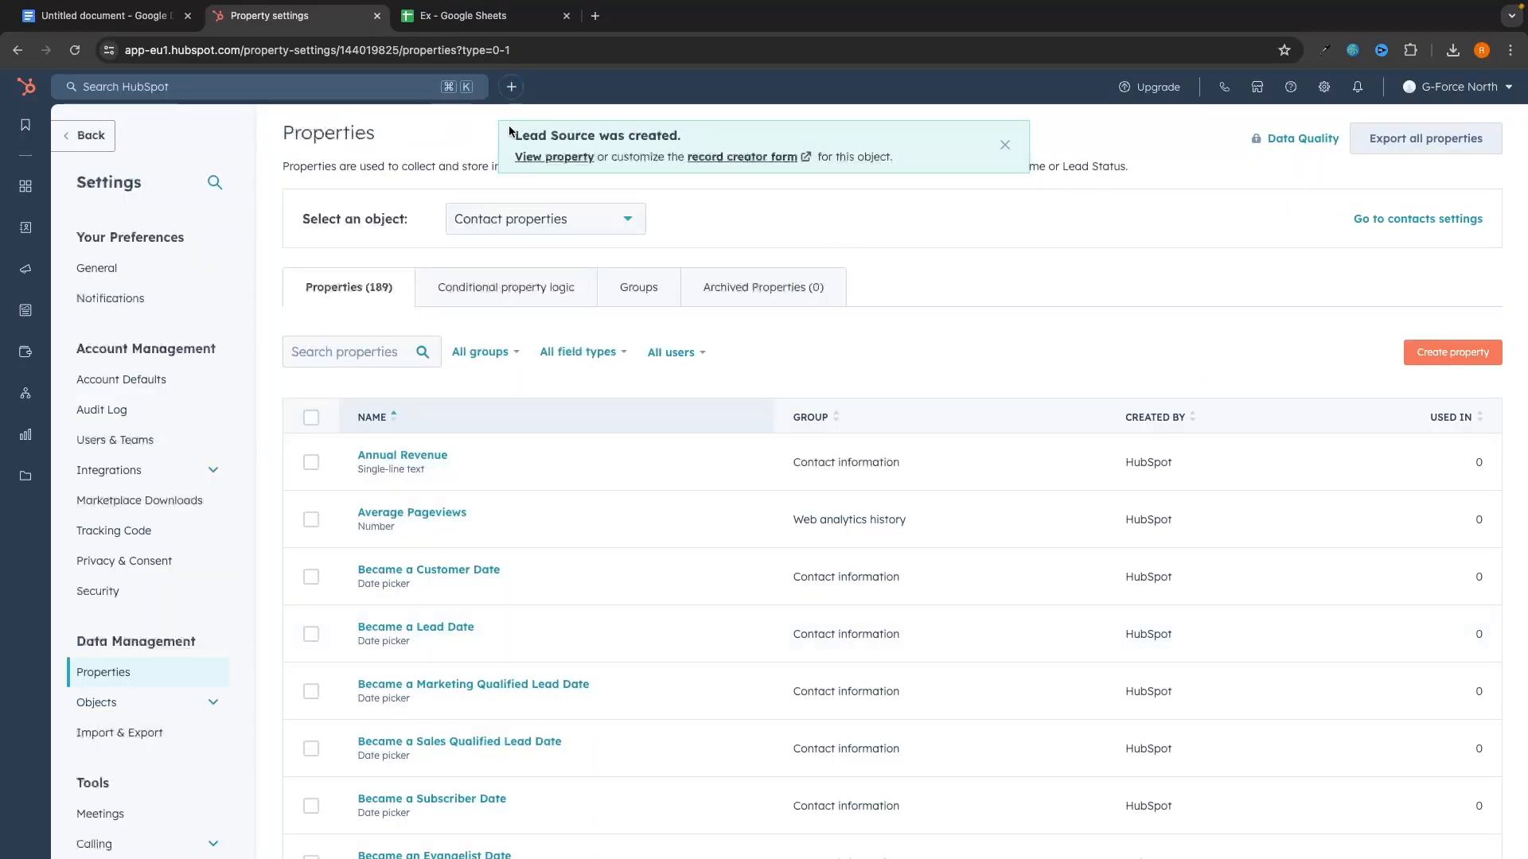
# Step: Enter Facebook, Instagram, Facebook and Facebook as lead sources in cells F2:F5
pyautogui.moveTo(514, 135); pyautogui.dragTo(682, 136)
pyautogui.click(486, 16)
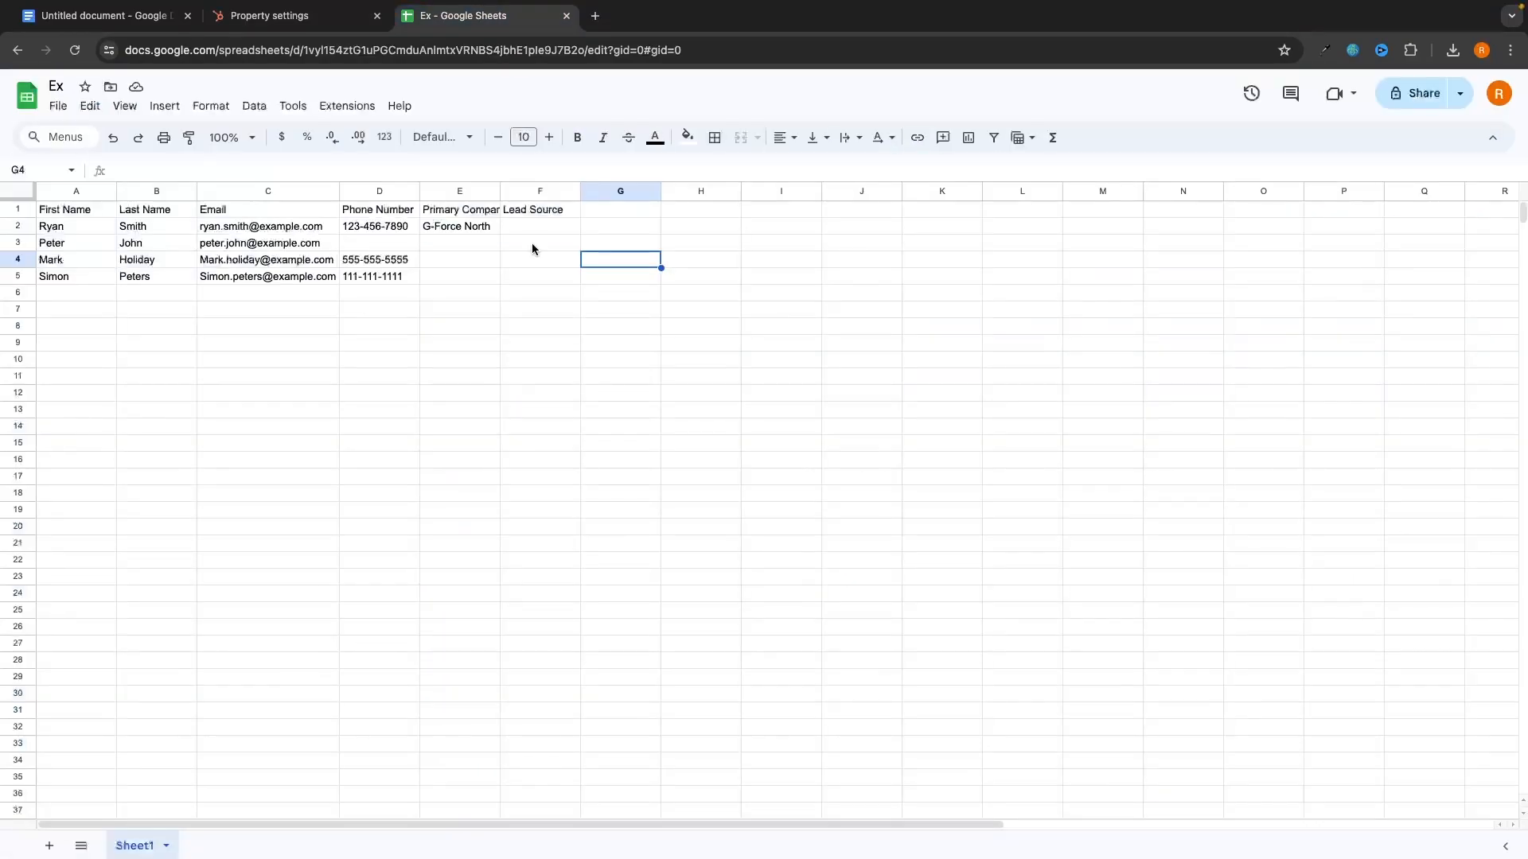
pyautogui.moveTo(516, 215); pyautogui.dragTo(557, 310)
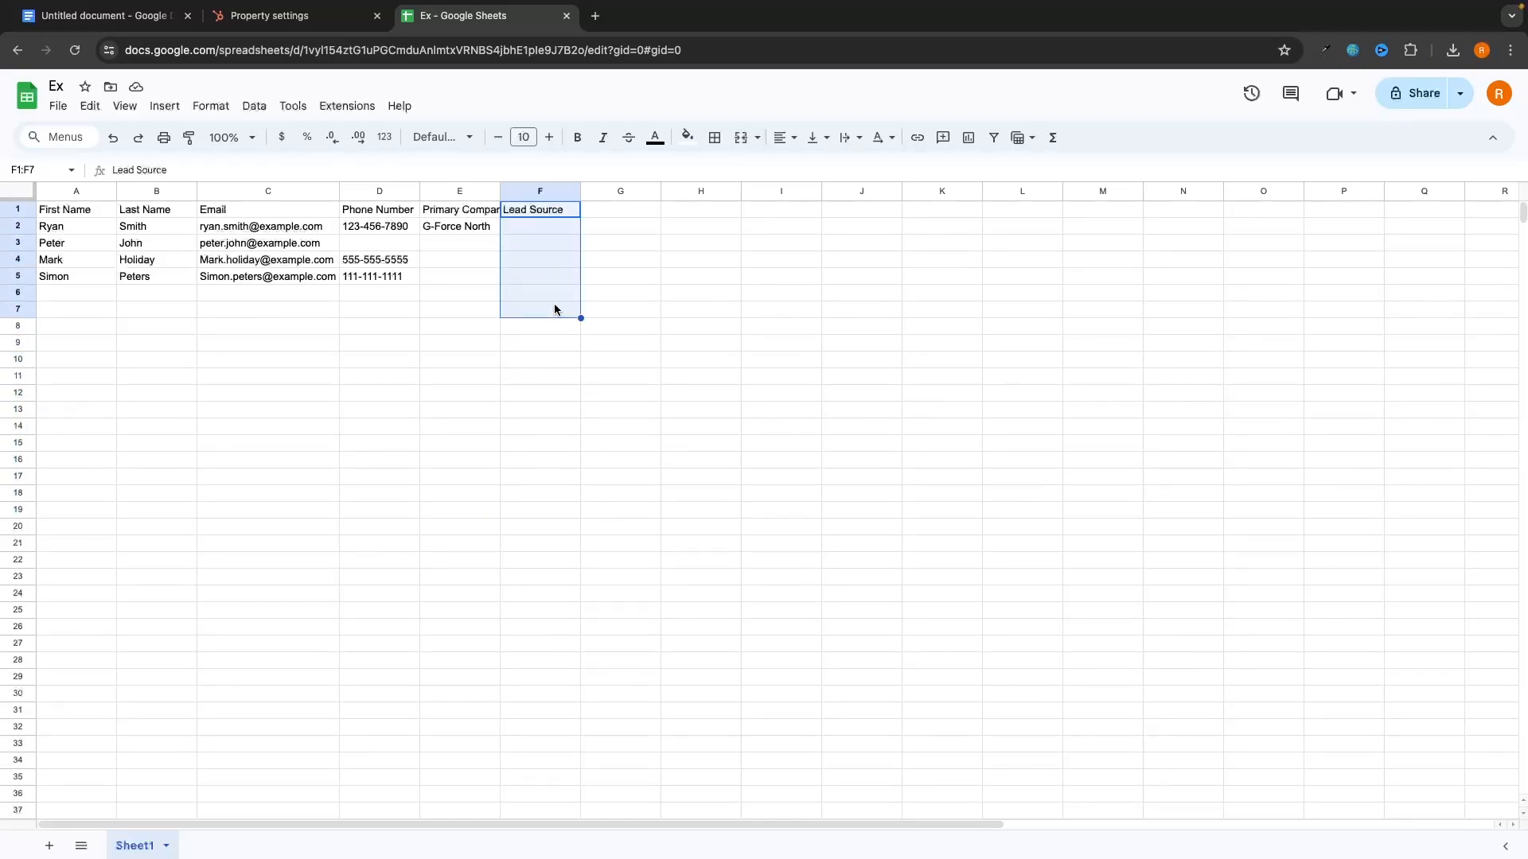
pyautogui.click(547, 230)
pyautogui.doubleClick(532, 226)
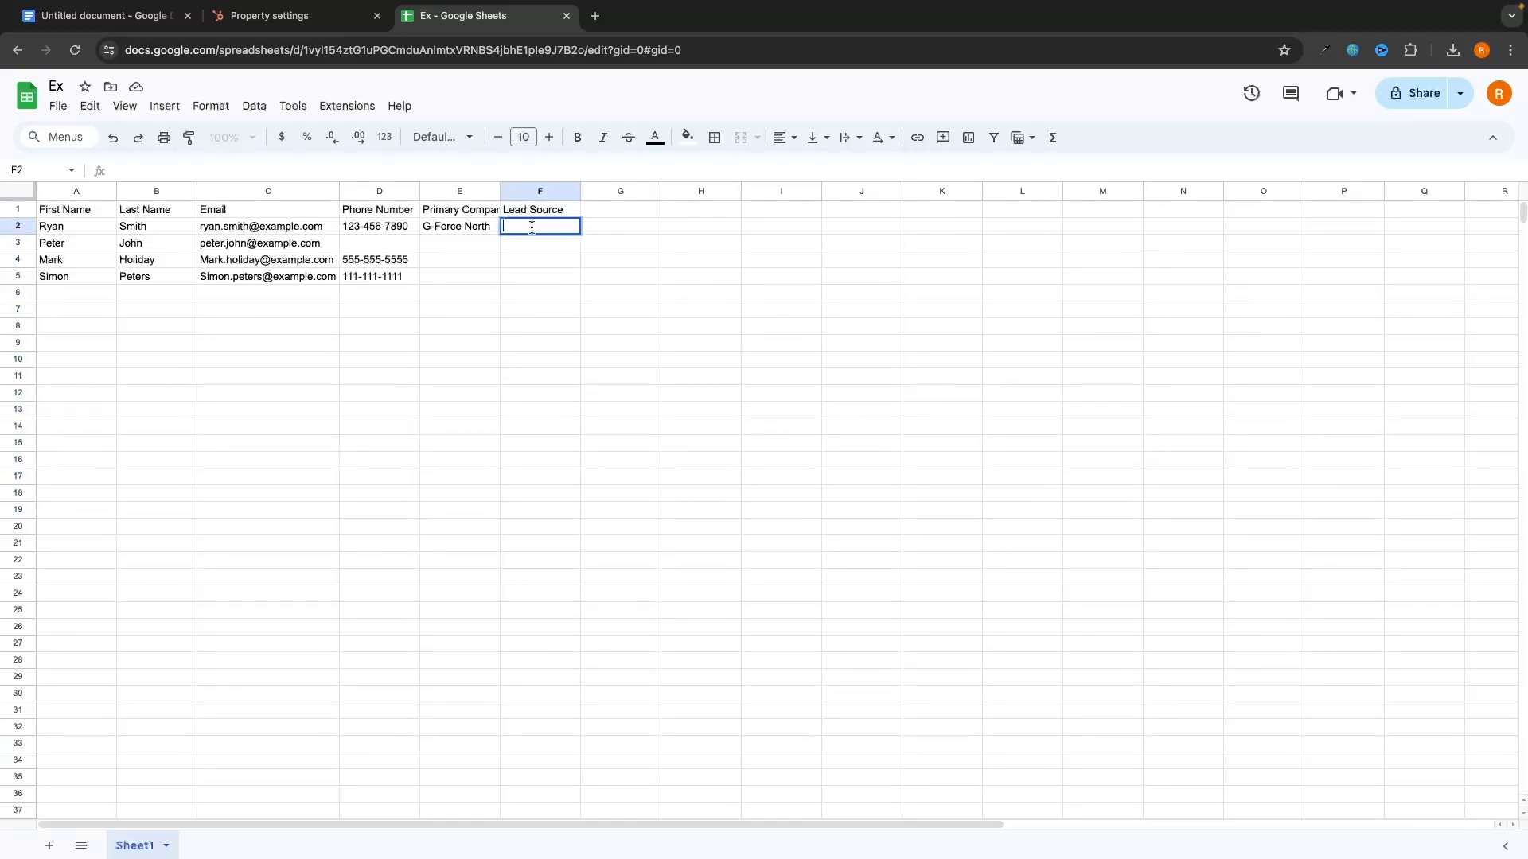
pyautogui.write('Facebook')
pyautogui.press('Return')
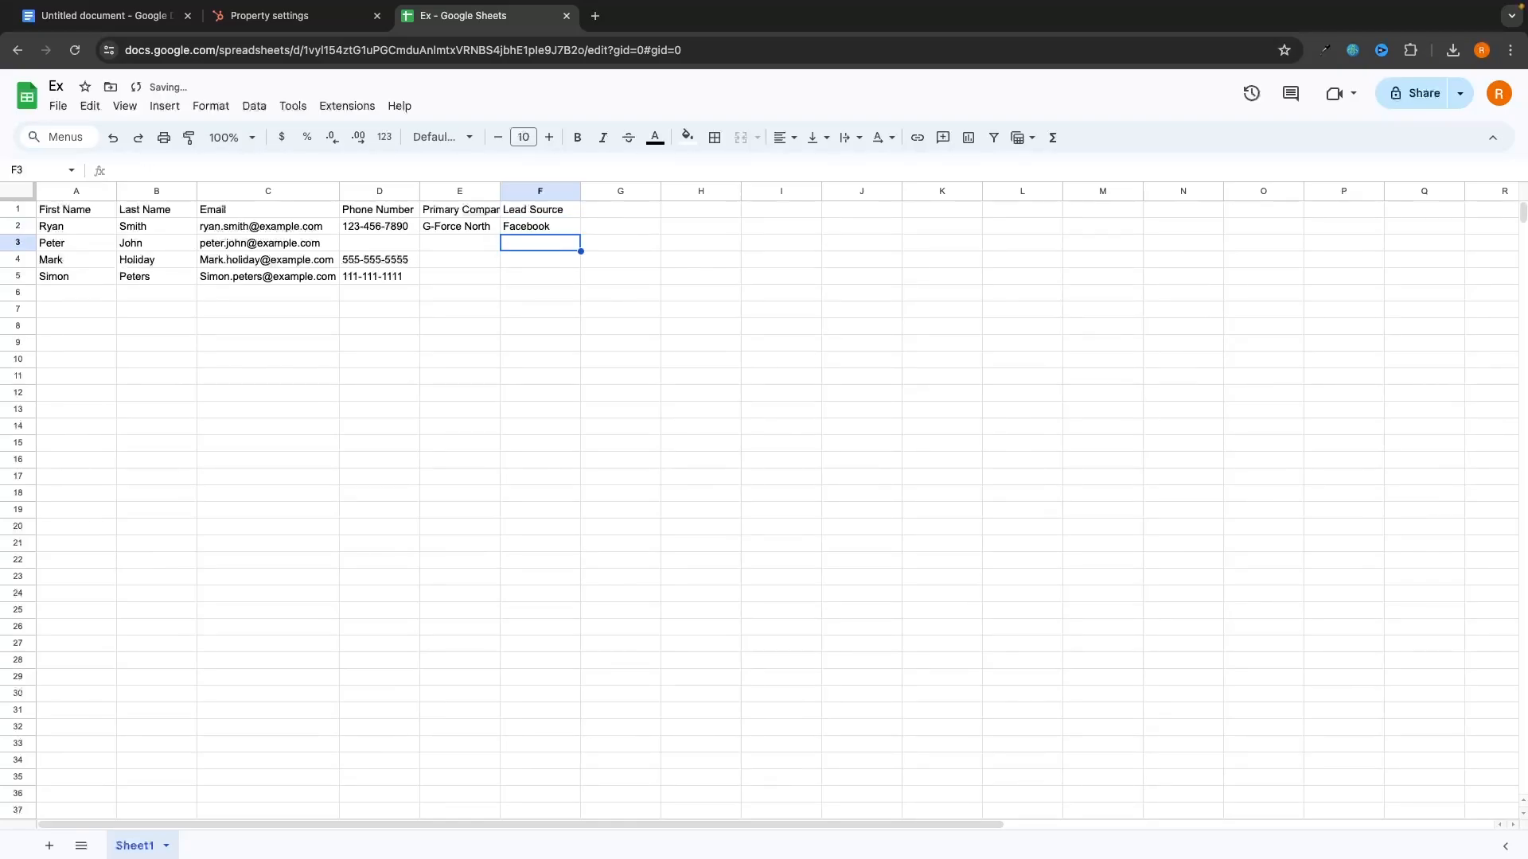
pyautogui.write('Instagram')
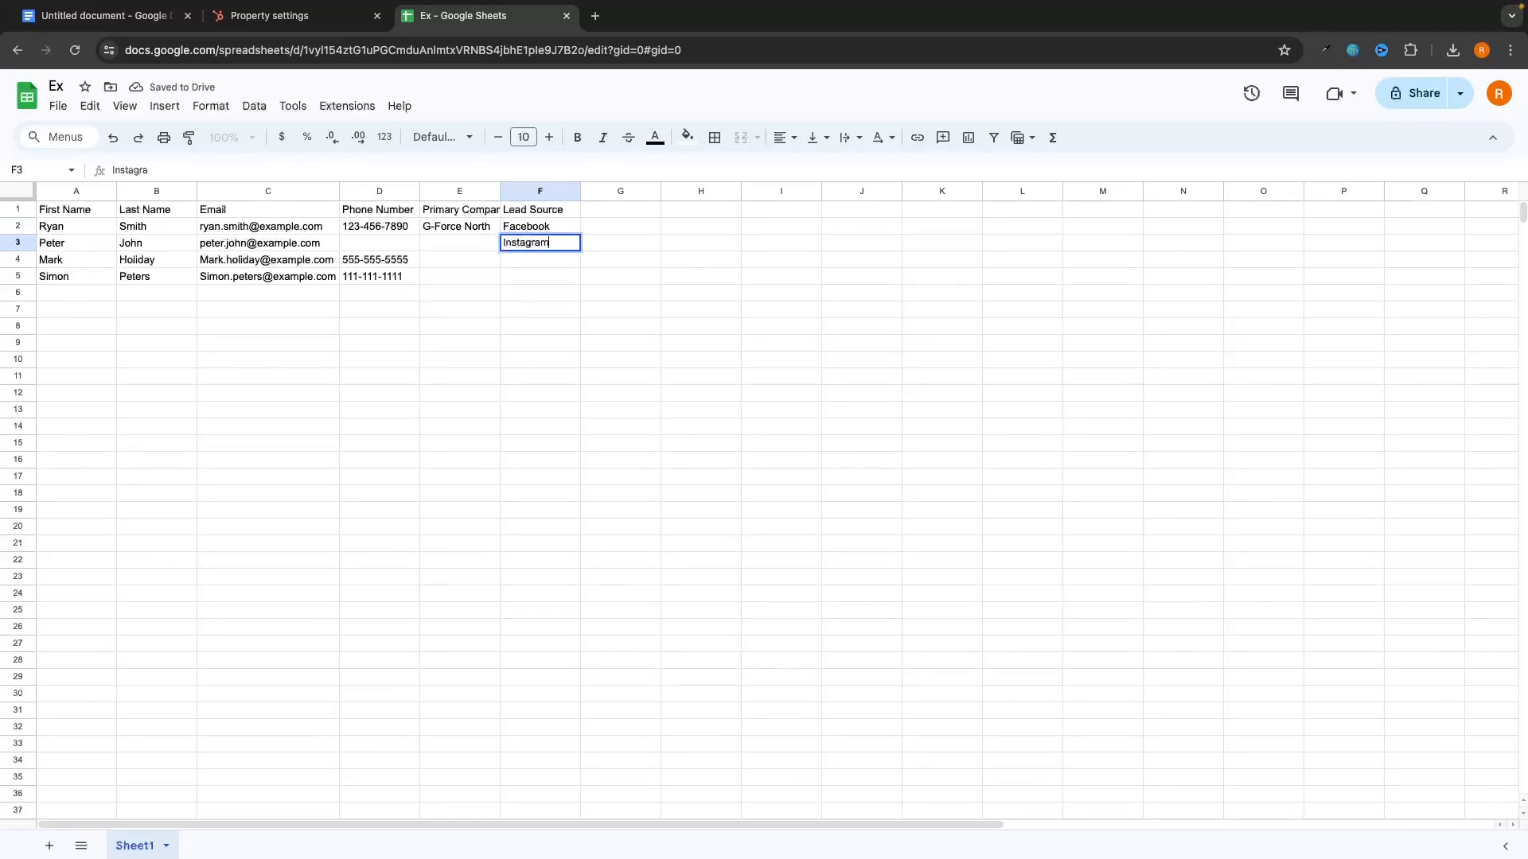
pyautogui.press('Return')
pyautogui.write('Facebook')
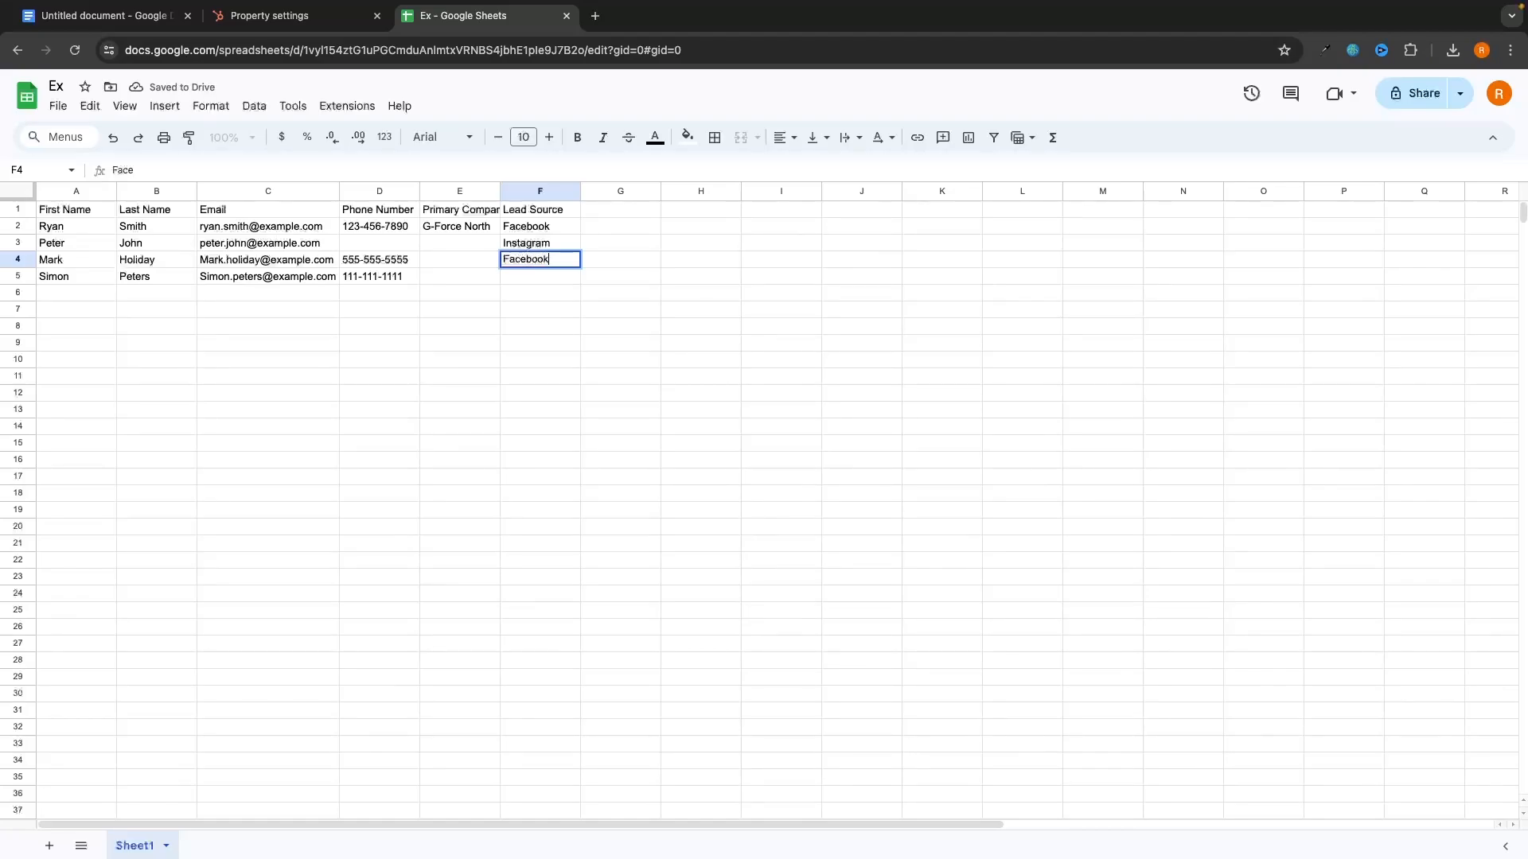
pyautogui.press('Return')
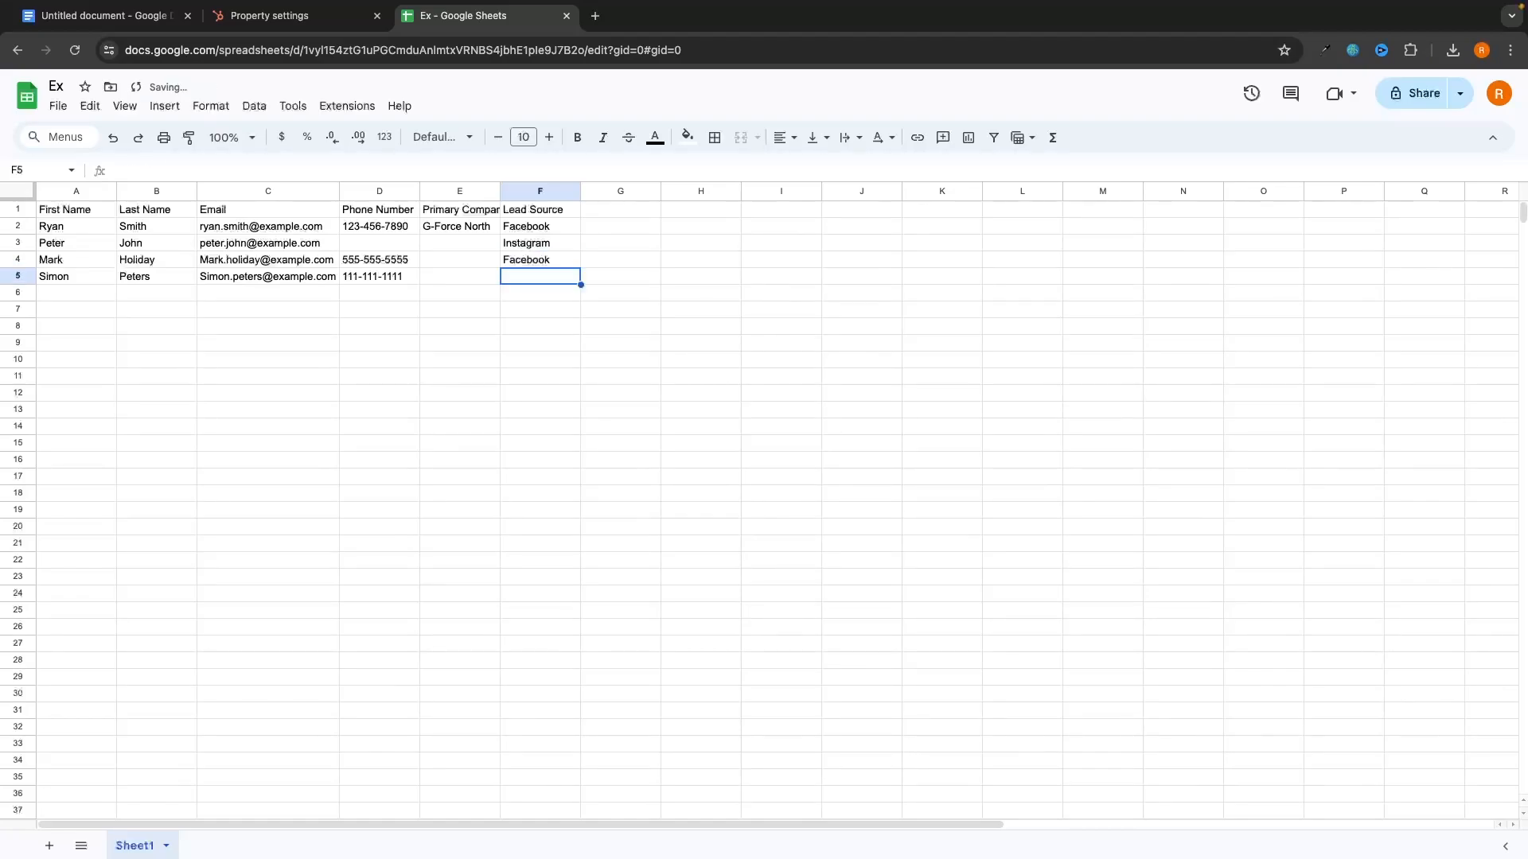
pyautogui.write('Facebook')
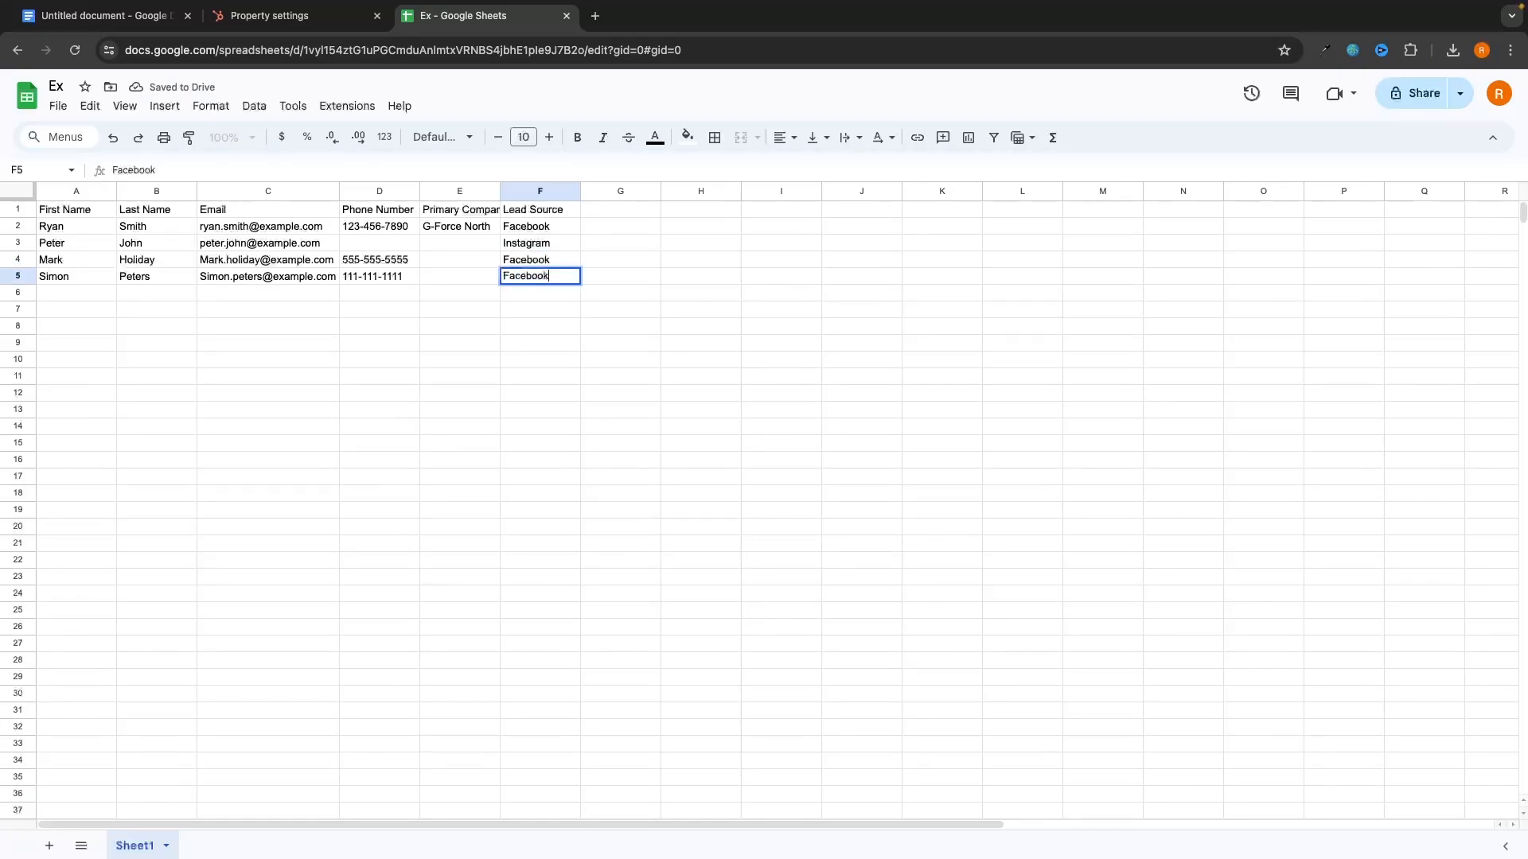
pyautogui.press('Return')
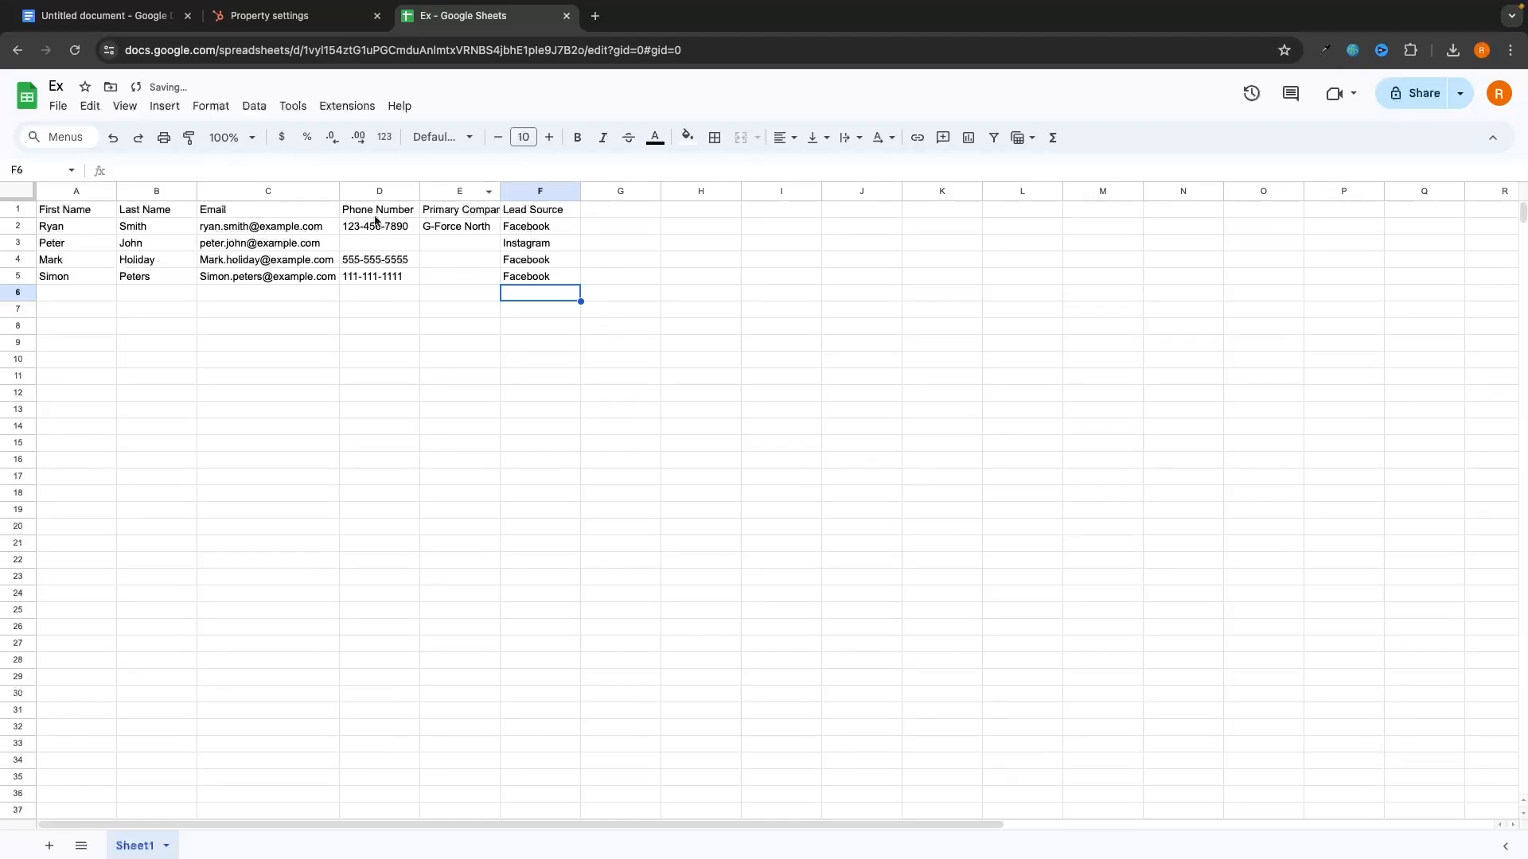
# Step: Make the header row A1:F1 bold
pyautogui.moveTo(102, 208); pyautogui.dragTo(539, 207)
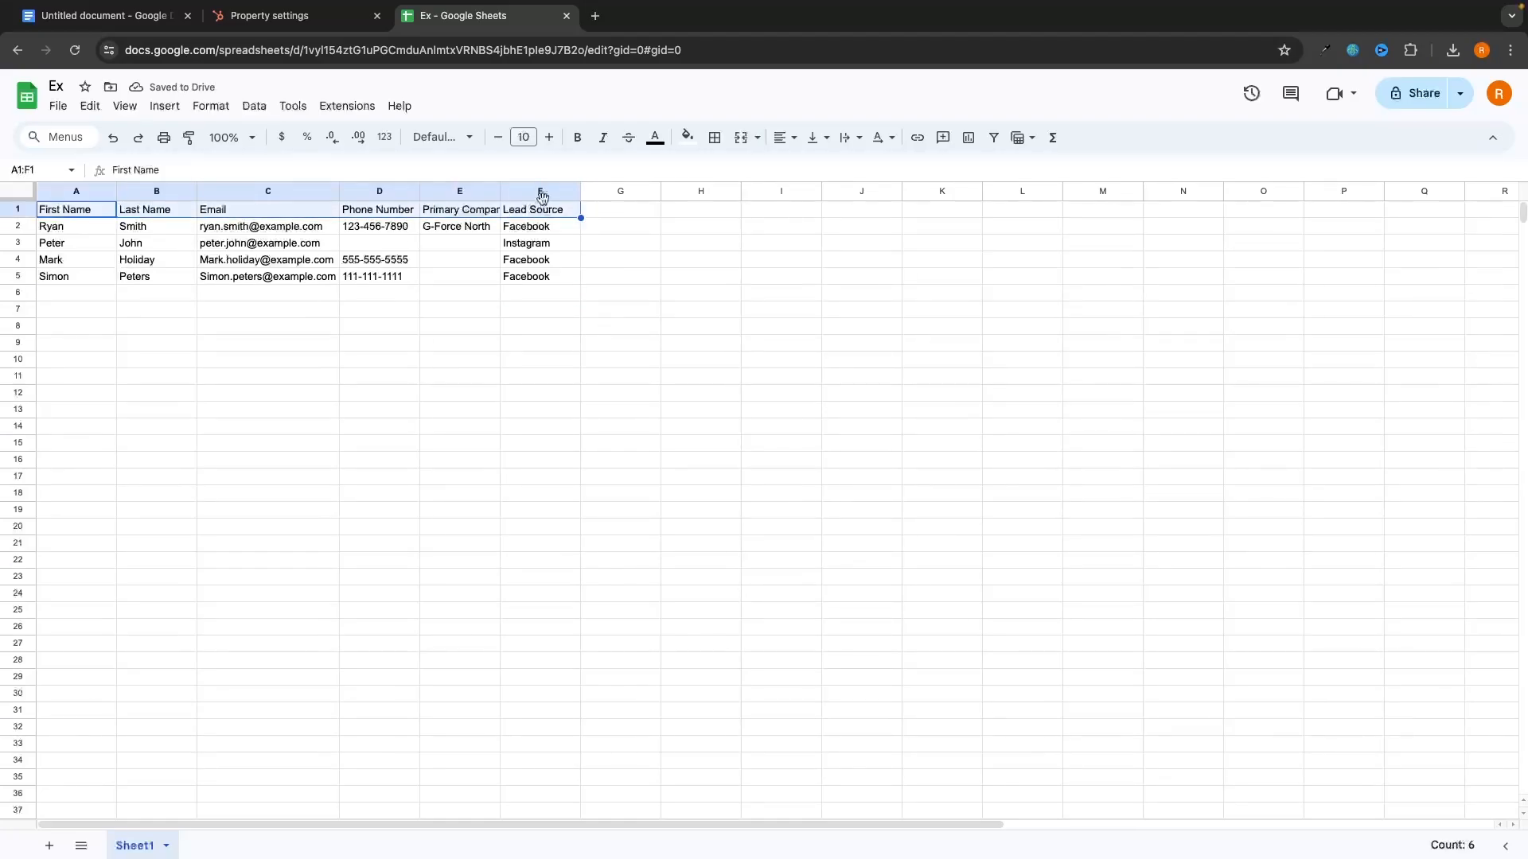
pyautogui.click(580, 138)
pyautogui.click(615, 276)
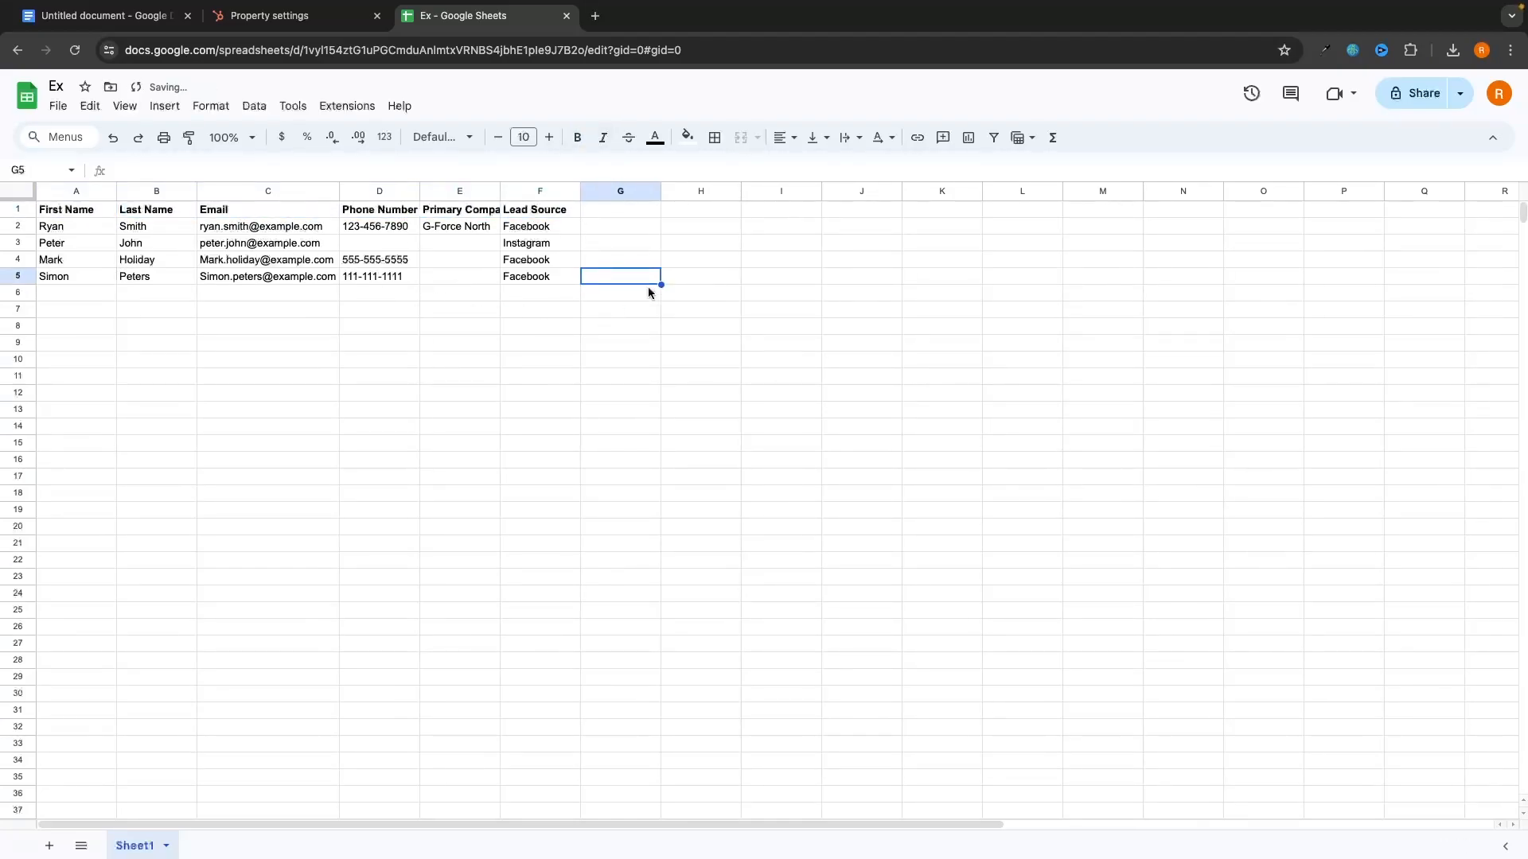
# Step: Rename the spreadsheet to 'Example contacts'
pyautogui.click(59, 86)
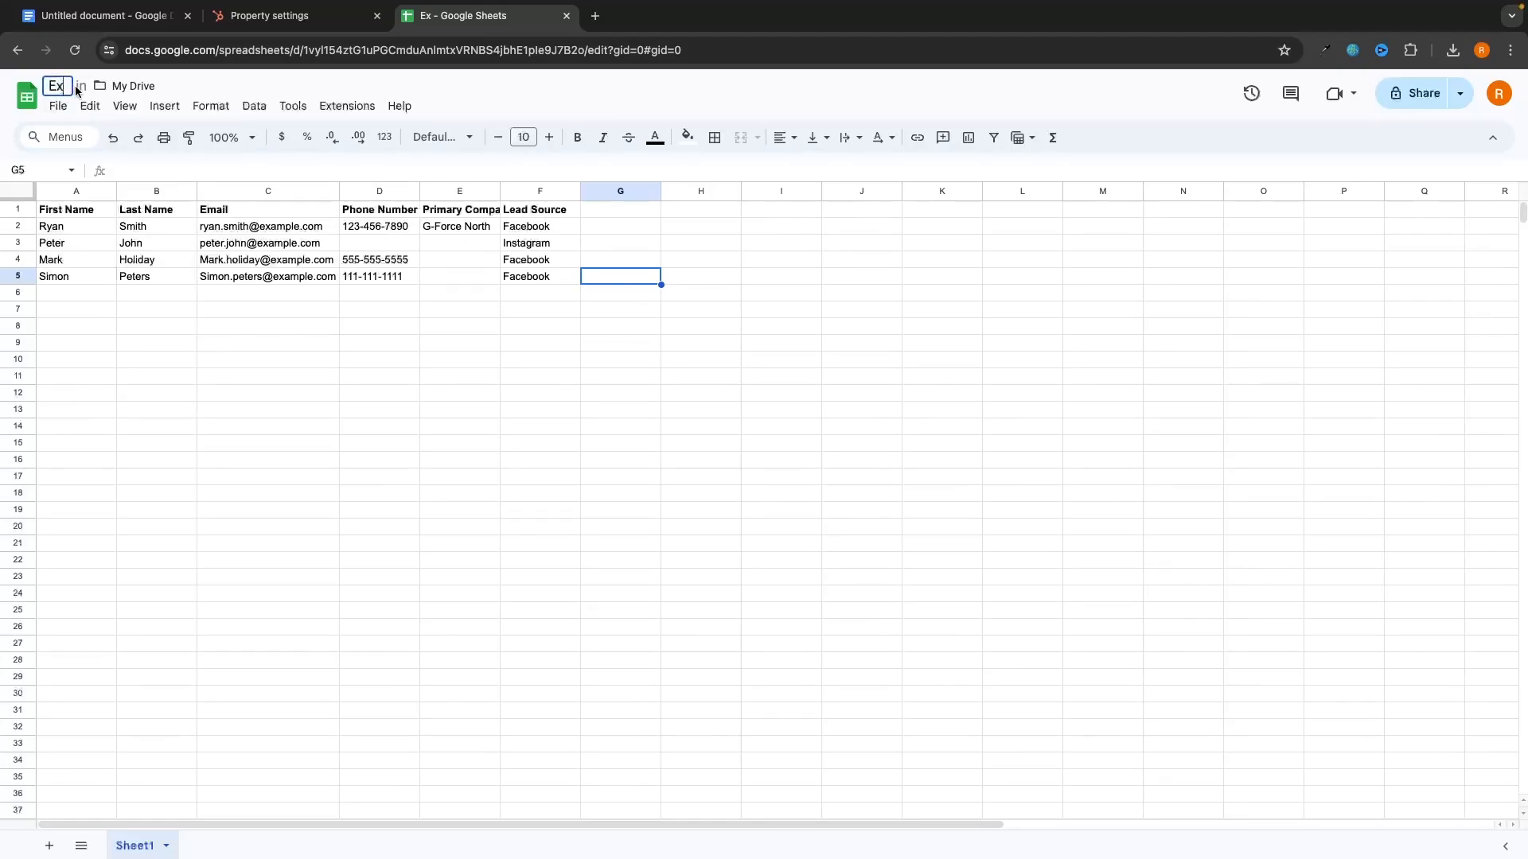
pyautogui.write('ample contacts')
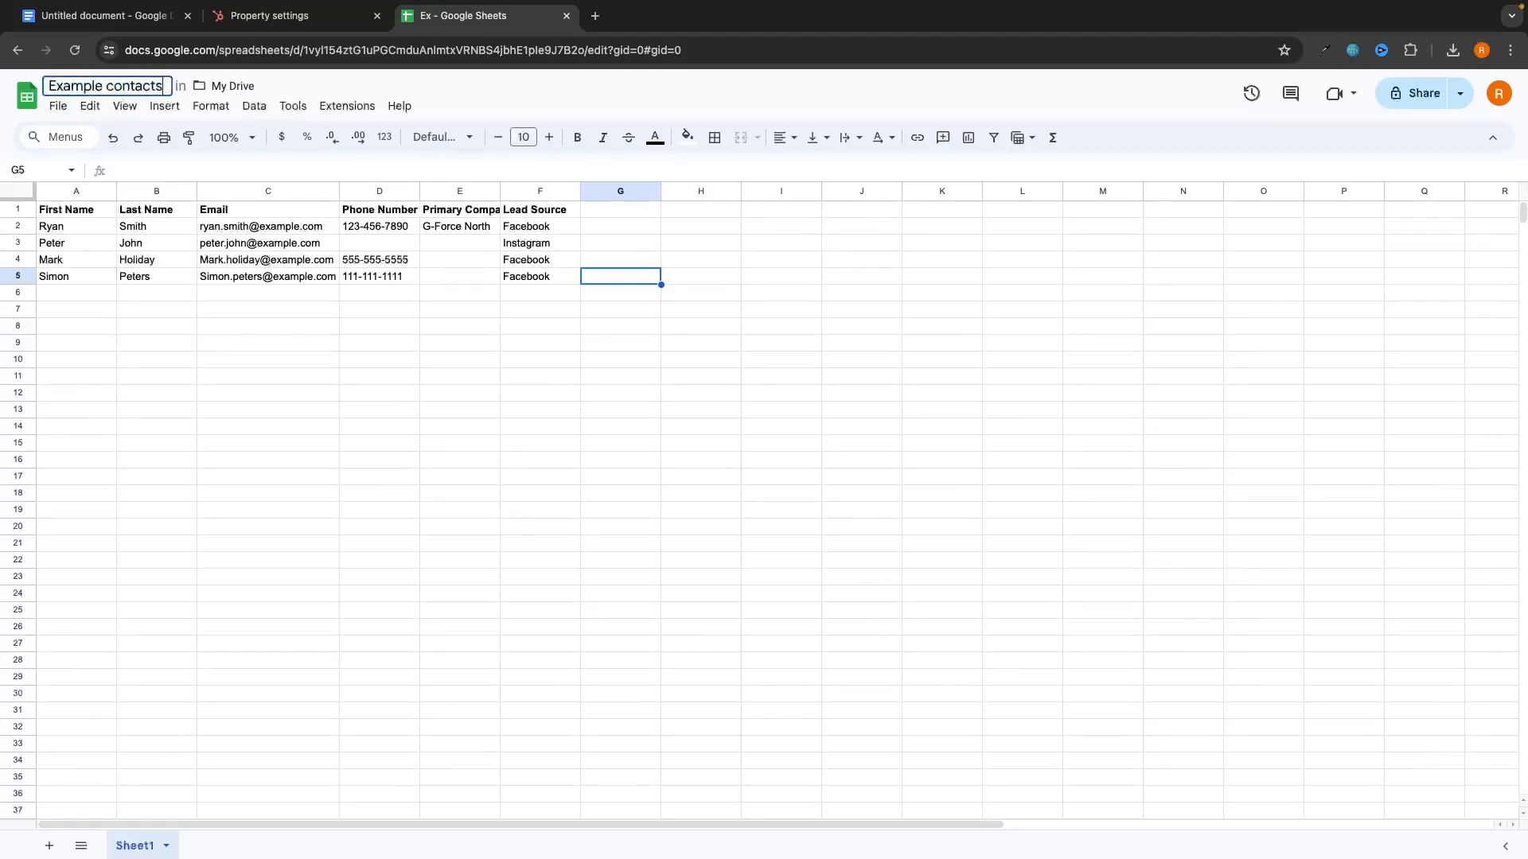
pyautogui.press('Return')
# Step: Download the sheet as a Microsoft Excel (.xlsx) file
pyautogui.click(58, 106)
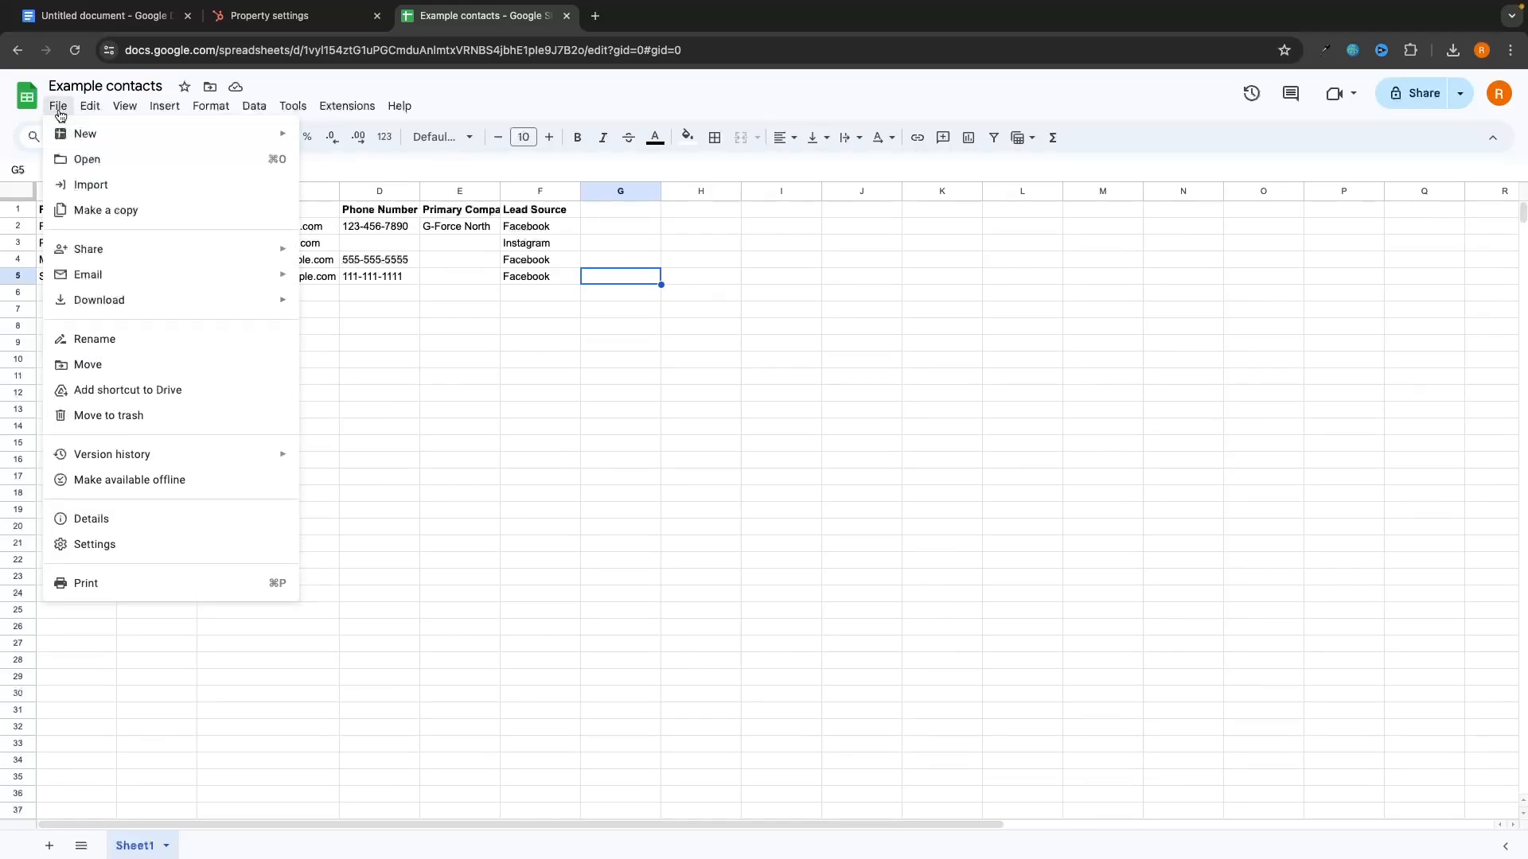
pyautogui.moveTo(147, 307)
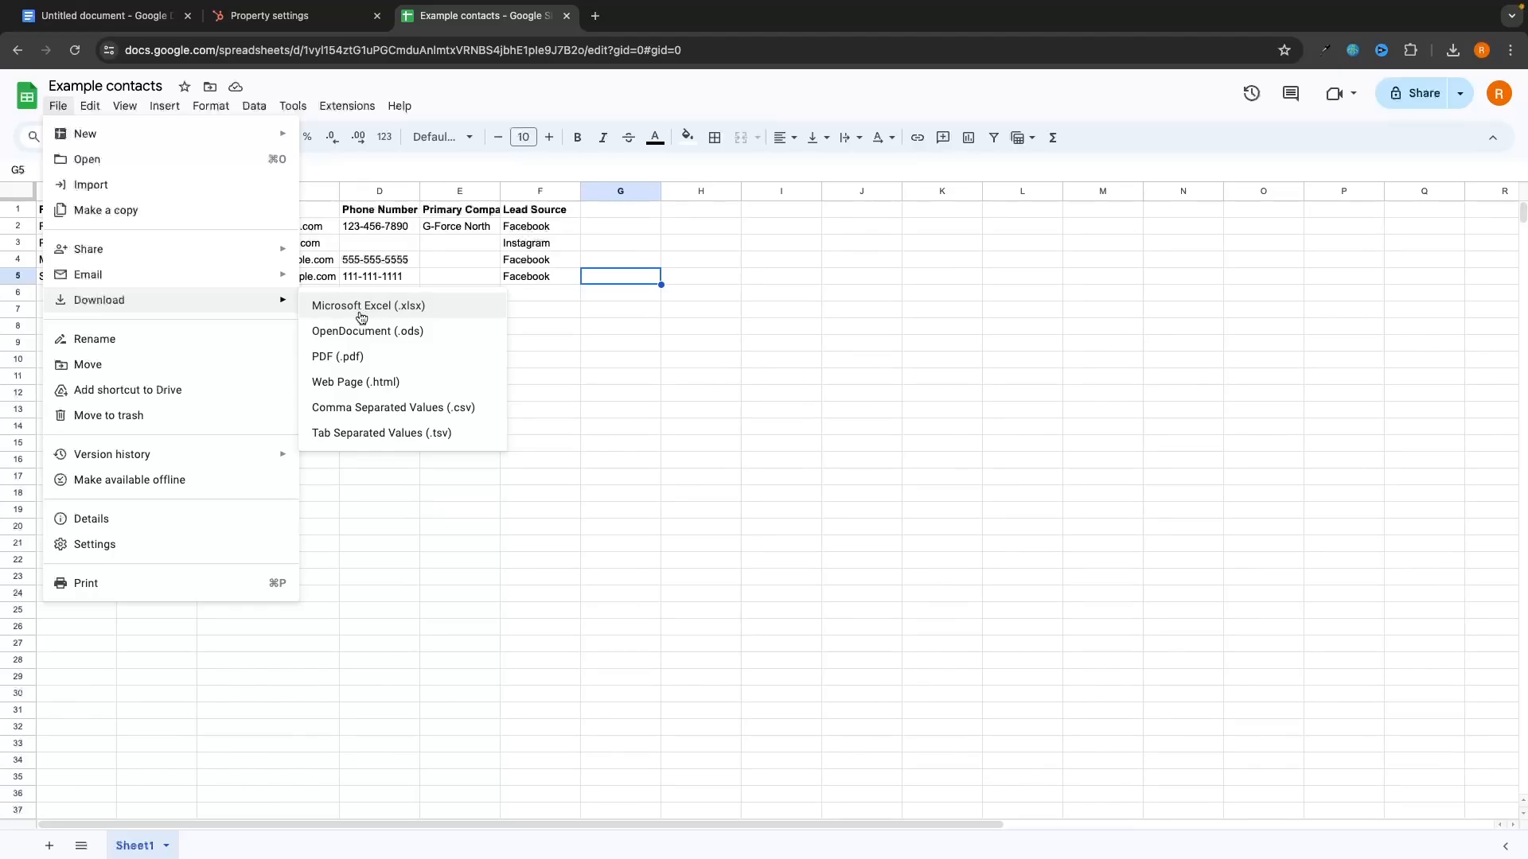
pyautogui.moveTo(156, 100)
pyautogui.moveTo(58, 106)
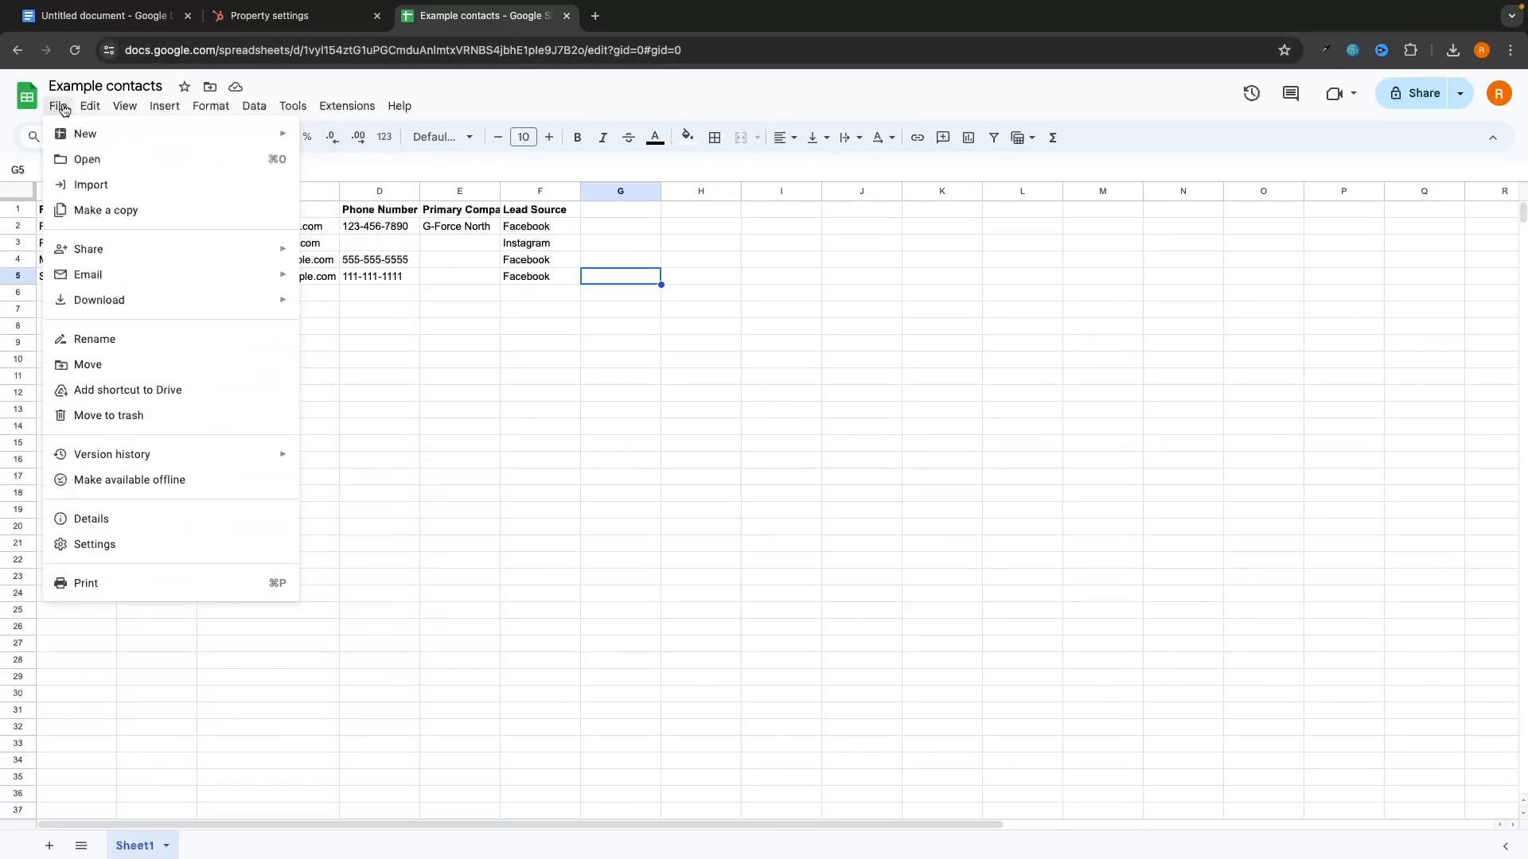
pyautogui.click(446, 309)
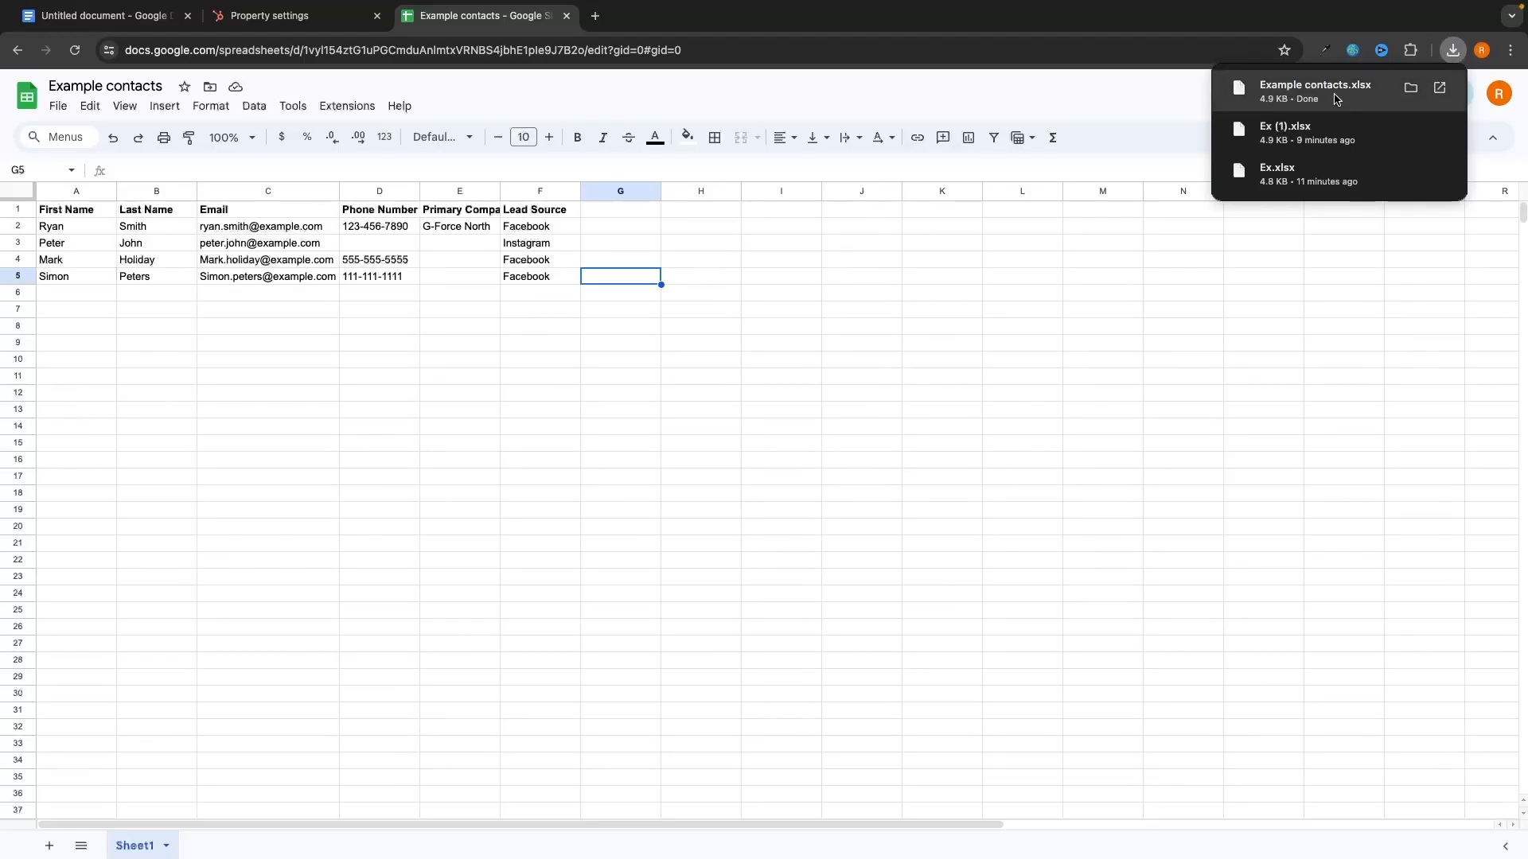
# Step: Go from property settings to Contacts and start an import, choosing to set it up yourself
pyautogui.click(290, 11)
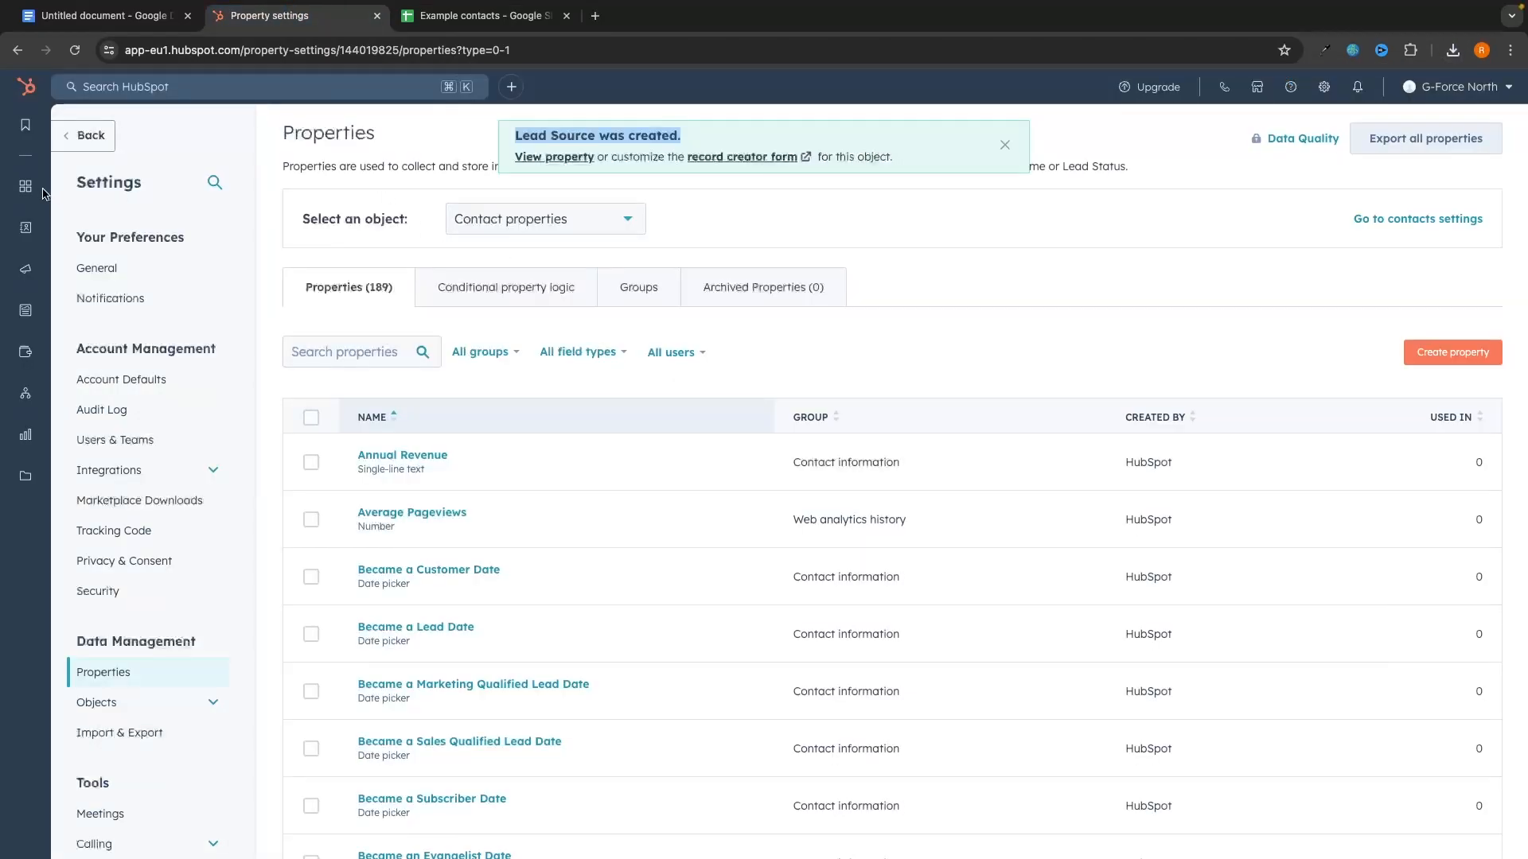
pyautogui.moveTo(180, 232)
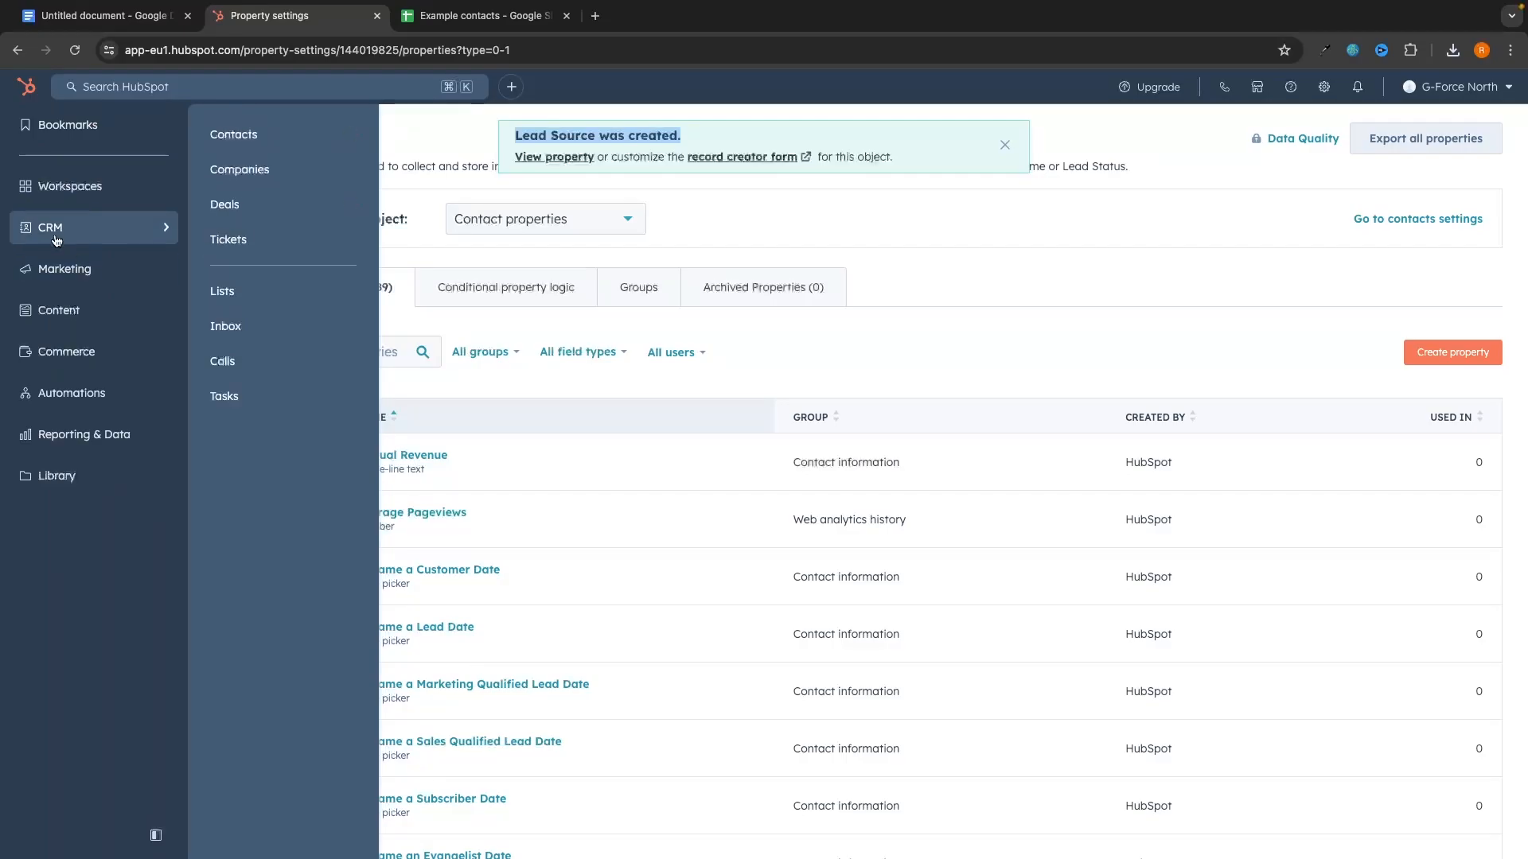
pyautogui.click(239, 146)
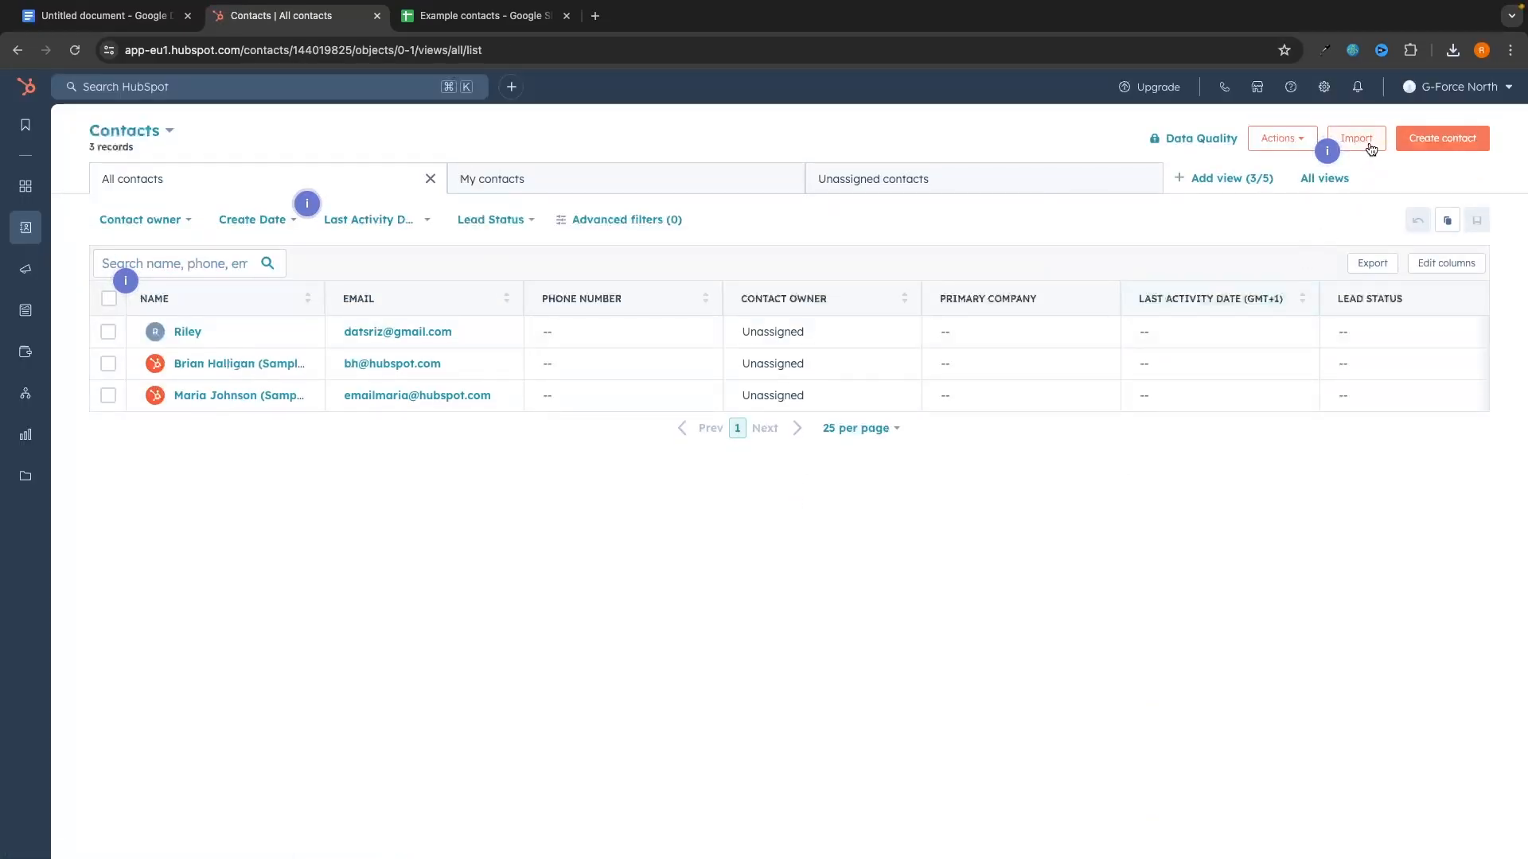
pyautogui.click(1357, 139)
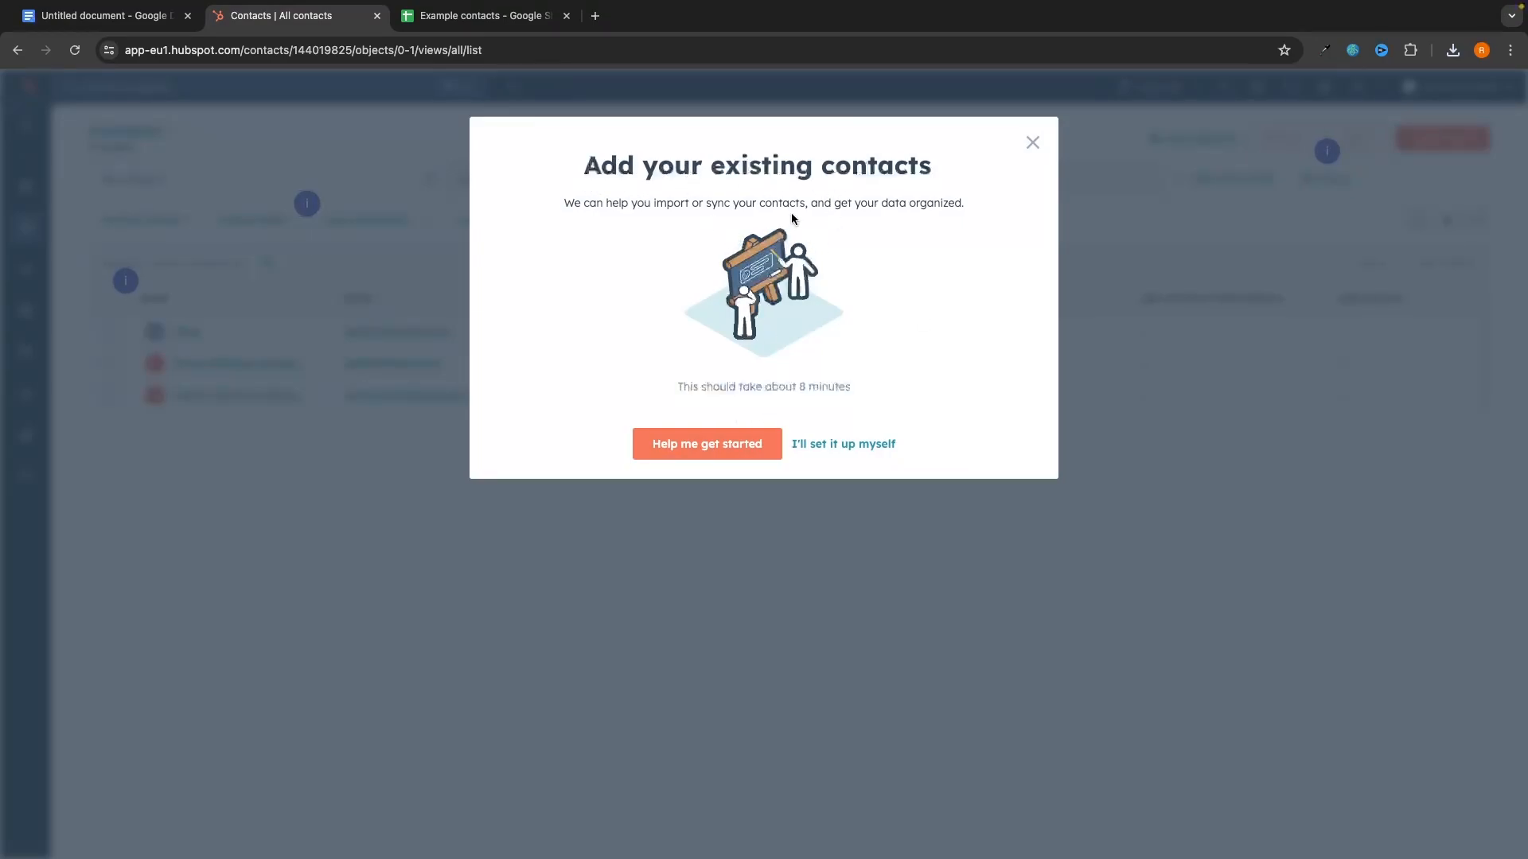
pyautogui.click(839, 447)
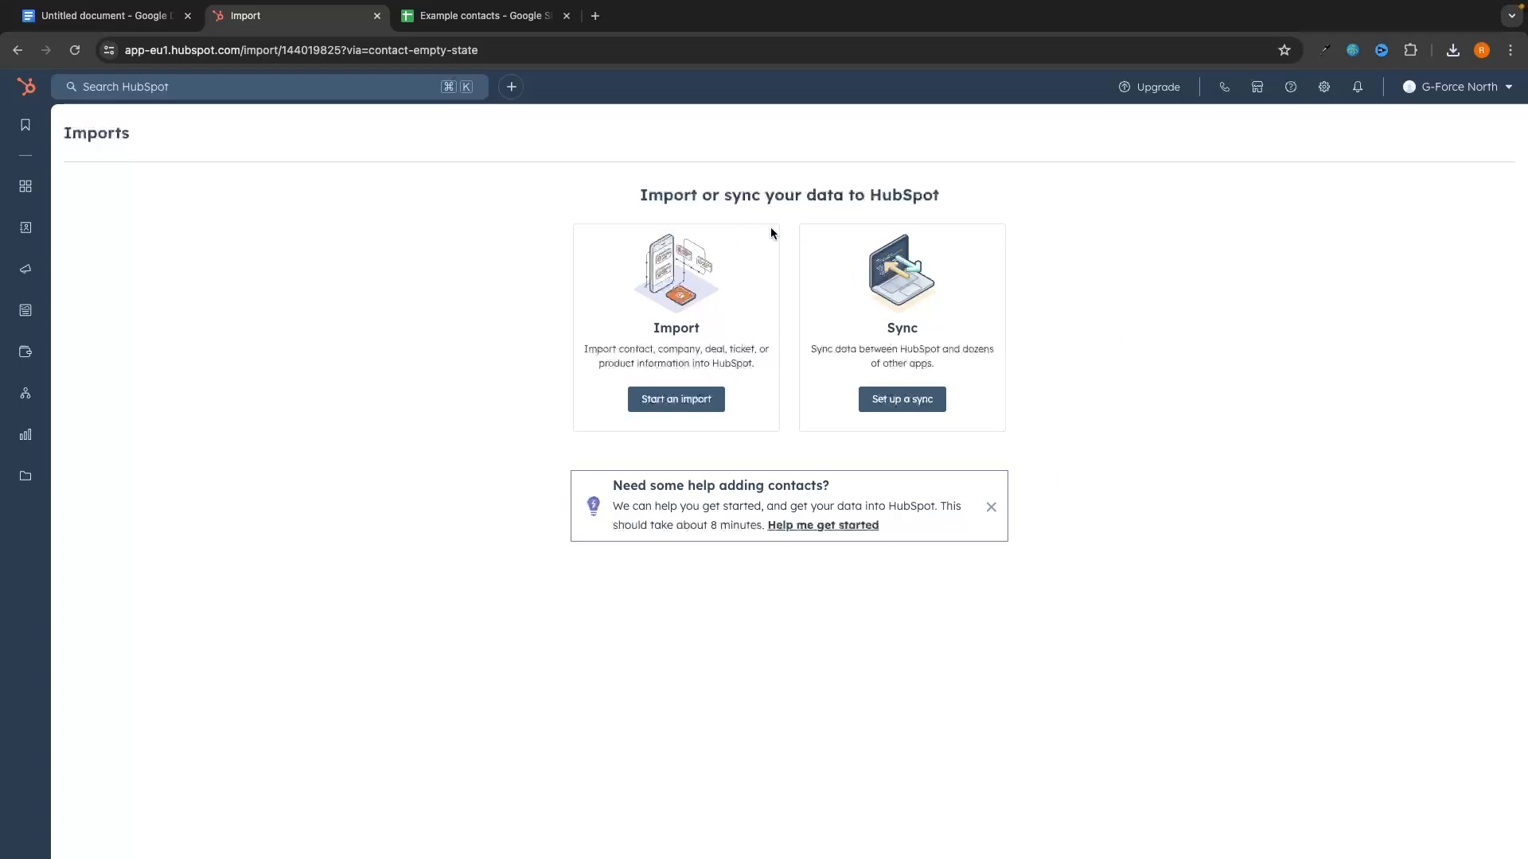
# Step: Start a new HubSpot import using a file from the computer
pyautogui.click(678, 401)
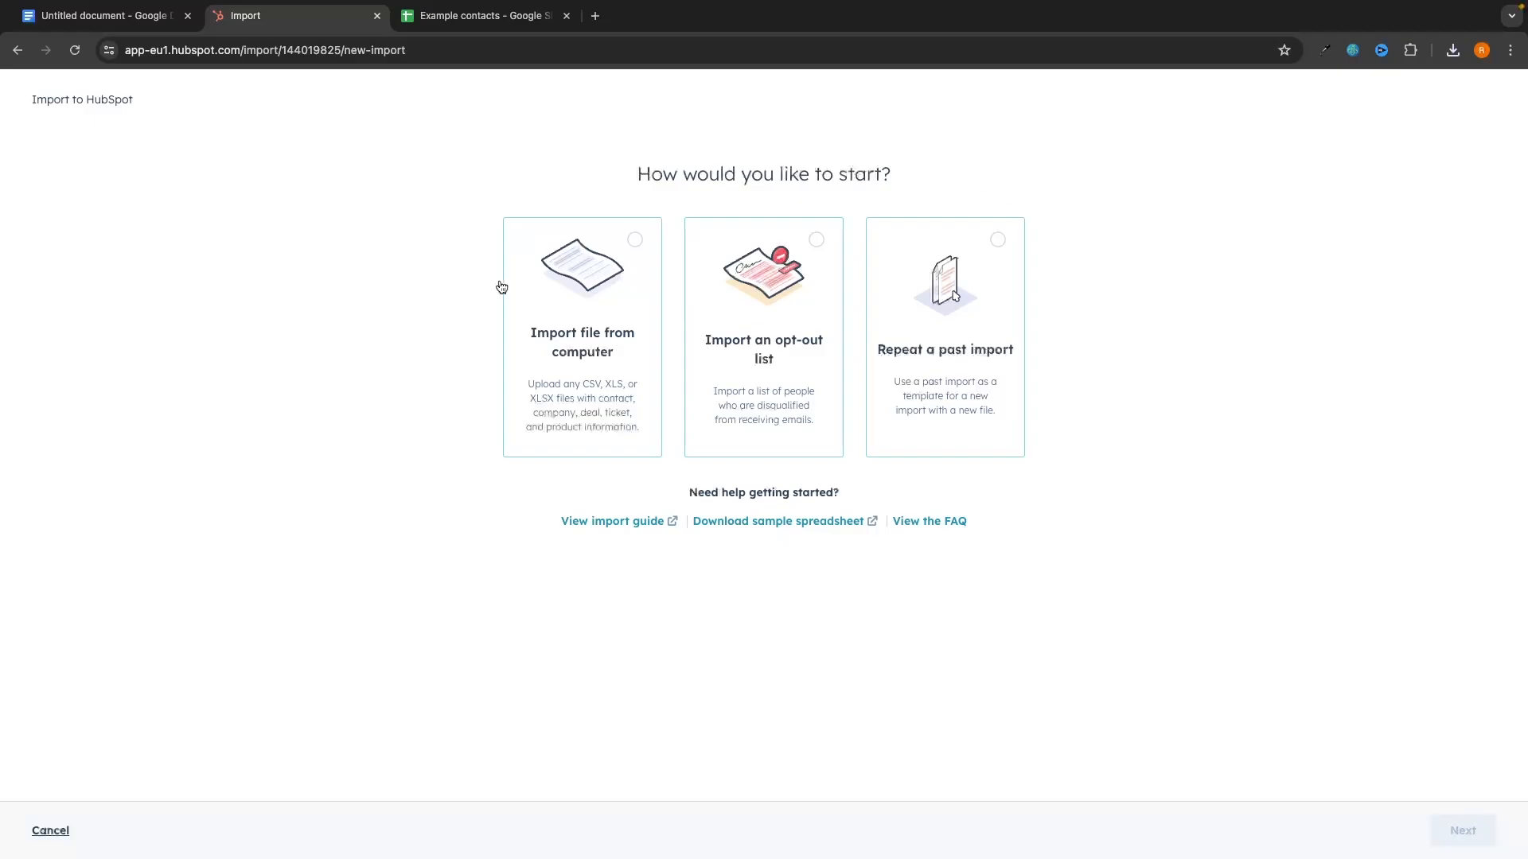
pyautogui.moveTo(604, 167); pyautogui.dragTo(859, 159)
pyautogui.click(934, 175)
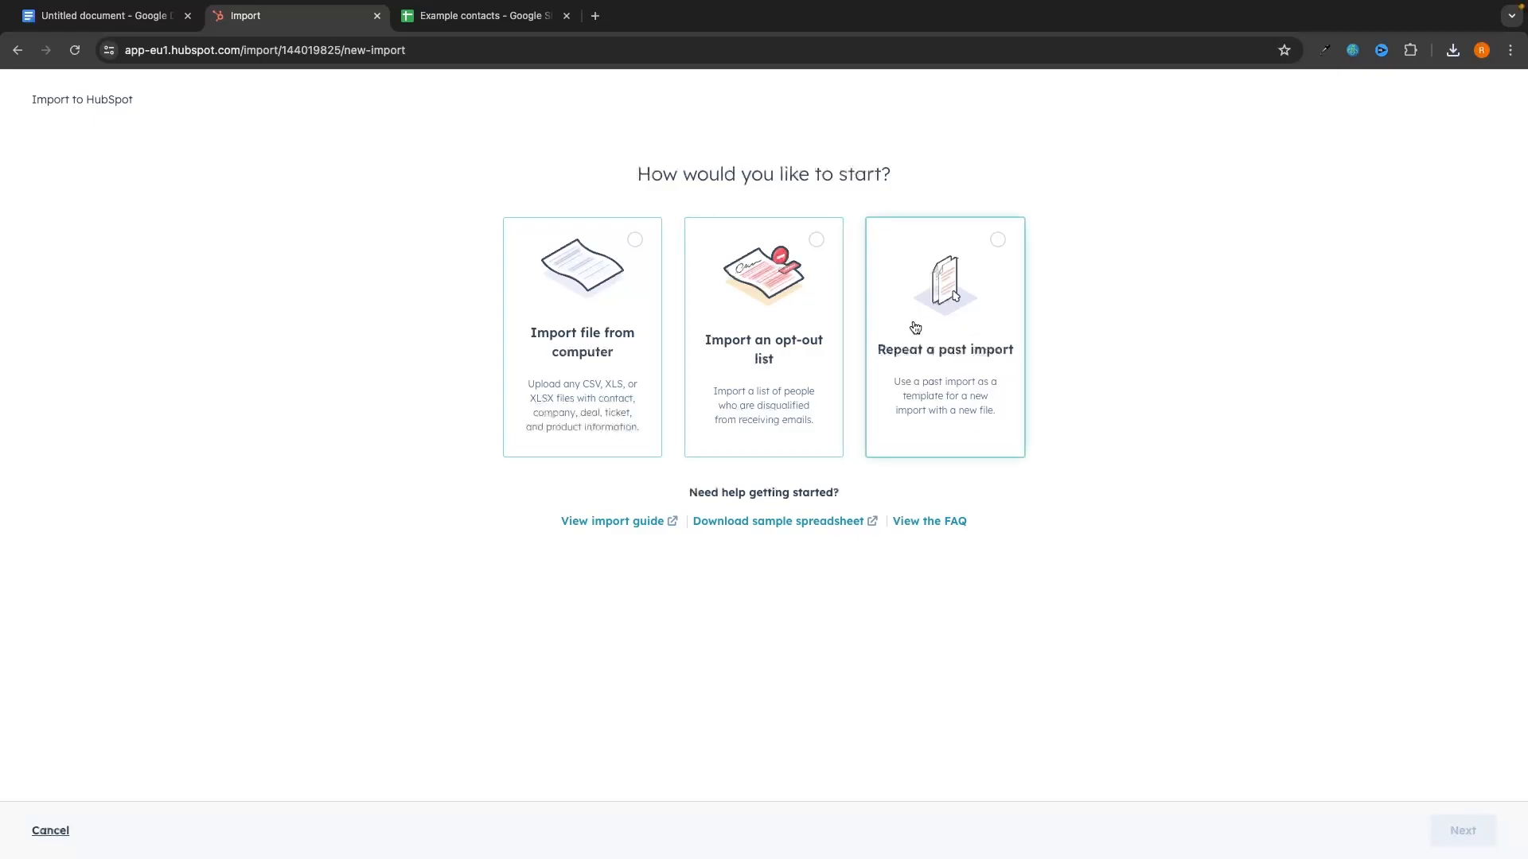
pyautogui.click(584, 276)
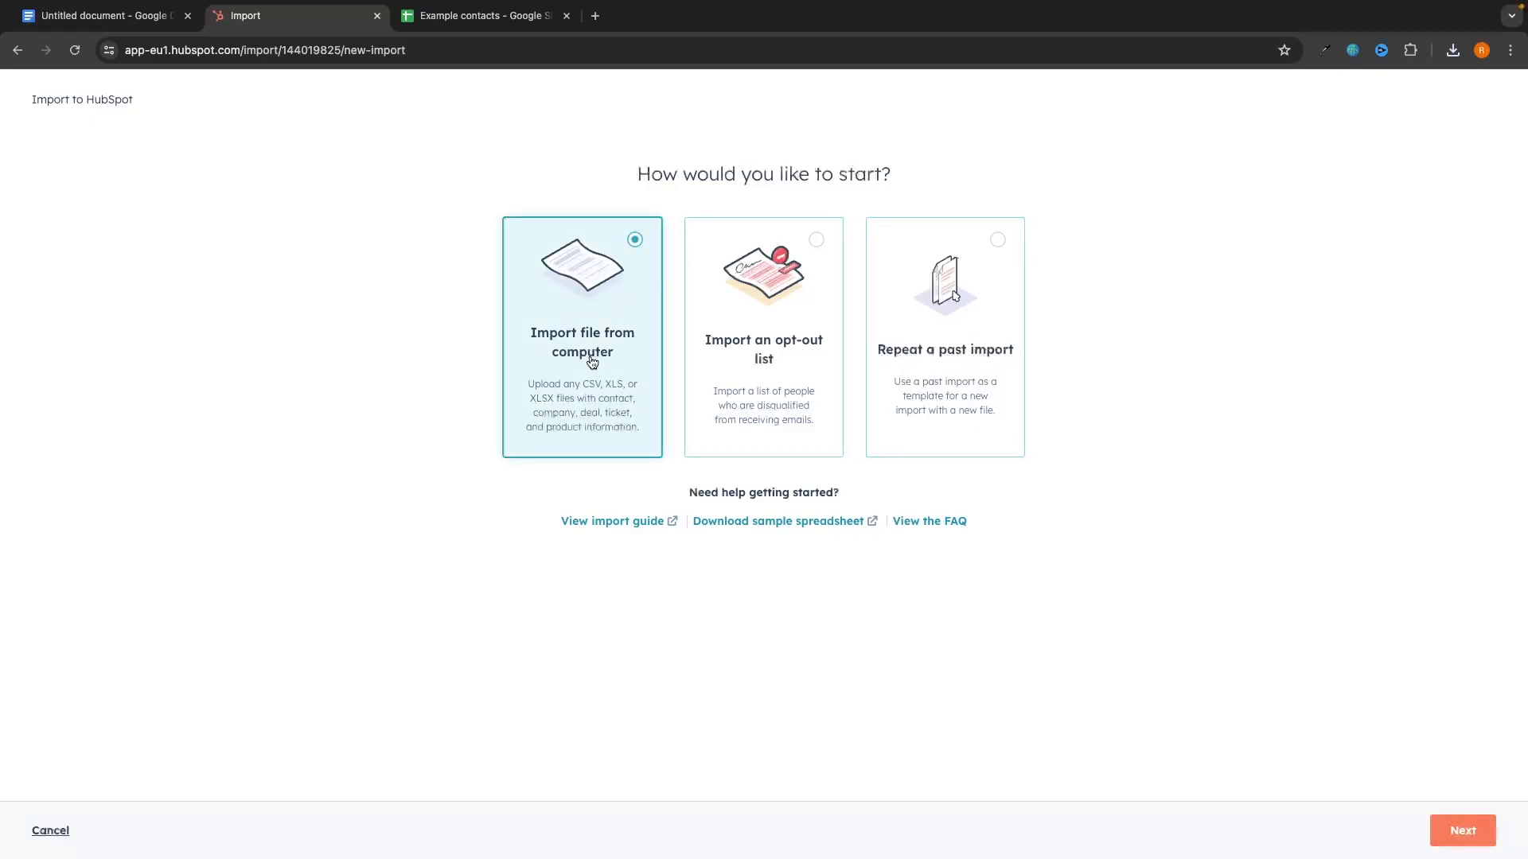
pyautogui.click(1457, 828)
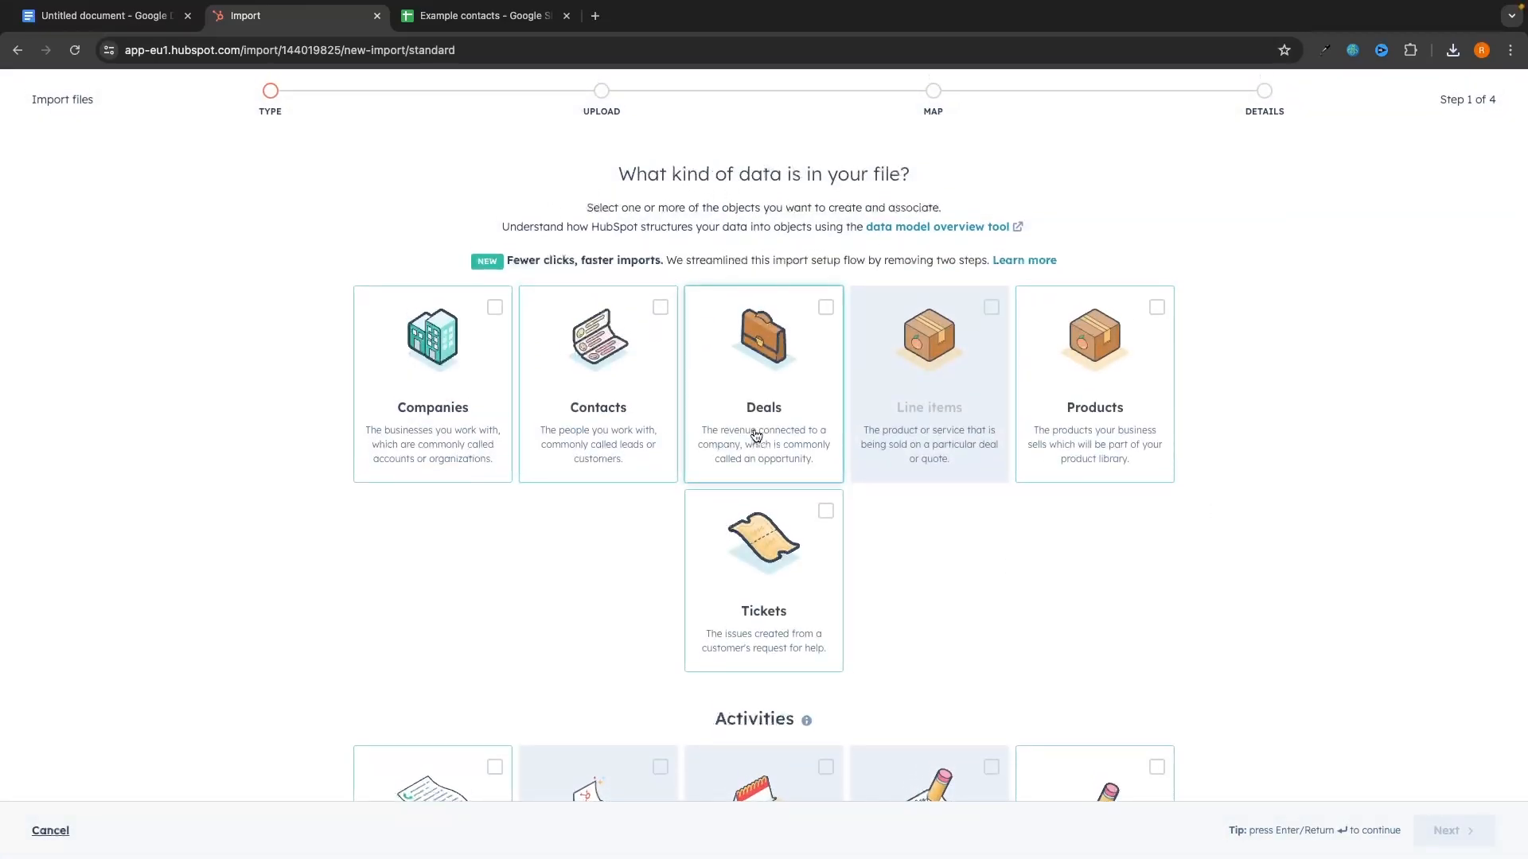
# Step: Mark the file's data type as Contacts only and continue to the upload step
pyautogui.click(754, 341)
pyautogui.click(922, 446)
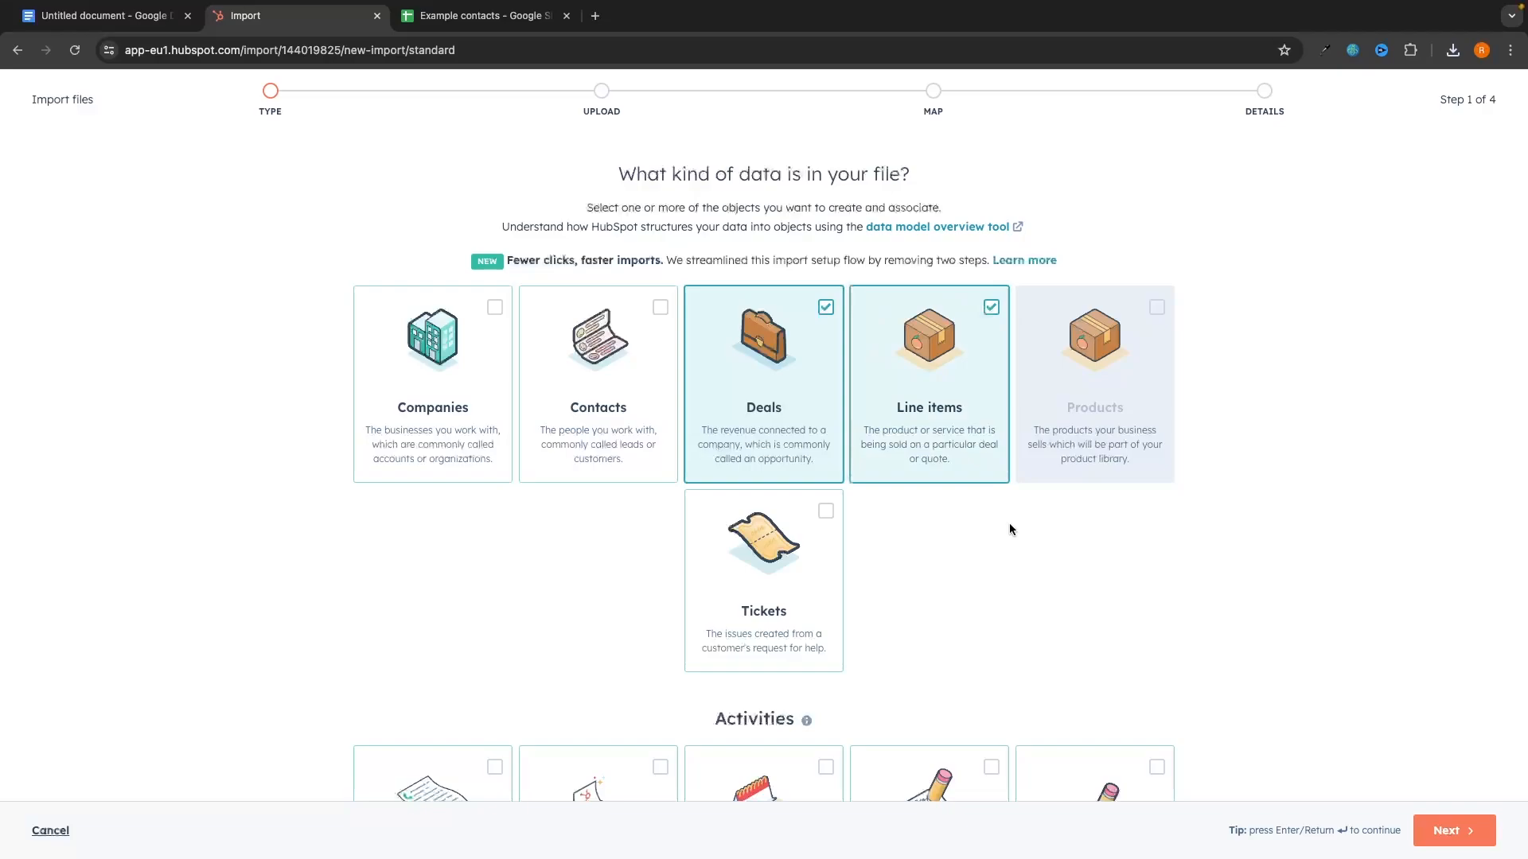
pyautogui.click(728, 435)
pyautogui.click(646, 451)
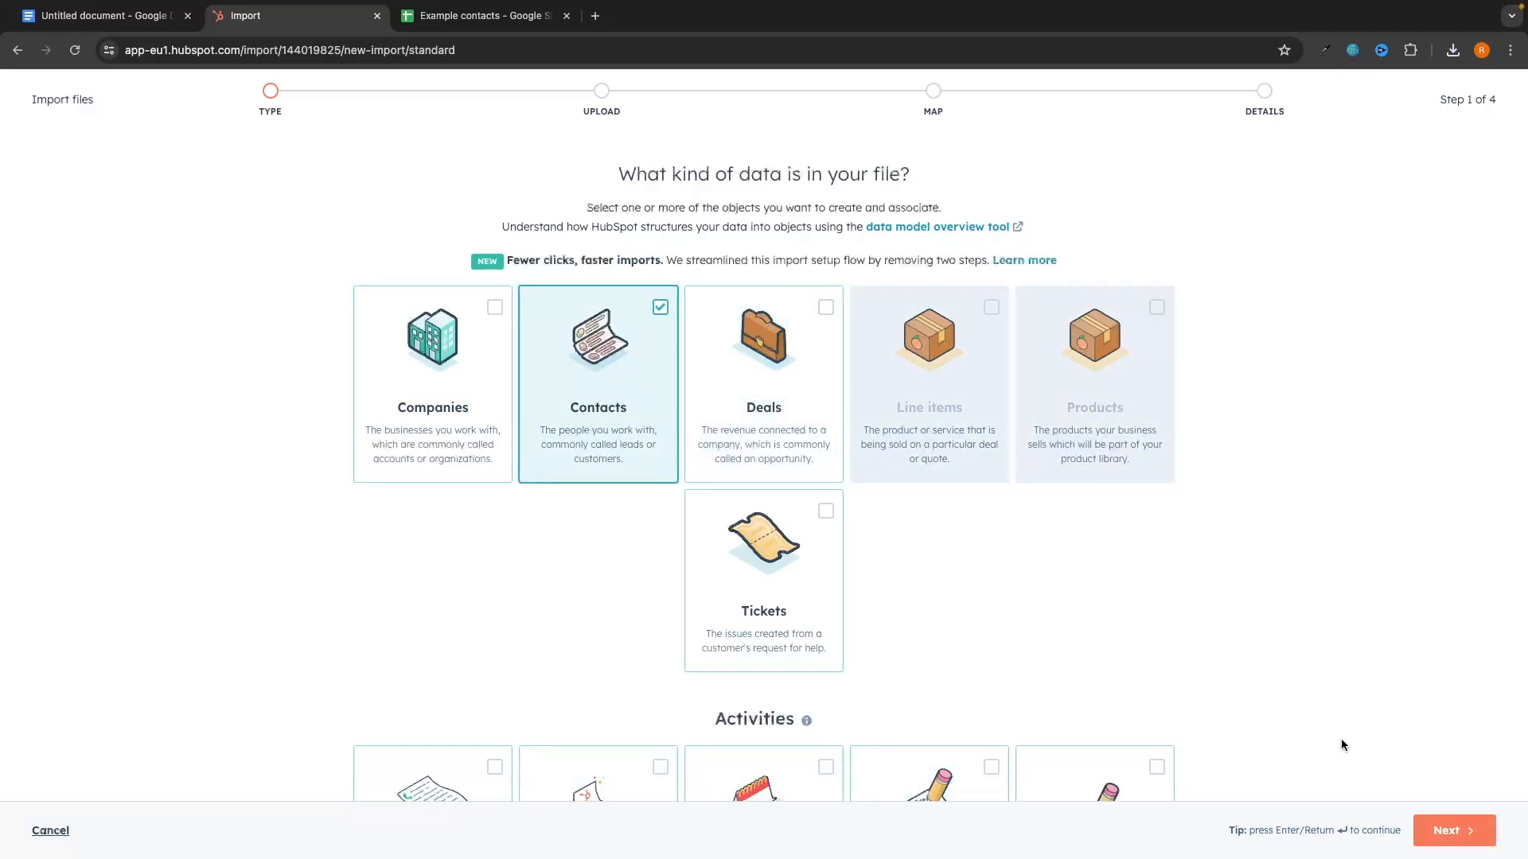
pyautogui.click(1442, 823)
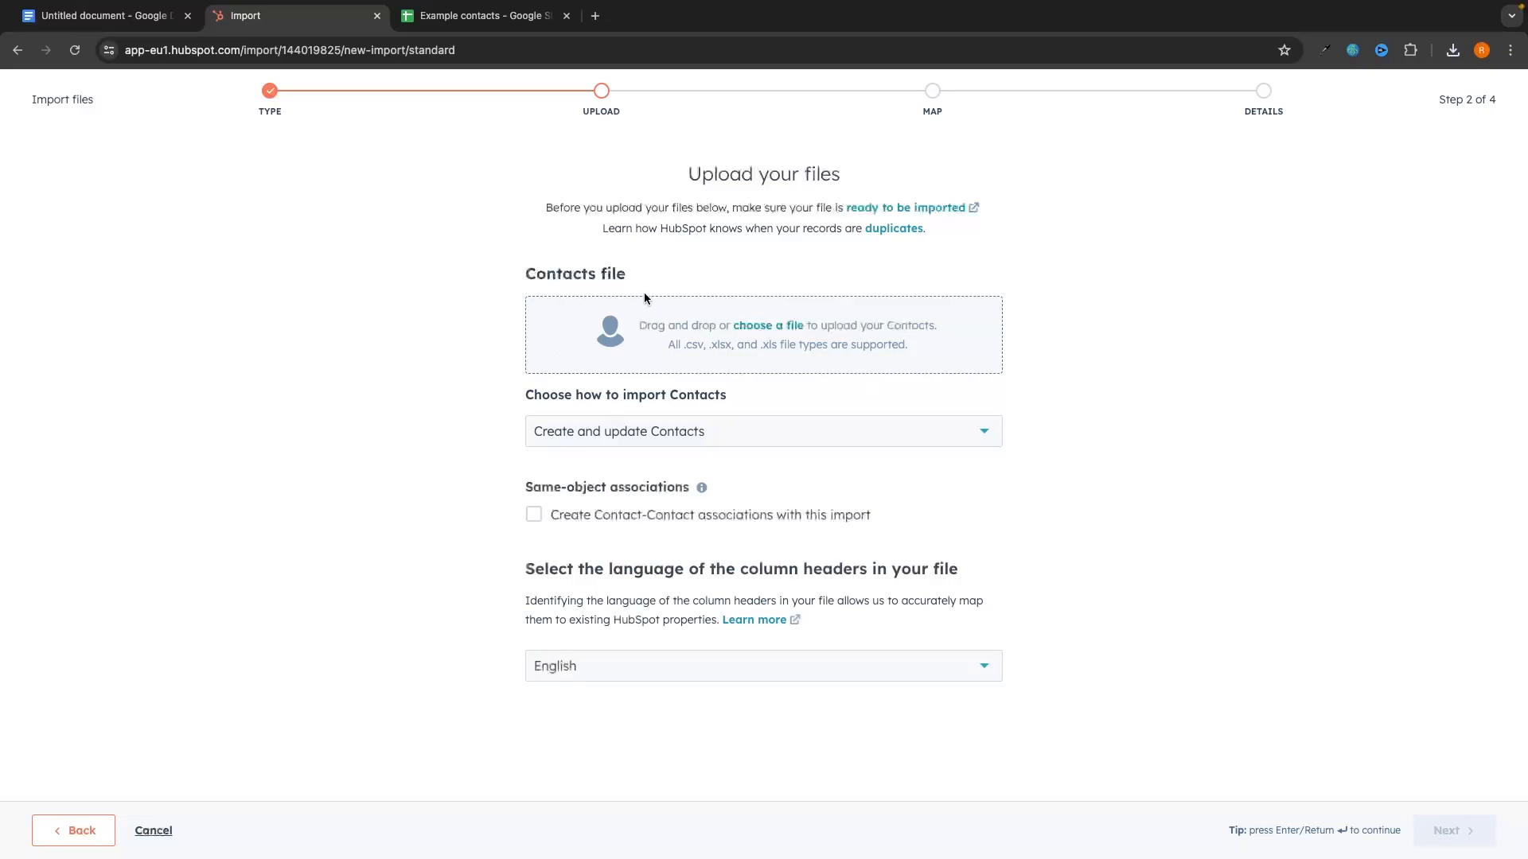
# Step: Attach Example contacts.xlsx from Downloads as the contacts file, keeping Create and update Contacts
pyautogui.click(749, 327)
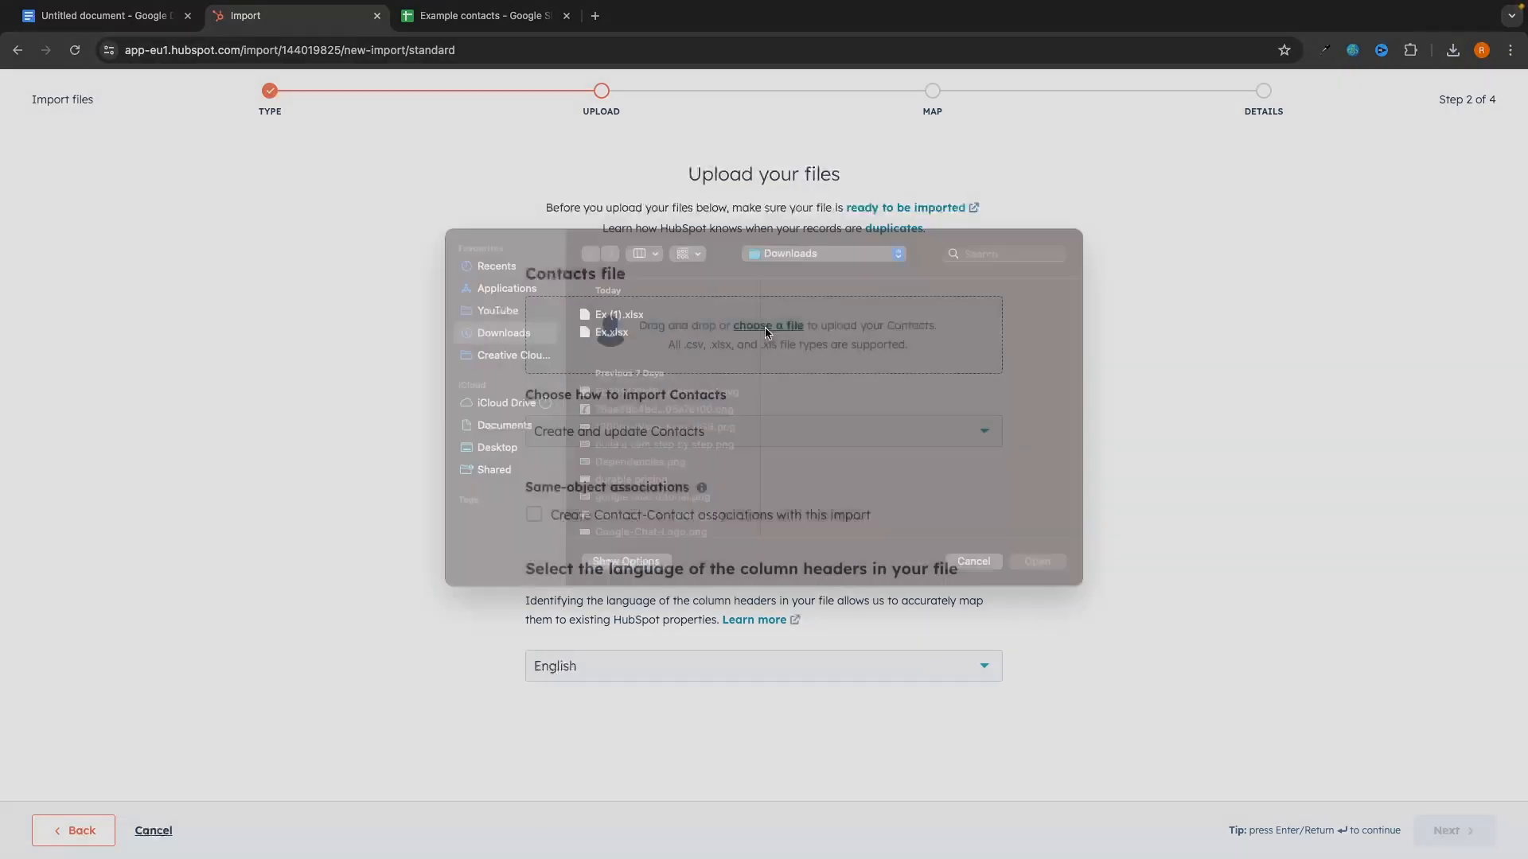
pyautogui.click(641, 342)
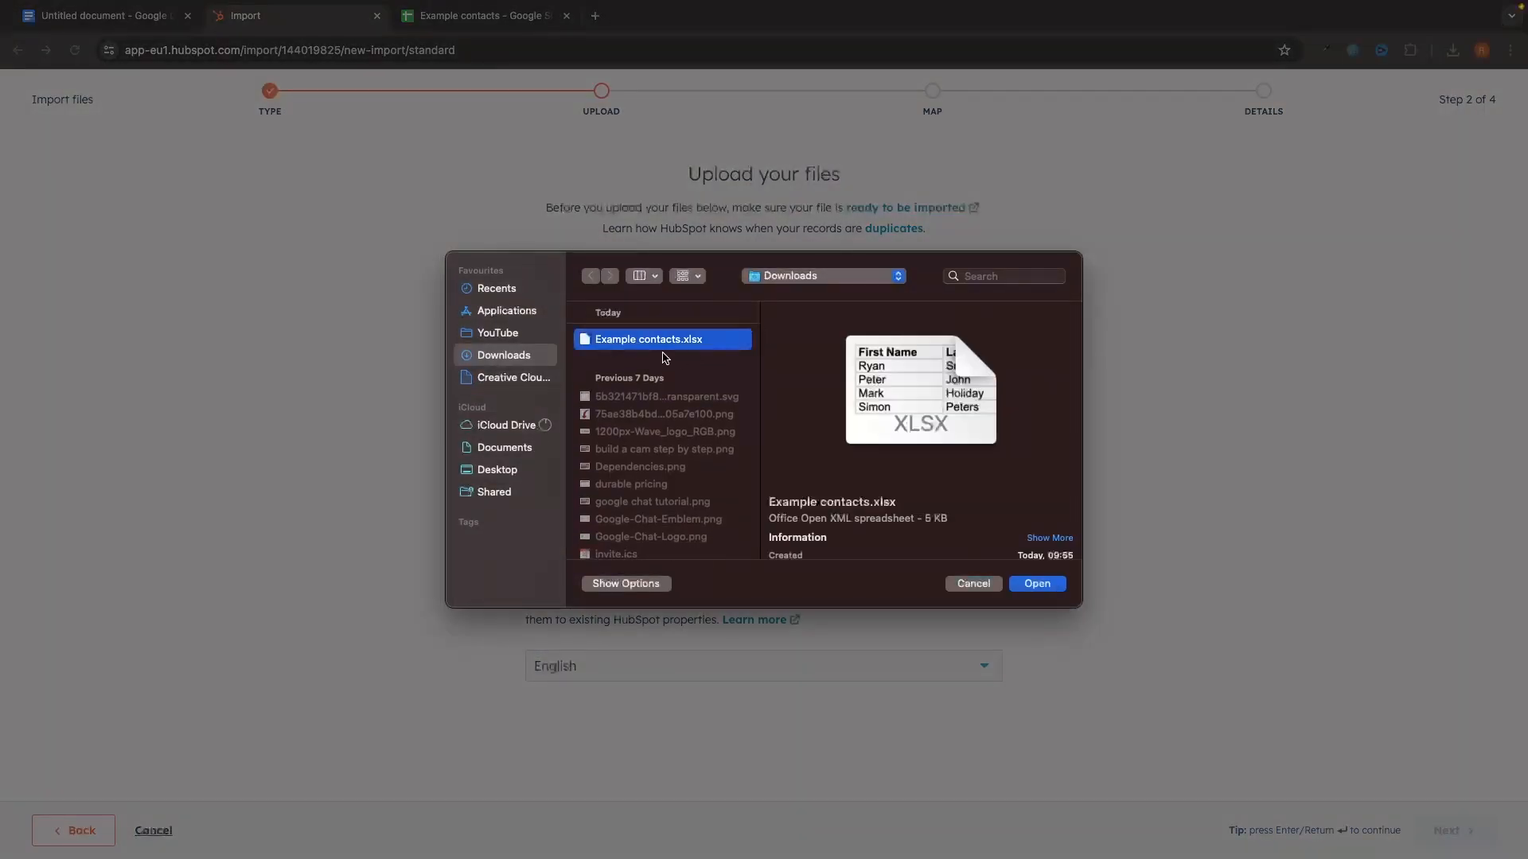
pyautogui.doubleClick(651, 343)
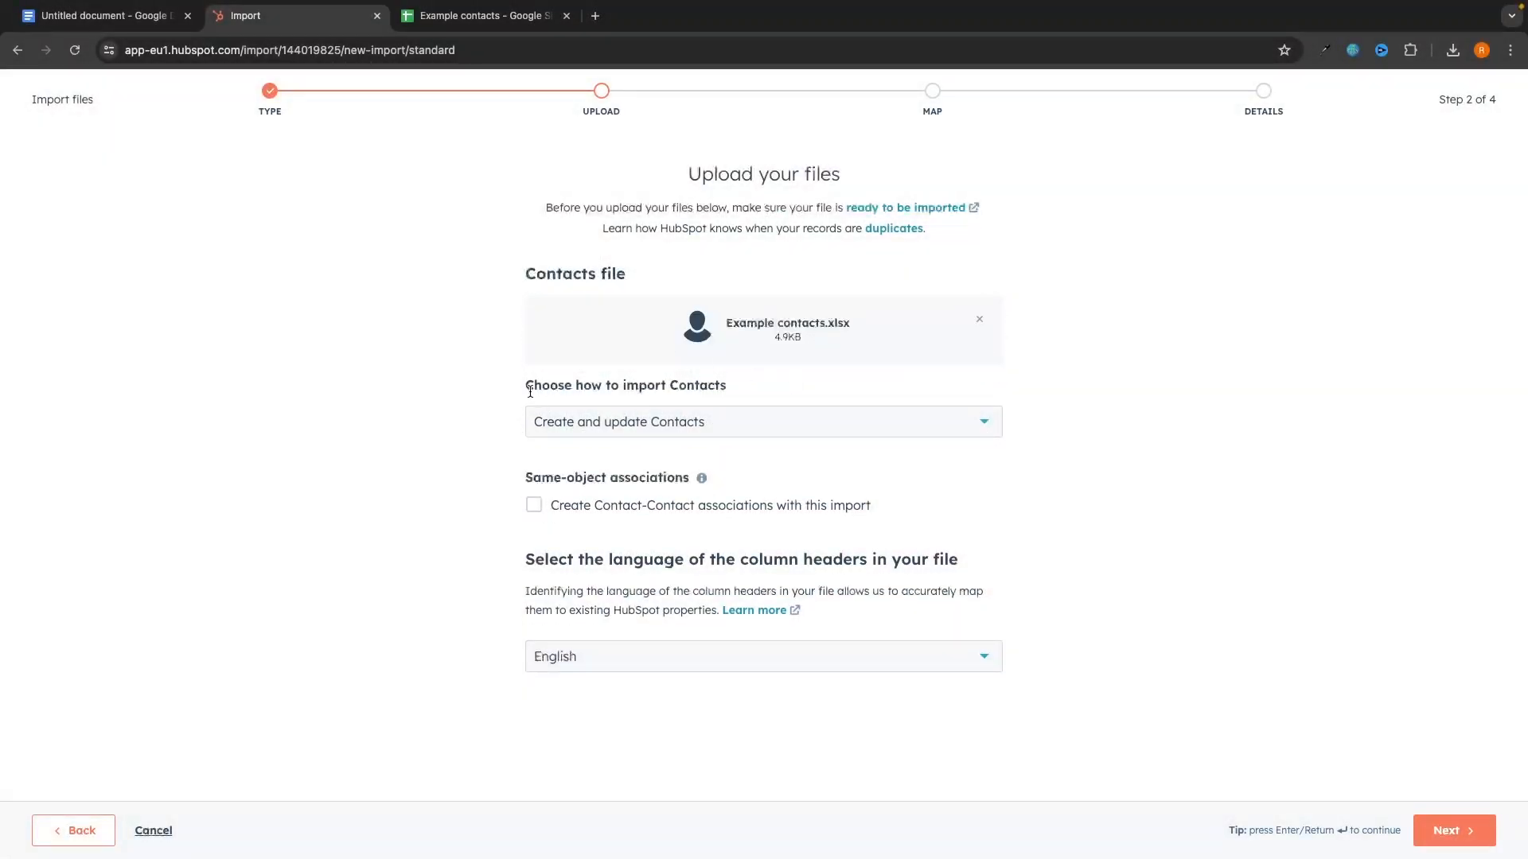
pyautogui.moveTo(523, 385); pyautogui.dragTo(753, 387)
pyautogui.click(738, 424)
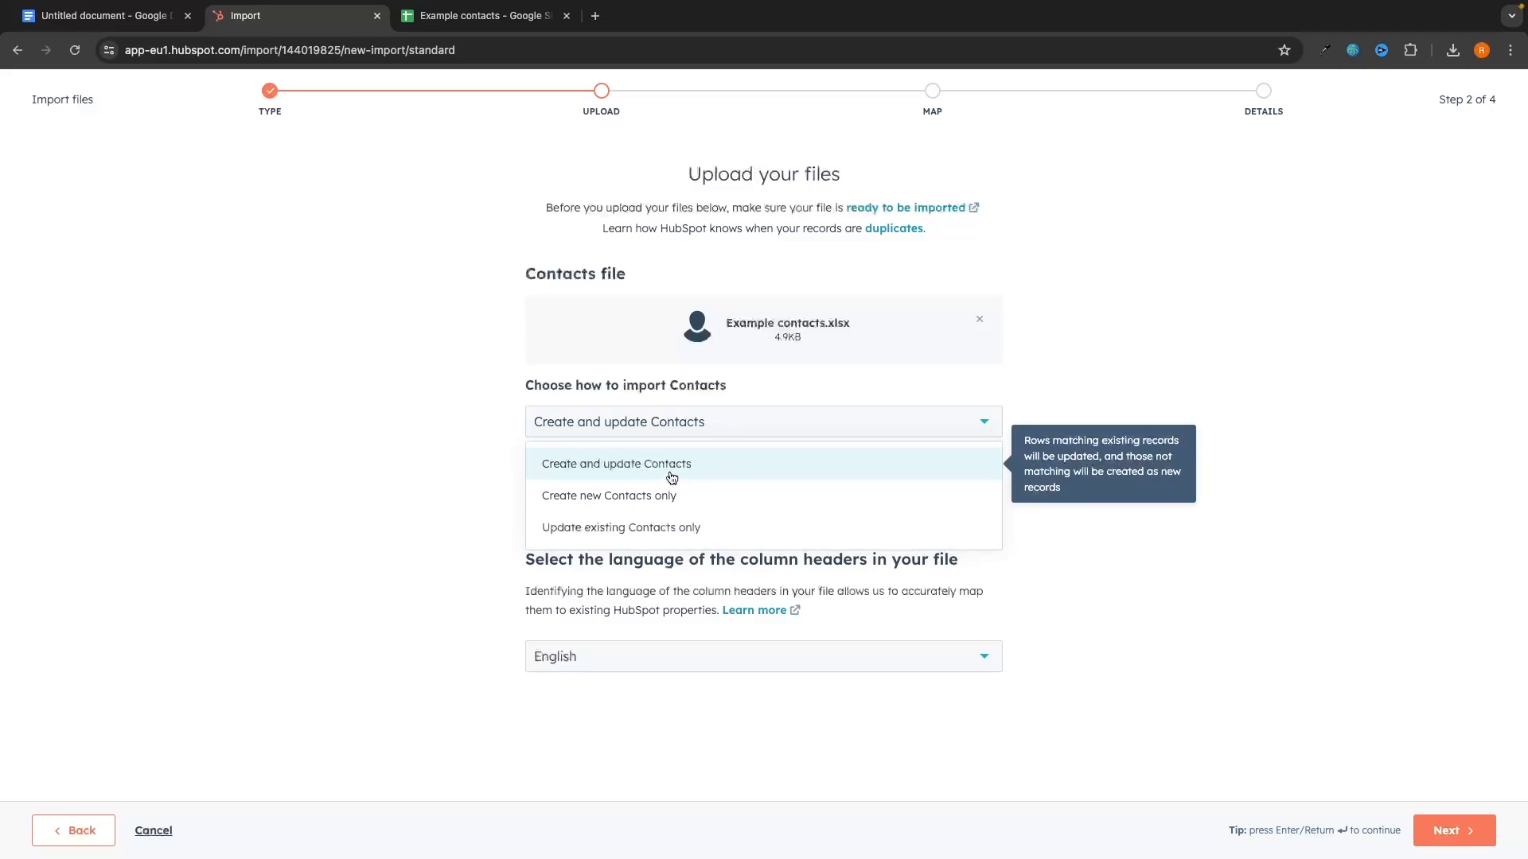
pyautogui.click(436, 476)
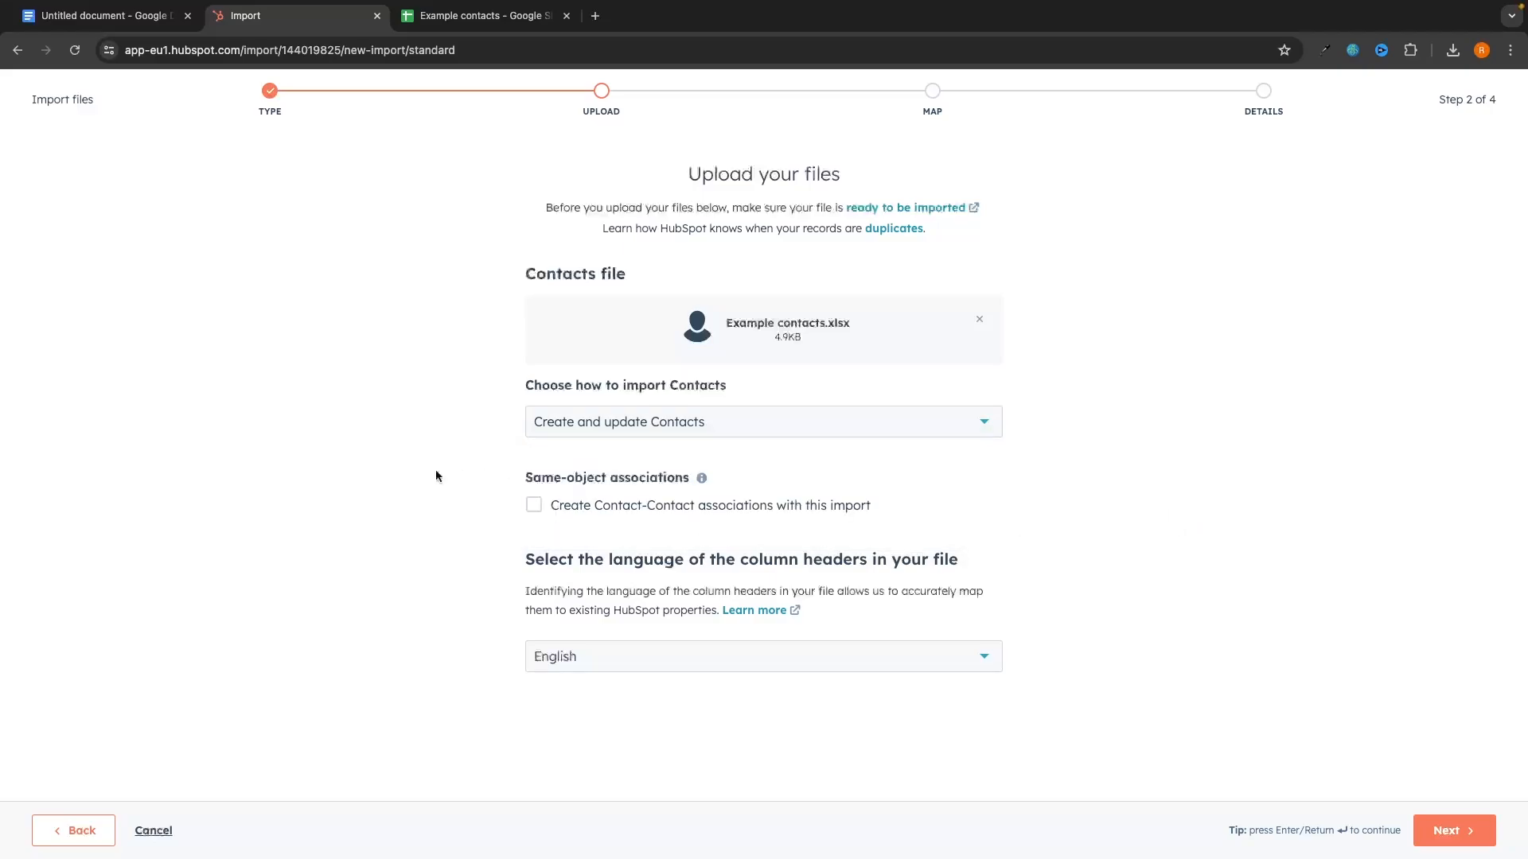
# Step: Check row 5's name and email in the Example contacts sheet, then reopen HubSpot's import-mode choices
pyautogui.click(474, 21)
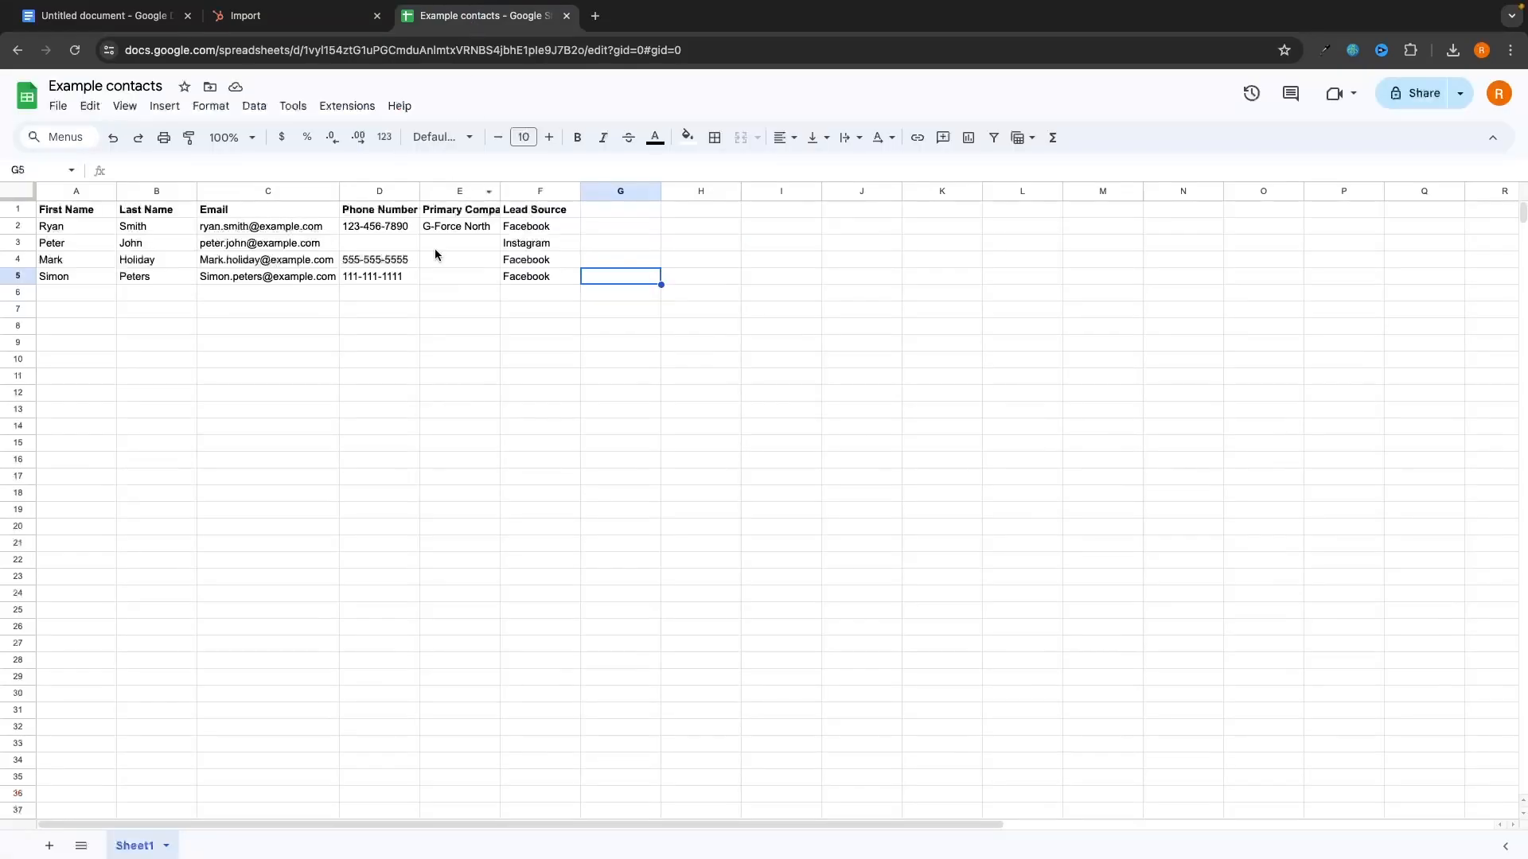
pyautogui.moveTo(43, 276); pyautogui.dragTo(525, 278)
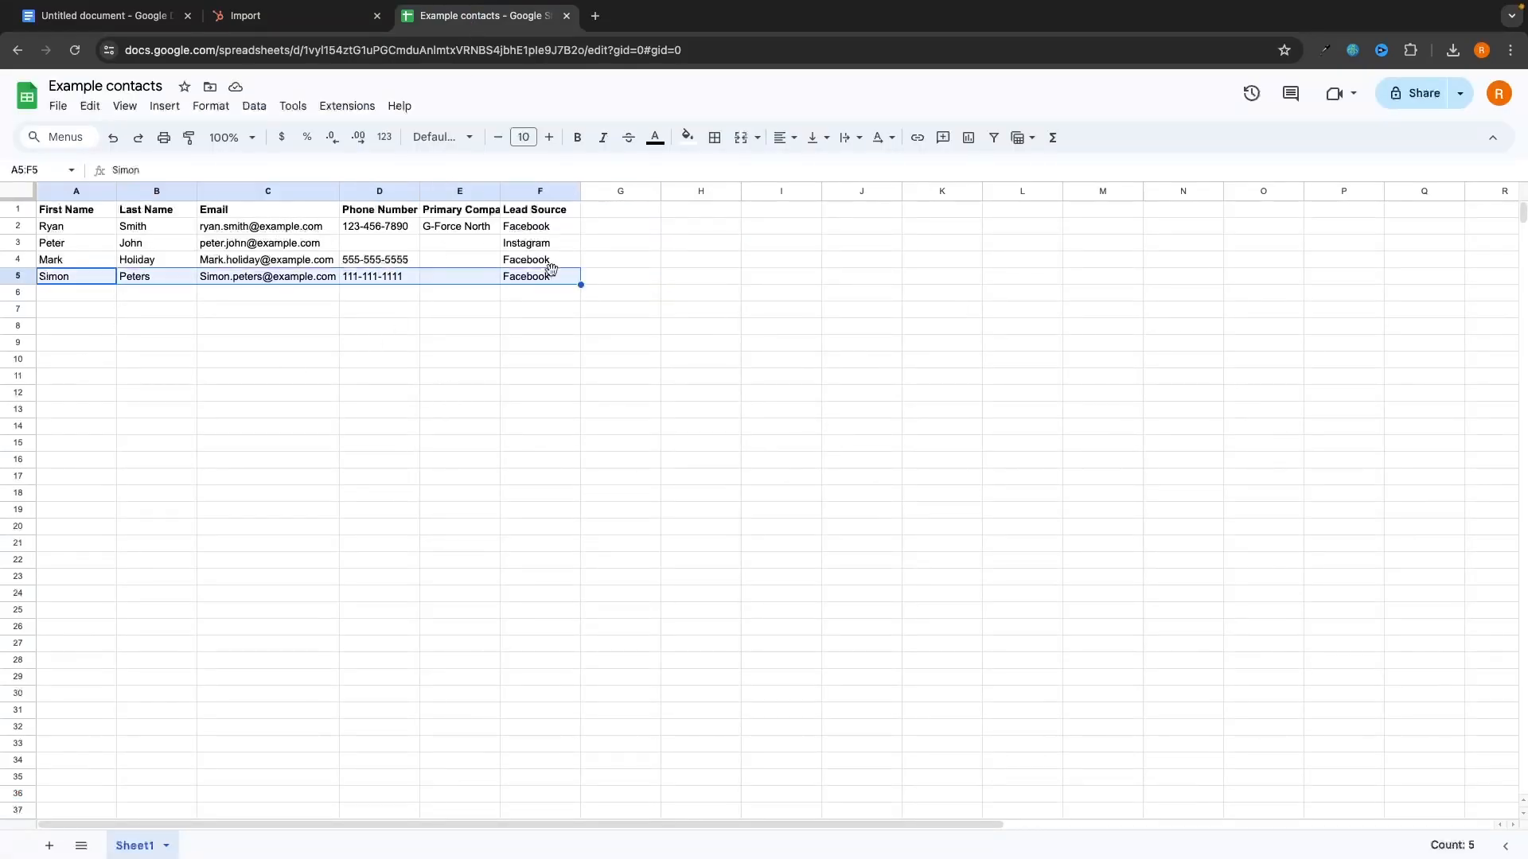
pyautogui.click(336, 363)
pyautogui.moveTo(92, 279); pyautogui.dragTo(157, 280)
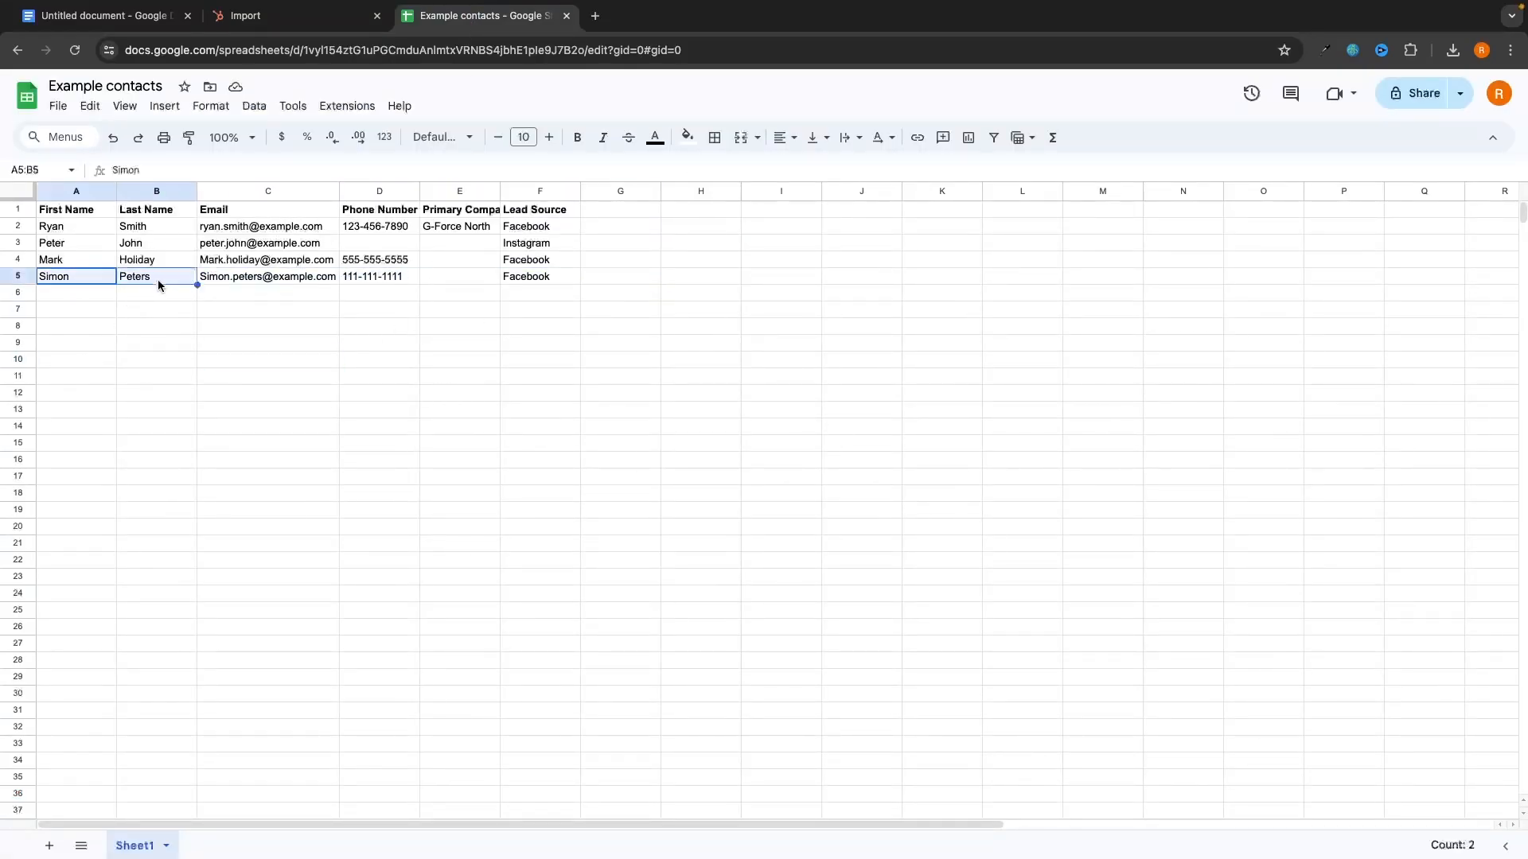
pyautogui.click(226, 279)
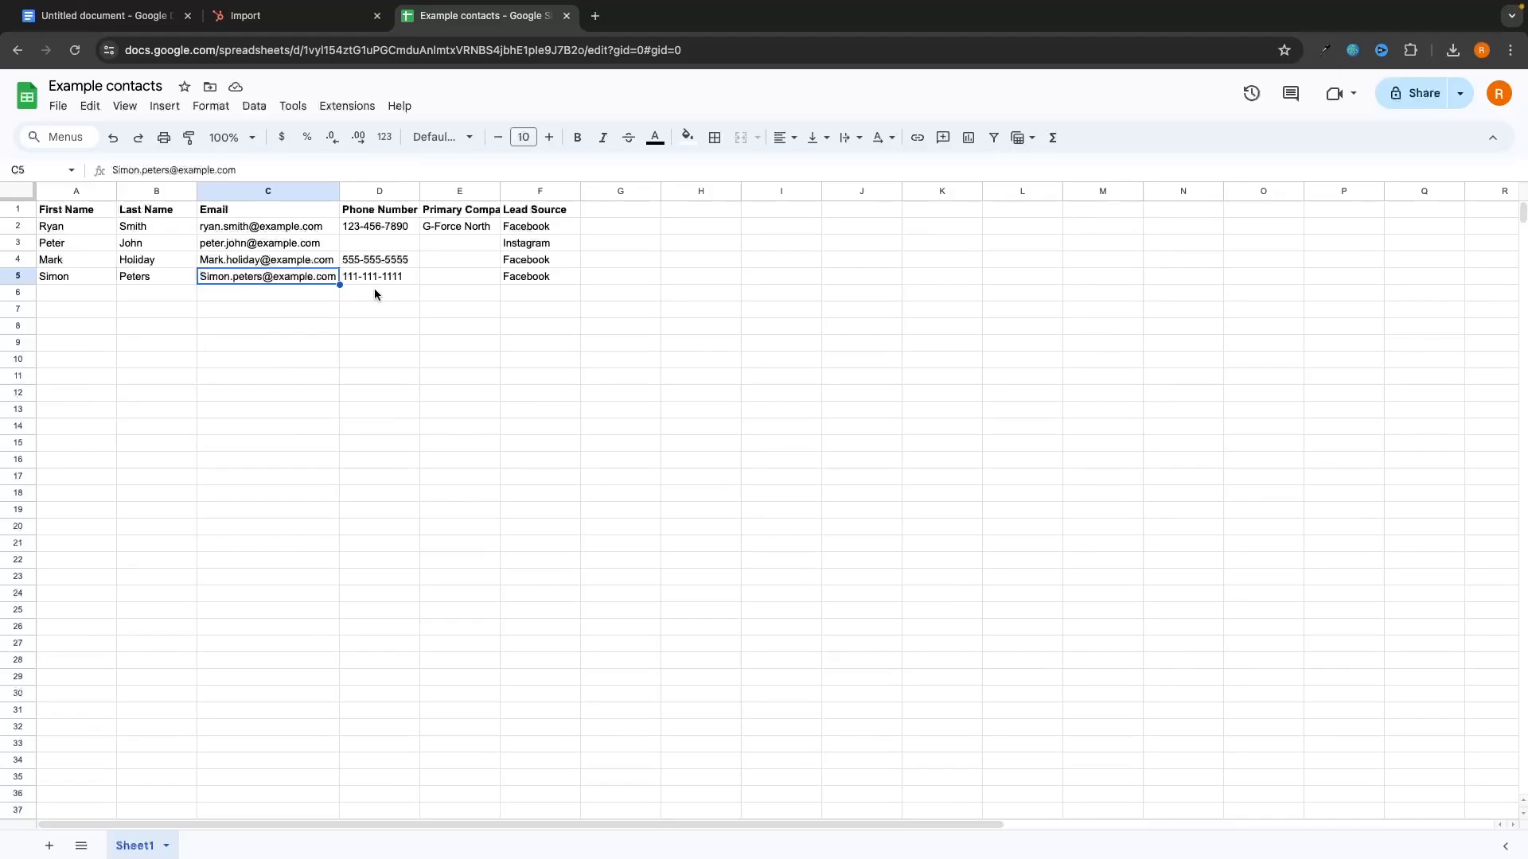
pyautogui.click(302, 16)
pyautogui.click(561, 421)
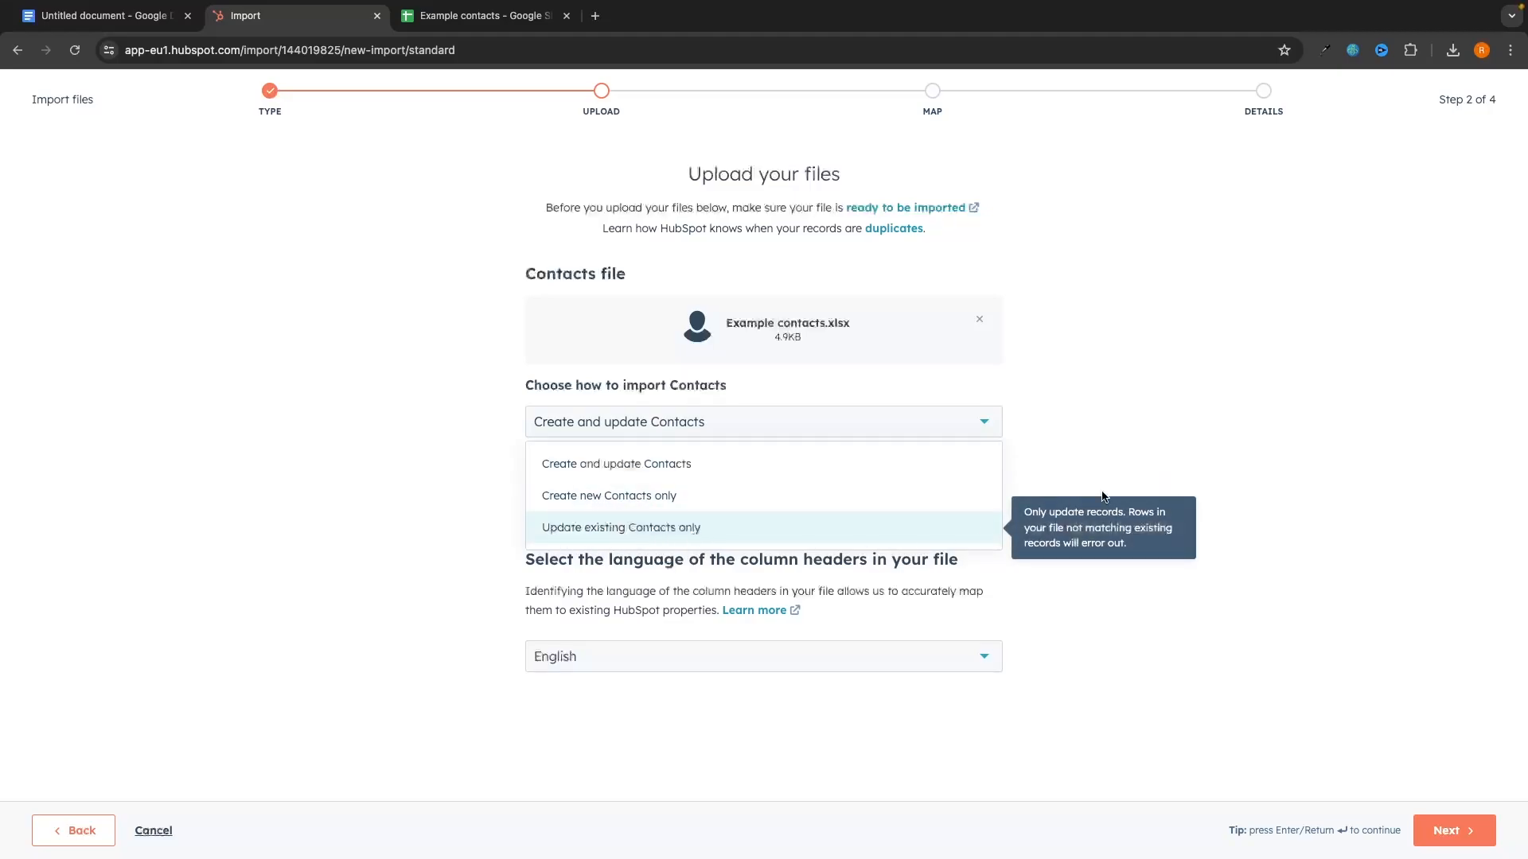
# Step: Keep Create and update Contacts as the import type and continue to column mapping
pyautogui.click(696, 468)
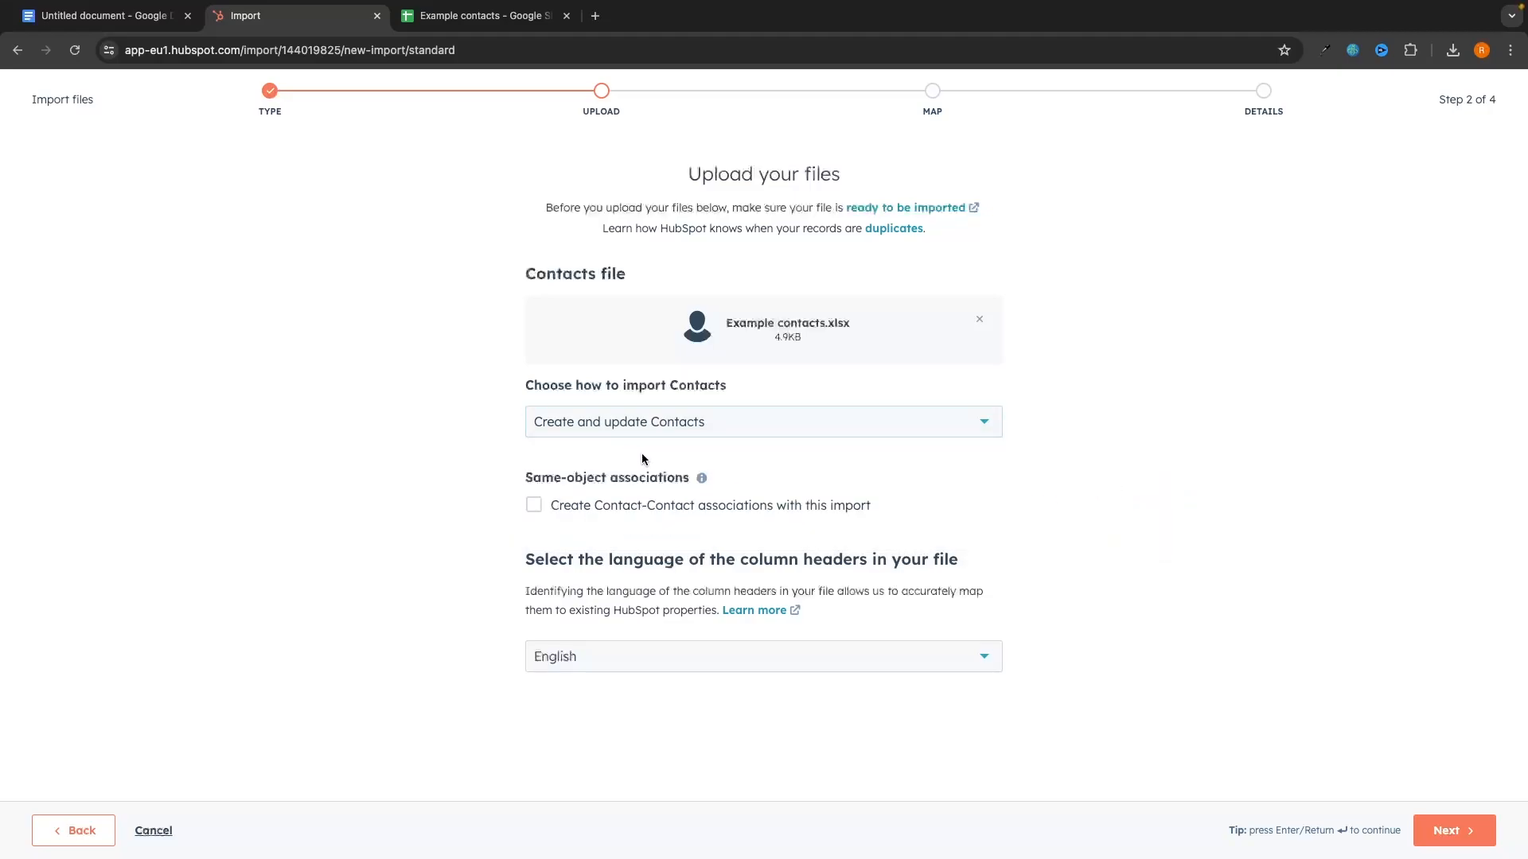
pyautogui.press('Return')
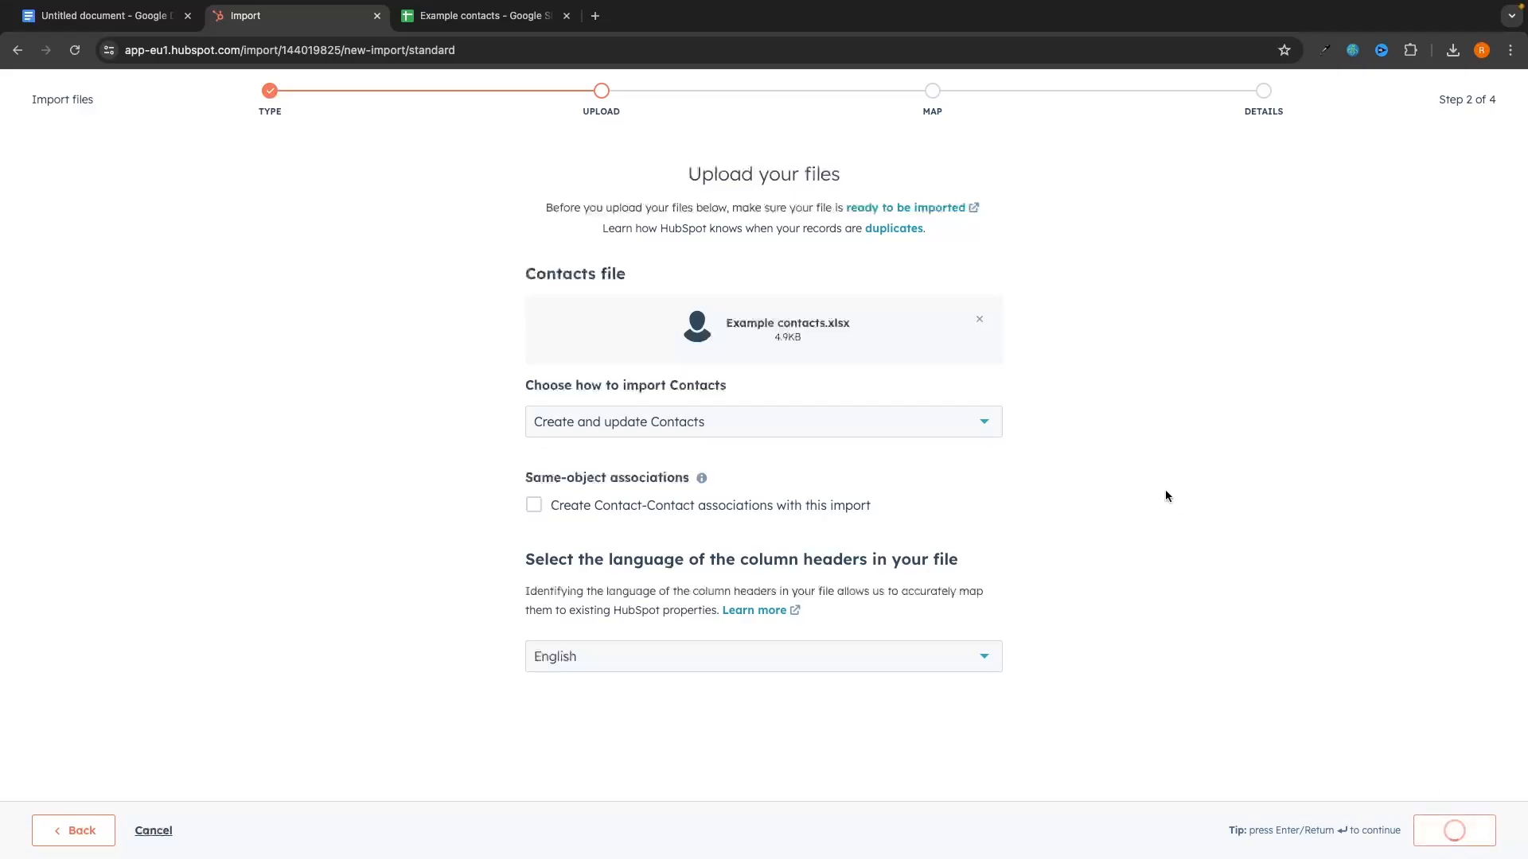
pyautogui.scroll(-3, 1092, 375)
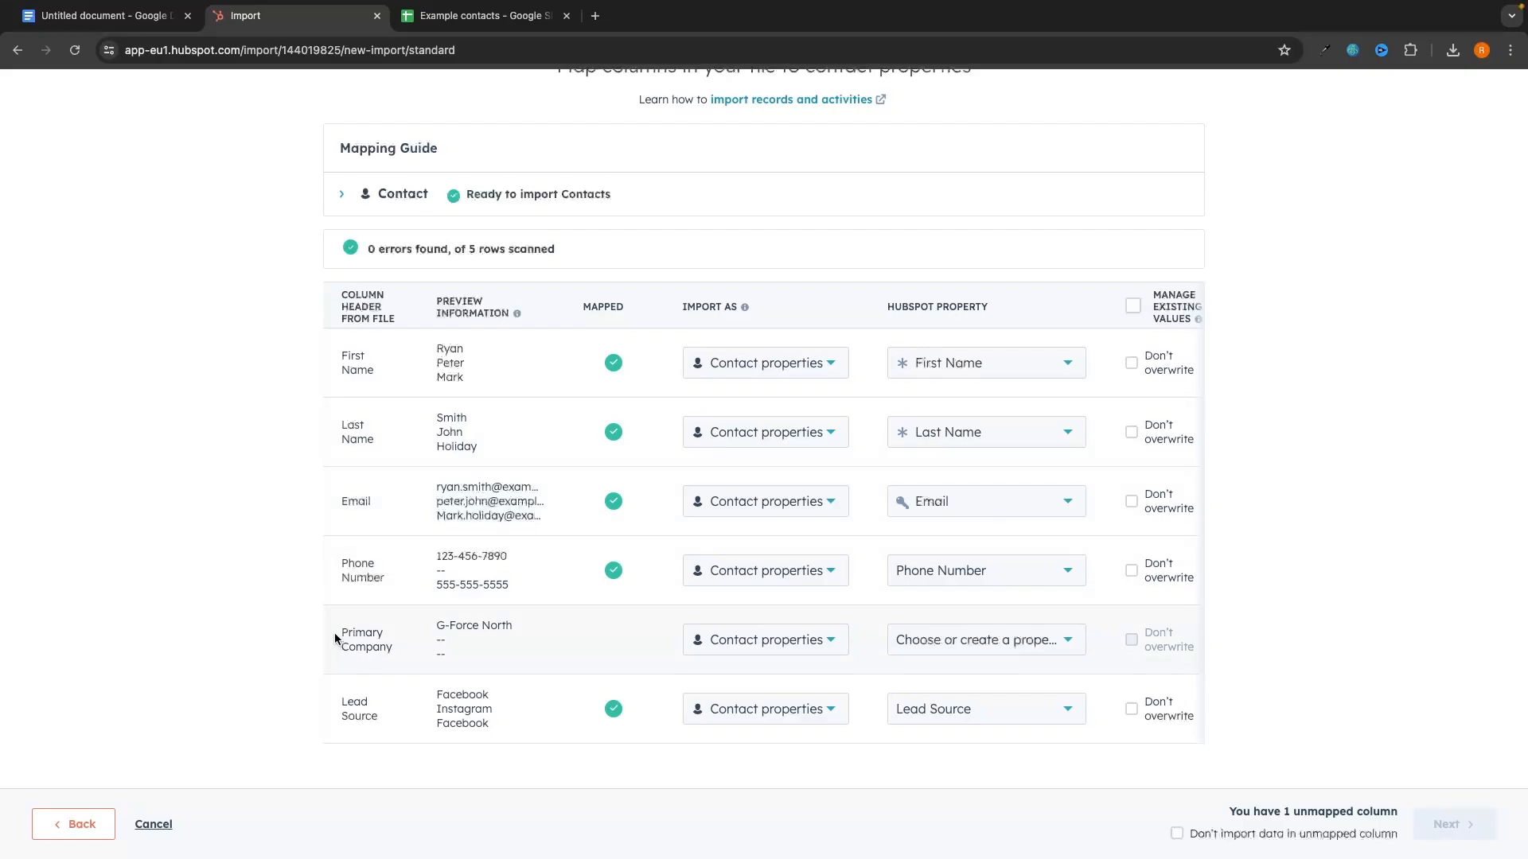
# Step: Map the Primary Company column to the Company Name property and continue to final details
pyautogui.moveTo(334, 633); pyautogui.dragTo(412, 667)
pyautogui.click(553, 648)
pyautogui.moveTo(885, 307); pyautogui.dragTo(992, 308)
pyautogui.click(992, 308)
pyautogui.click(980, 639)
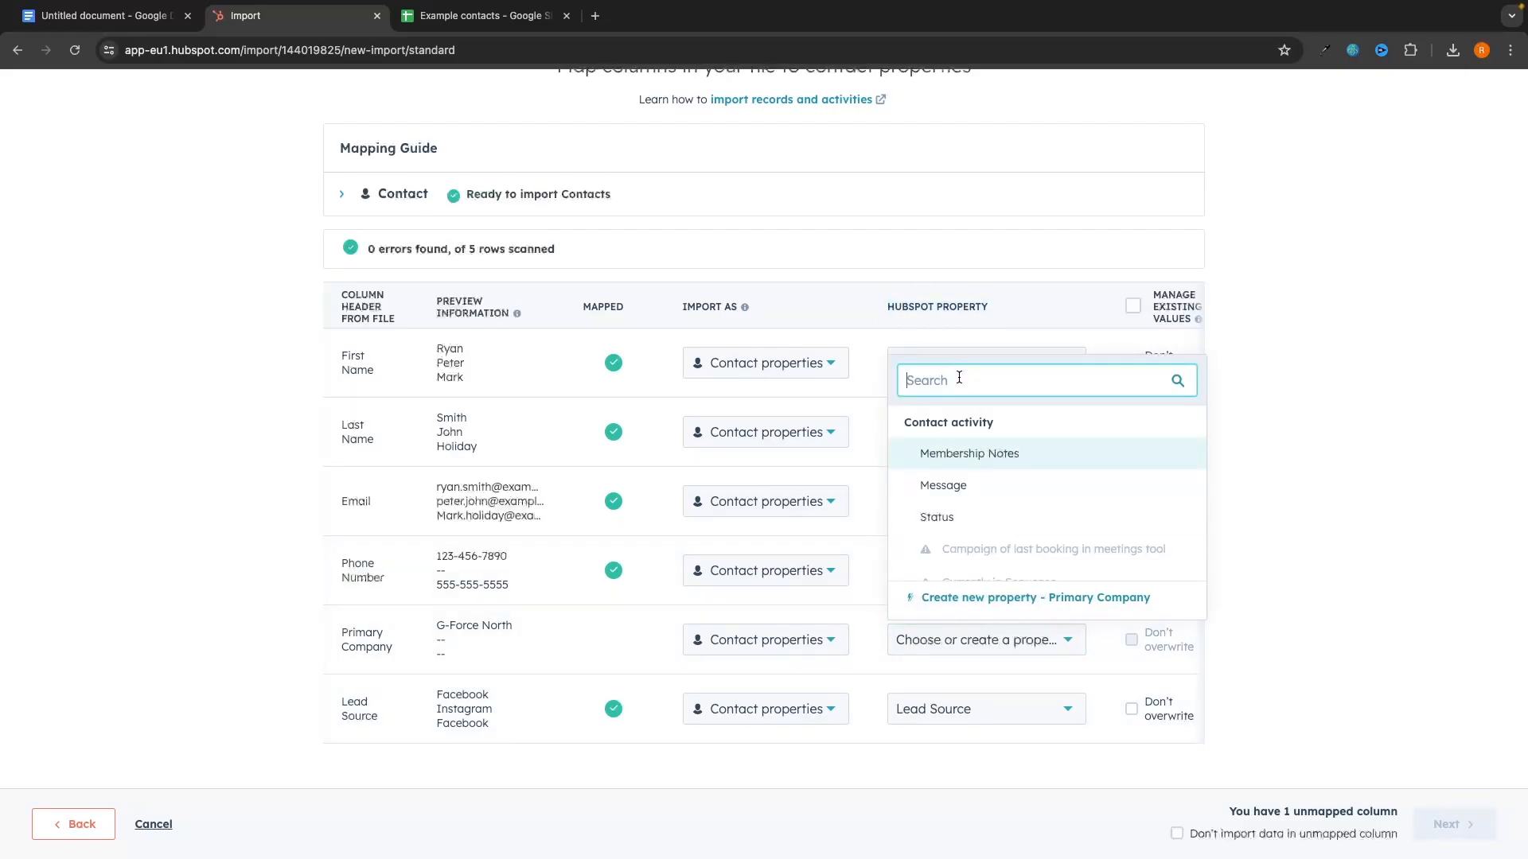
pyautogui.write('com')
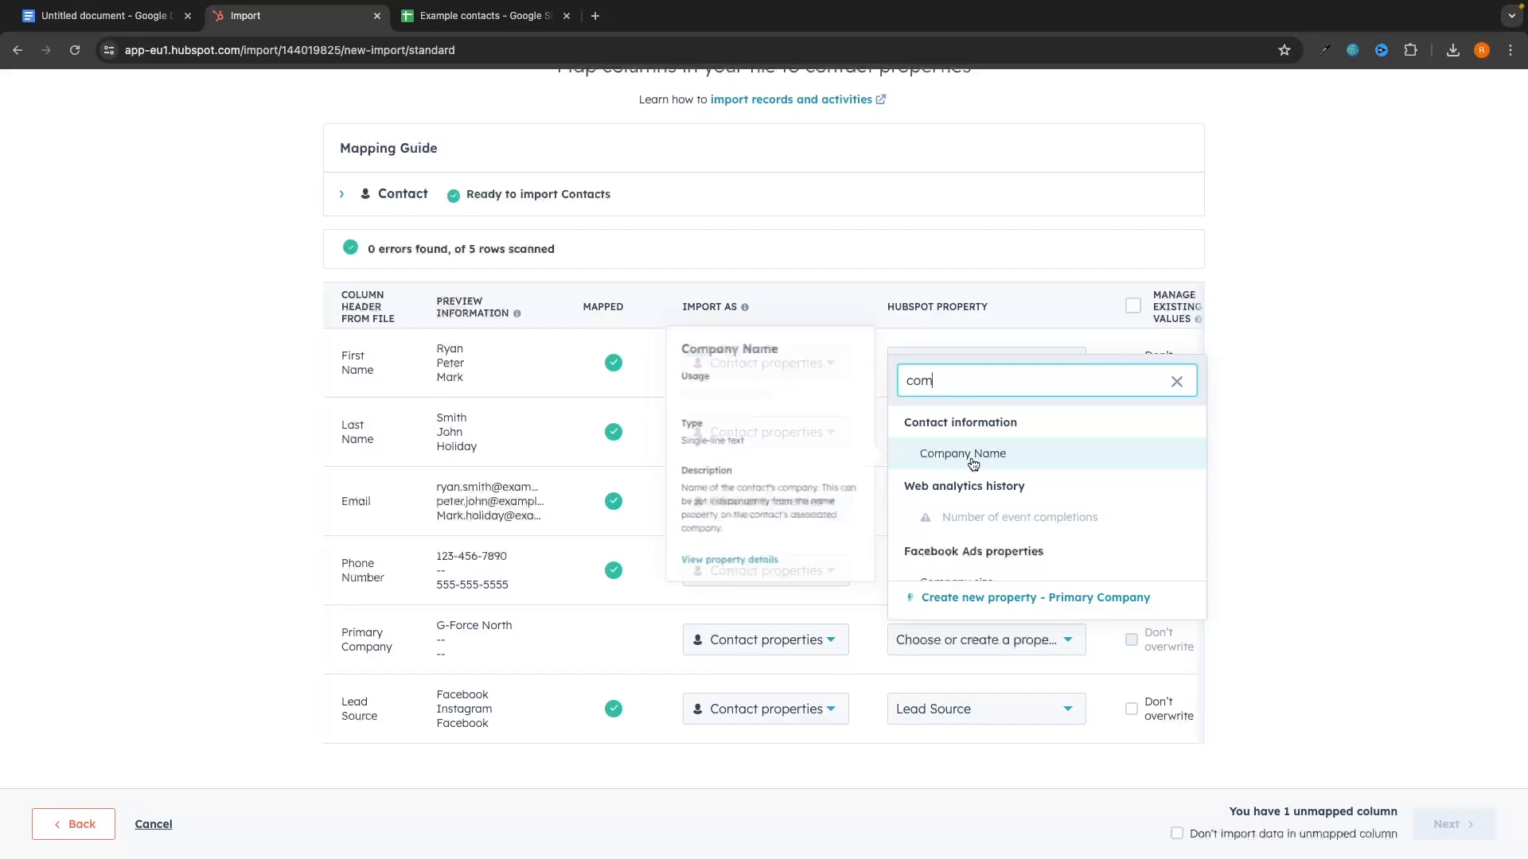
pyautogui.click(971, 457)
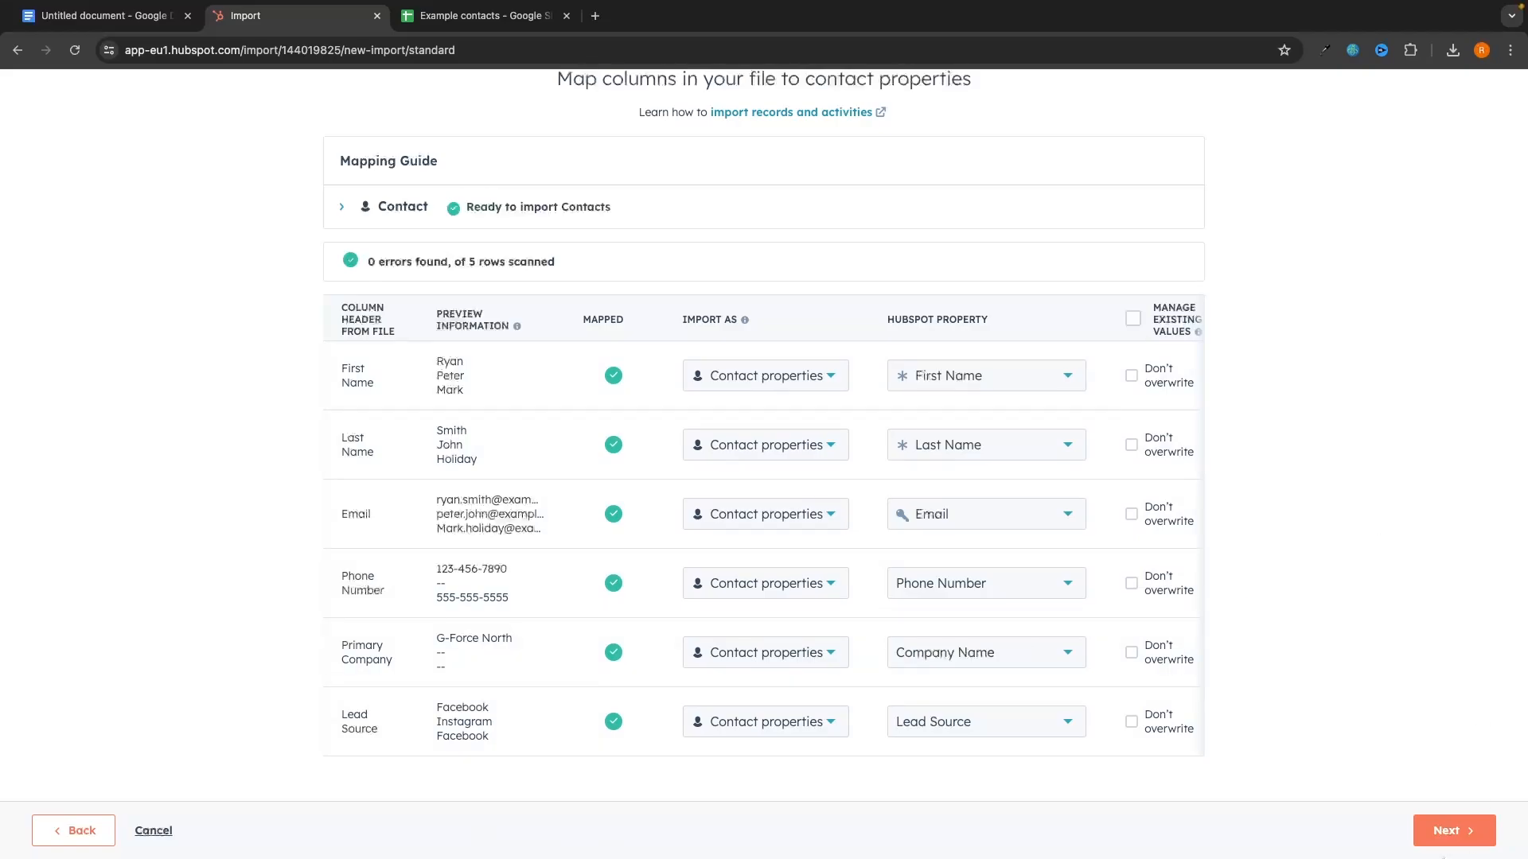
pyautogui.click(1444, 832)
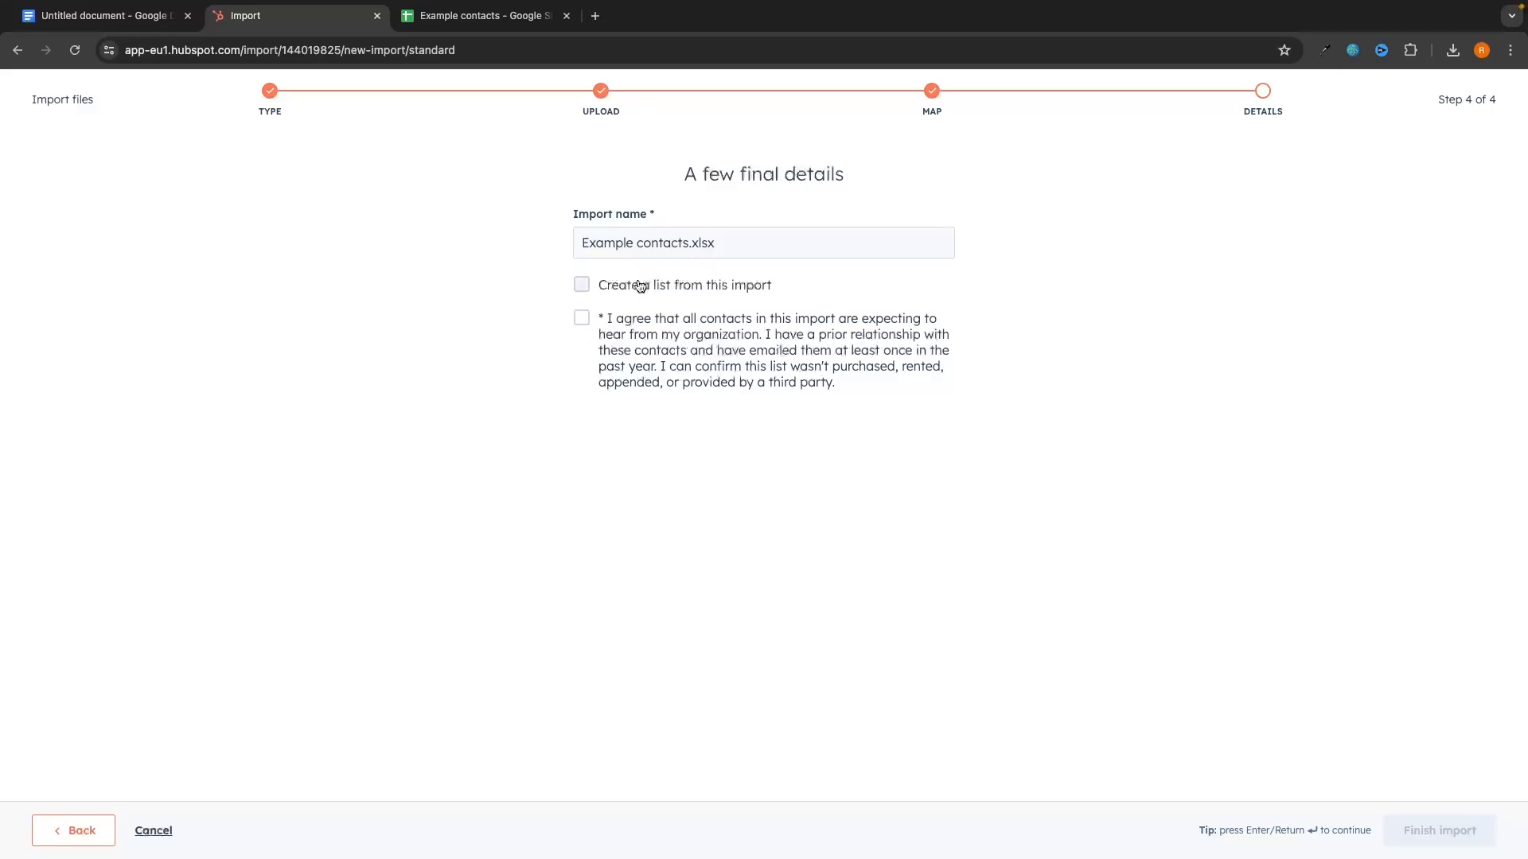
# Step: Create a list from the import, agree to consent, finish it, and view the contacts list
pyautogui.click(597, 296)
pyautogui.click(684, 383)
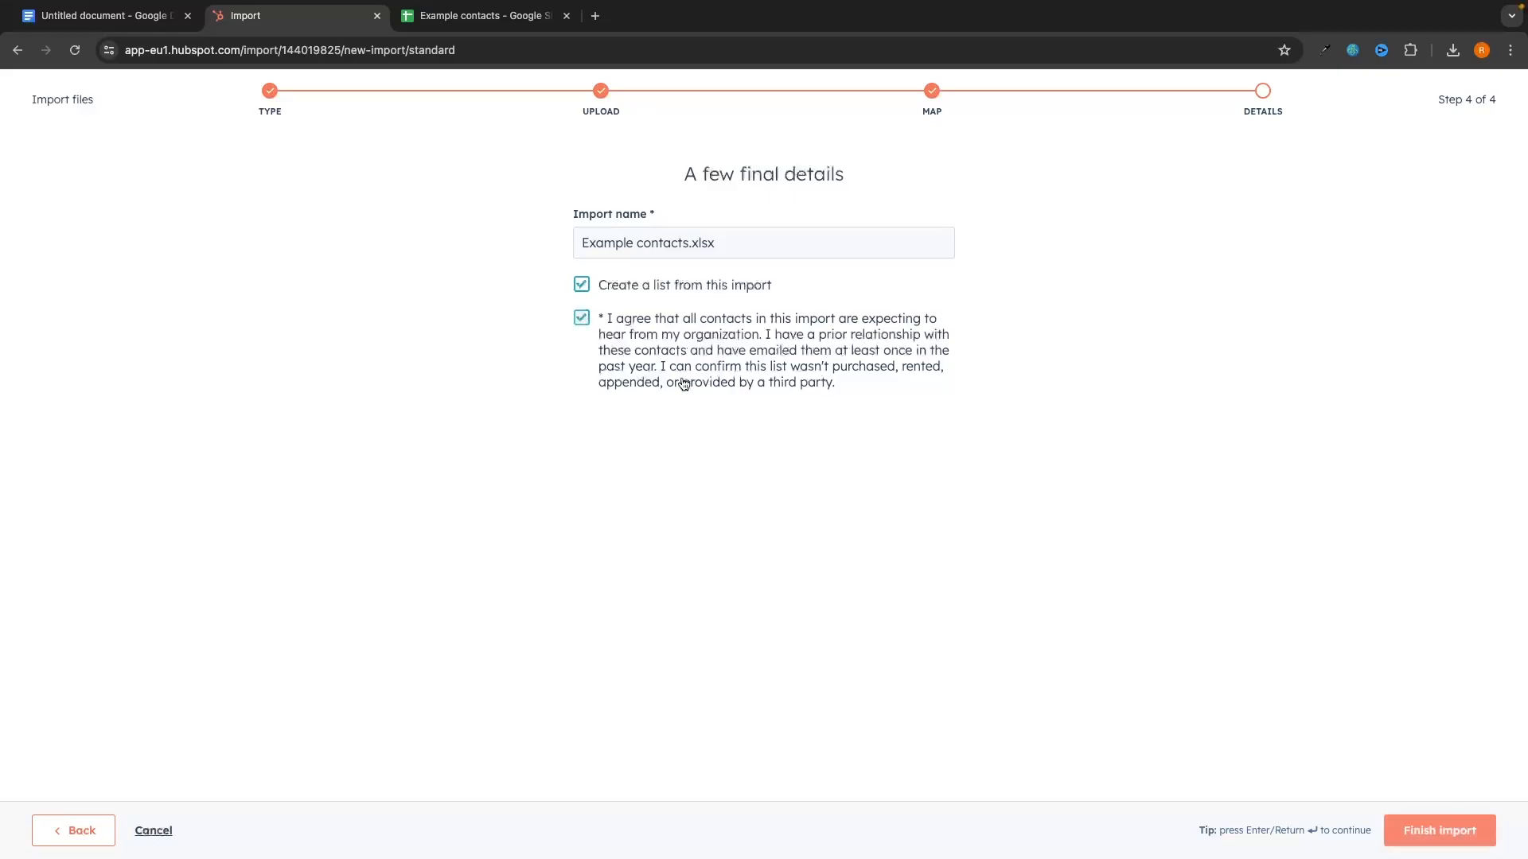
pyautogui.click(1406, 843)
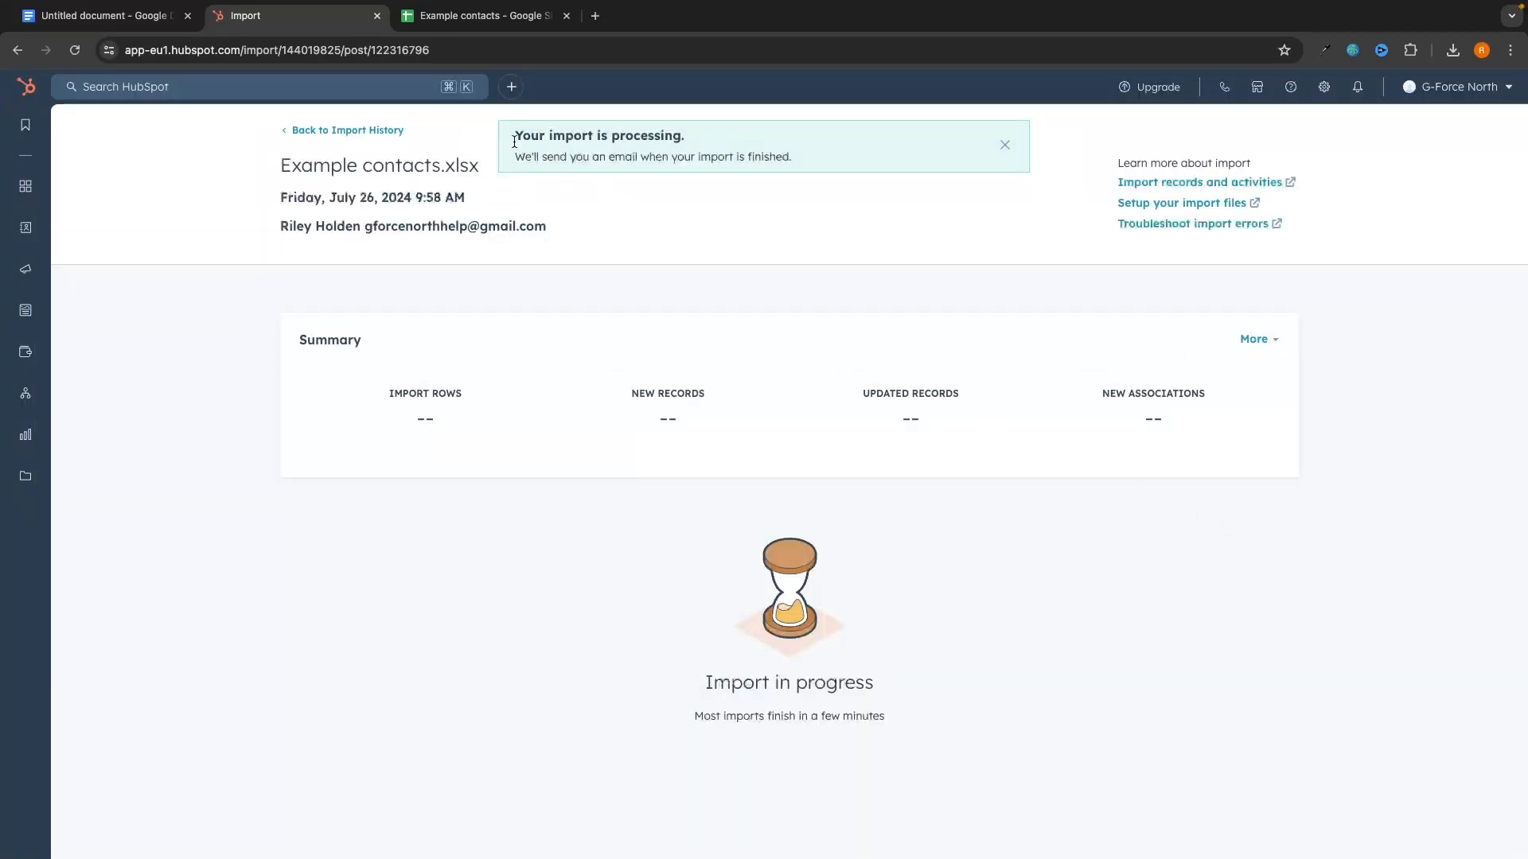
pyautogui.moveTo(514, 142); pyautogui.dragTo(746, 156)
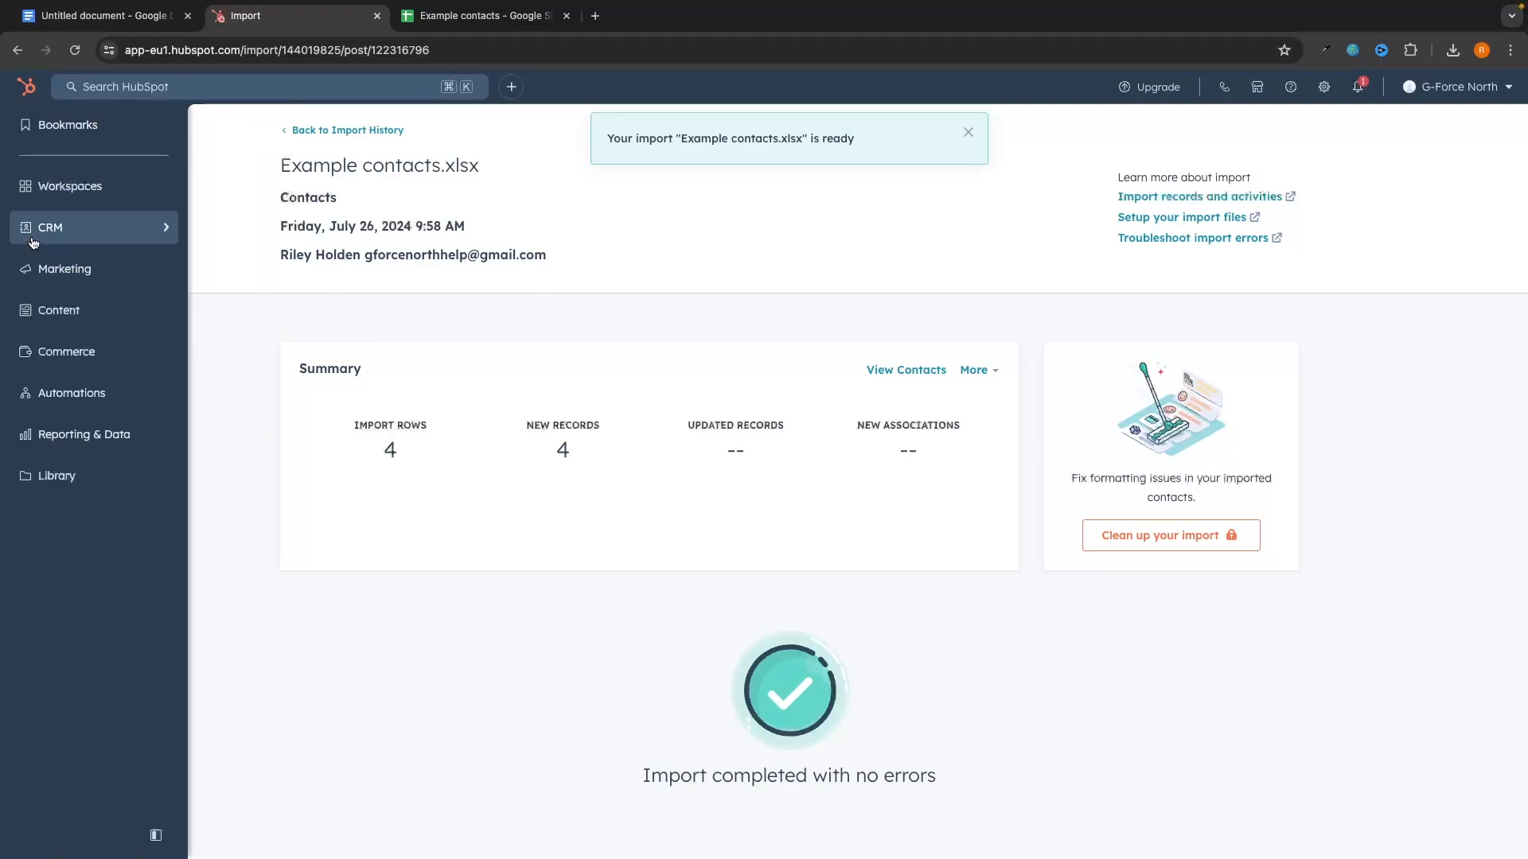
pyautogui.moveTo(93, 239)
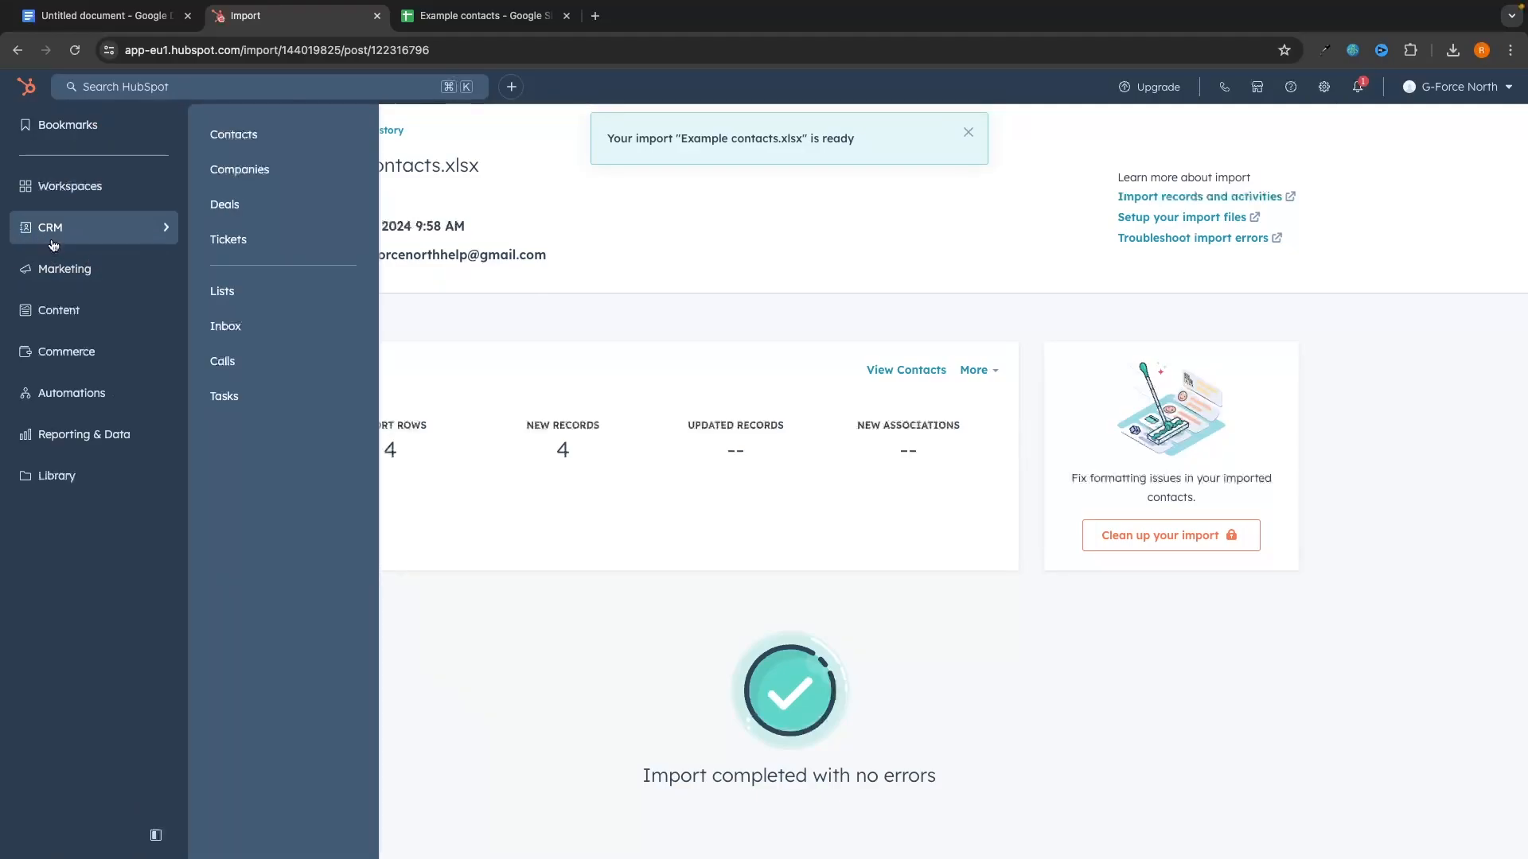
pyautogui.click(229, 133)
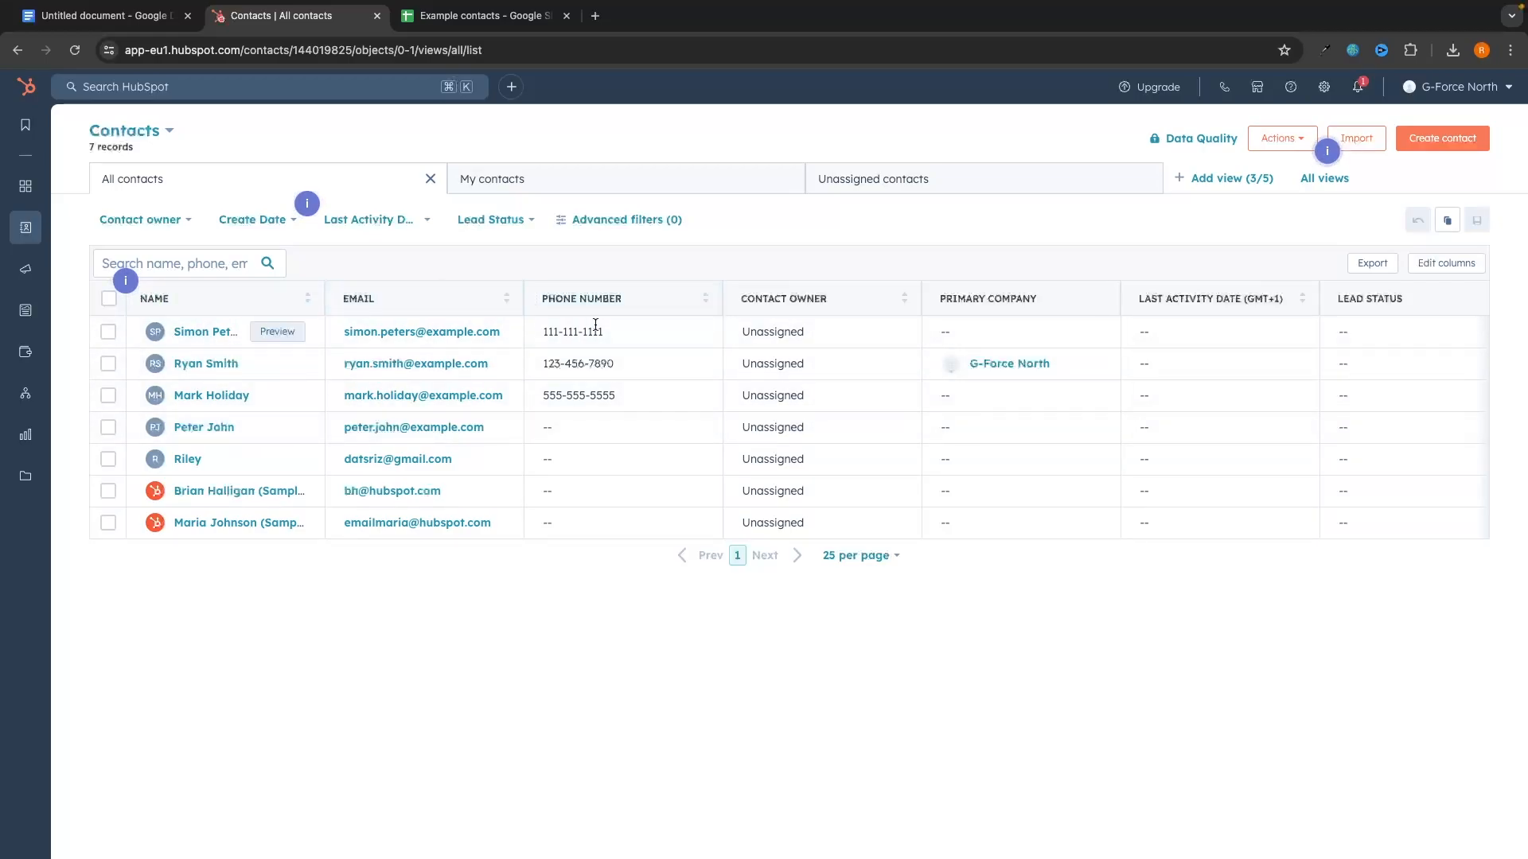
# Step: Open the contacts table's column editor and search for 'lead s'
pyautogui.hscroll(5, 977, 408)
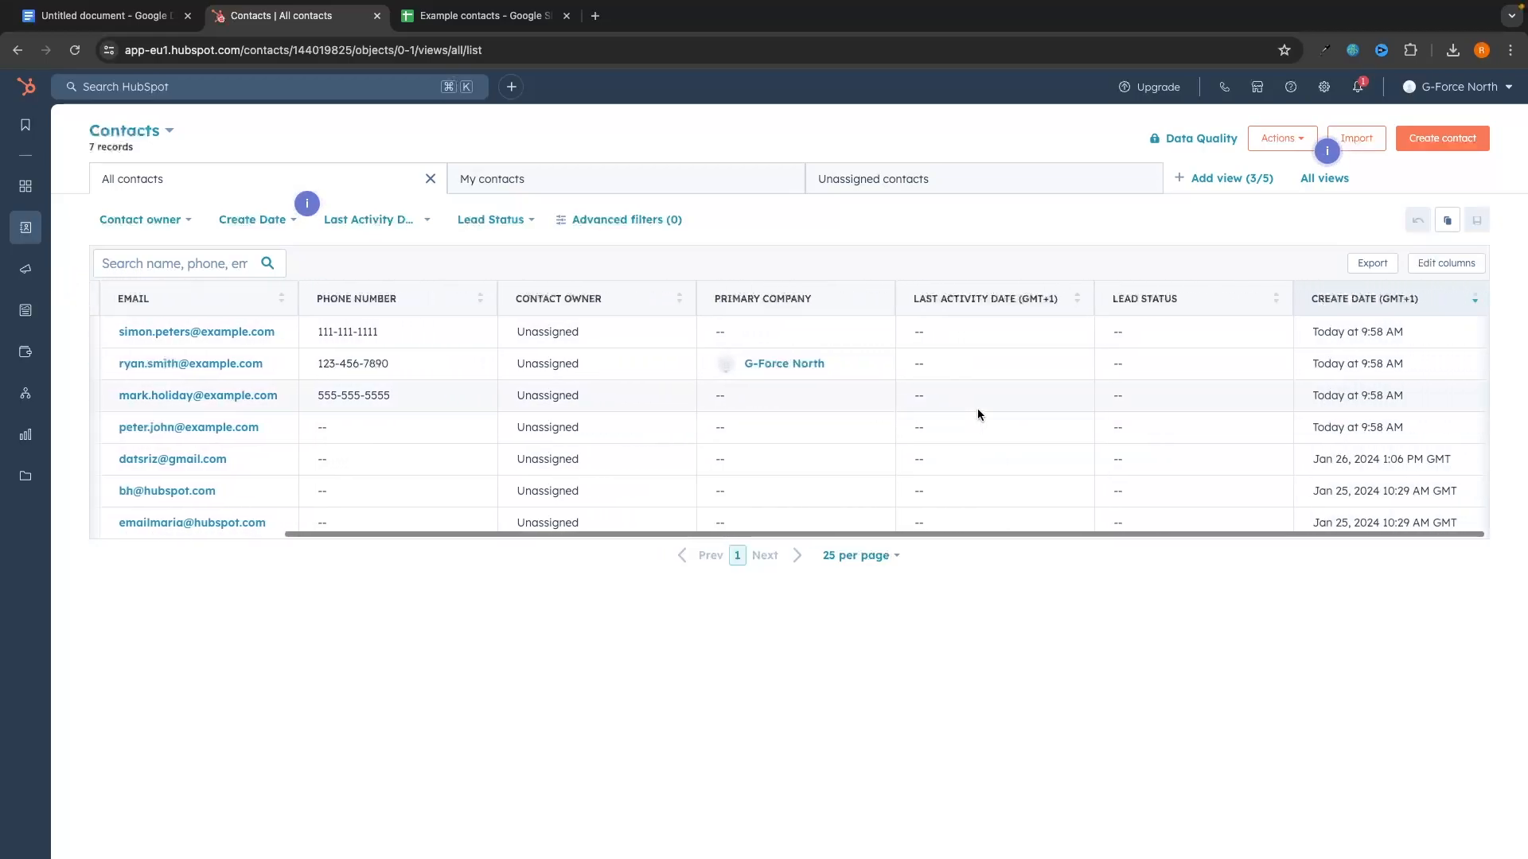
pyautogui.hscroll(-5, 978, 408)
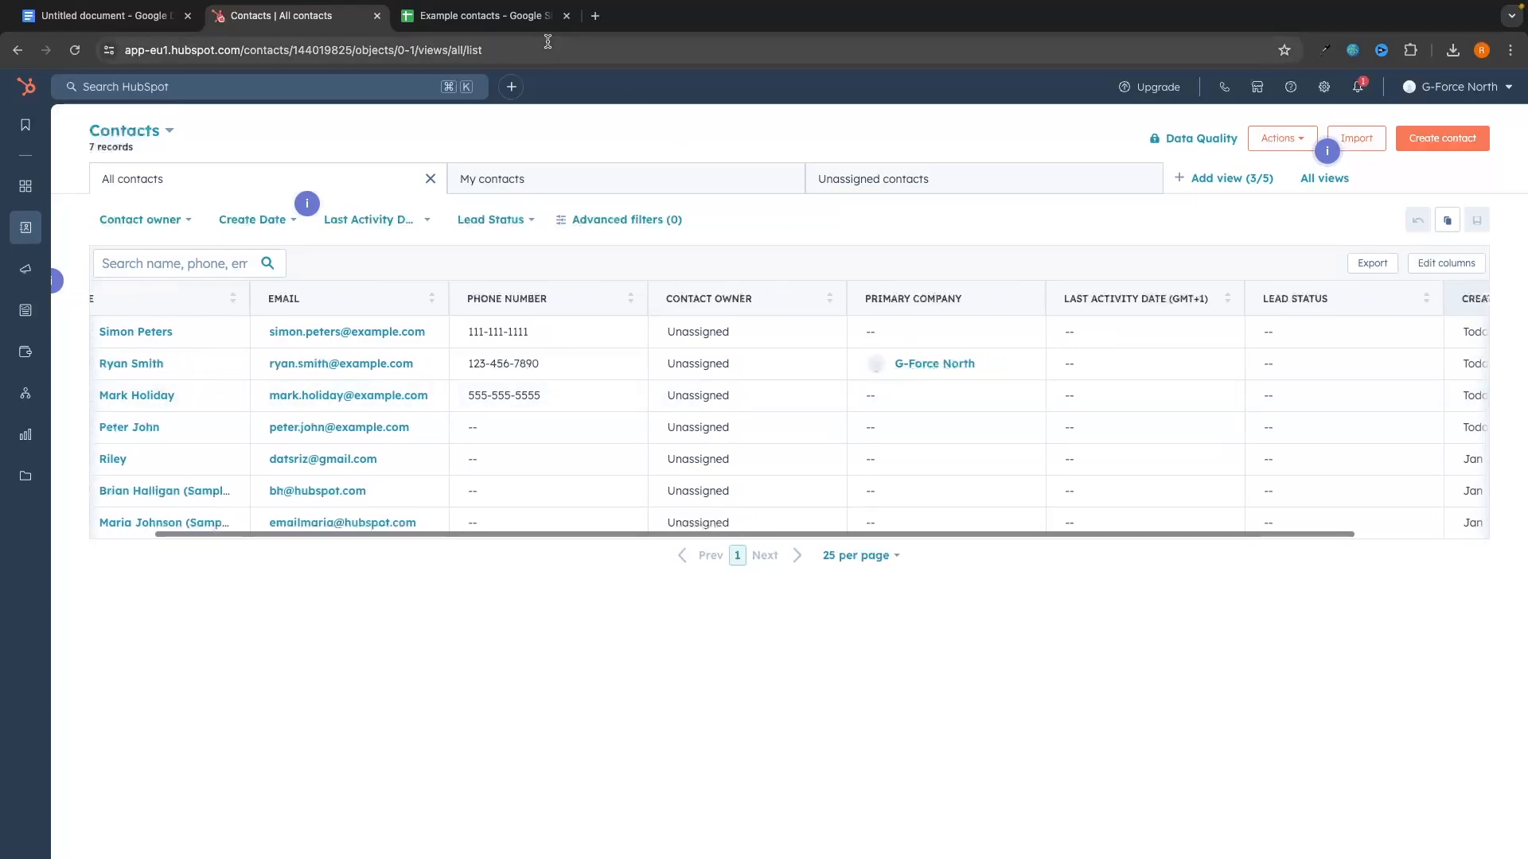
pyautogui.hotkey('ctrl', 'Tab')
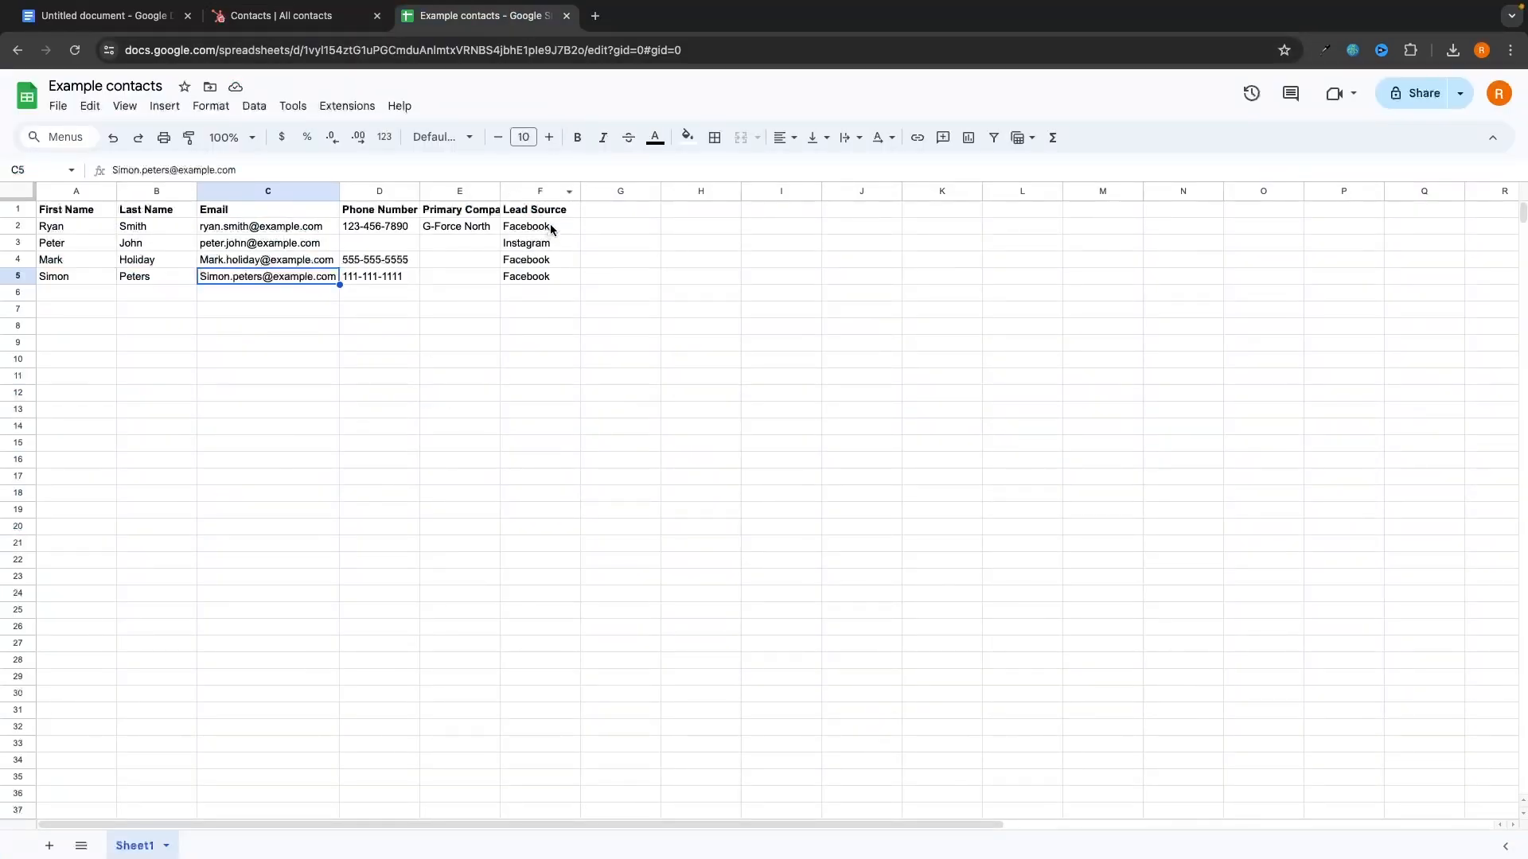
pyautogui.hotkey('ctrl', 'shift', 'Tab')
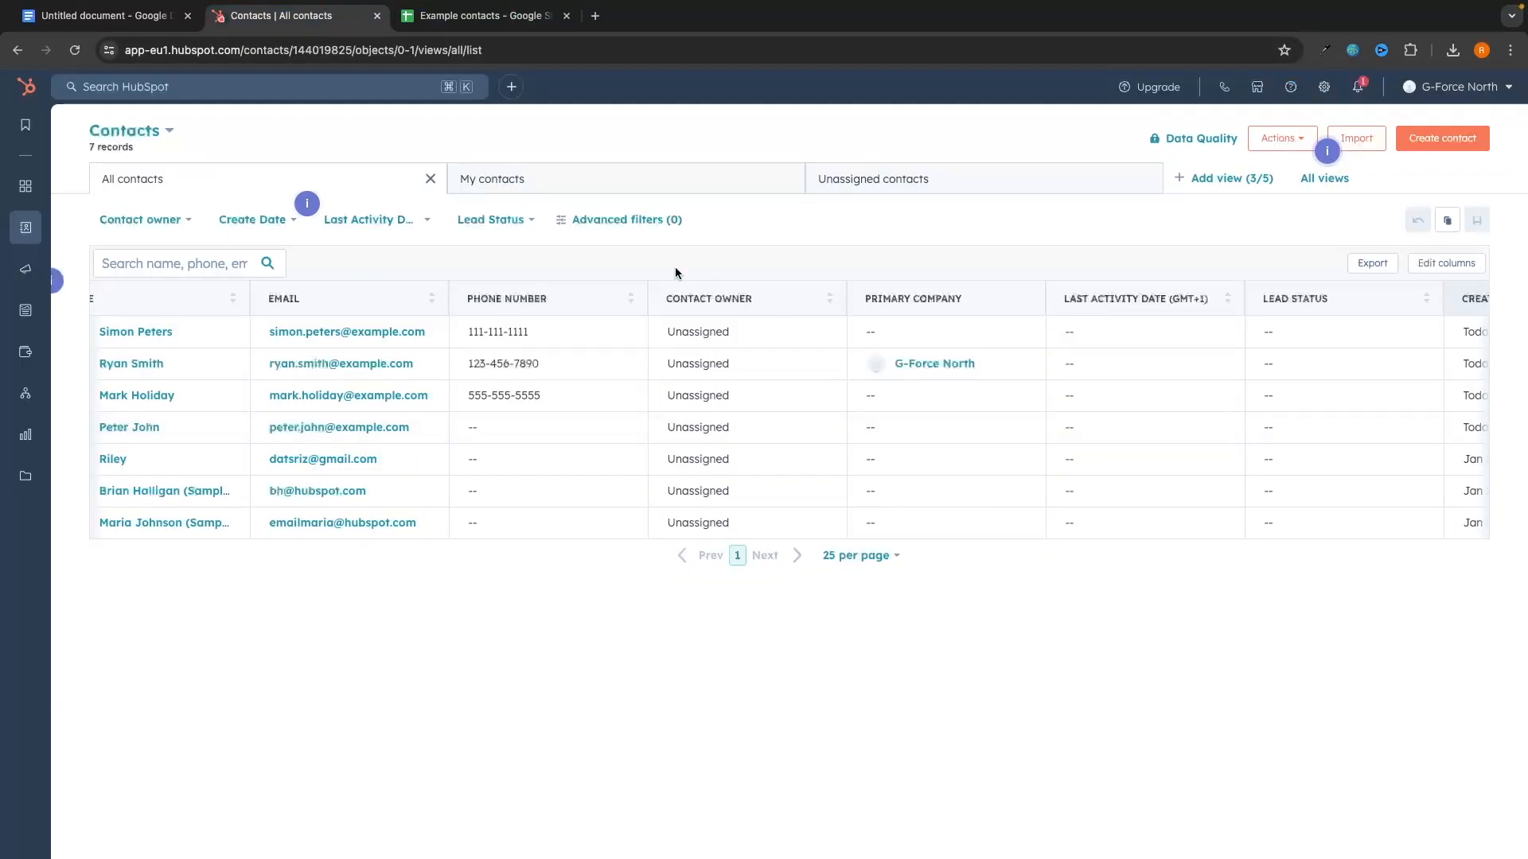
pyautogui.click(1430, 267)
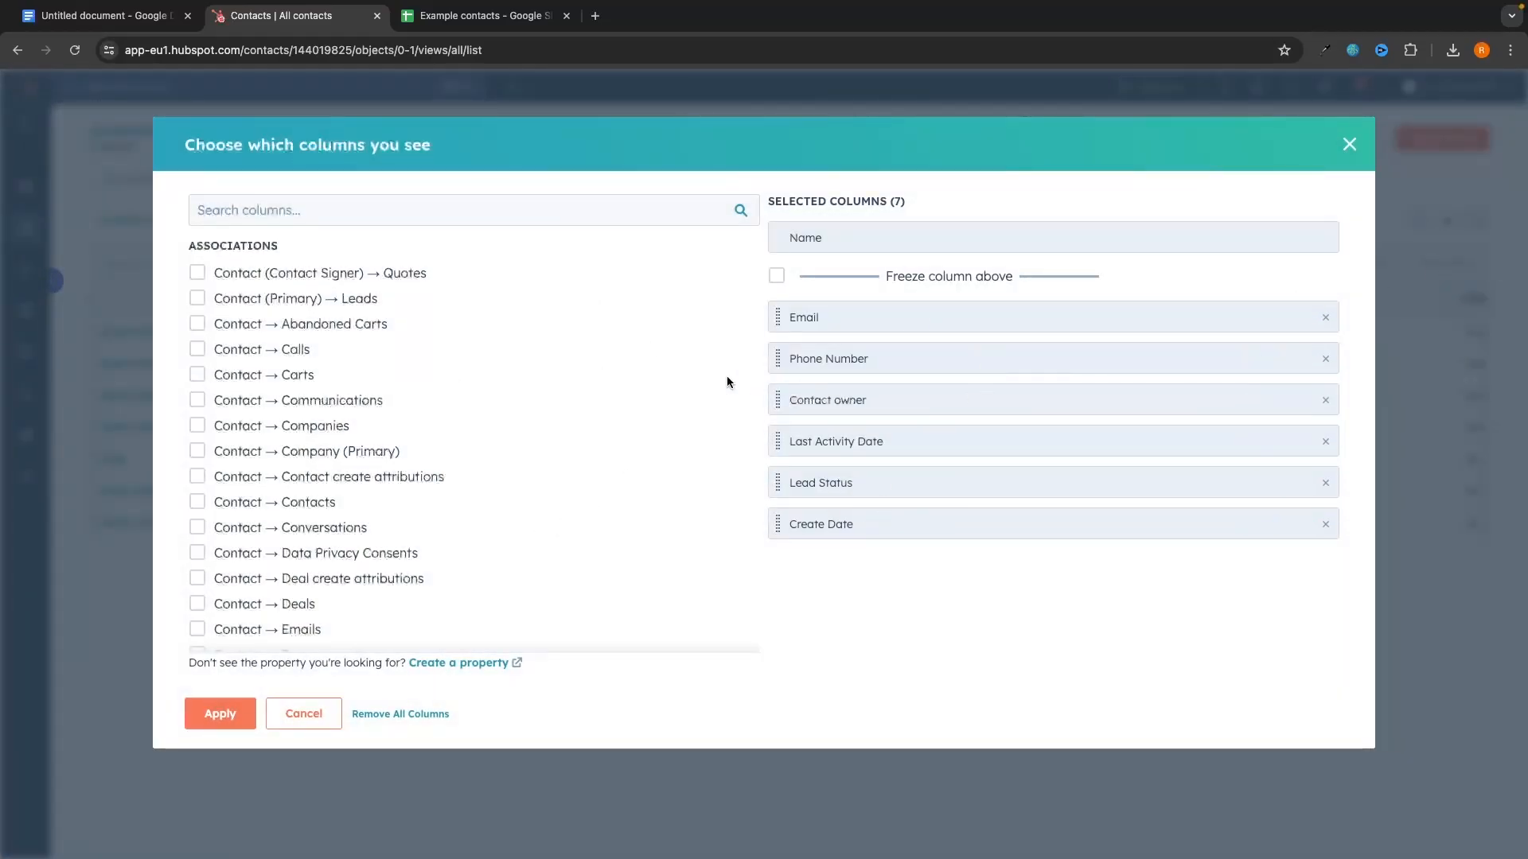
pyautogui.click(389, 207)
pyautogui.write('lead c')
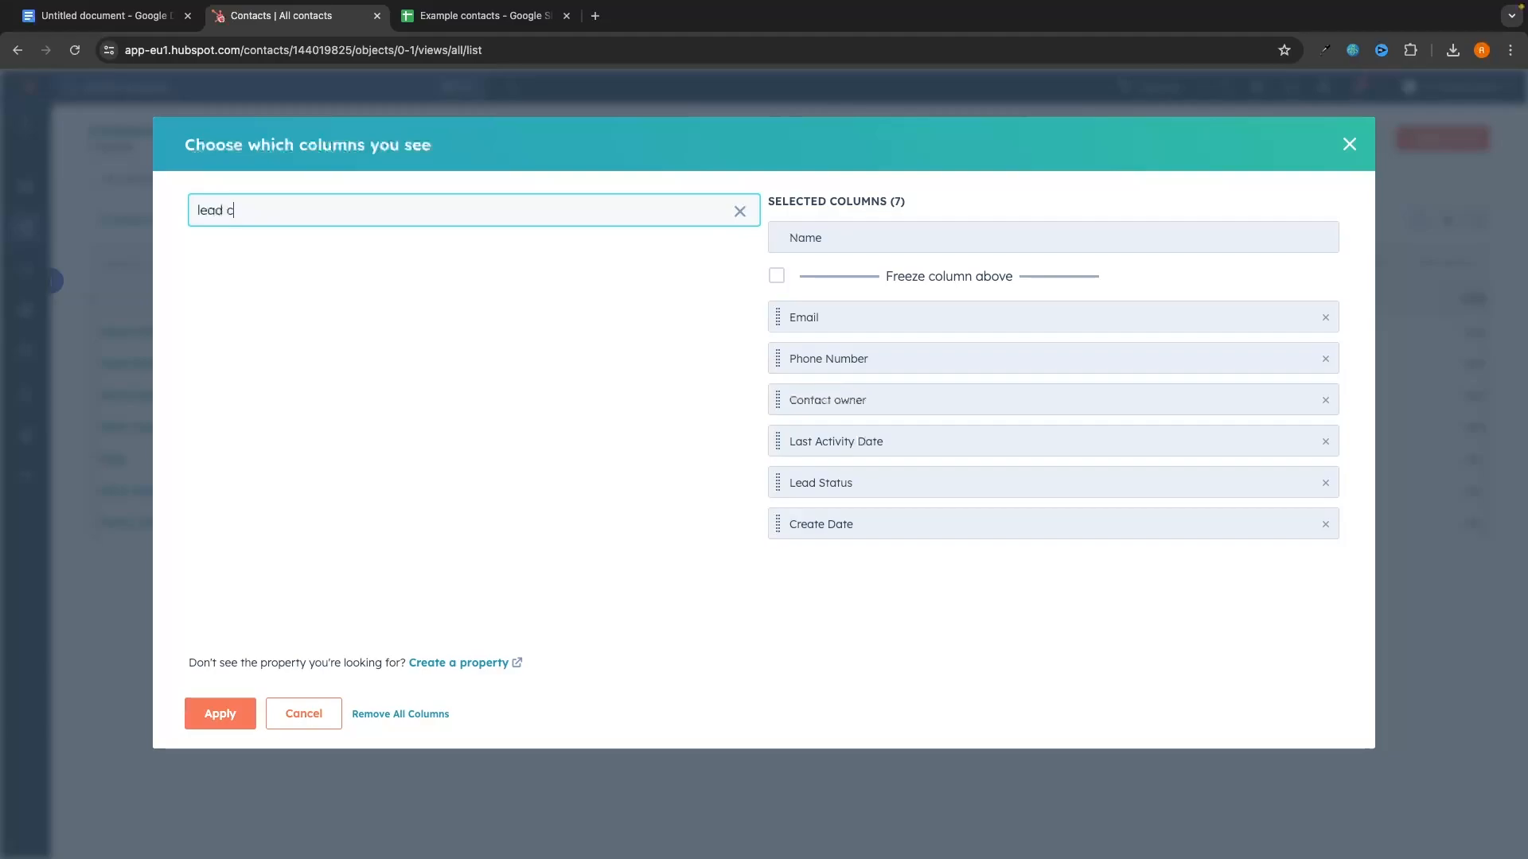
pyautogui.press('BackSpace')
pyautogui.write('s')
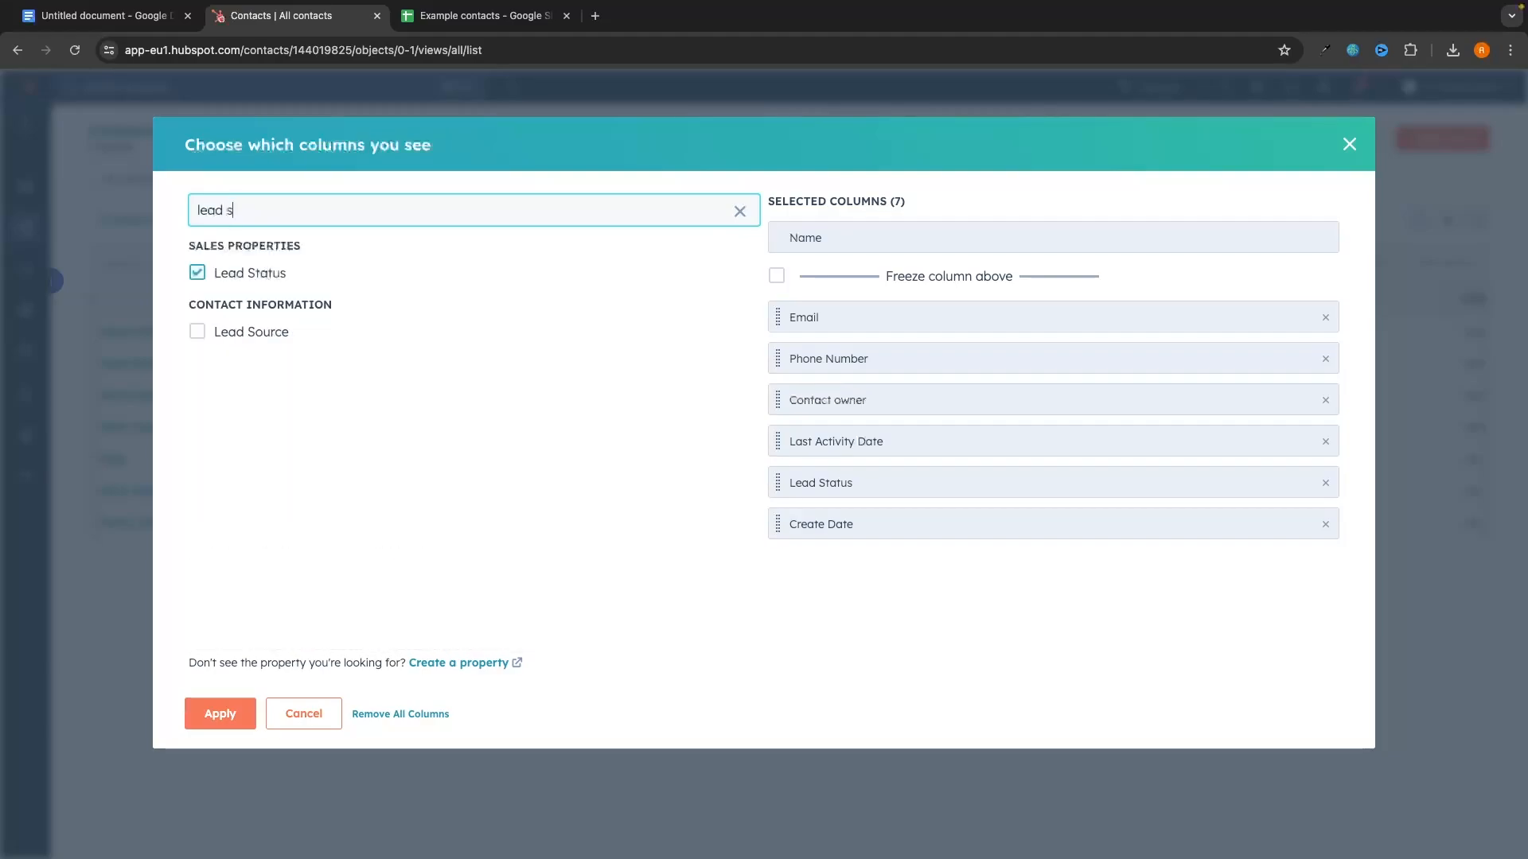
# Step: Add Lead Source, position it right after Contact owner, and apply the layout
pyautogui.click(215, 334)
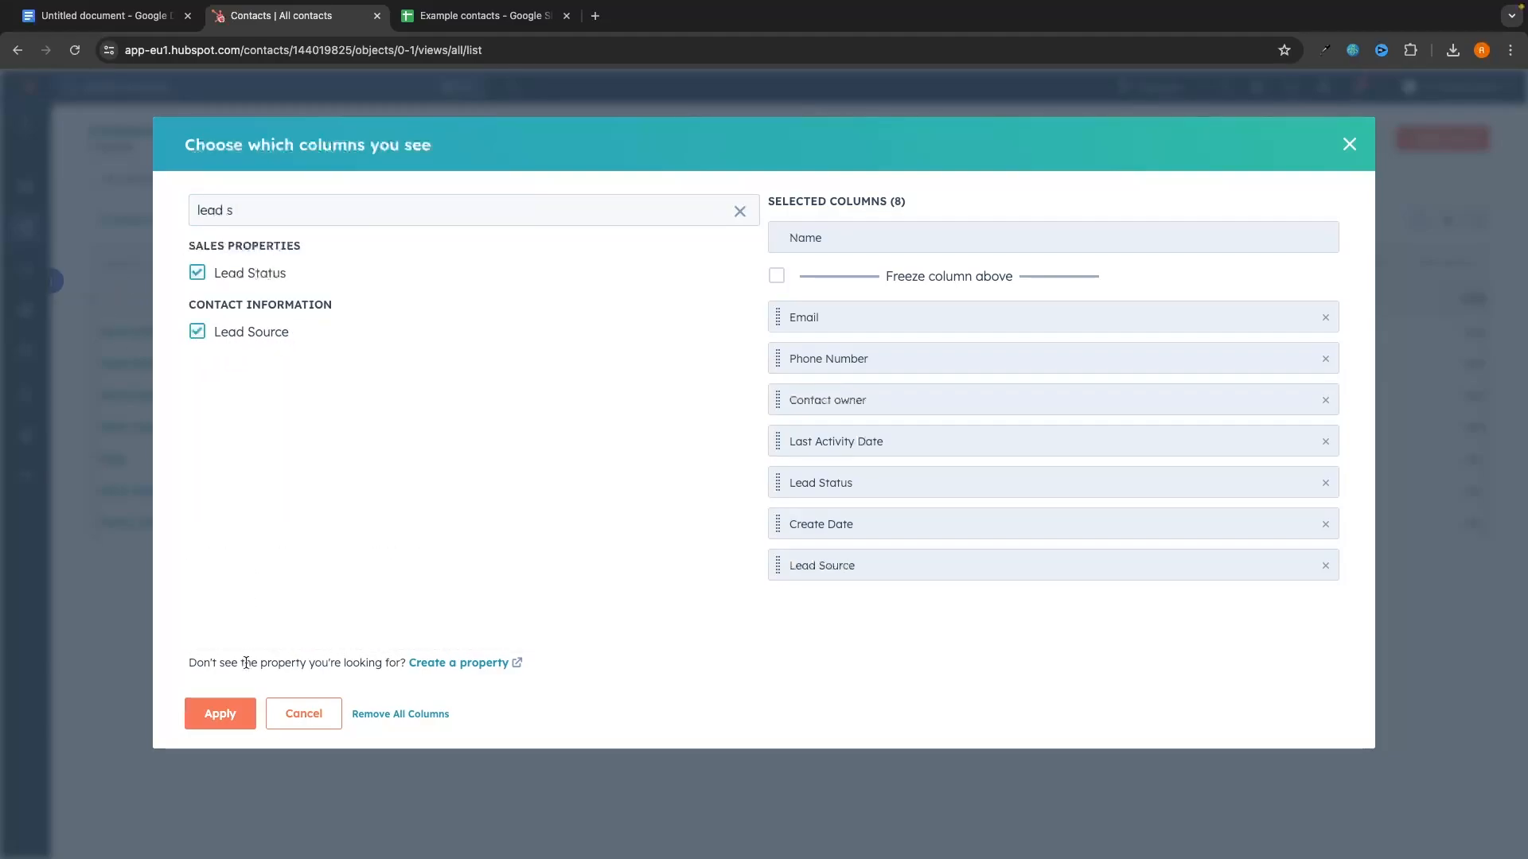
pyautogui.moveTo(778, 565); pyautogui.dragTo(785, 425)
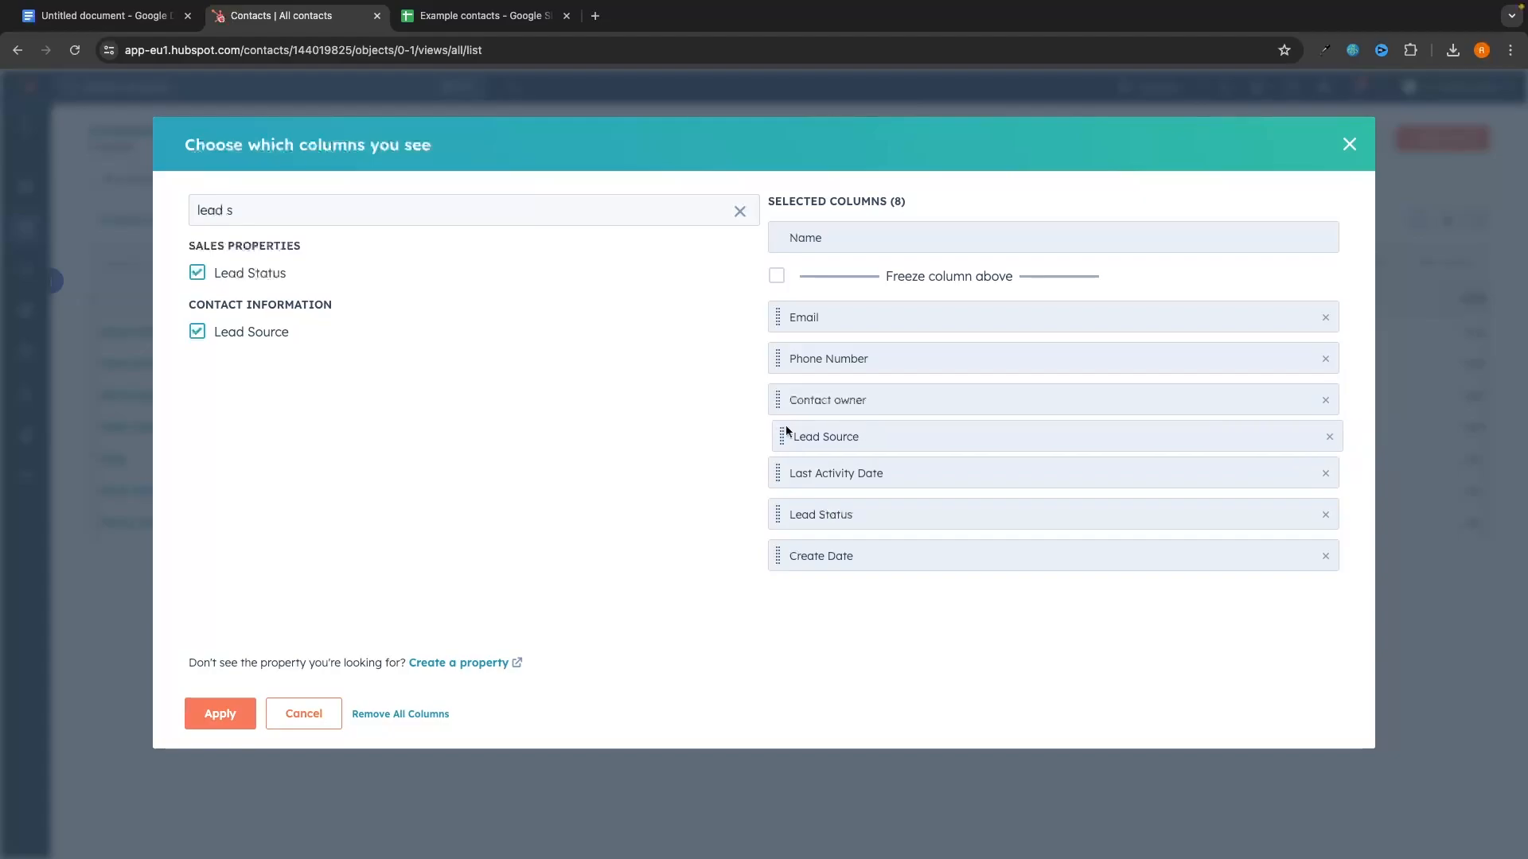
pyautogui.click(219, 714)
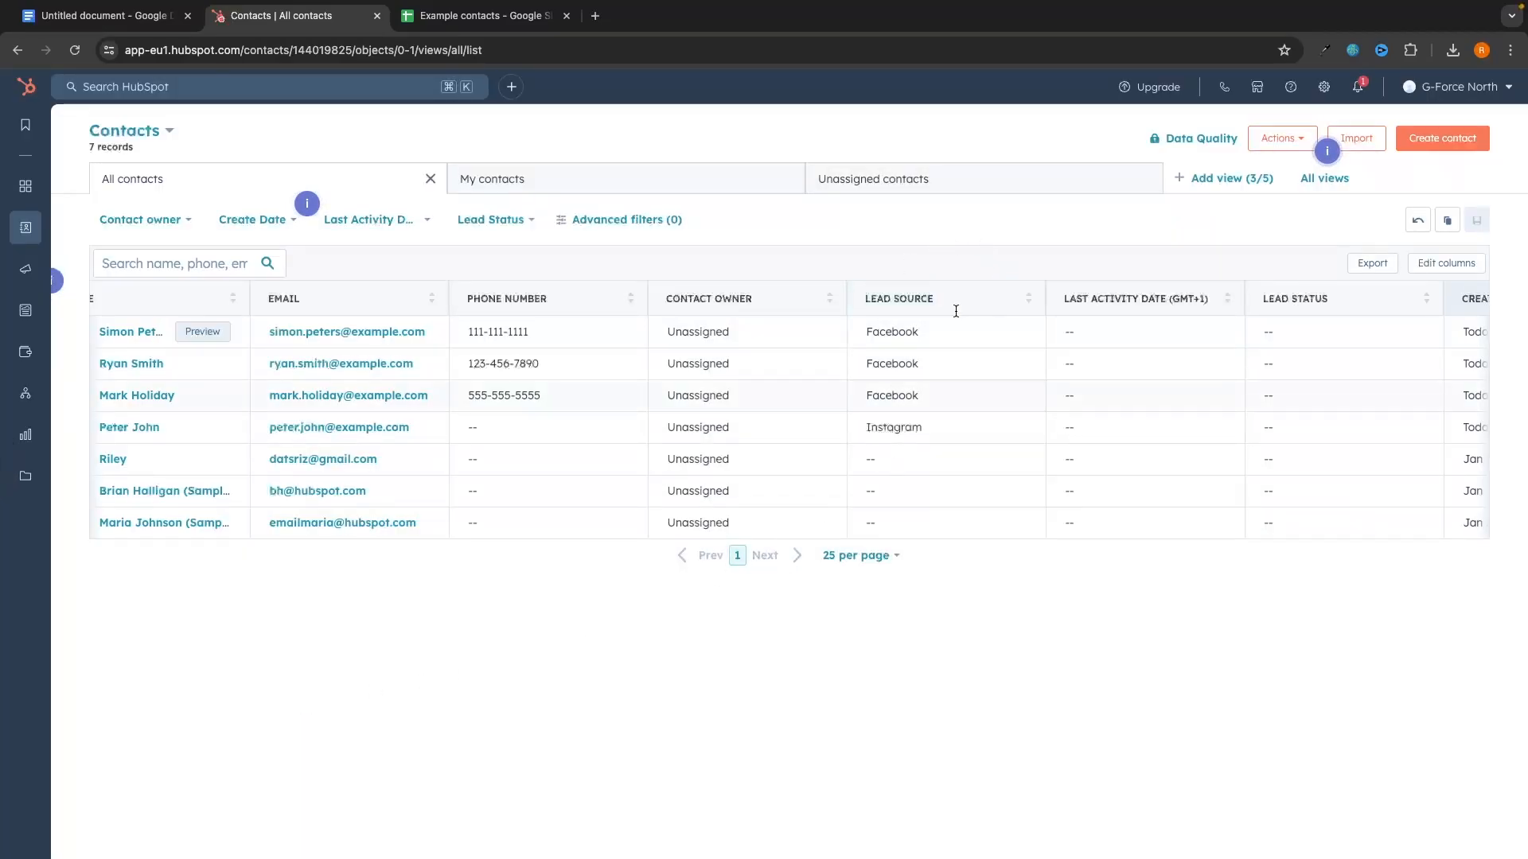
pyautogui.hscroll(-1, 827, 363)
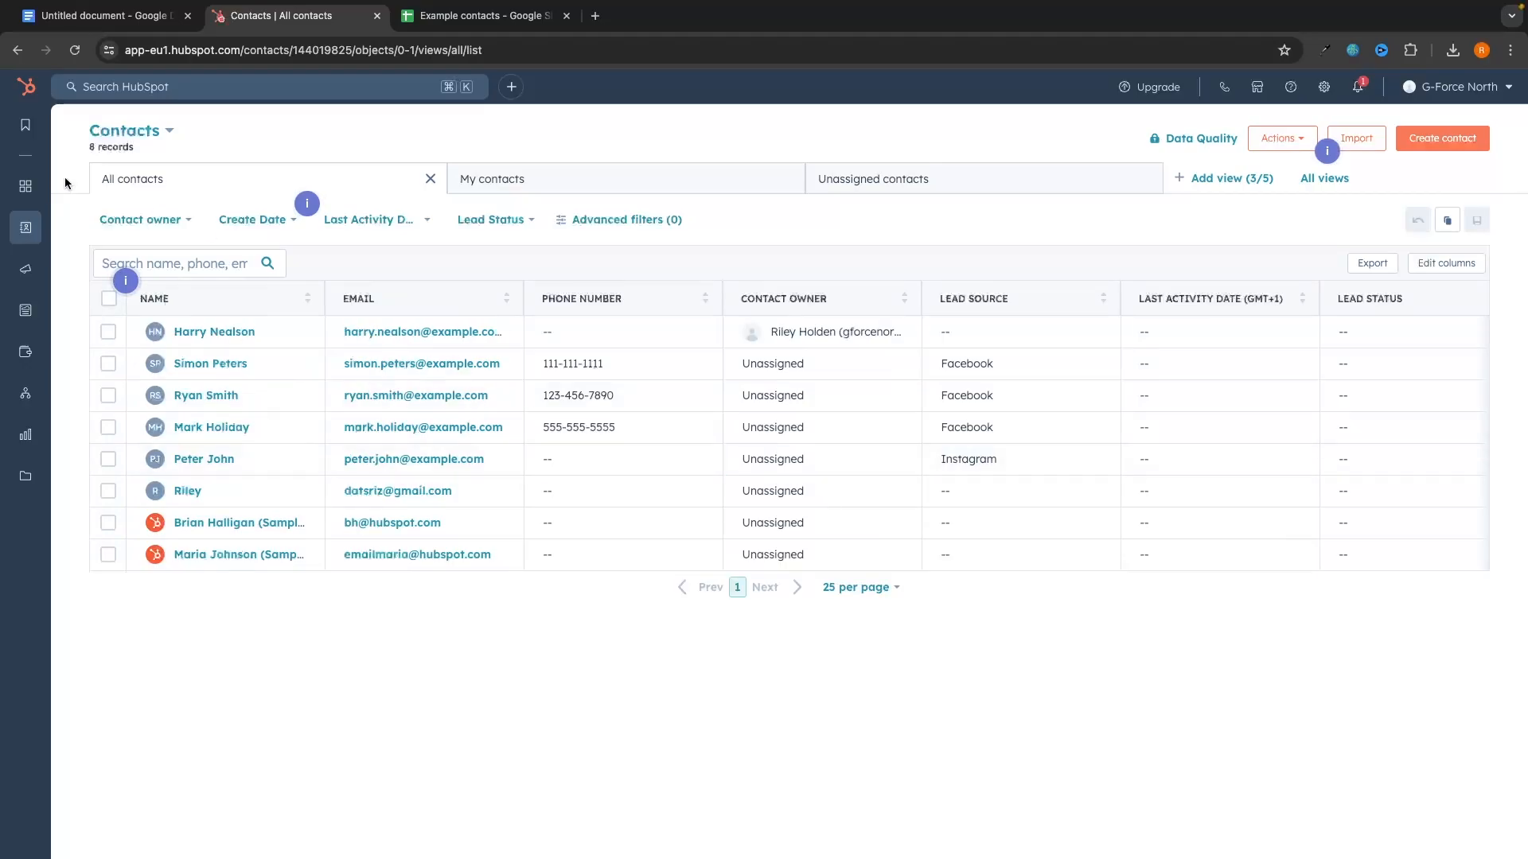
# Step: Browse the saved Example contacts.xlsx list, then go from Contacts to the Imports page
pyautogui.moveTo(29, 231)
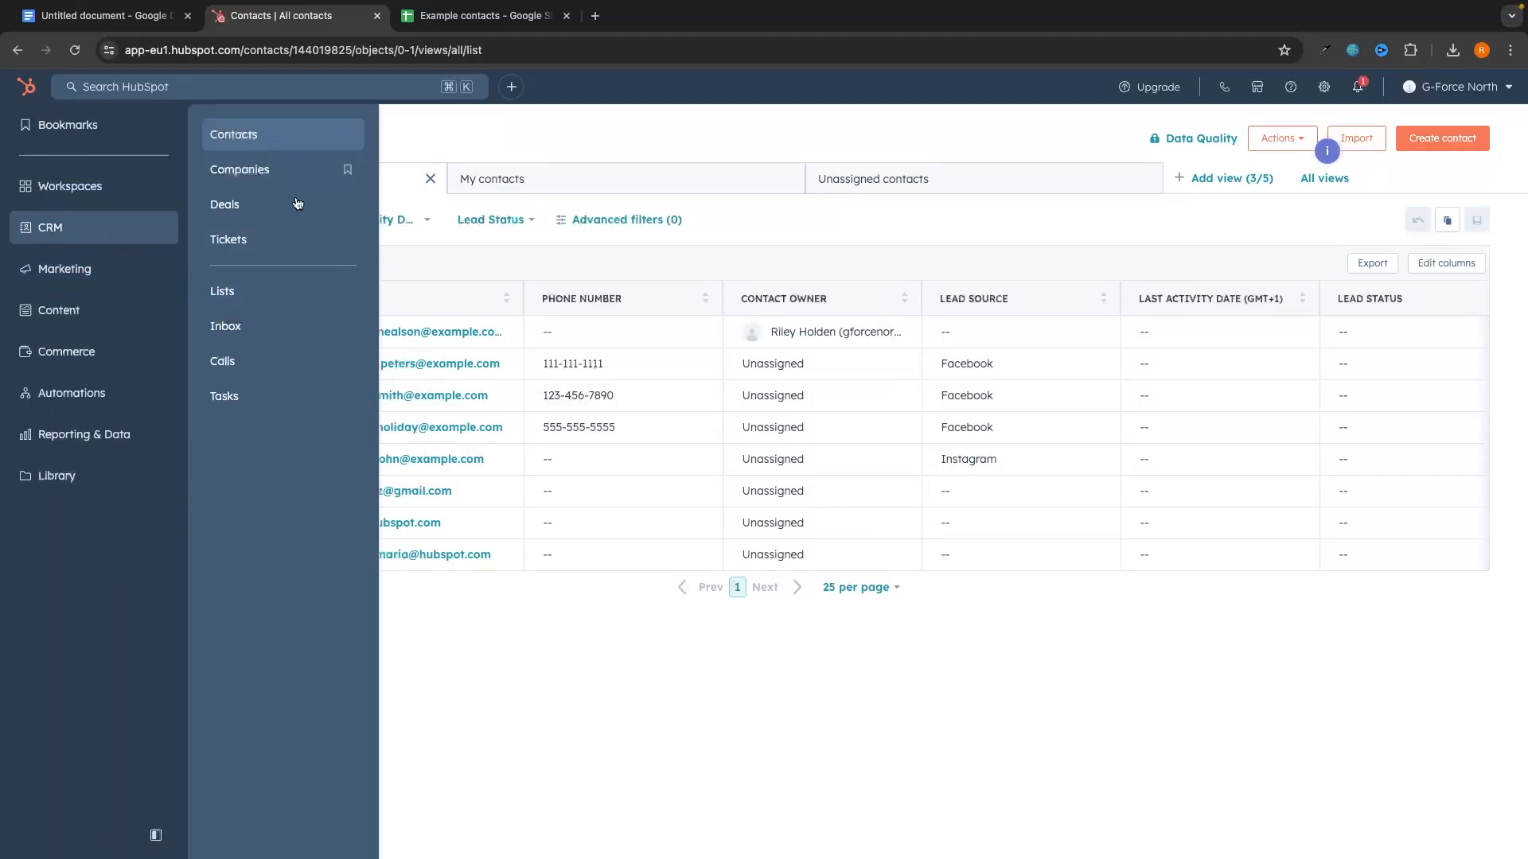
pyautogui.click(230, 294)
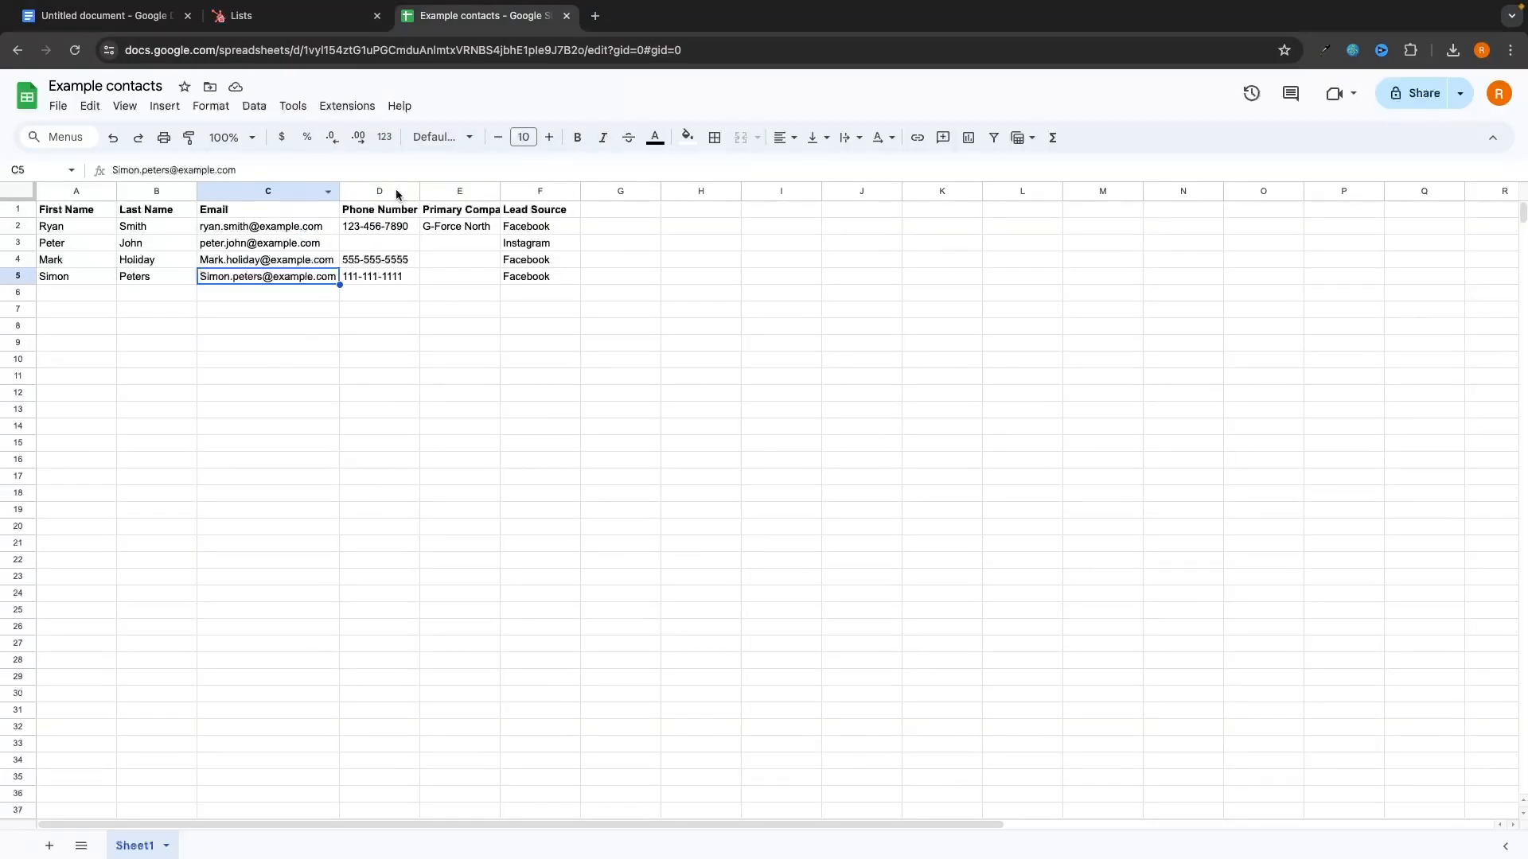
pyautogui.click(344, 18)
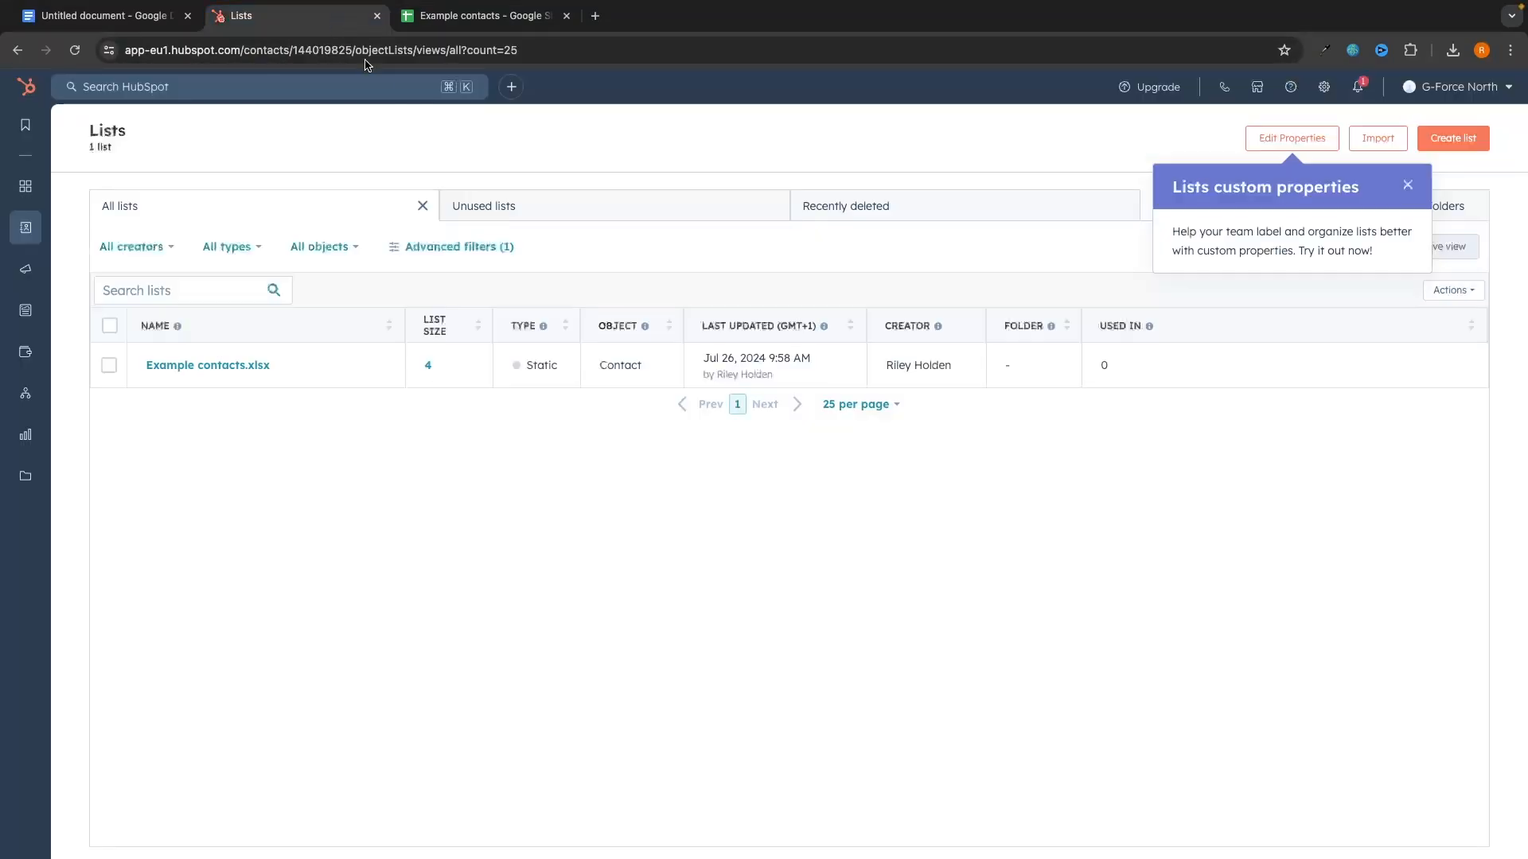
pyautogui.click(174, 364)
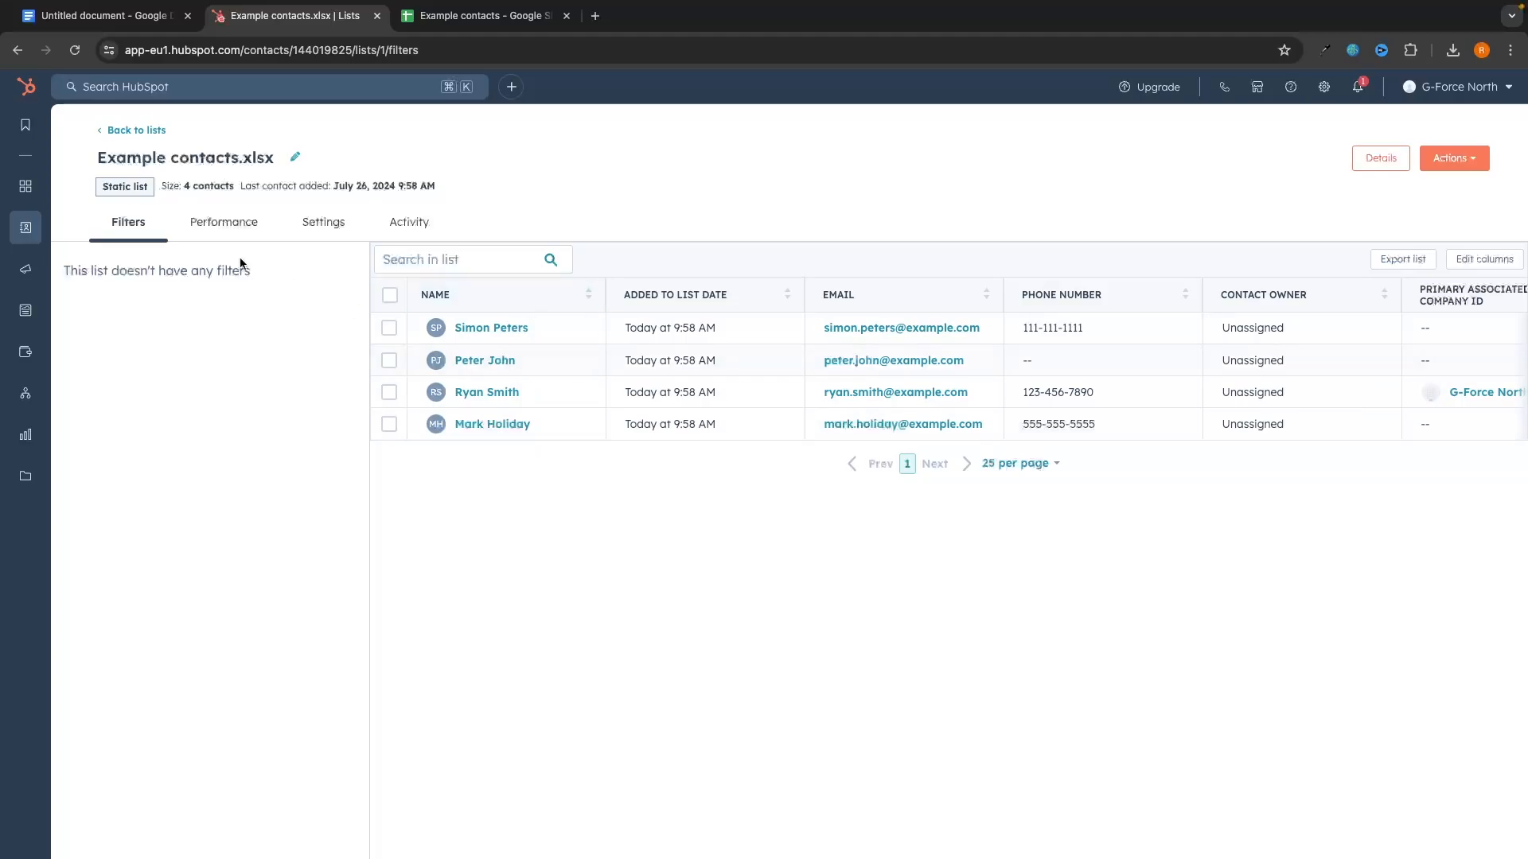
pyautogui.moveTo(50, 233)
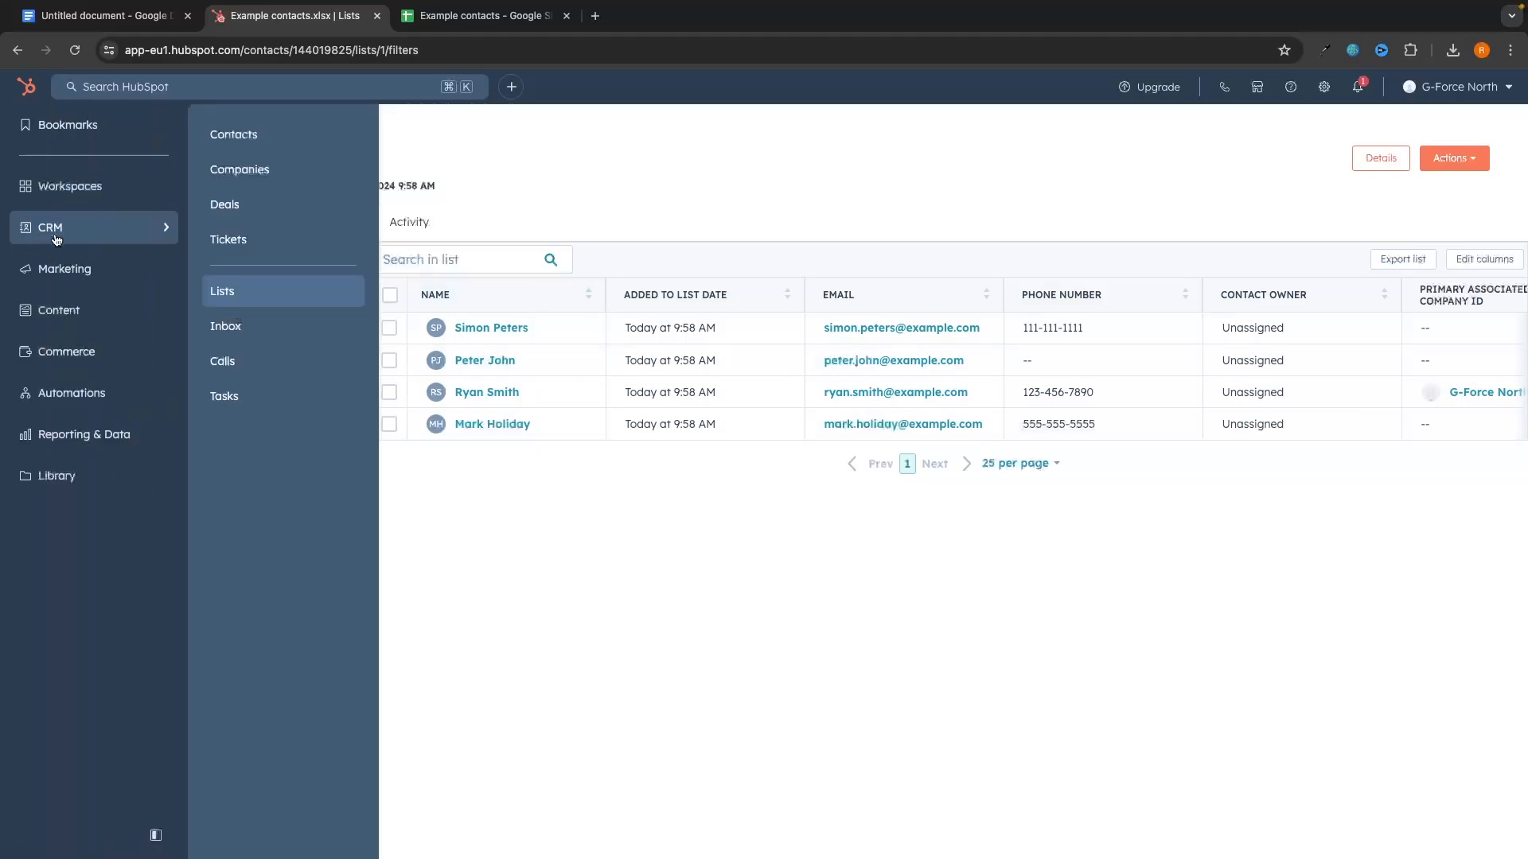
pyautogui.click(289, 142)
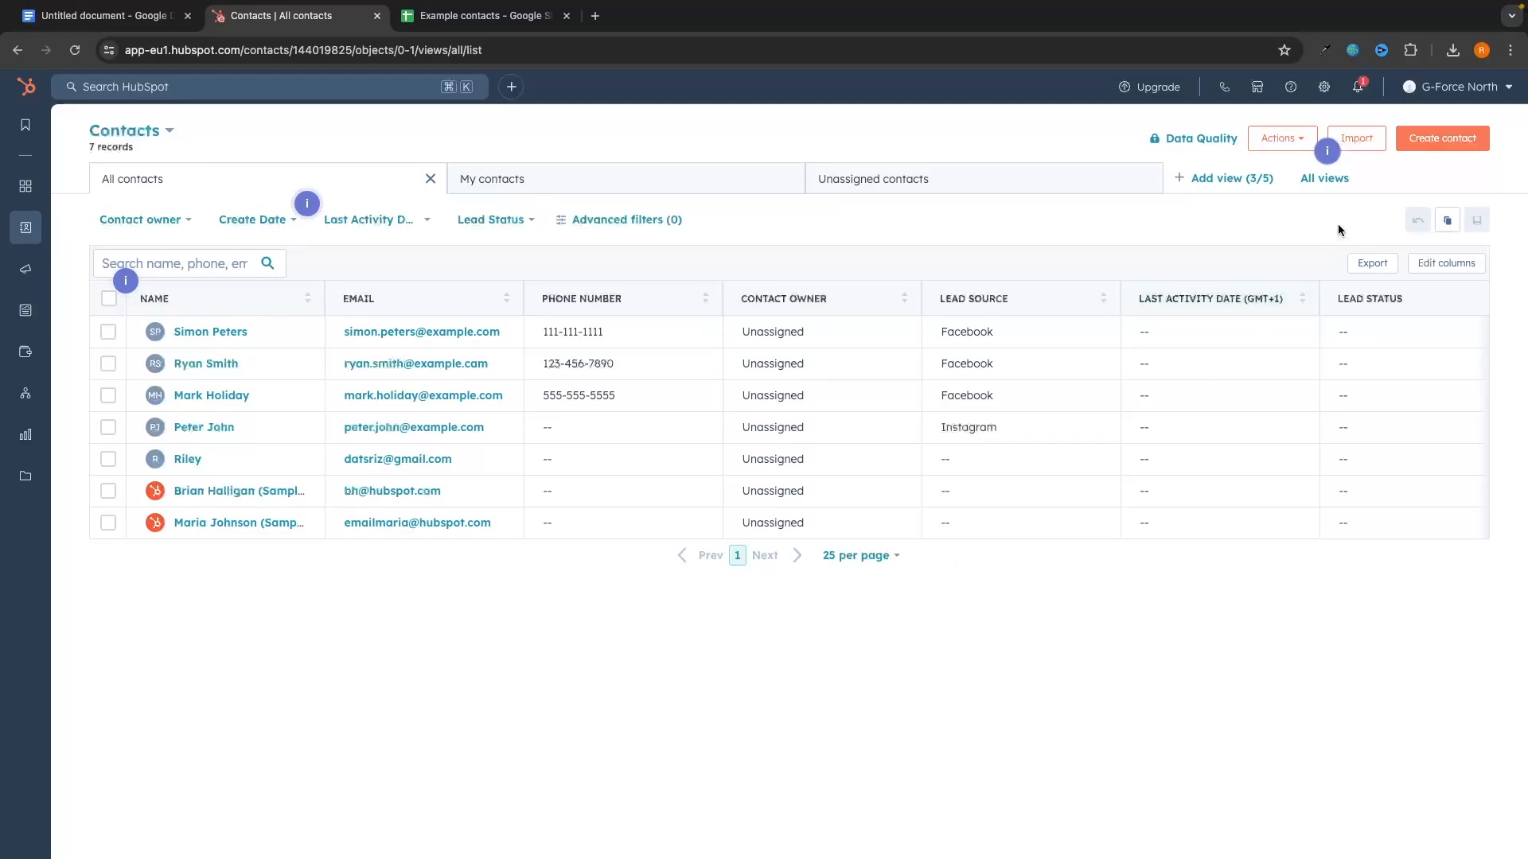
pyautogui.click(1362, 141)
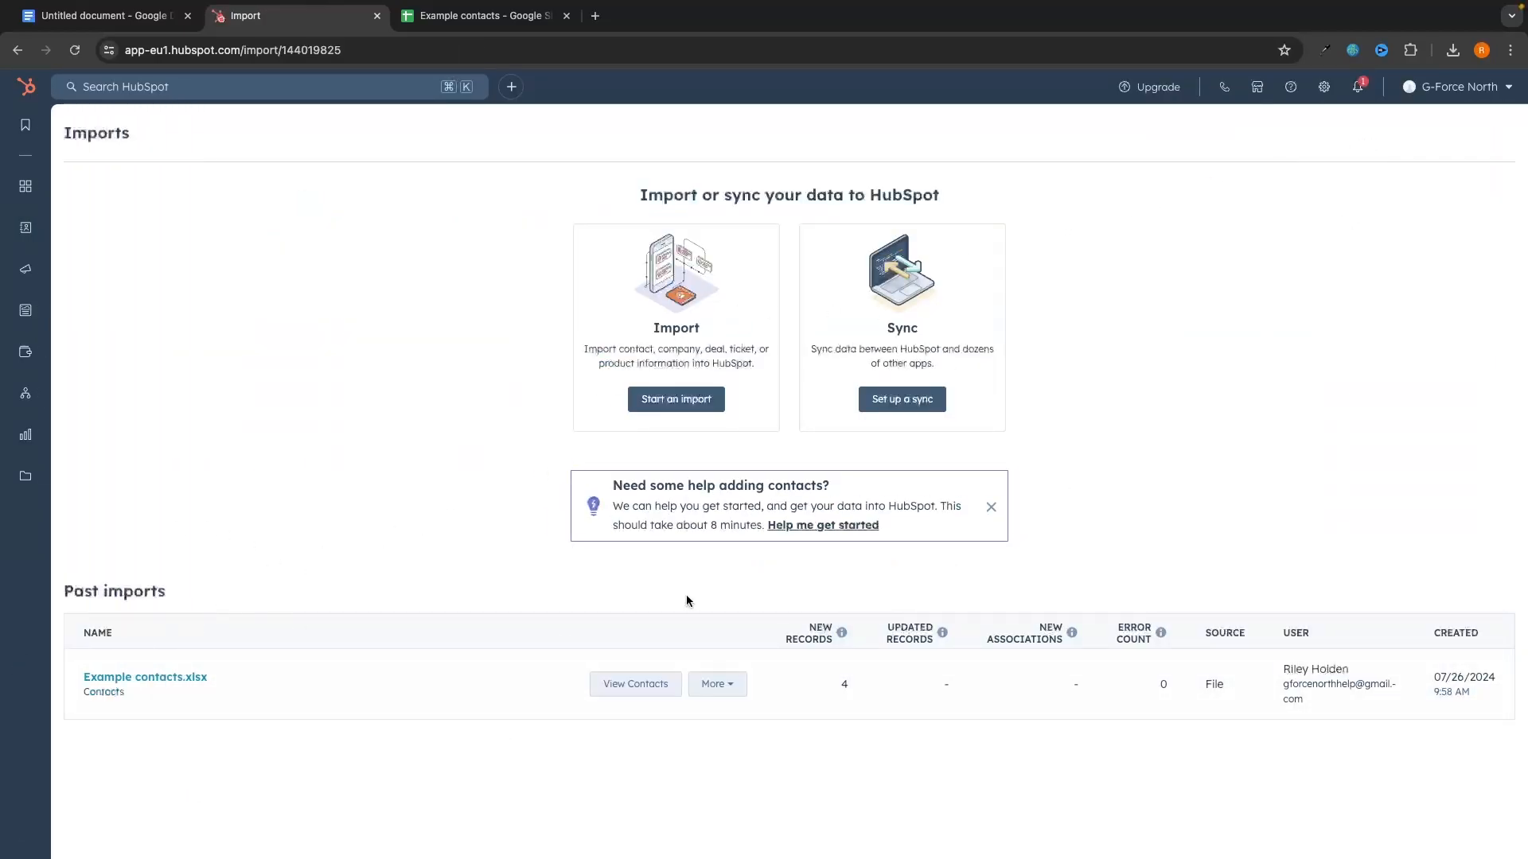
# Step: Glance at the spreadsheet, then open Set up a sync and view the Mailchimp data-sync app
pyautogui.click(487, 24)
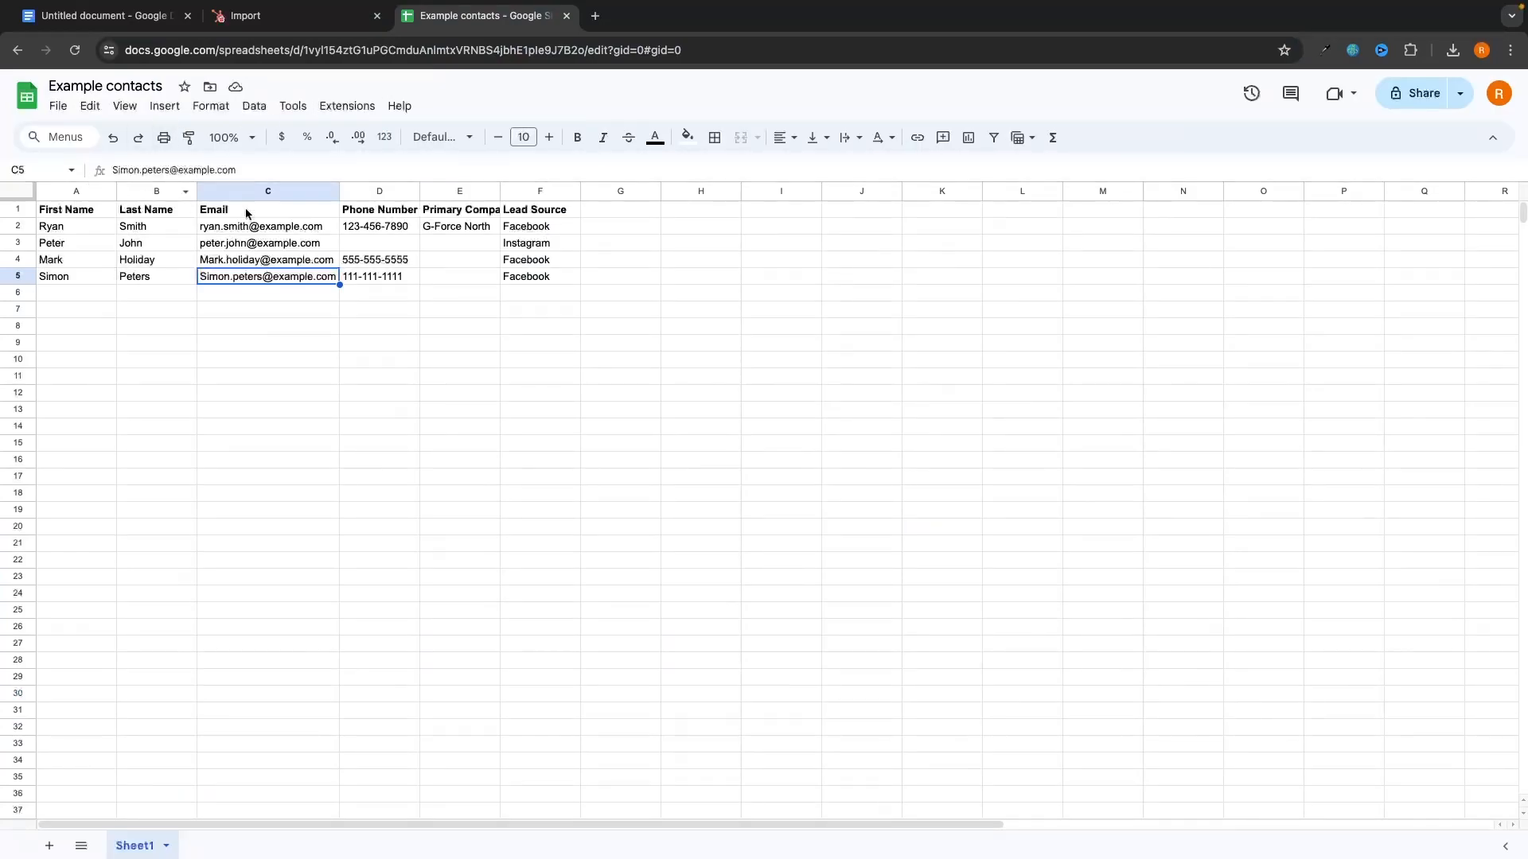
pyautogui.click(327, 26)
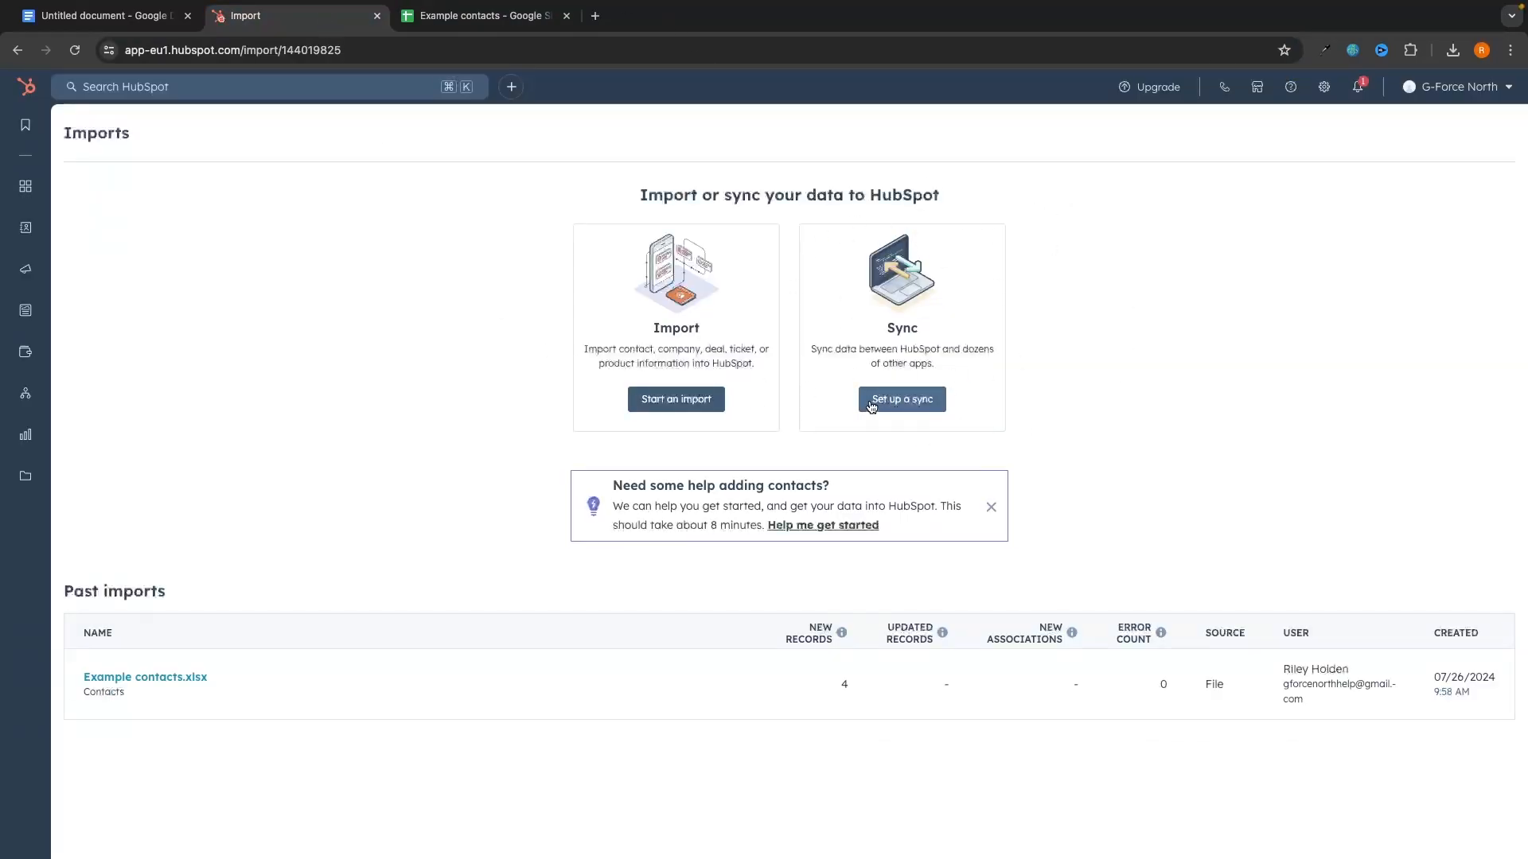
pyautogui.click(896, 406)
pyautogui.scroll(-10, 1359, 383)
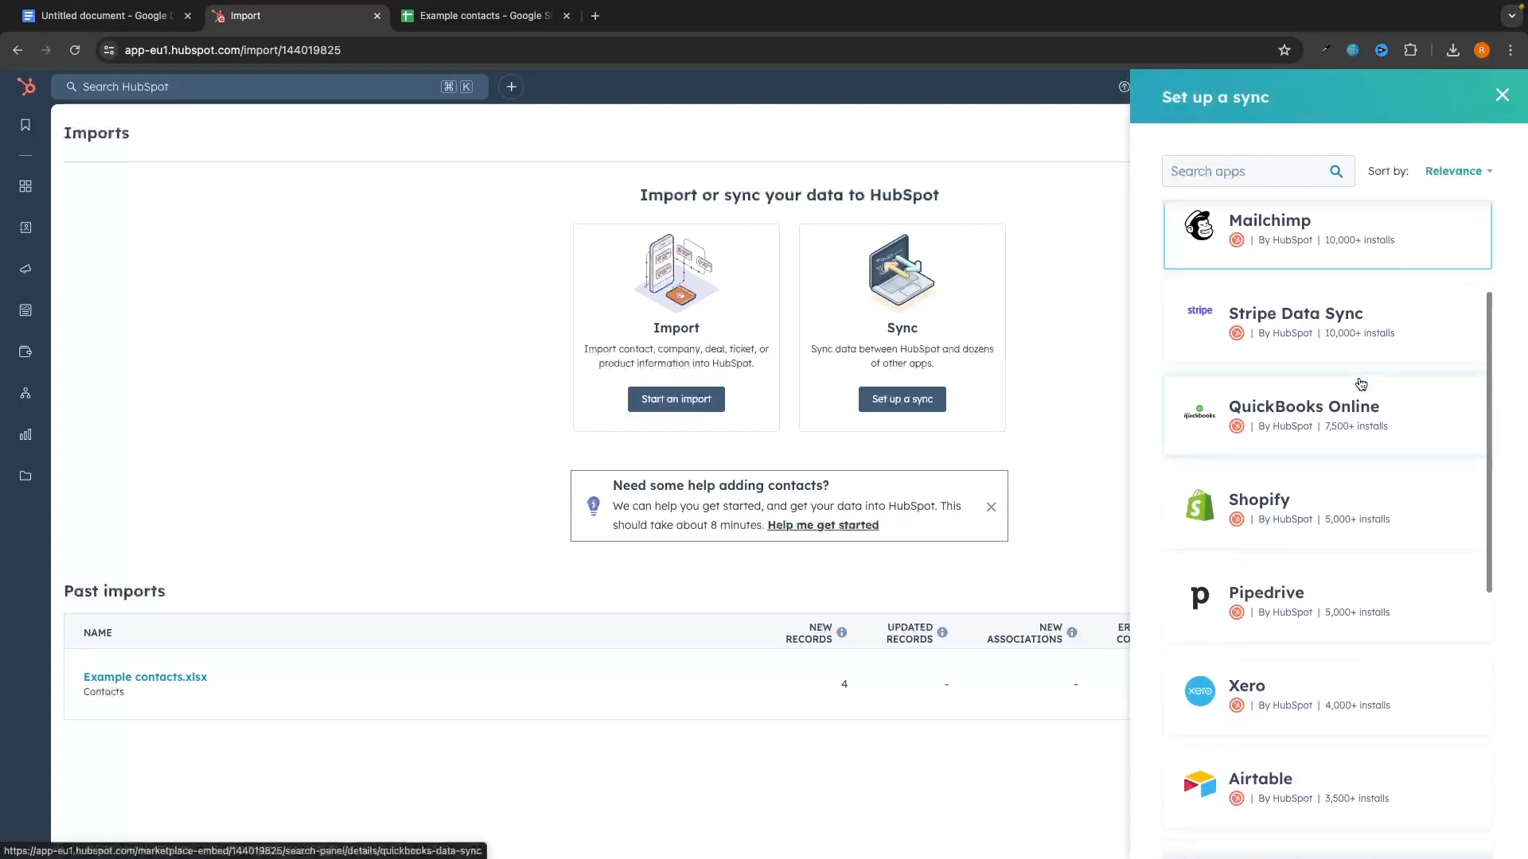
pyautogui.scroll(4, 1361, 384)
pyautogui.scroll(6, 1361, 384)
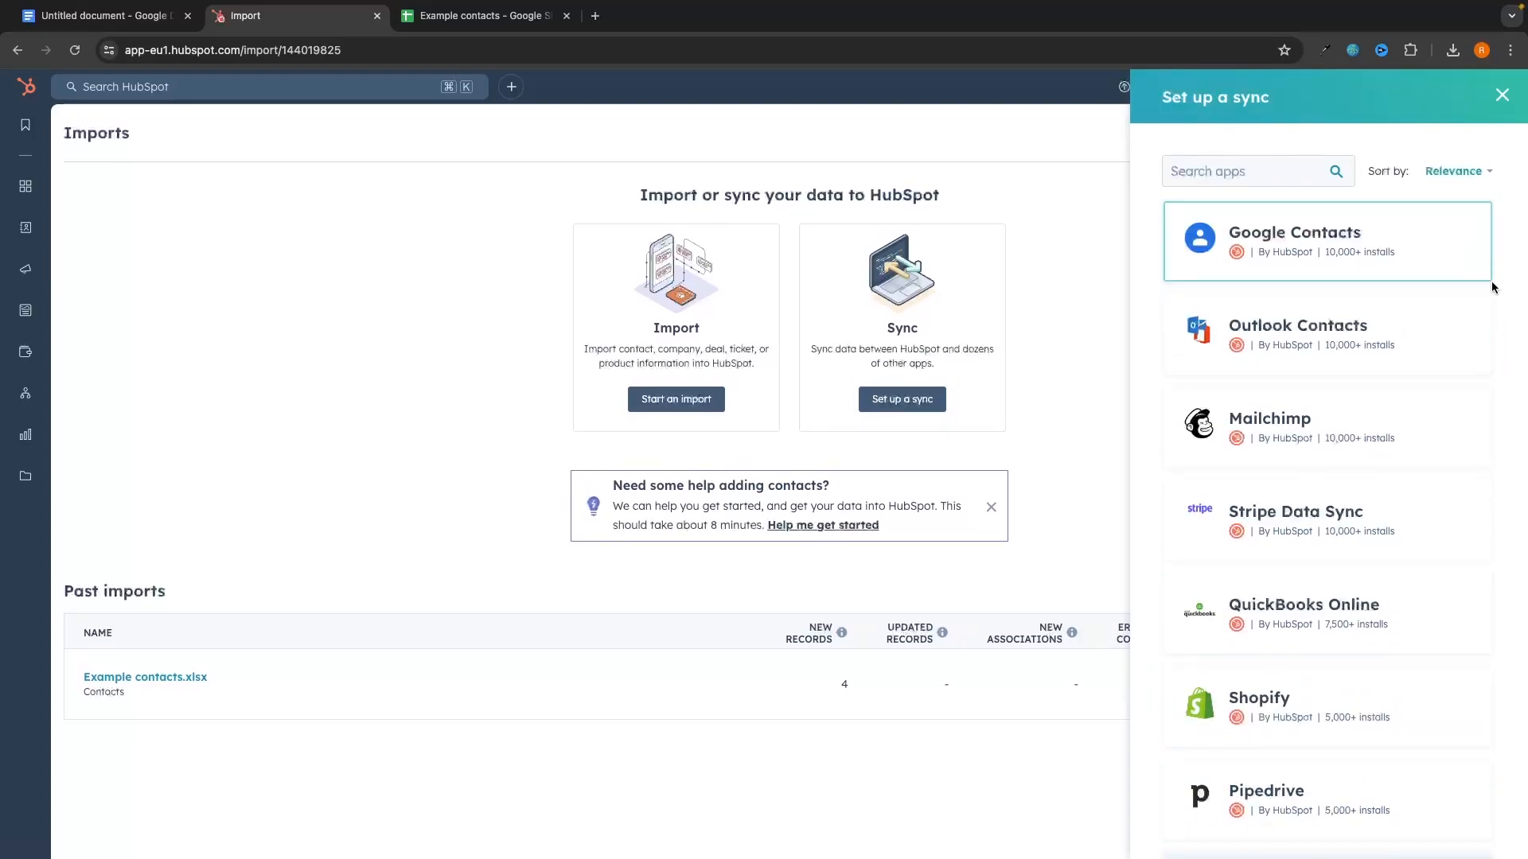
pyautogui.click(1396, 417)
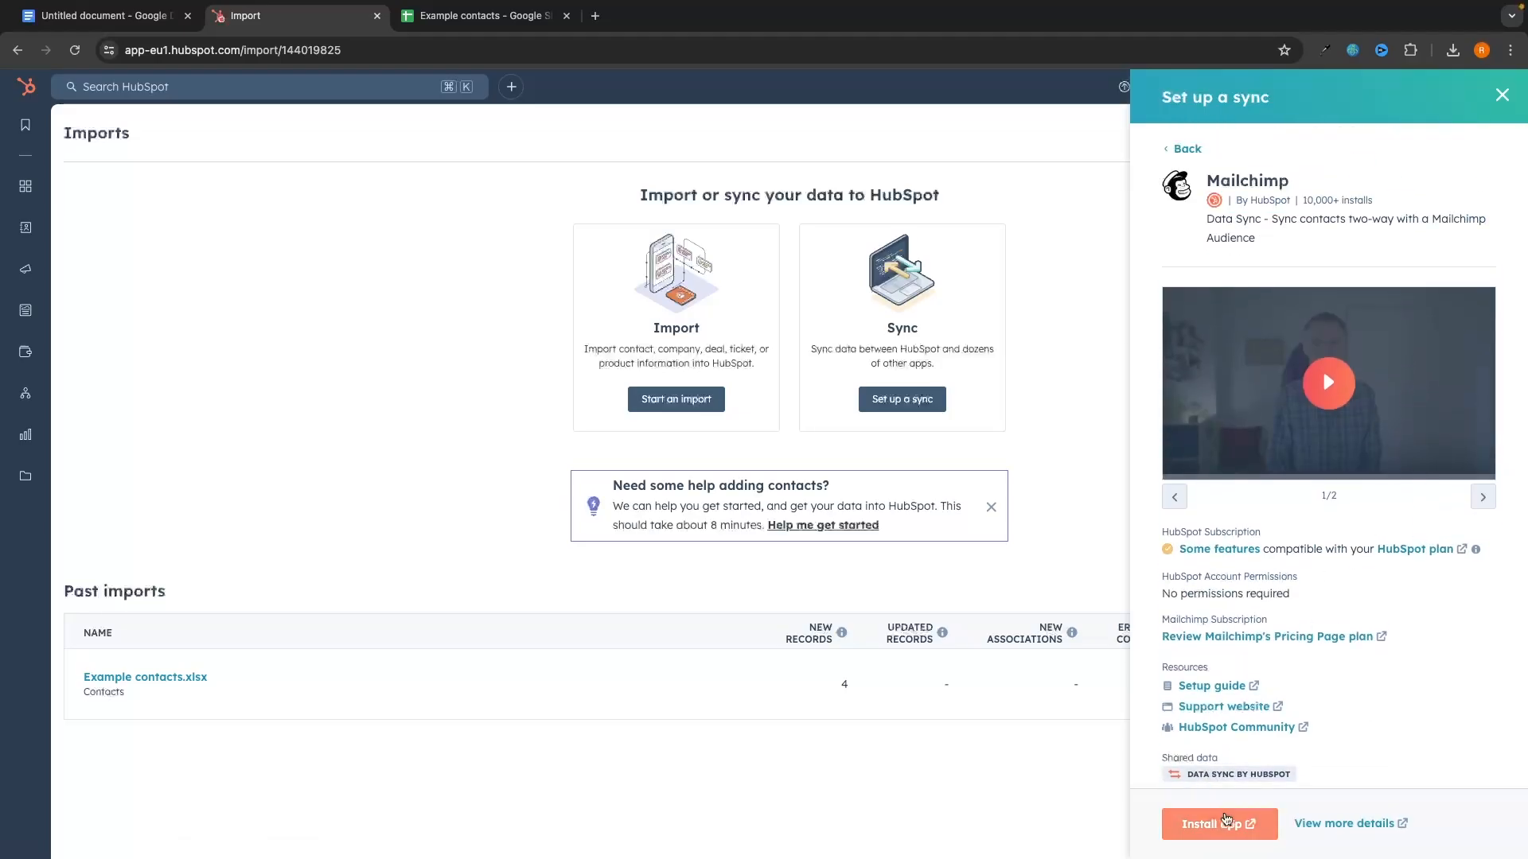
# Step: Open the Mailchimp marketplace and Connect to Mailchimp pages, then close the sync panel on Imports
pyautogui.click(1217, 823)
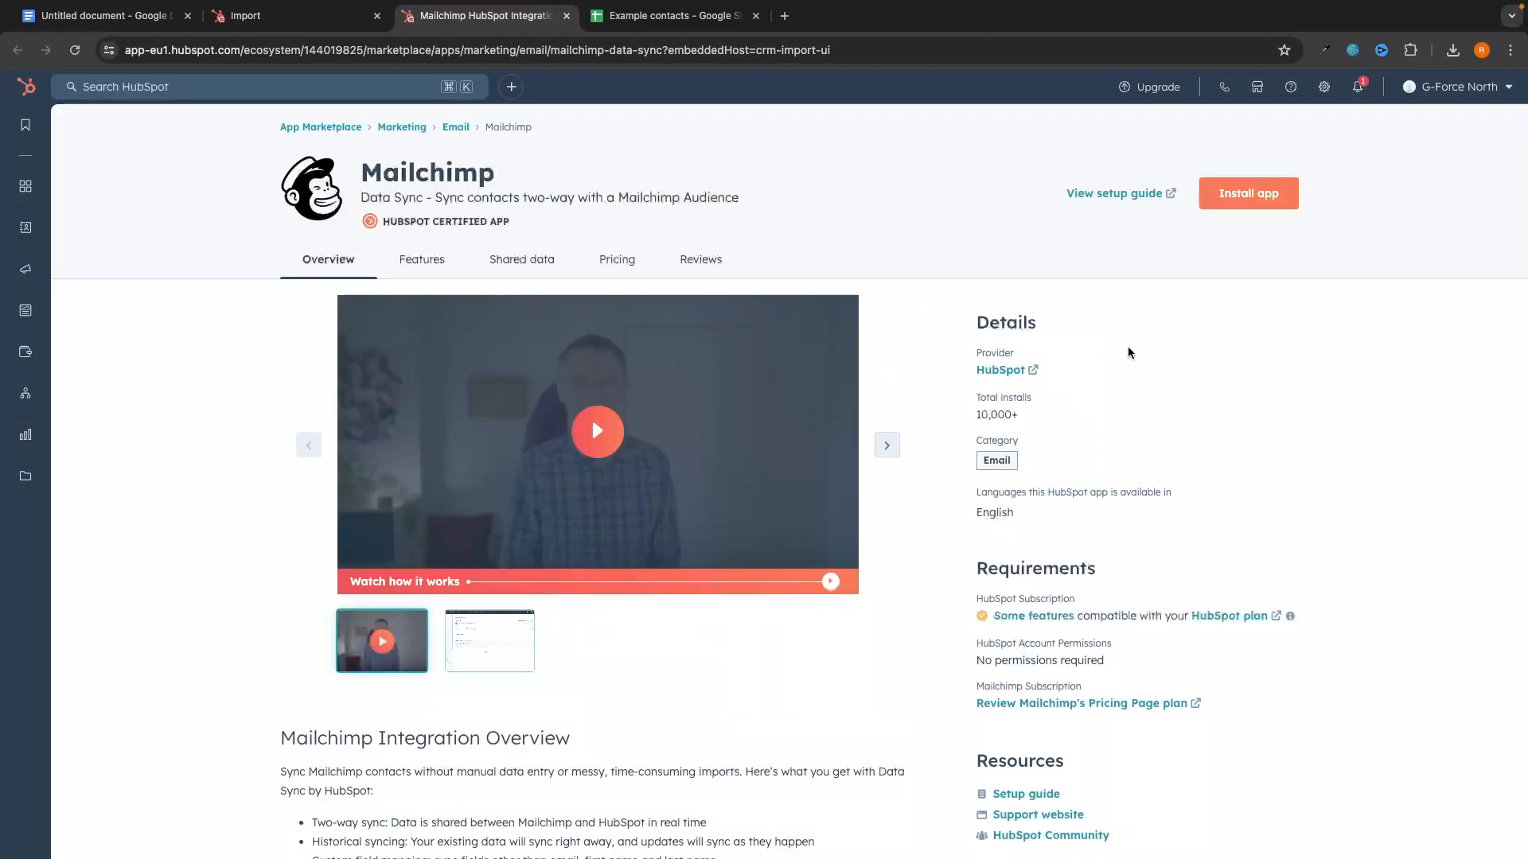
pyautogui.click(1256, 204)
pyautogui.click(706, 383)
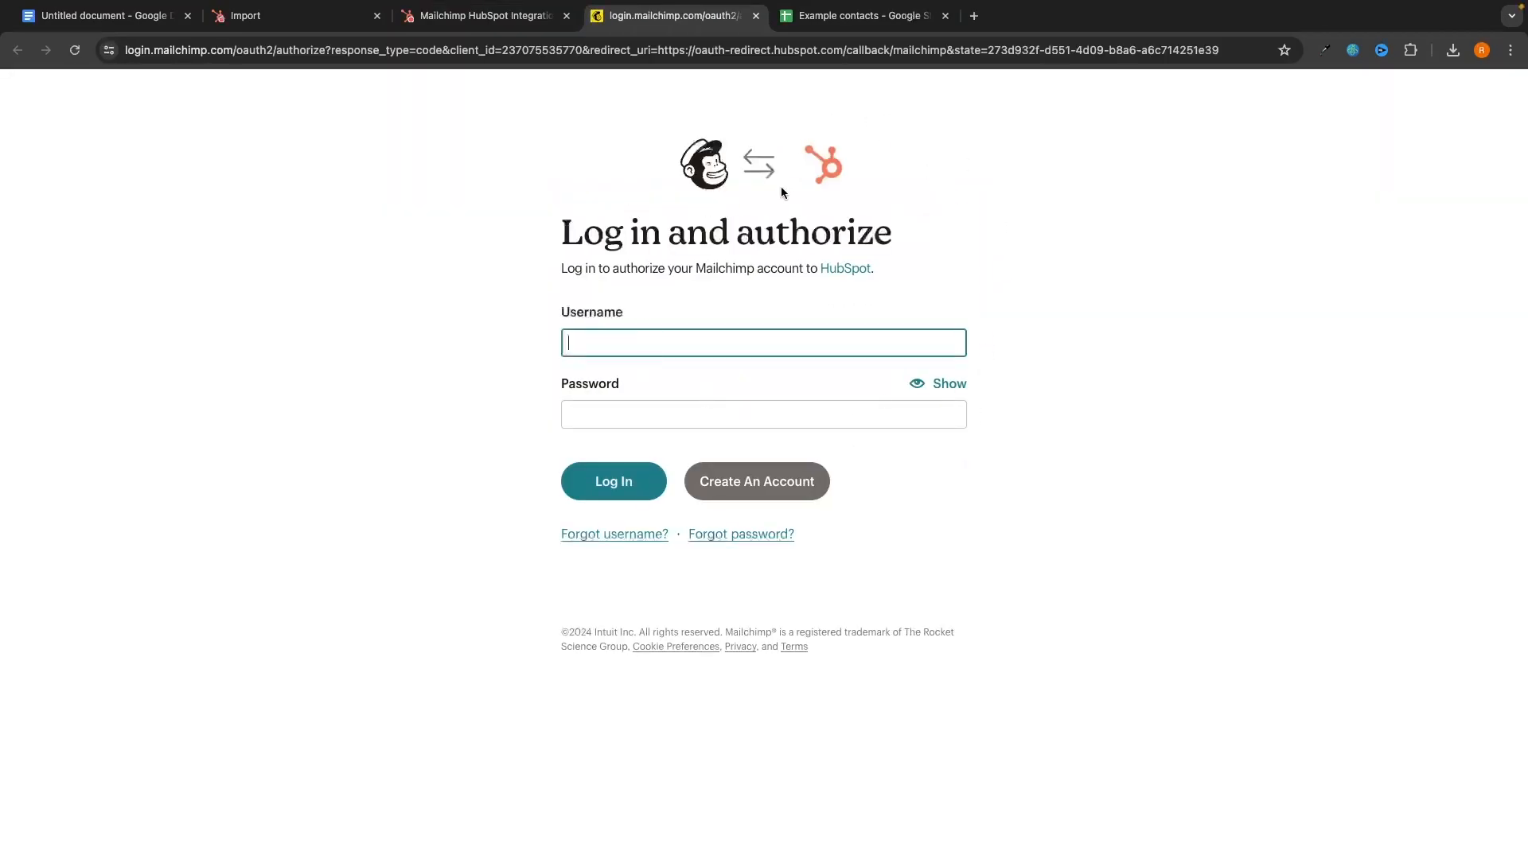
pyautogui.click(562, 9)
pyautogui.click(358, 13)
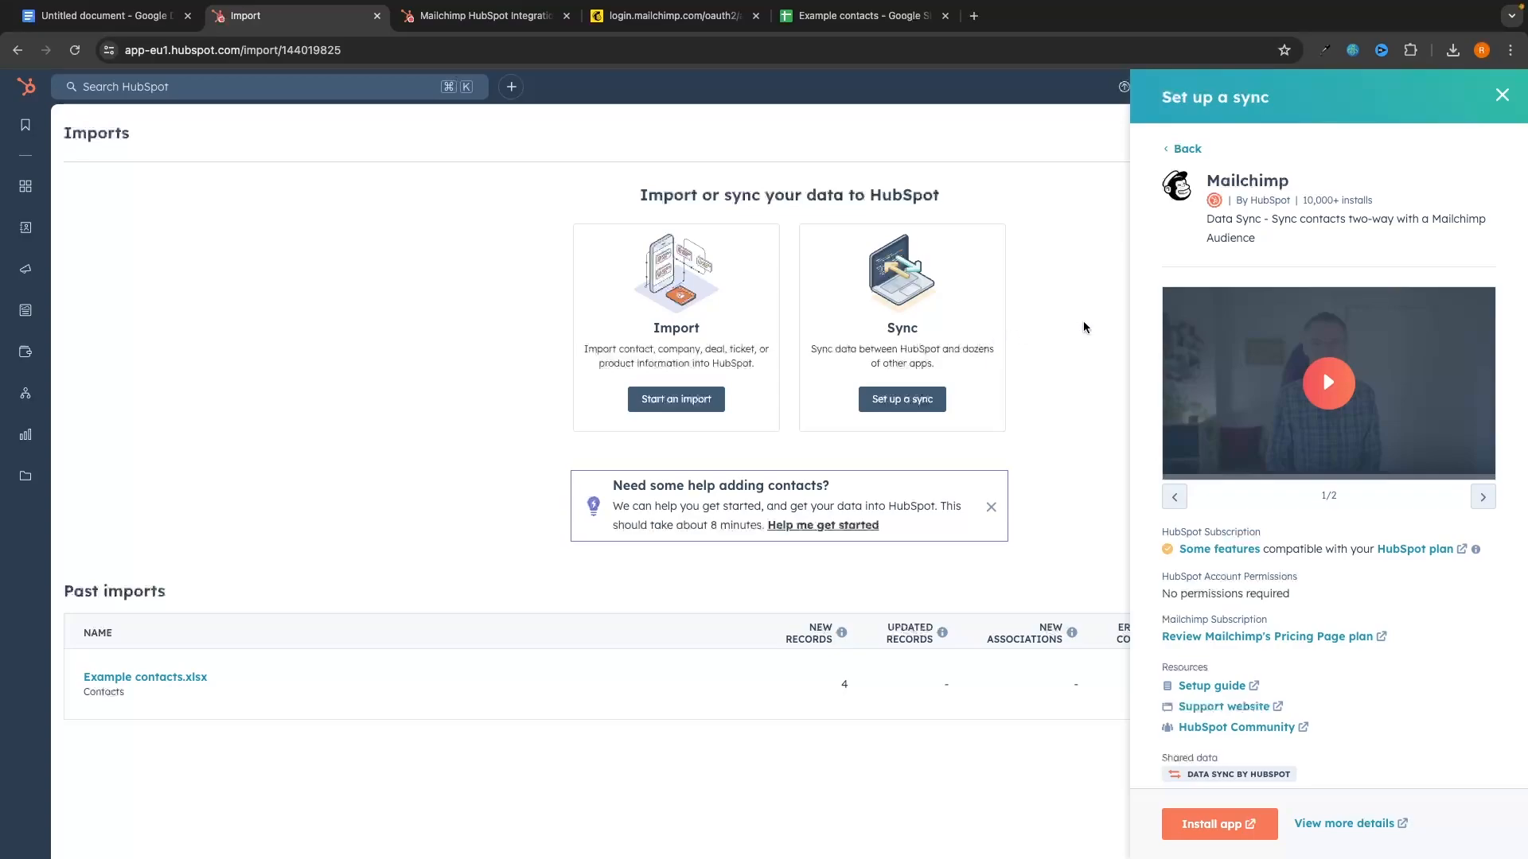
pyautogui.click(1502, 97)
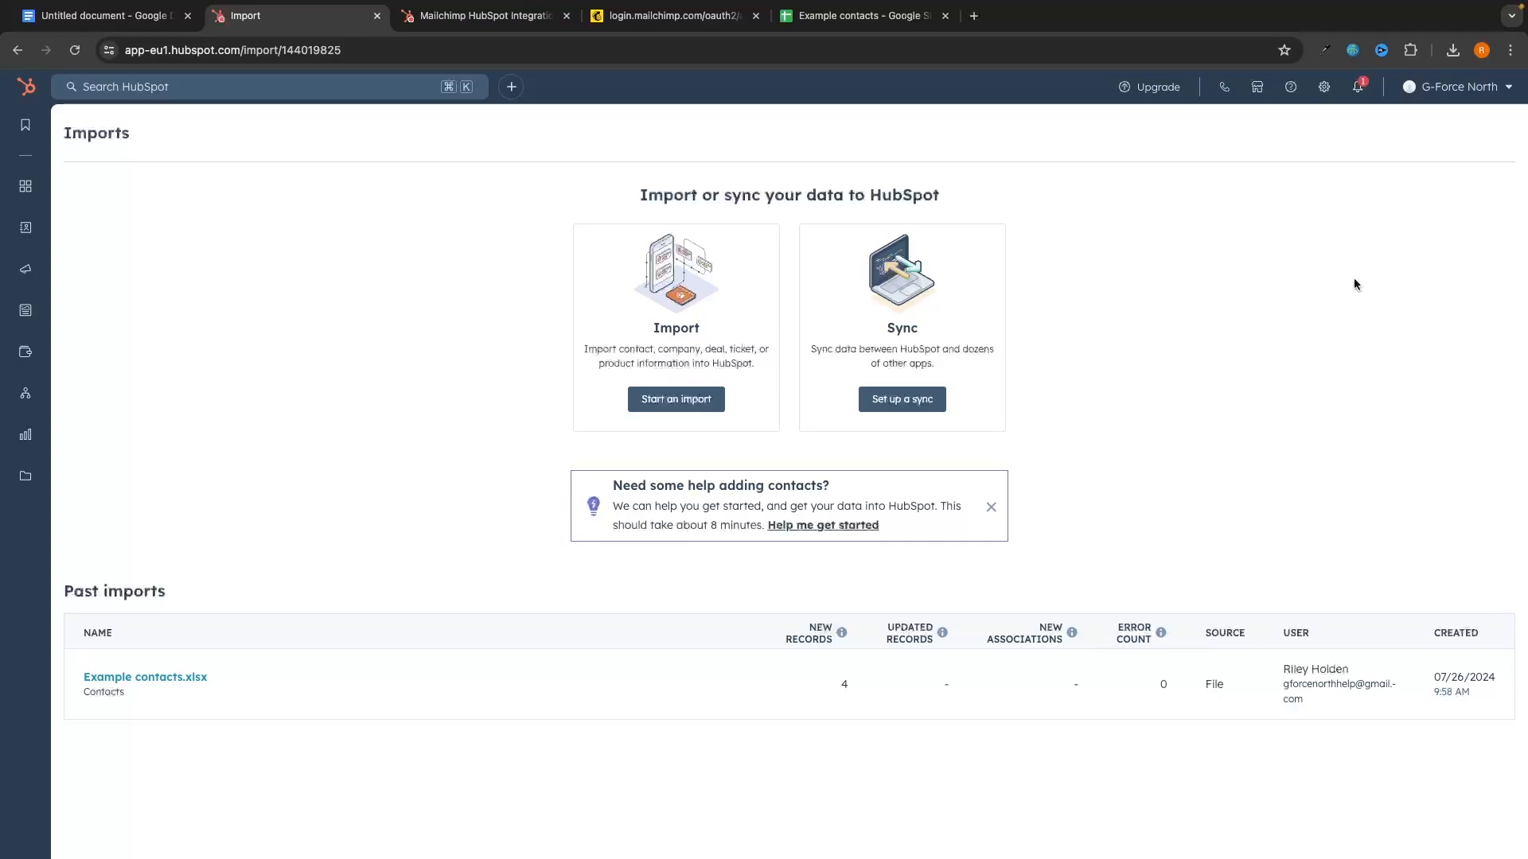
pyautogui.click(899, 399)
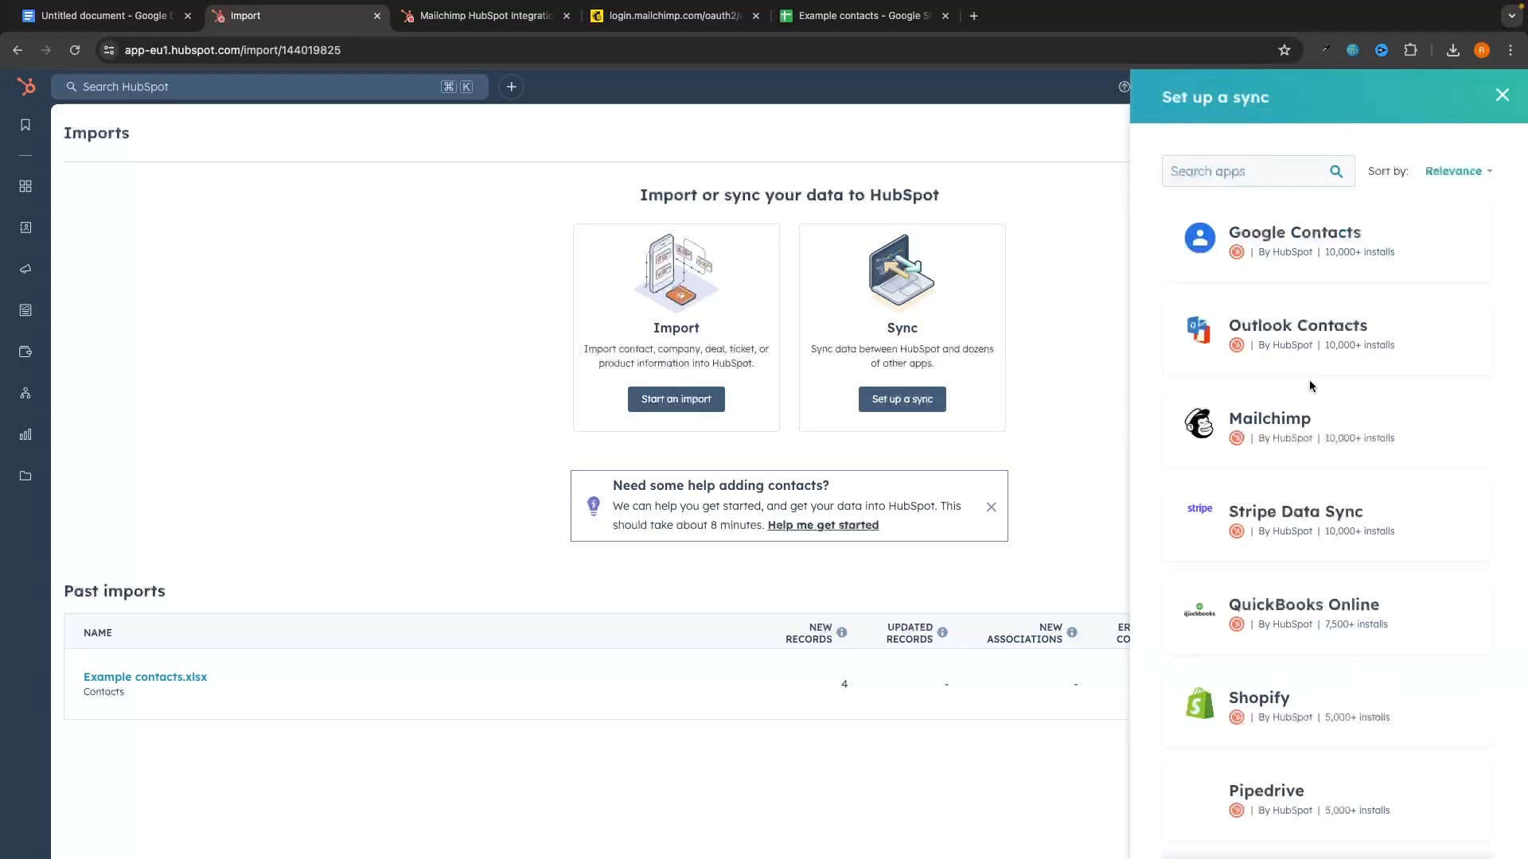
pyautogui.scroll(-10, 1311, 388)
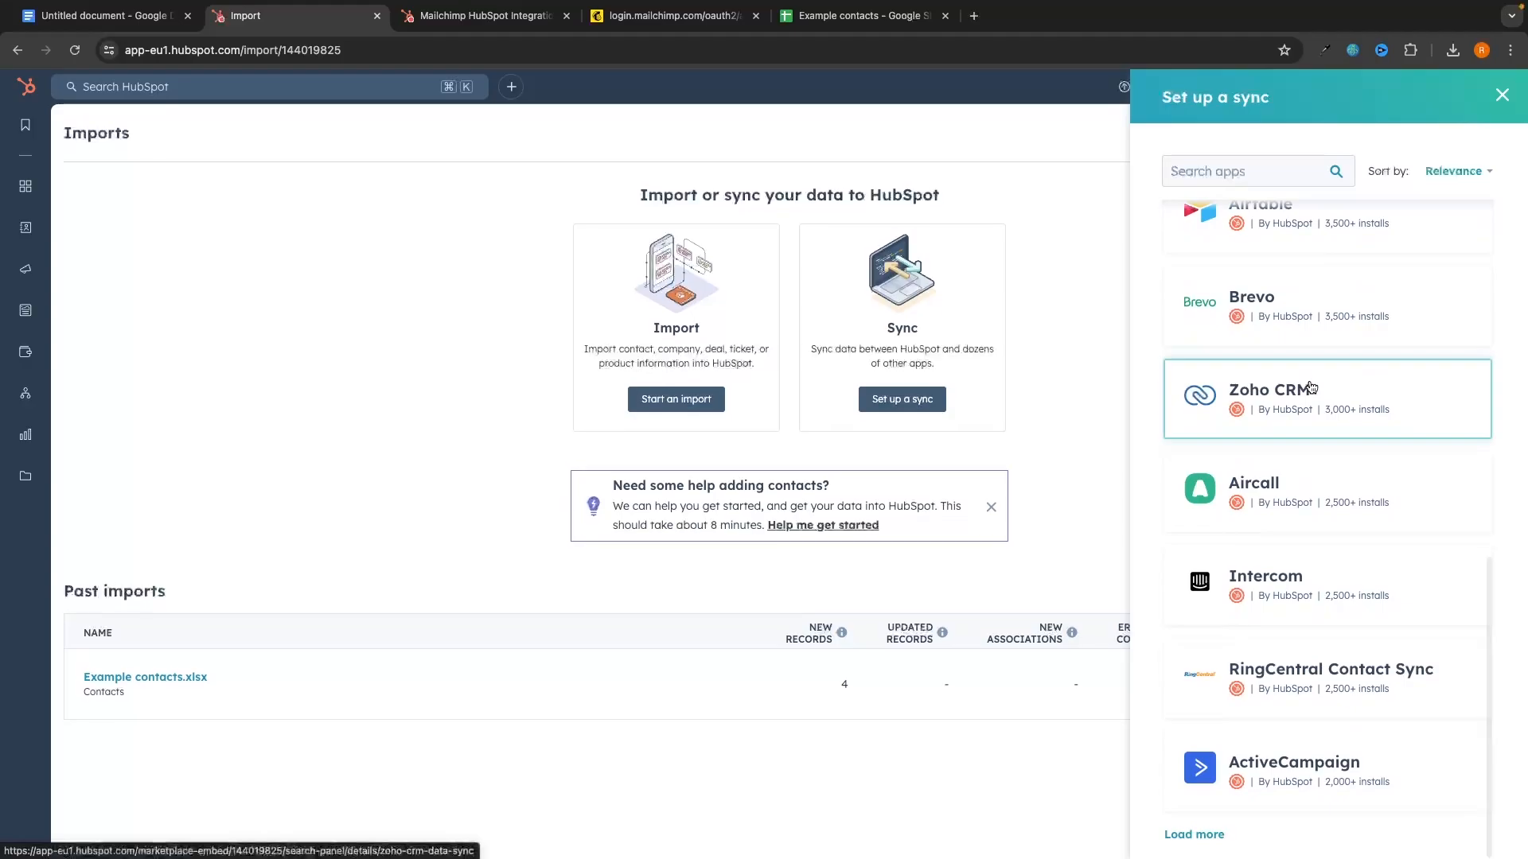
pyautogui.scroll(10, 1348, 260)
pyautogui.click(1241, 171)
pyautogui.write('mai')
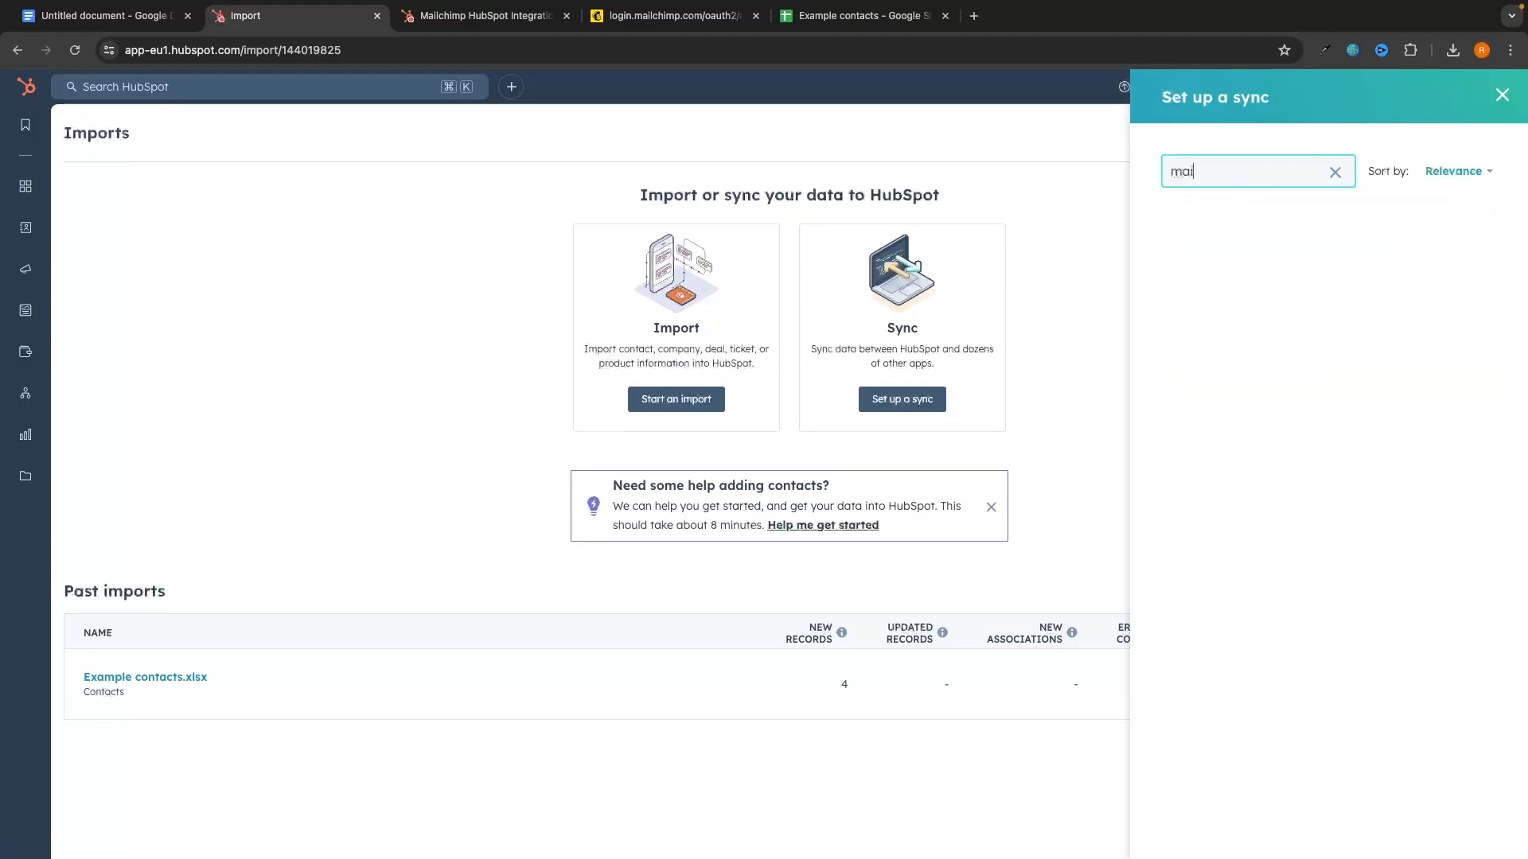
pyautogui.write('le')
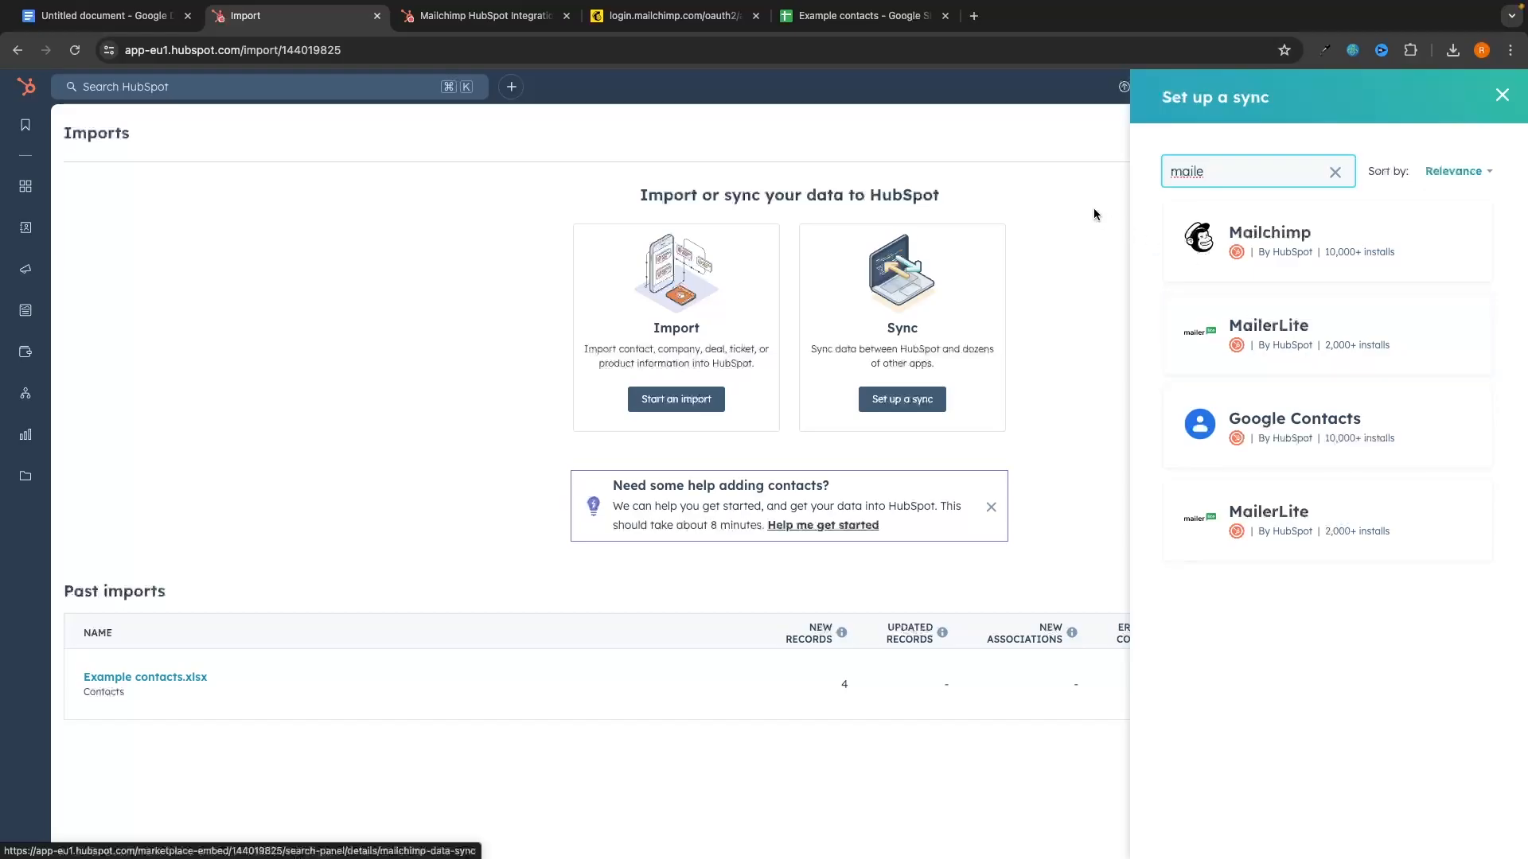
pyautogui.click(1499, 109)
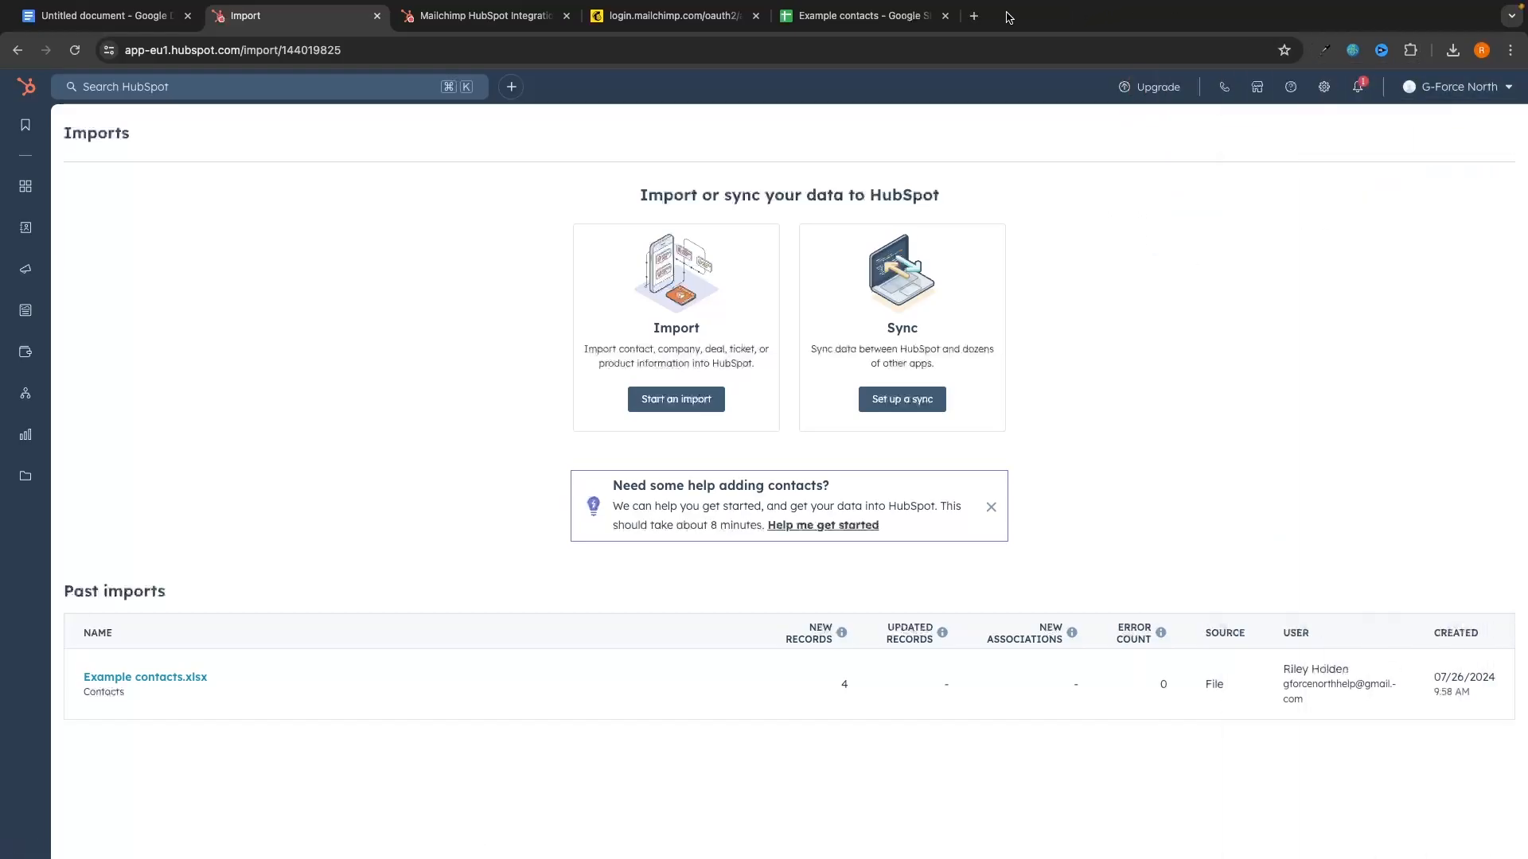
# Step: Go to mailerlite.com in a new tab and log in to the dashboard
pyautogui.click(977, 16)
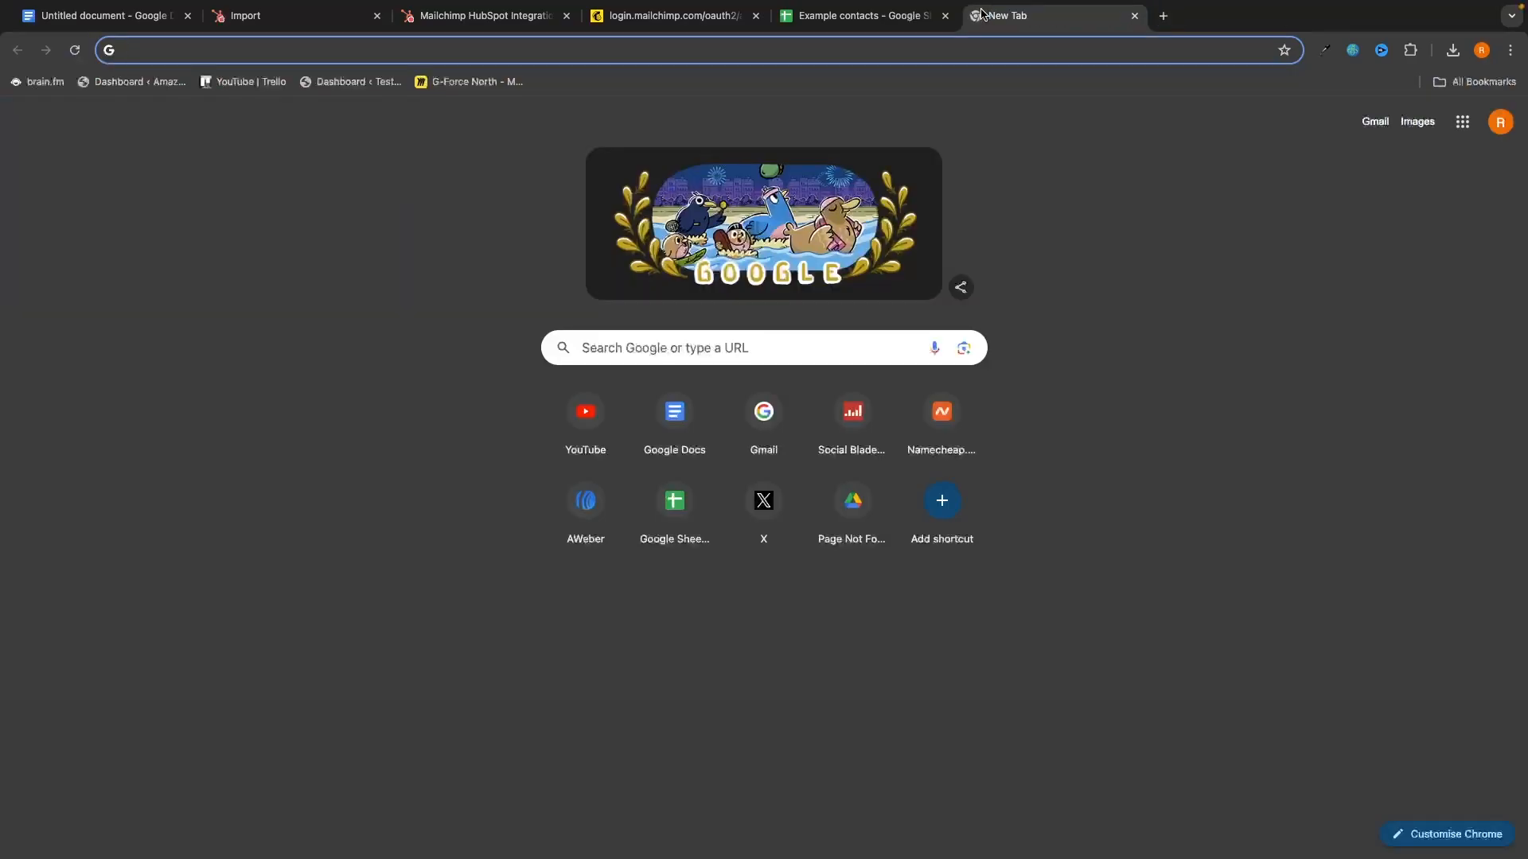
pyautogui.write('mailerlite.com')
pyautogui.press('Return')
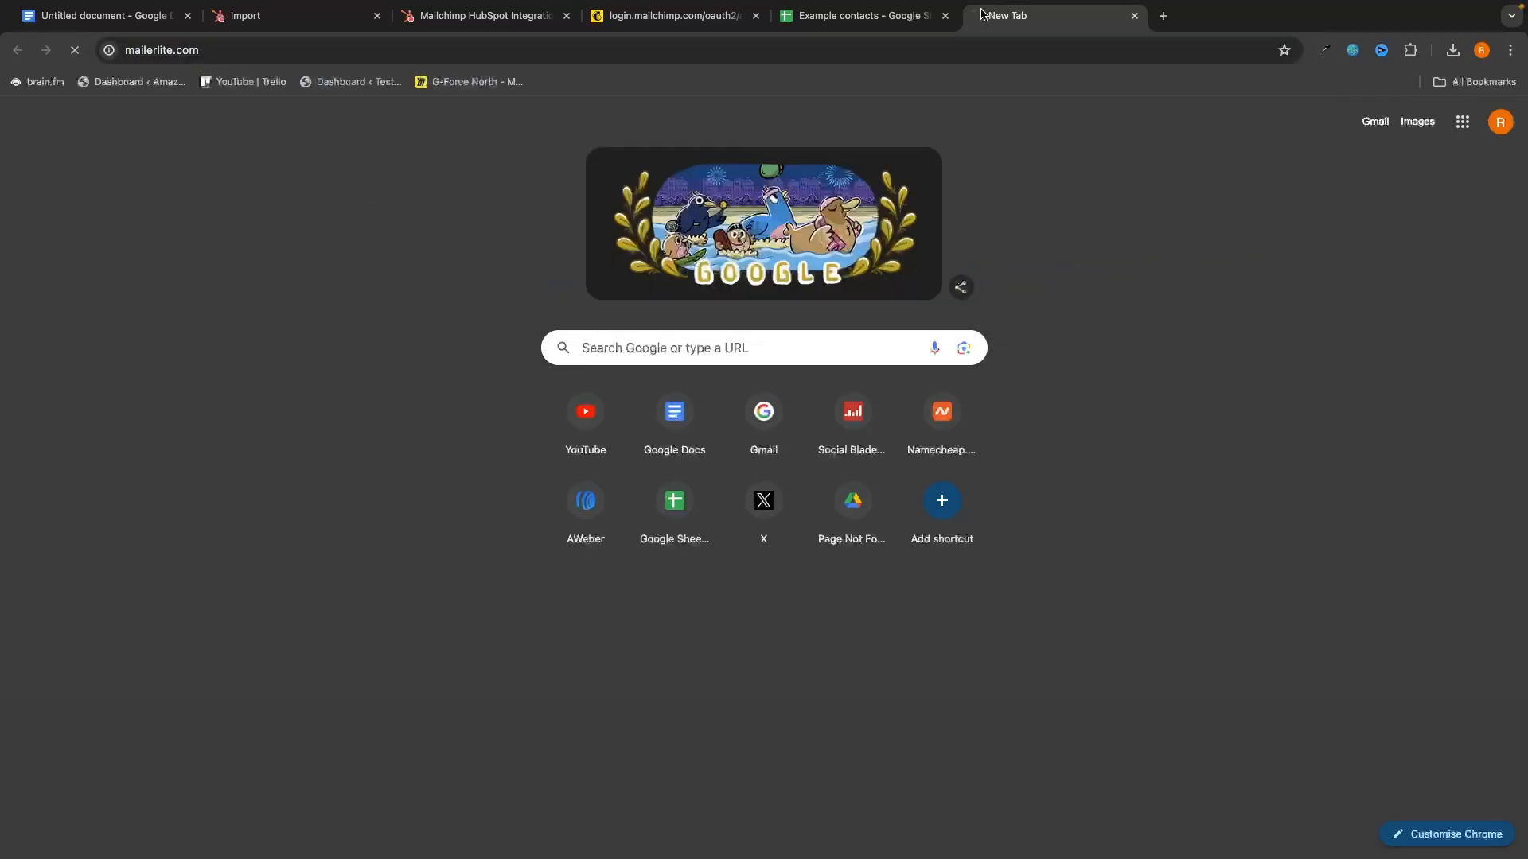
pyautogui.click(1203, 102)
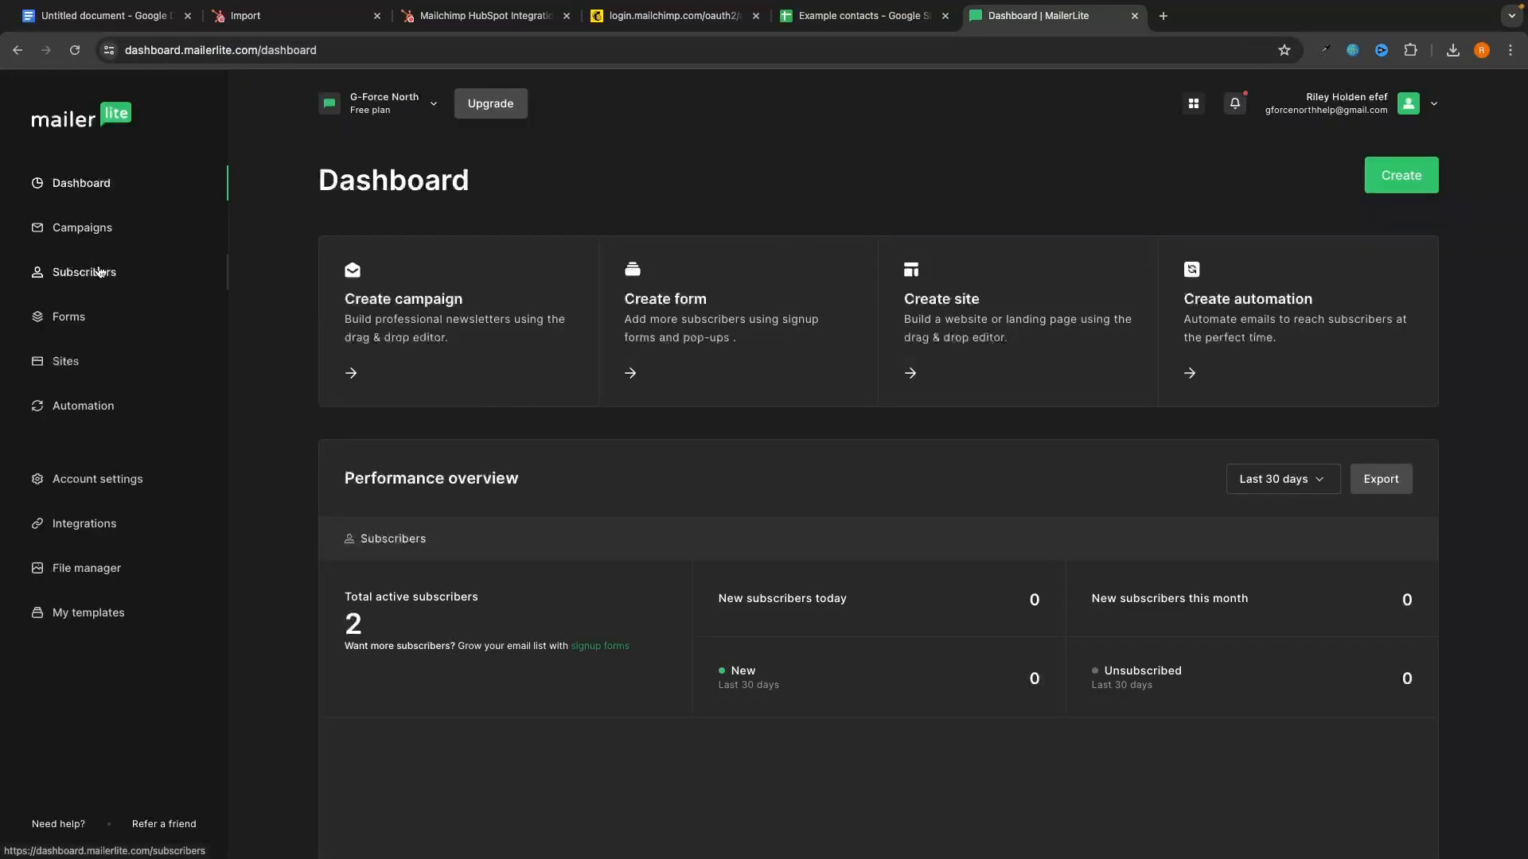
# Step: Export all active MailerLite subscribers to CSV and download the file
pyautogui.click(95, 272)
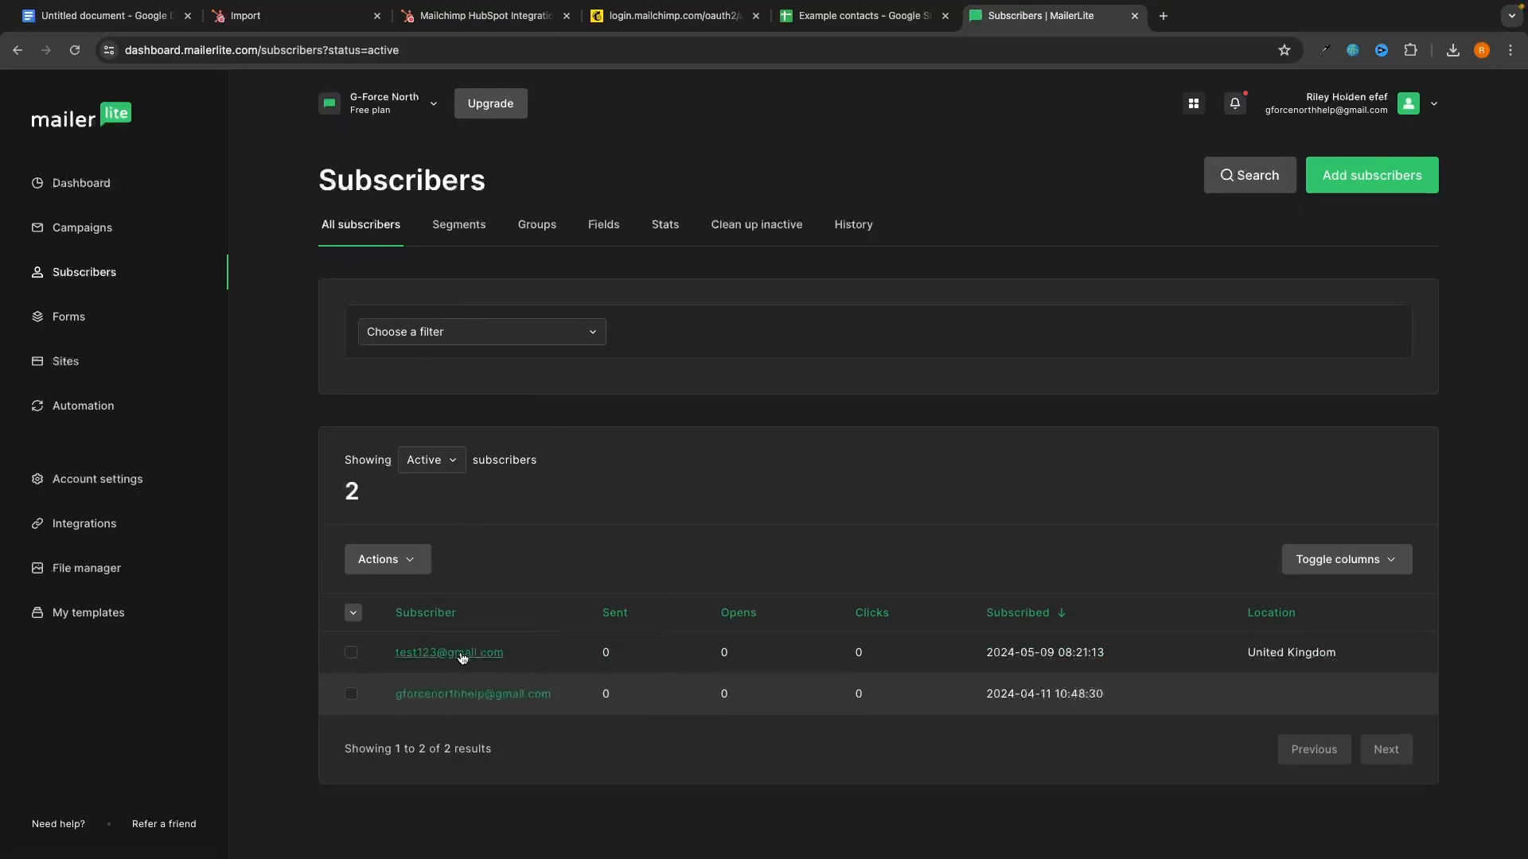
pyautogui.click(353, 613)
pyautogui.click(368, 641)
pyautogui.click(411, 560)
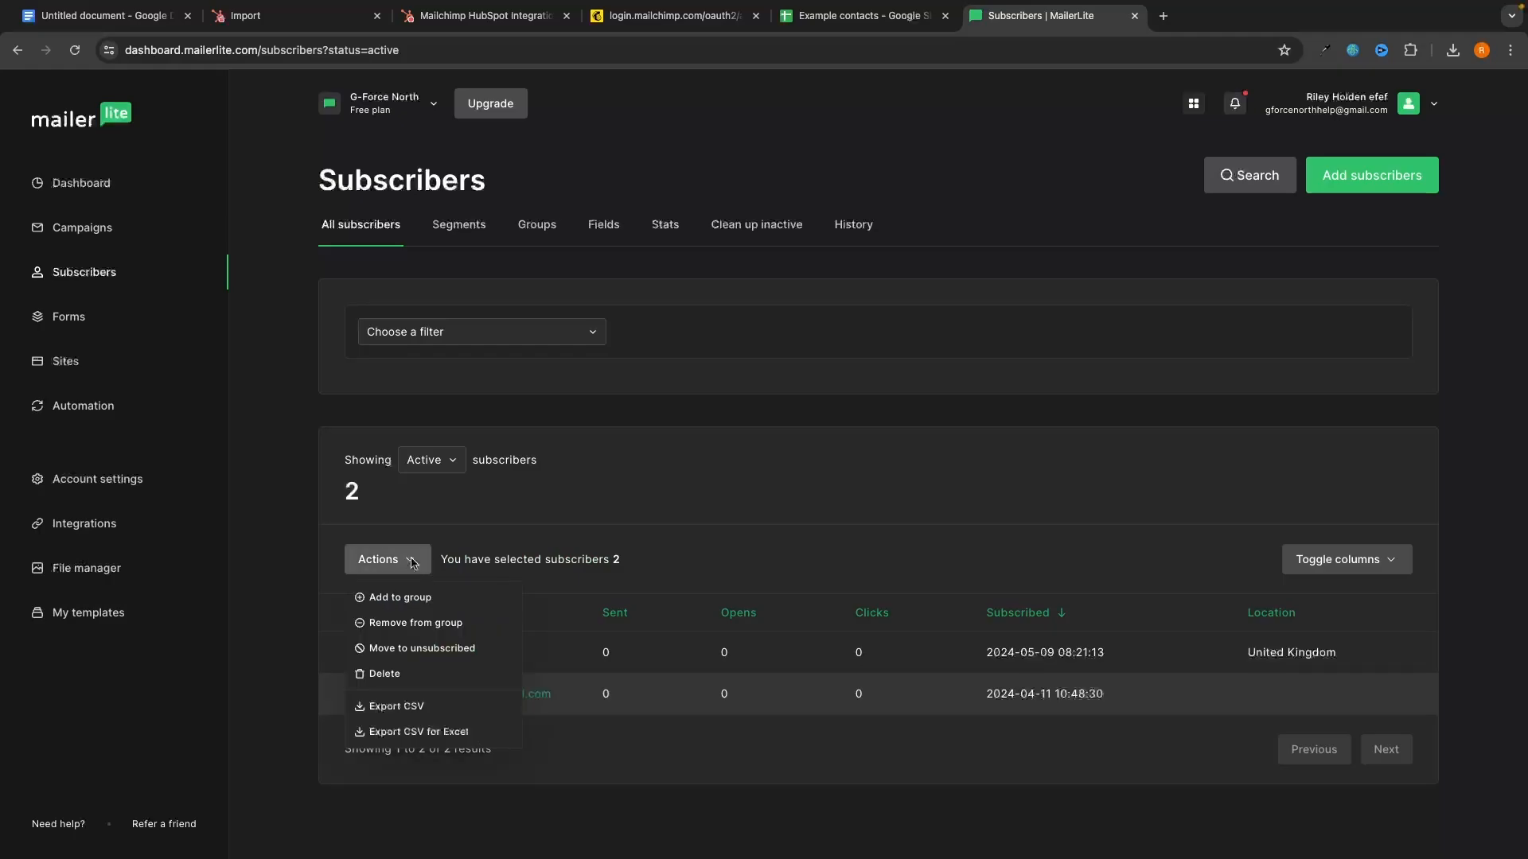
pyautogui.click(395, 707)
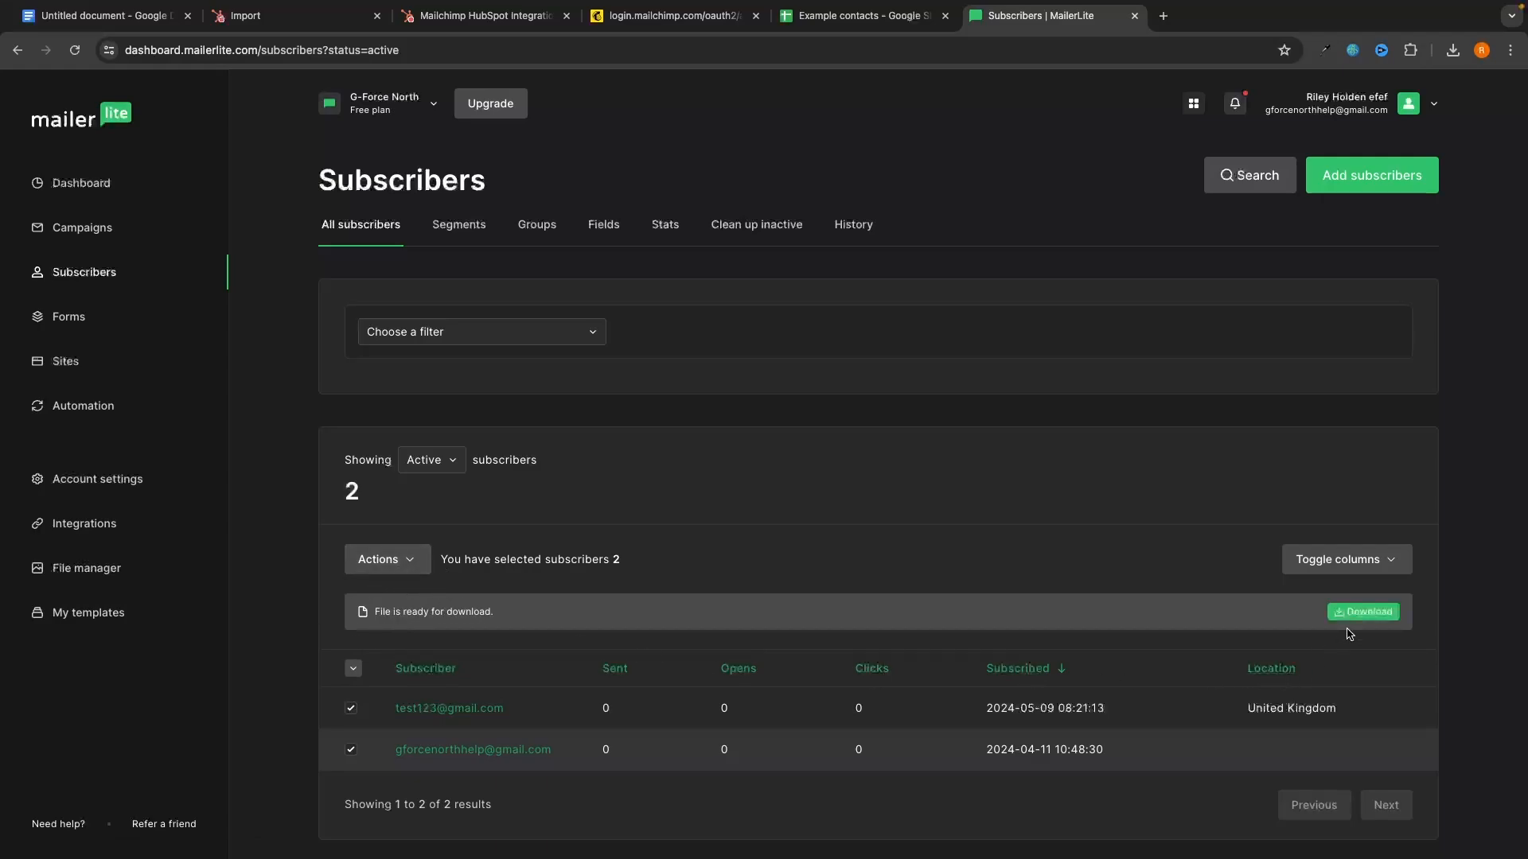
pyautogui.click(1372, 614)
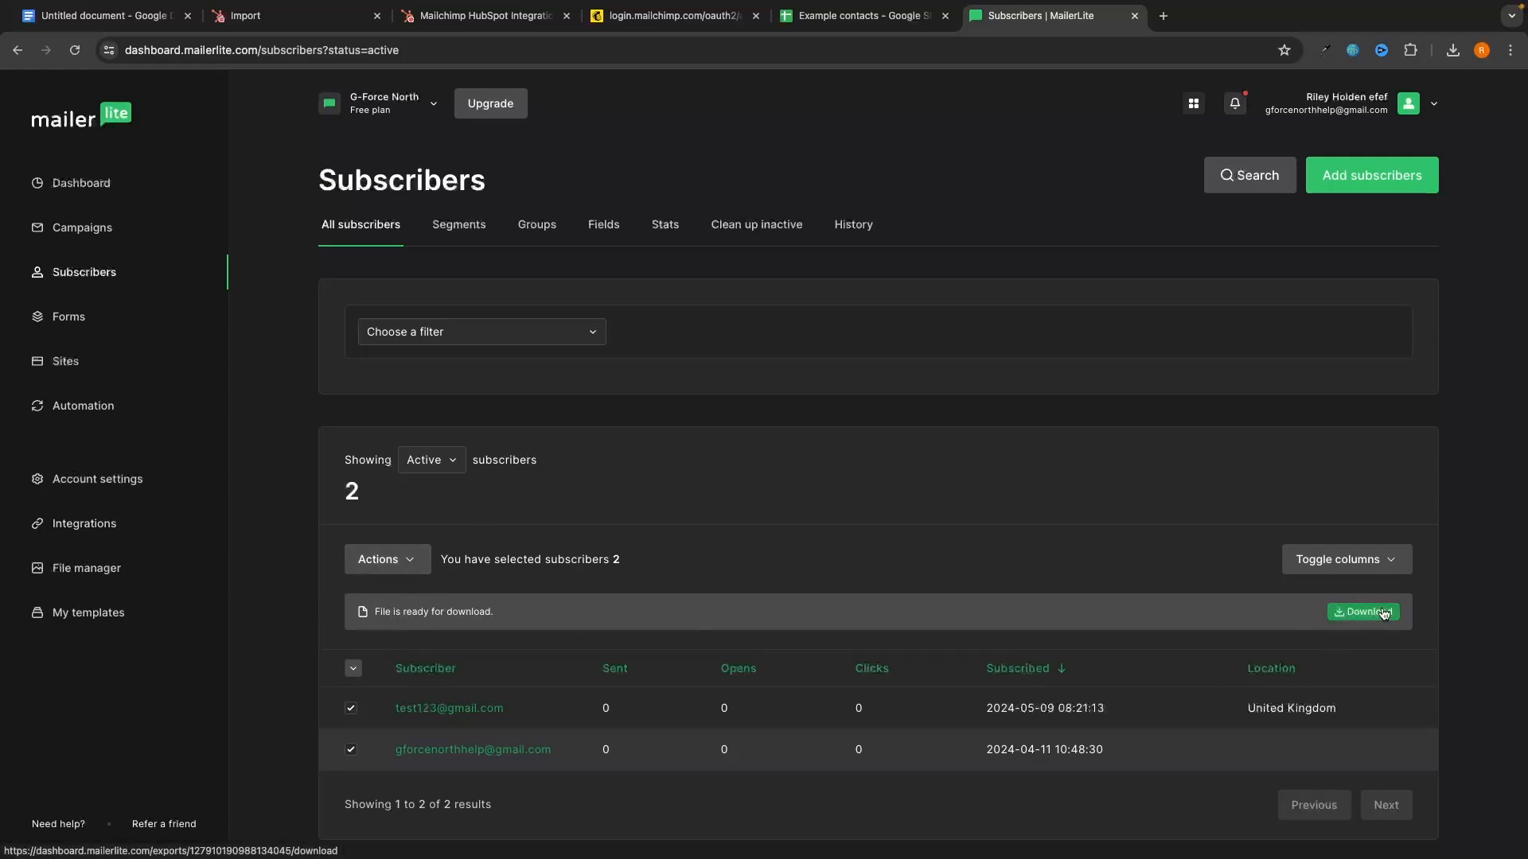
# Step: Confirm the 167 B subscribers_active CSV downloaded, then return to the HubSpot tab
pyautogui.click(1459, 51)
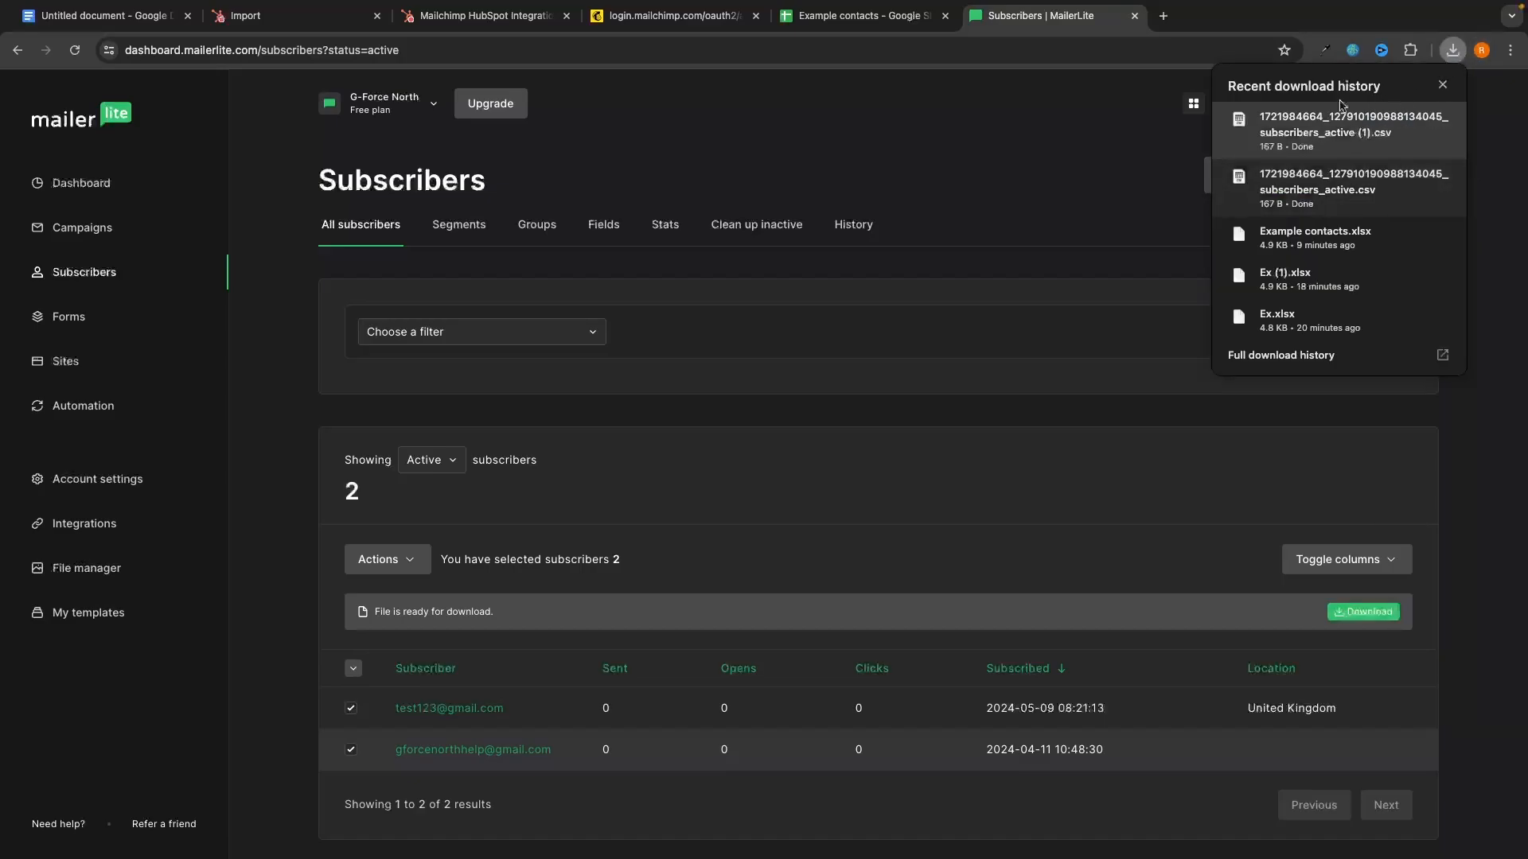
pyautogui.click(1194, 129)
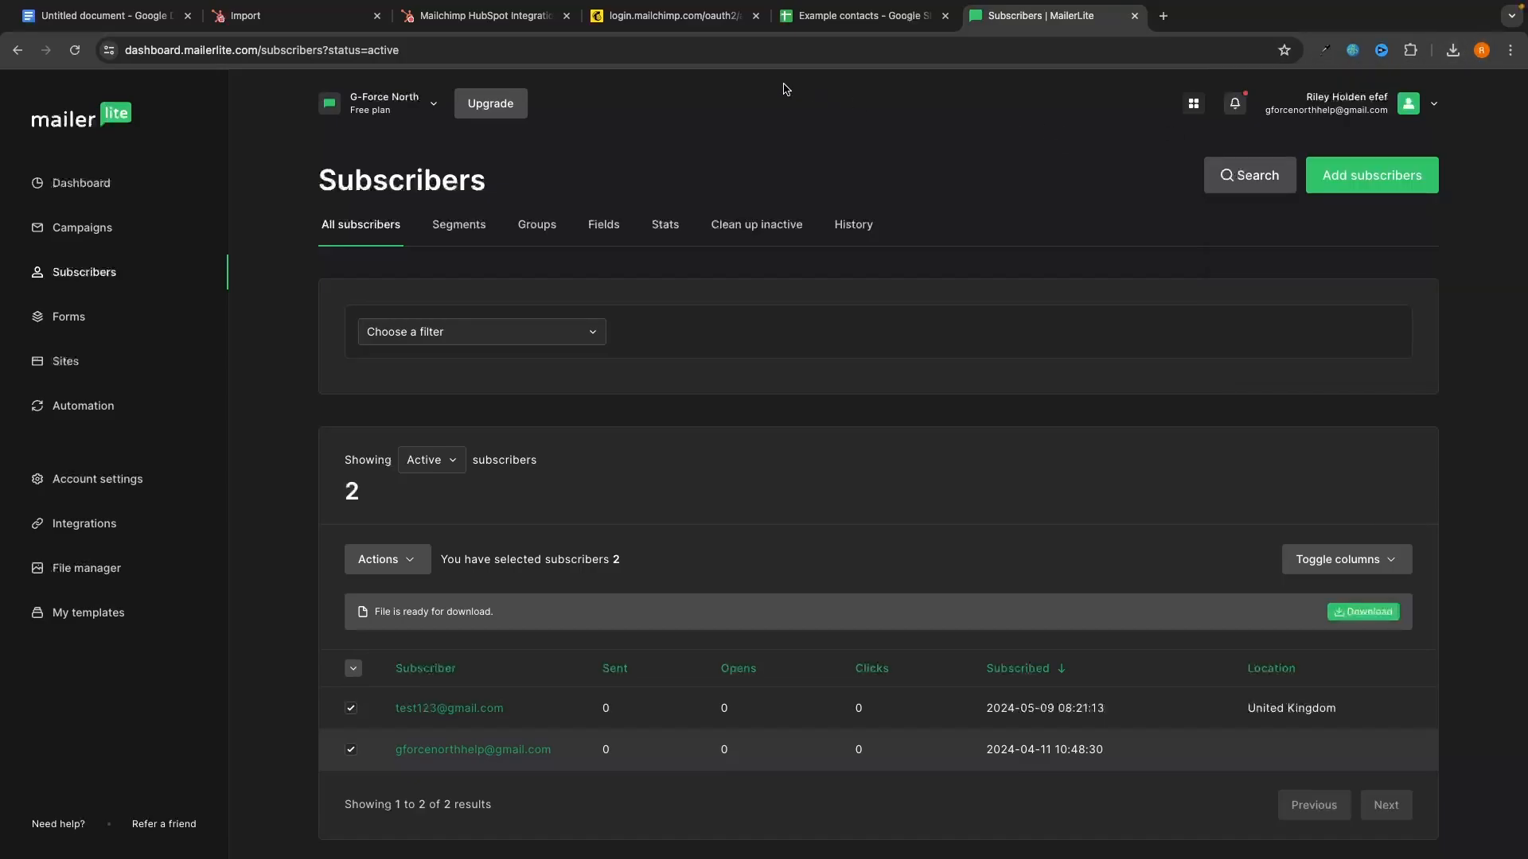
pyautogui.click(540, 18)
# Step: Start a new HubSpot import of a file from the computer with Contacts as the record type
pyautogui.click(334, 18)
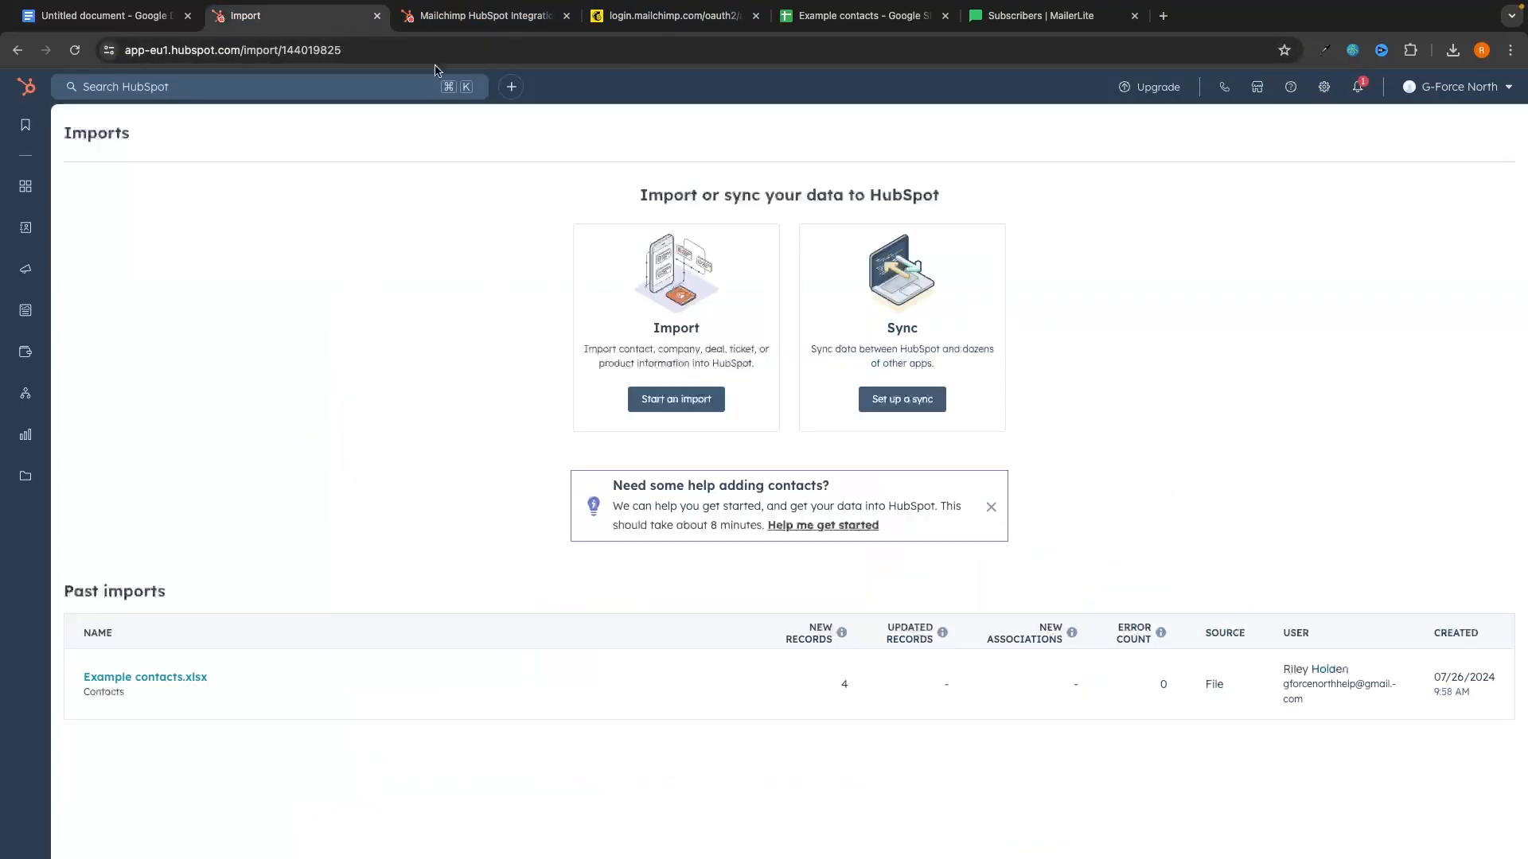
pyautogui.click(566, 16)
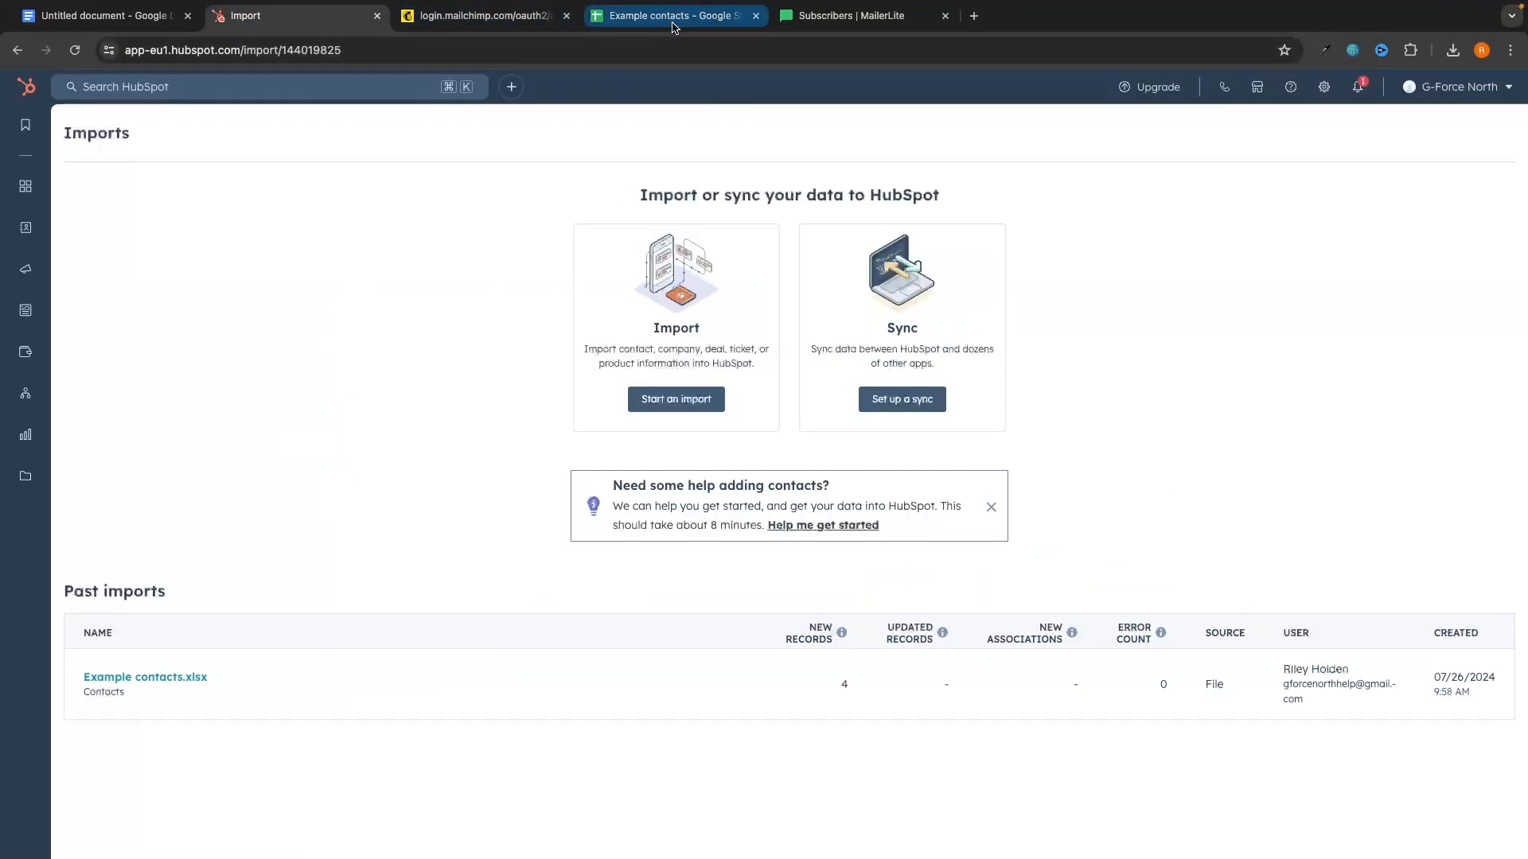
pyautogui.click(673, 396)
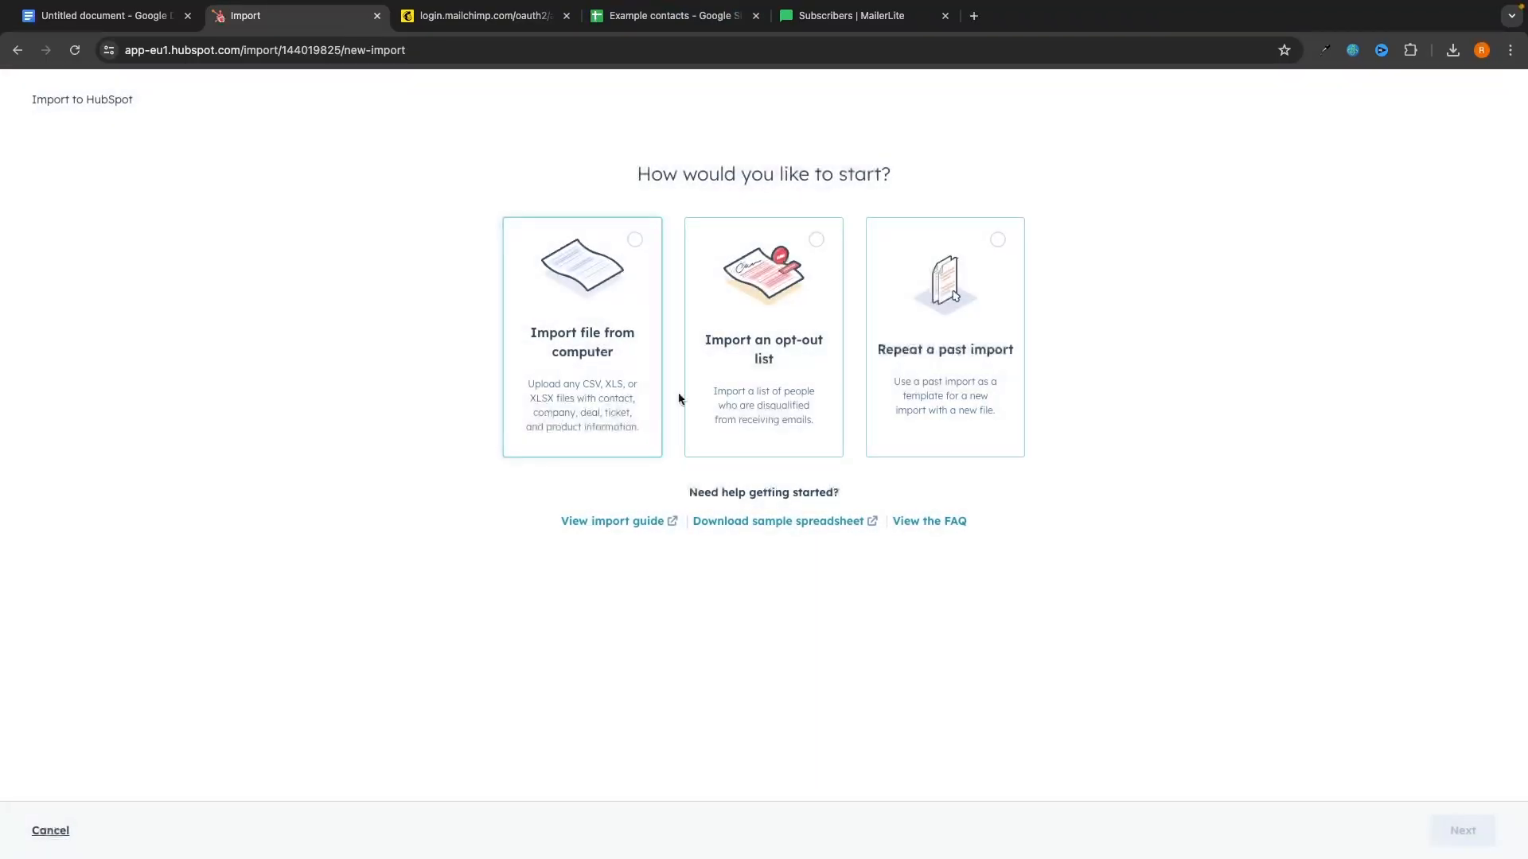
pyautogui.click(612, 335)
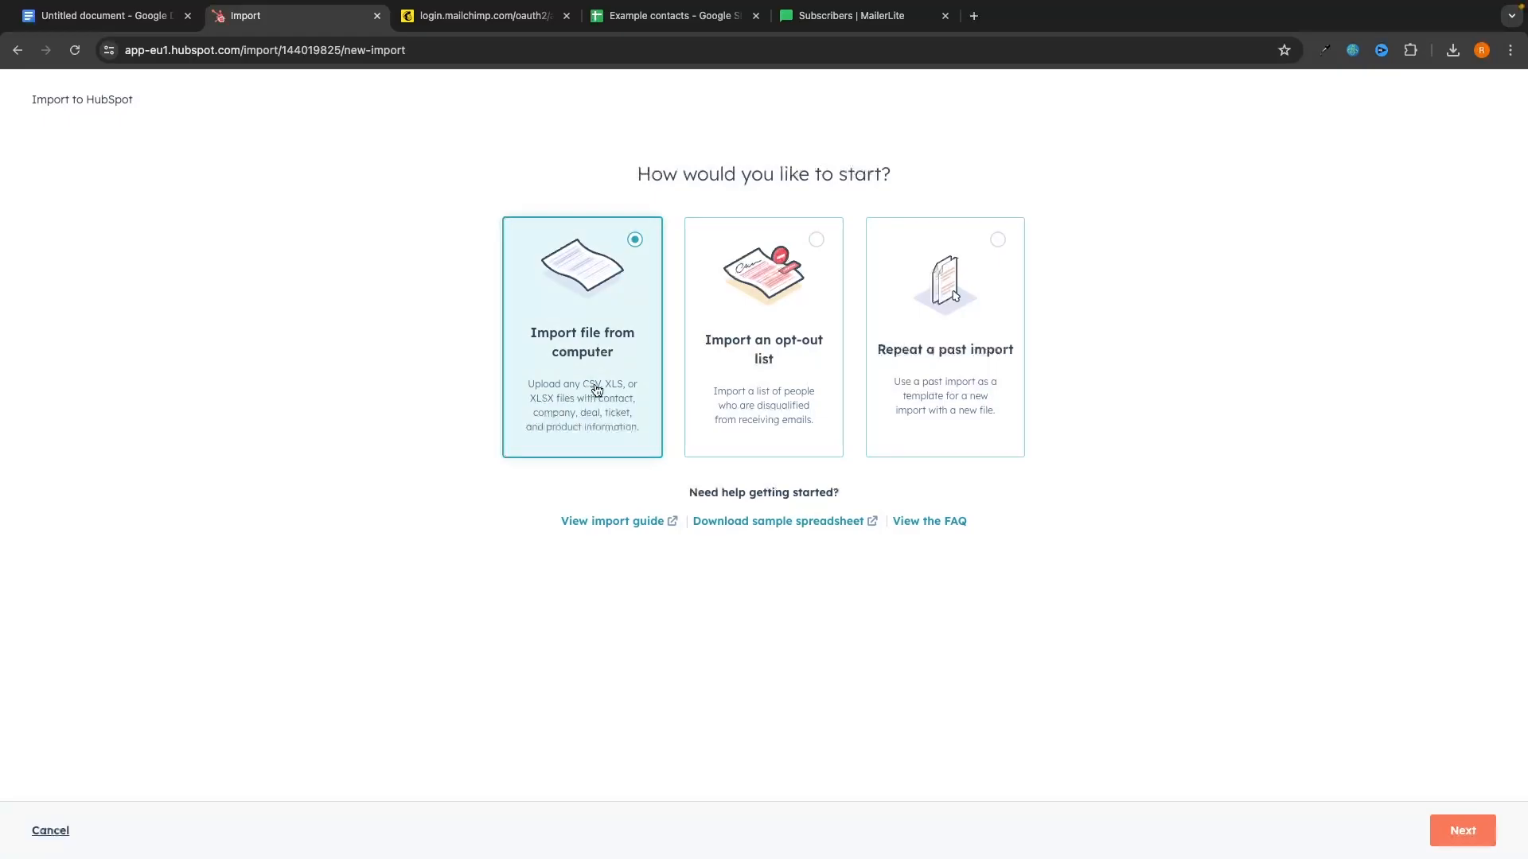
pyautogui.click(1471, 834)
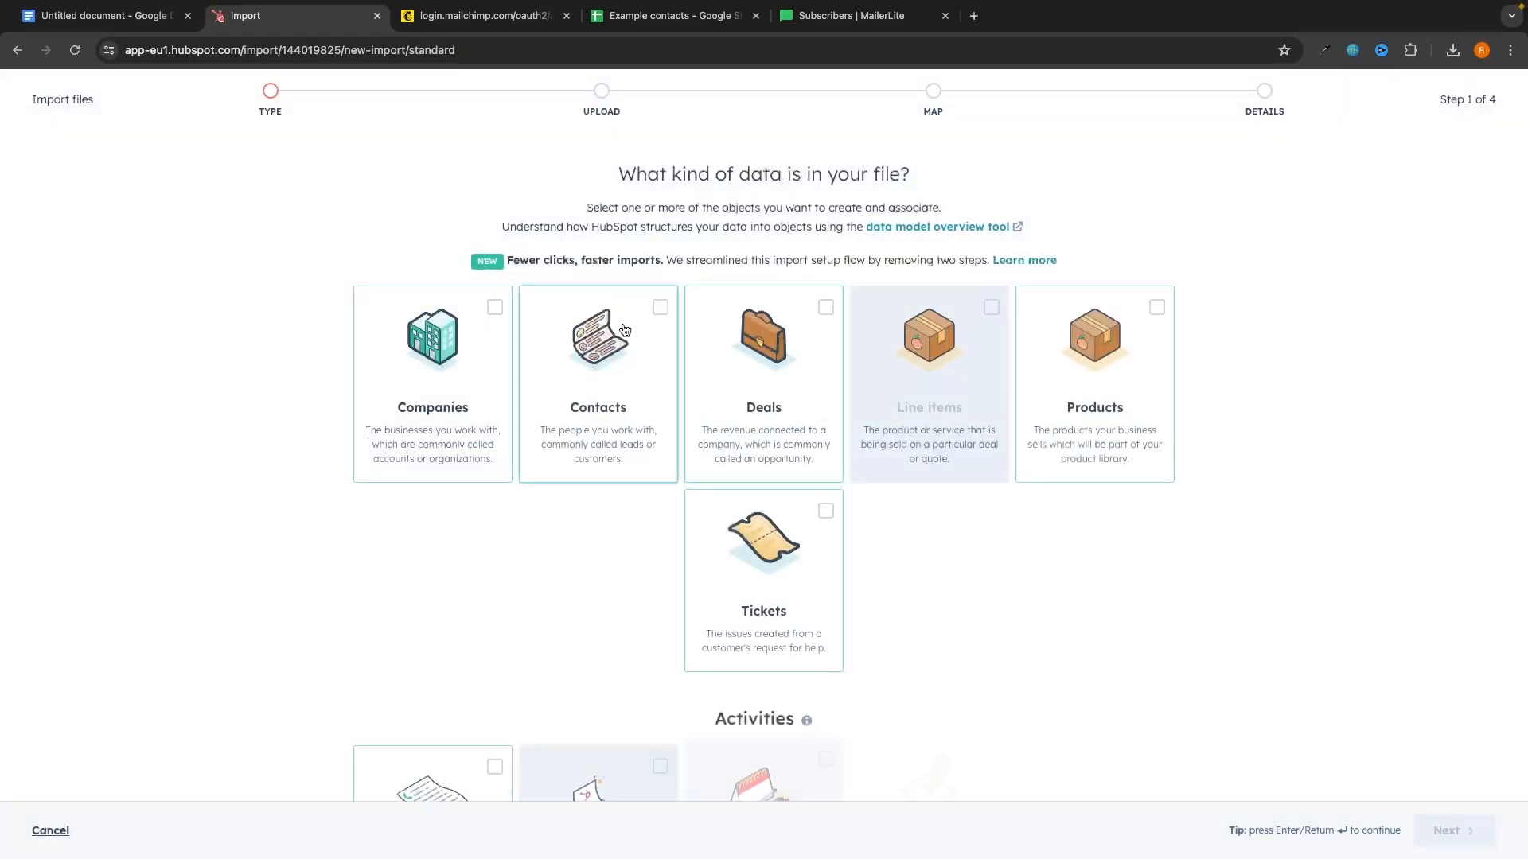
pyautogui.click(1434, 828)
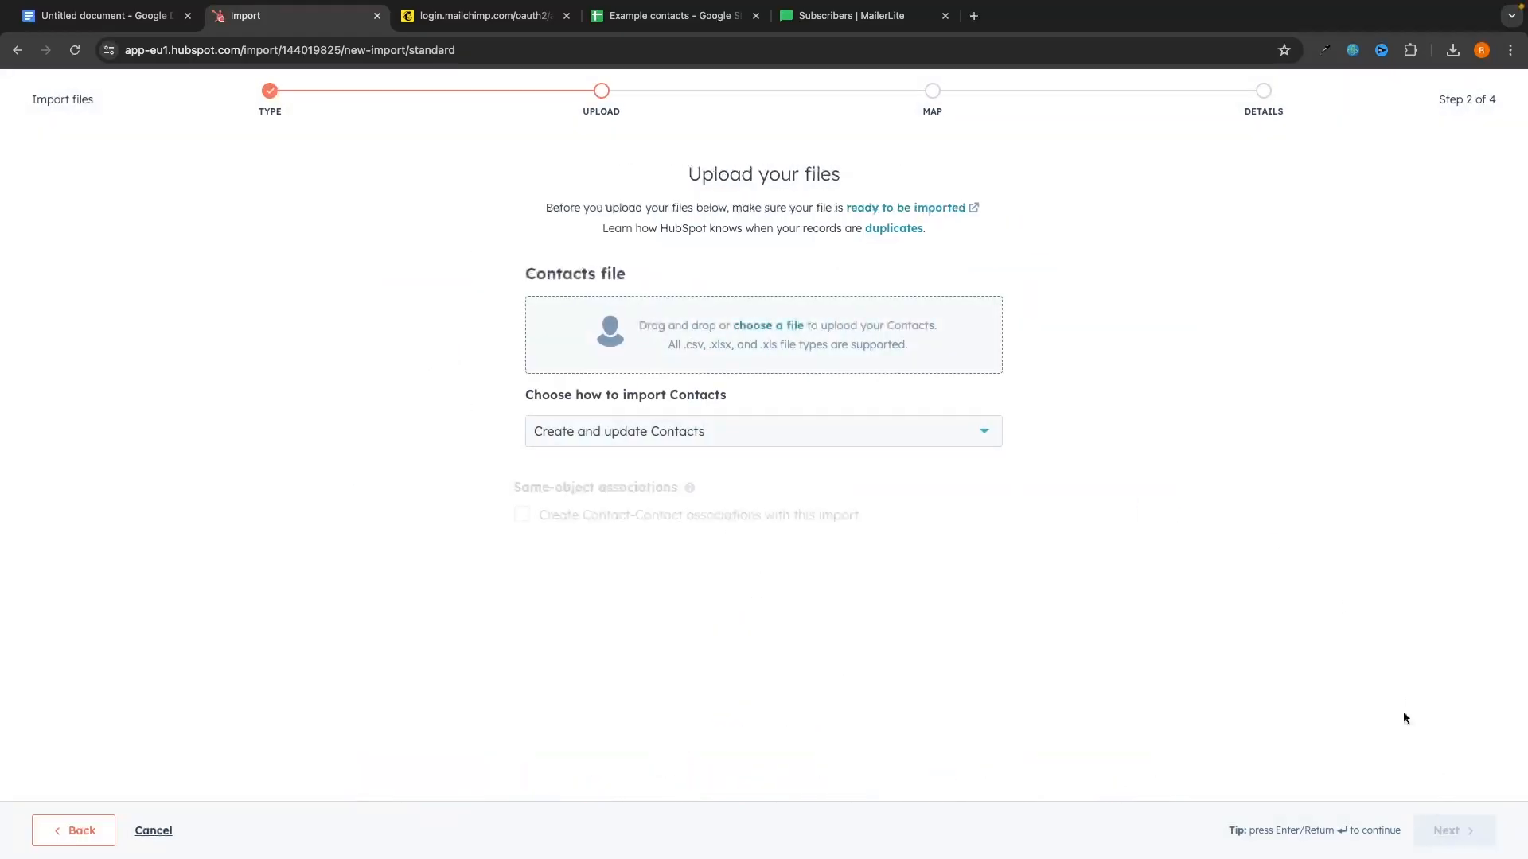
# Step: Upload the subscribers_active CSV from Downloads and continue to column mapping
pyautogui.click(771, 324)
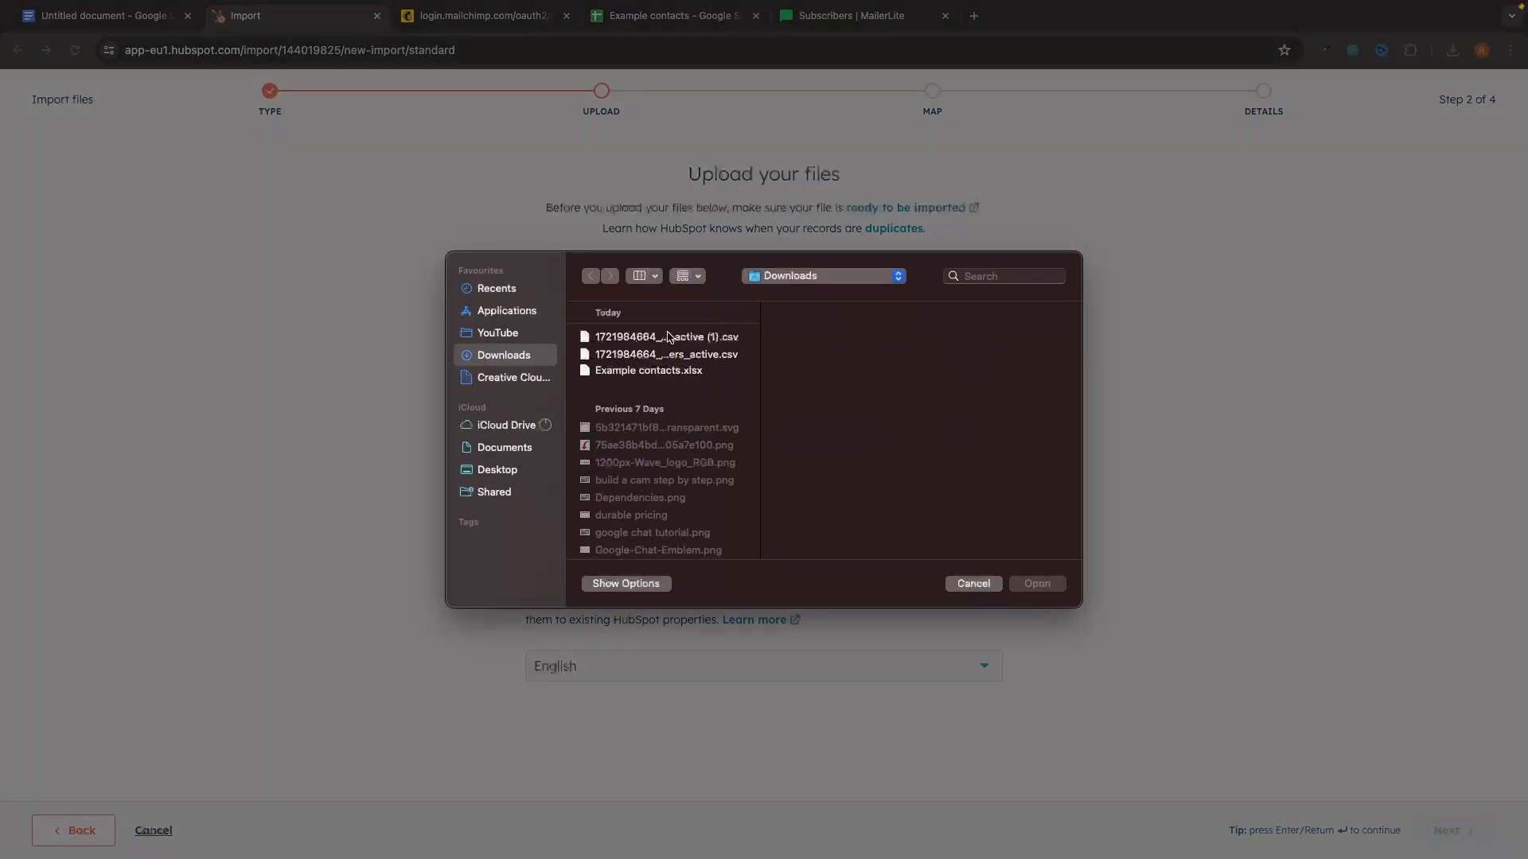
pyautogui.doubleClick(642, 354)
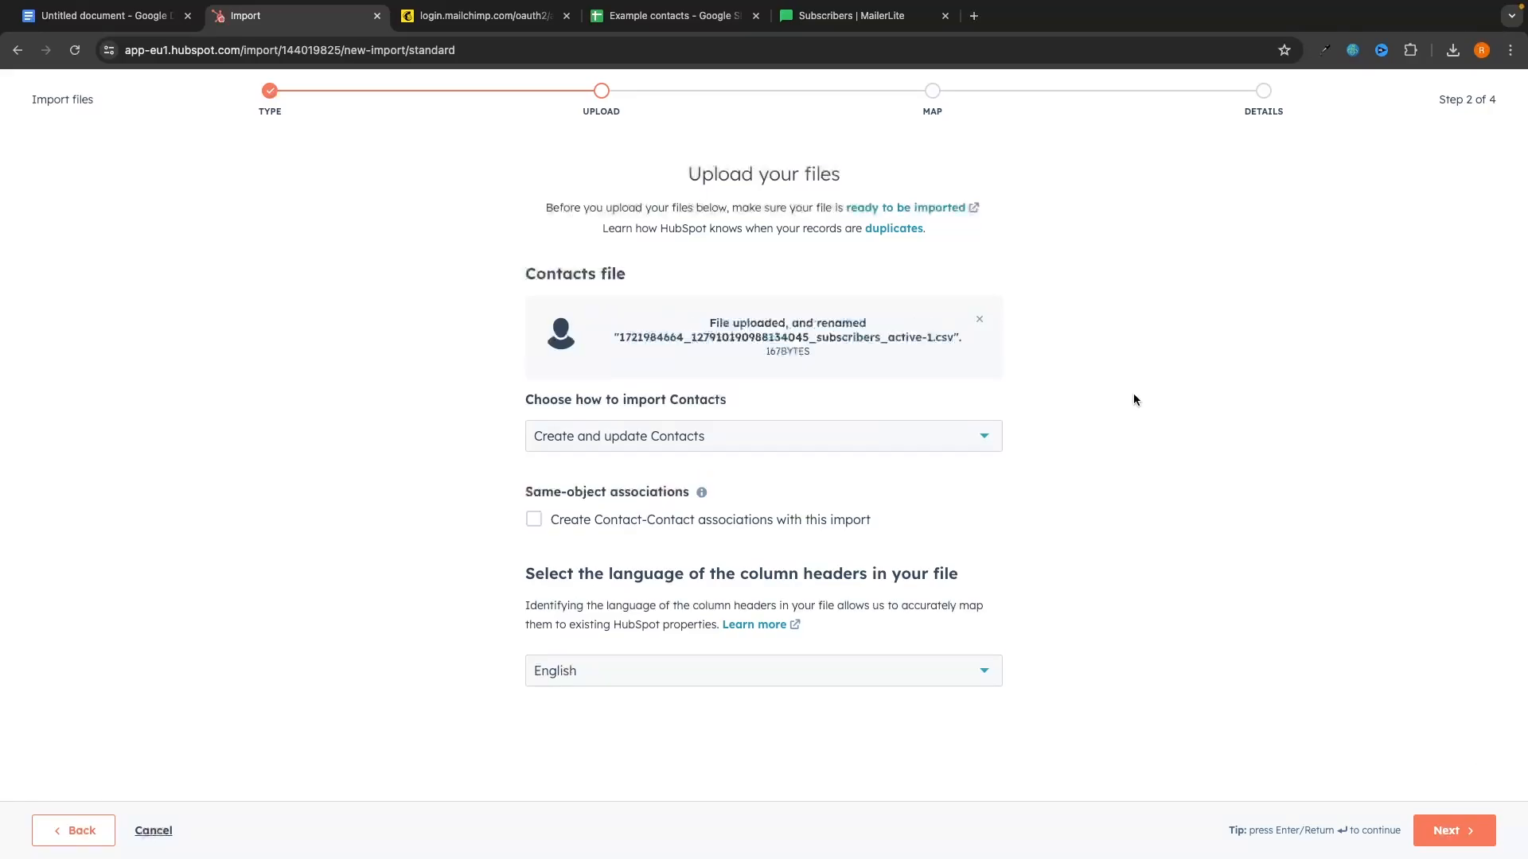
pyautogui.click(1448, 830)
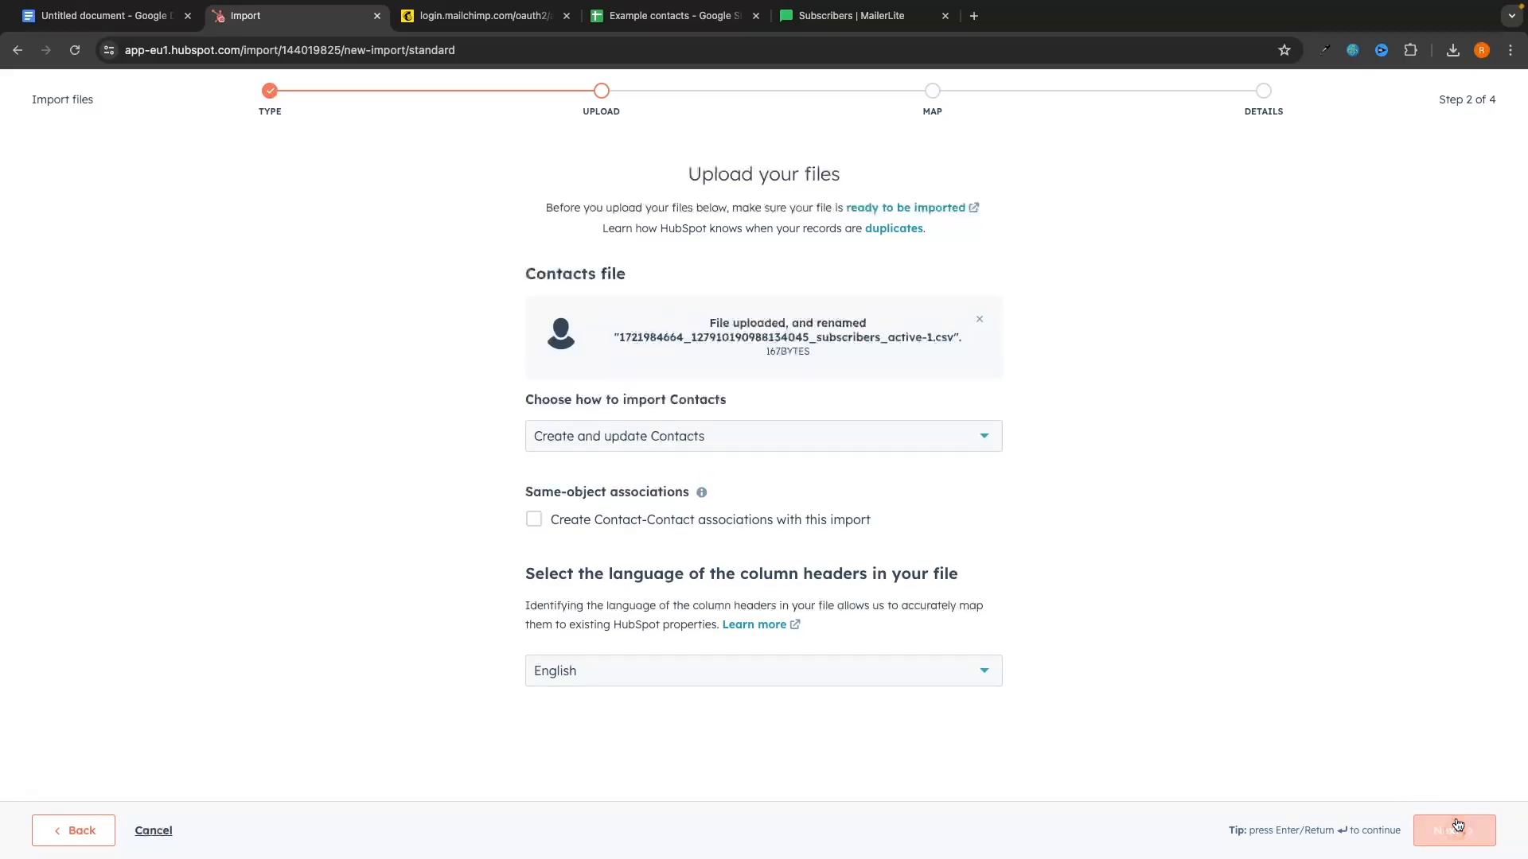
# Step: Map the Subscriber column to the Email property, skip the five unmapped columns, and continue
pyautogui.scroll(-1, 726, 343)
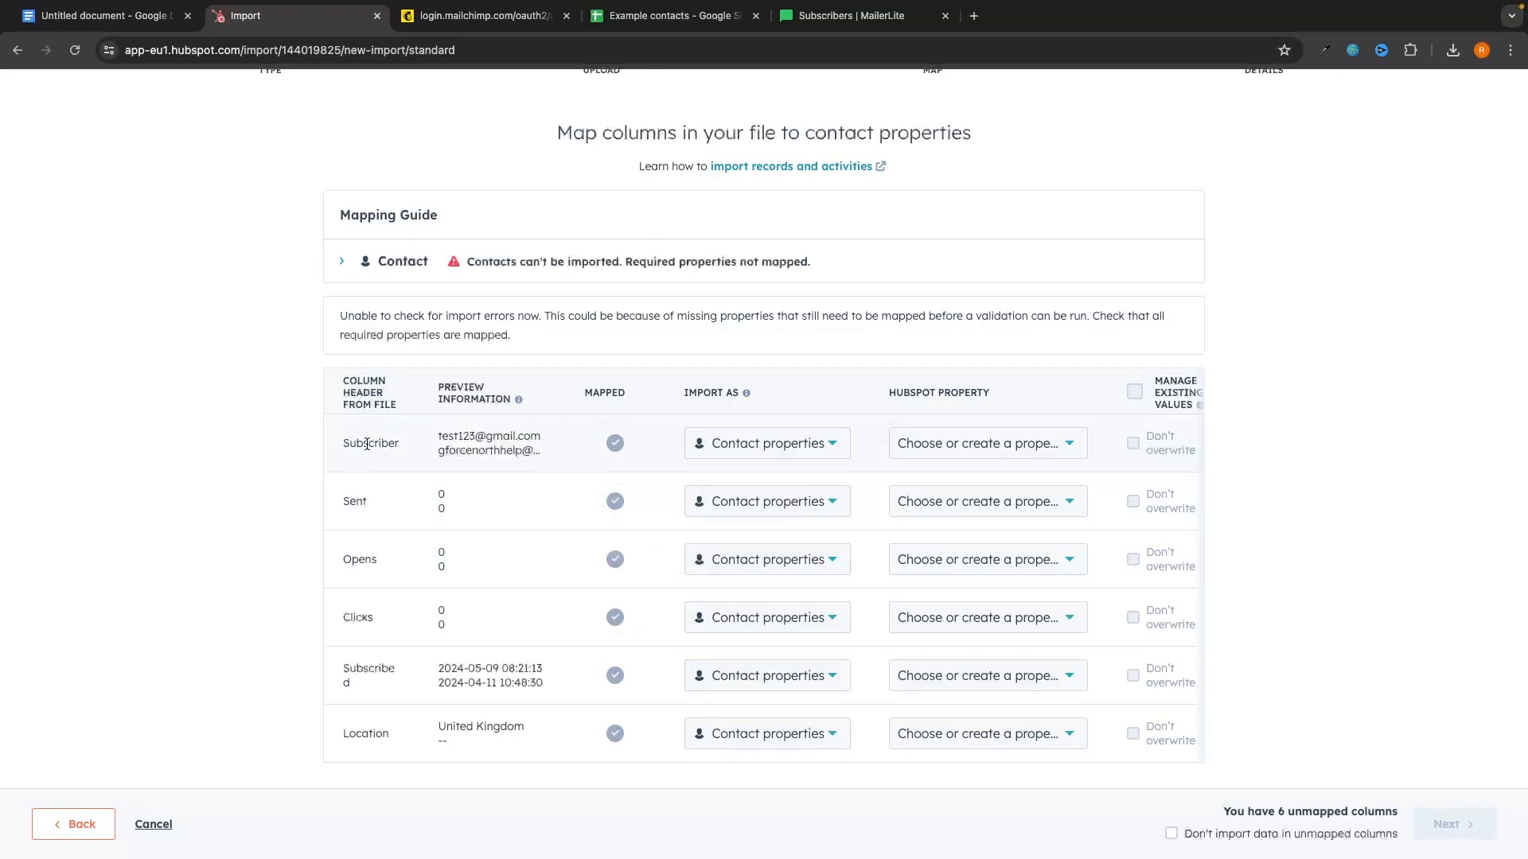
pyautogui.tripleClick(436, 440)
pyautogui.click(981, 443)
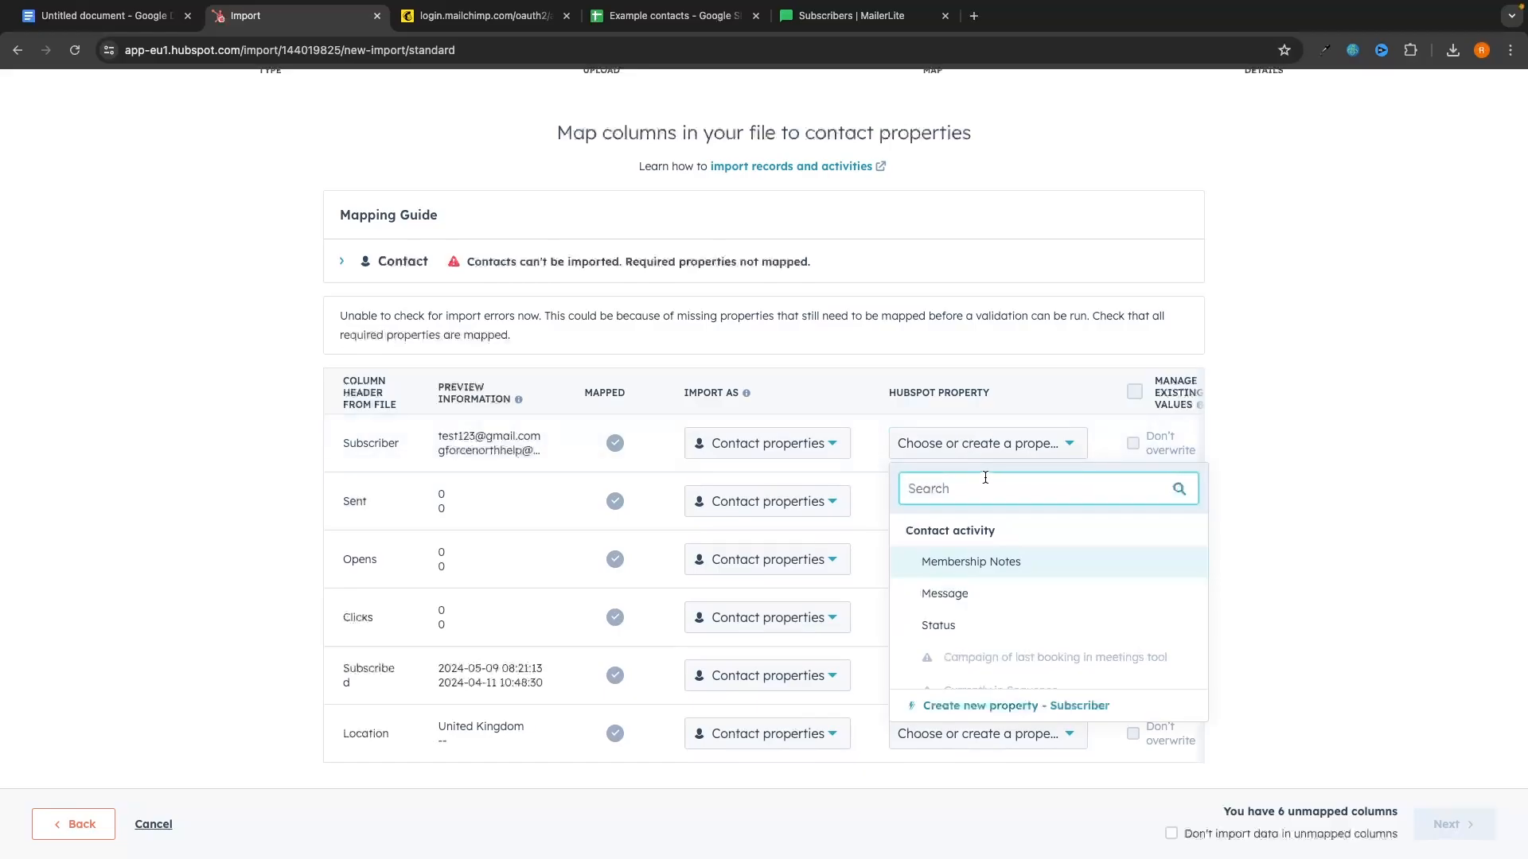
pyautogui.write('email')
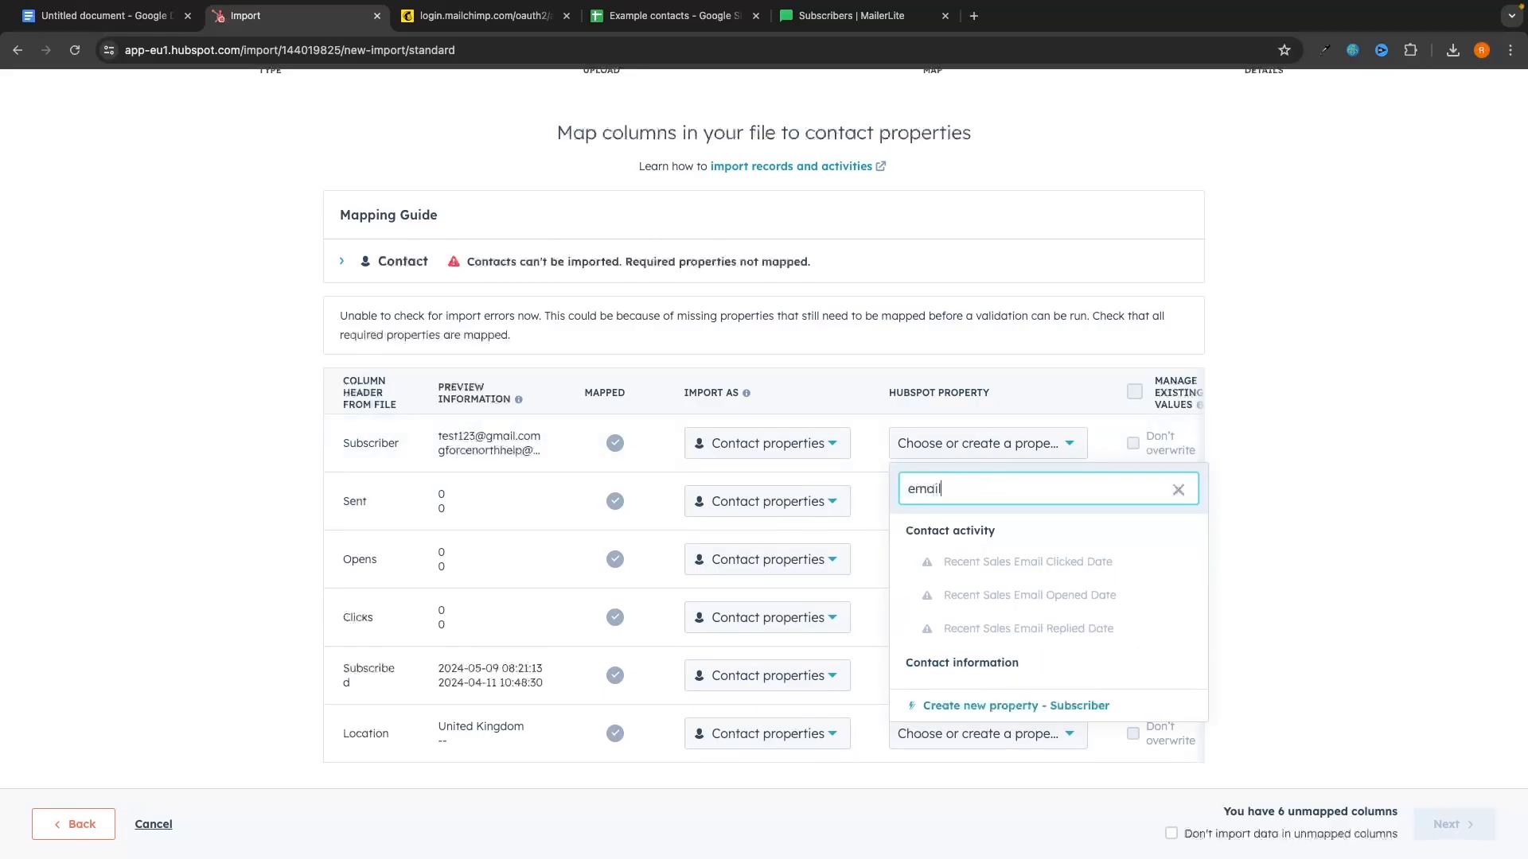
pyautogui.scroll(-2, 1059, 566)
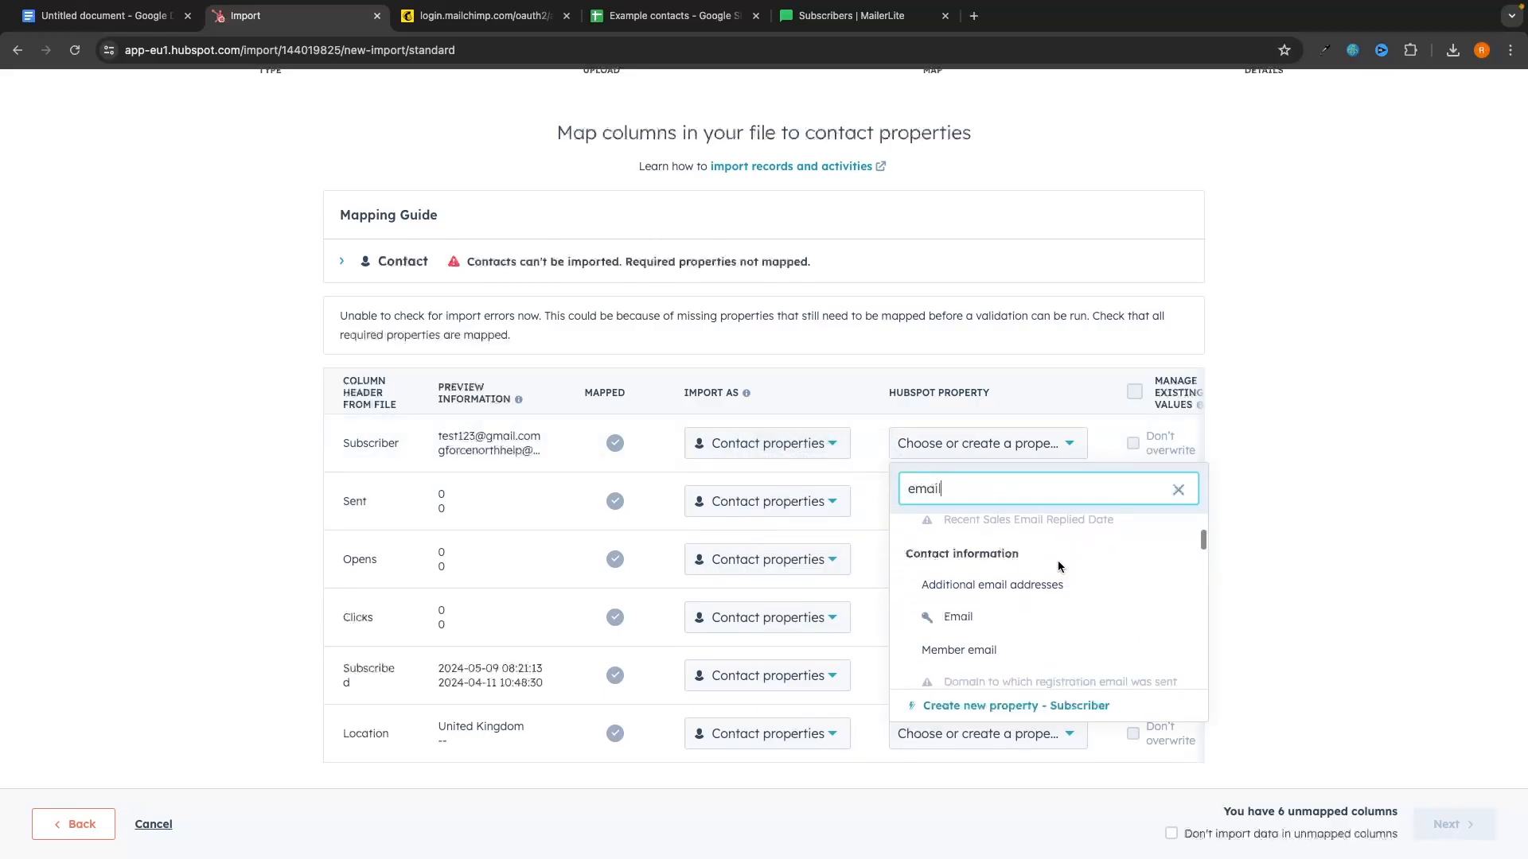
pyautogui.click(959, 616)
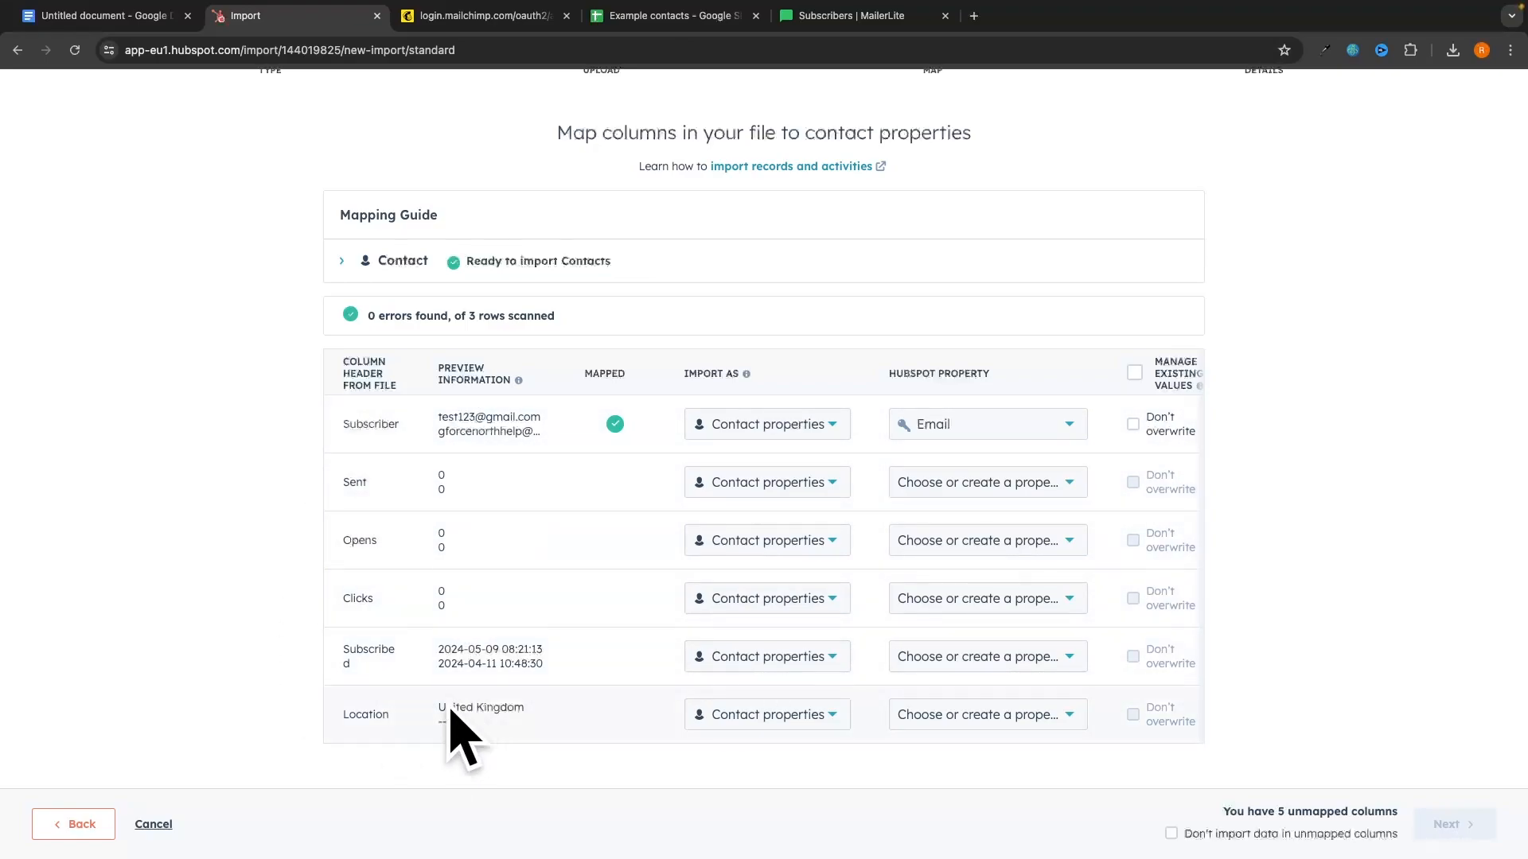
pyautogui.click(1194, 834)
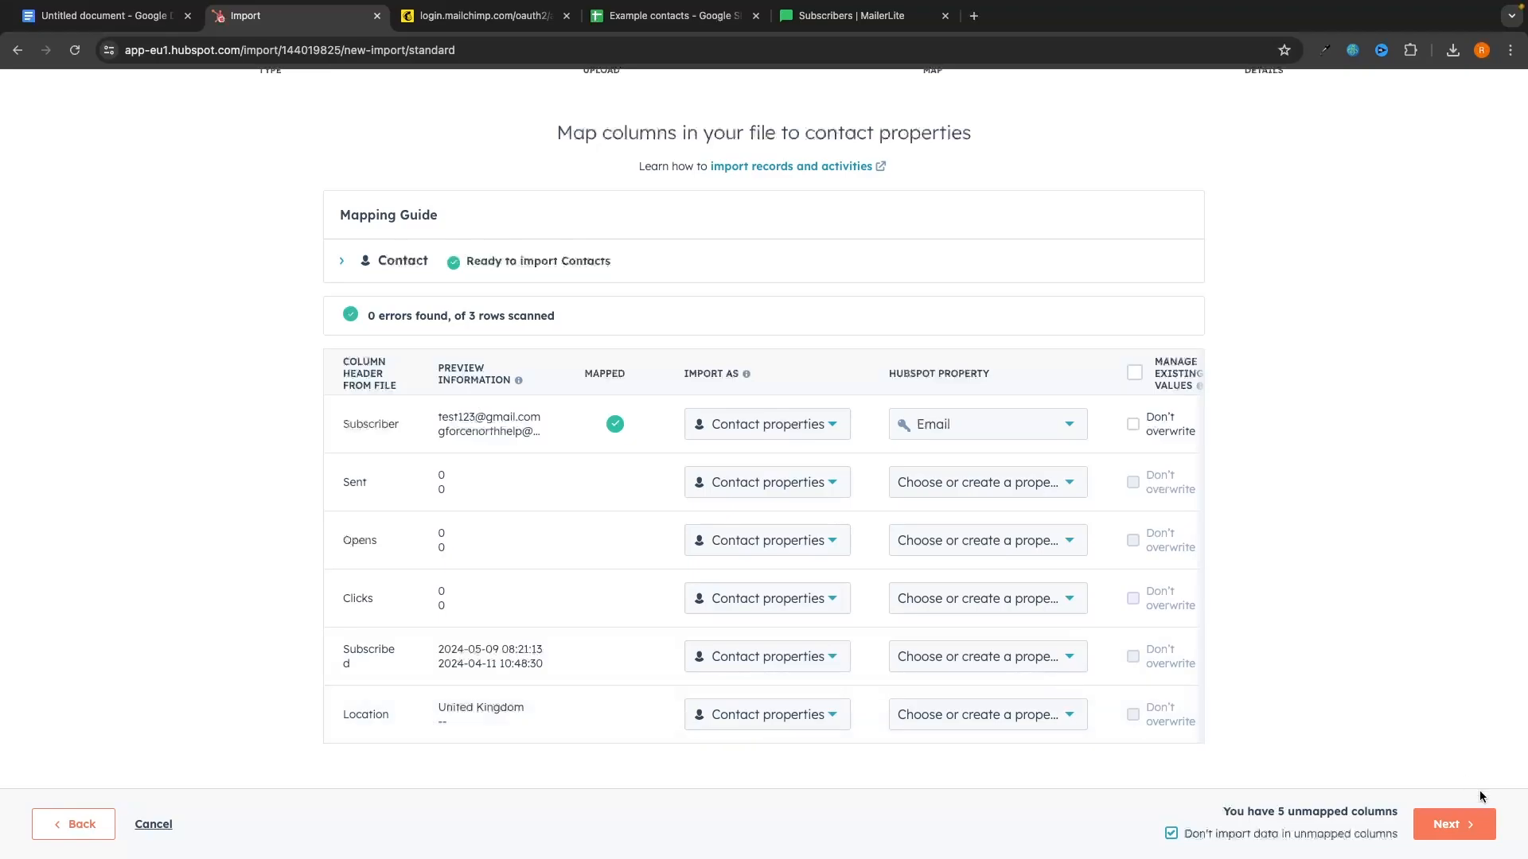
pyautogui.click(1448, 826)
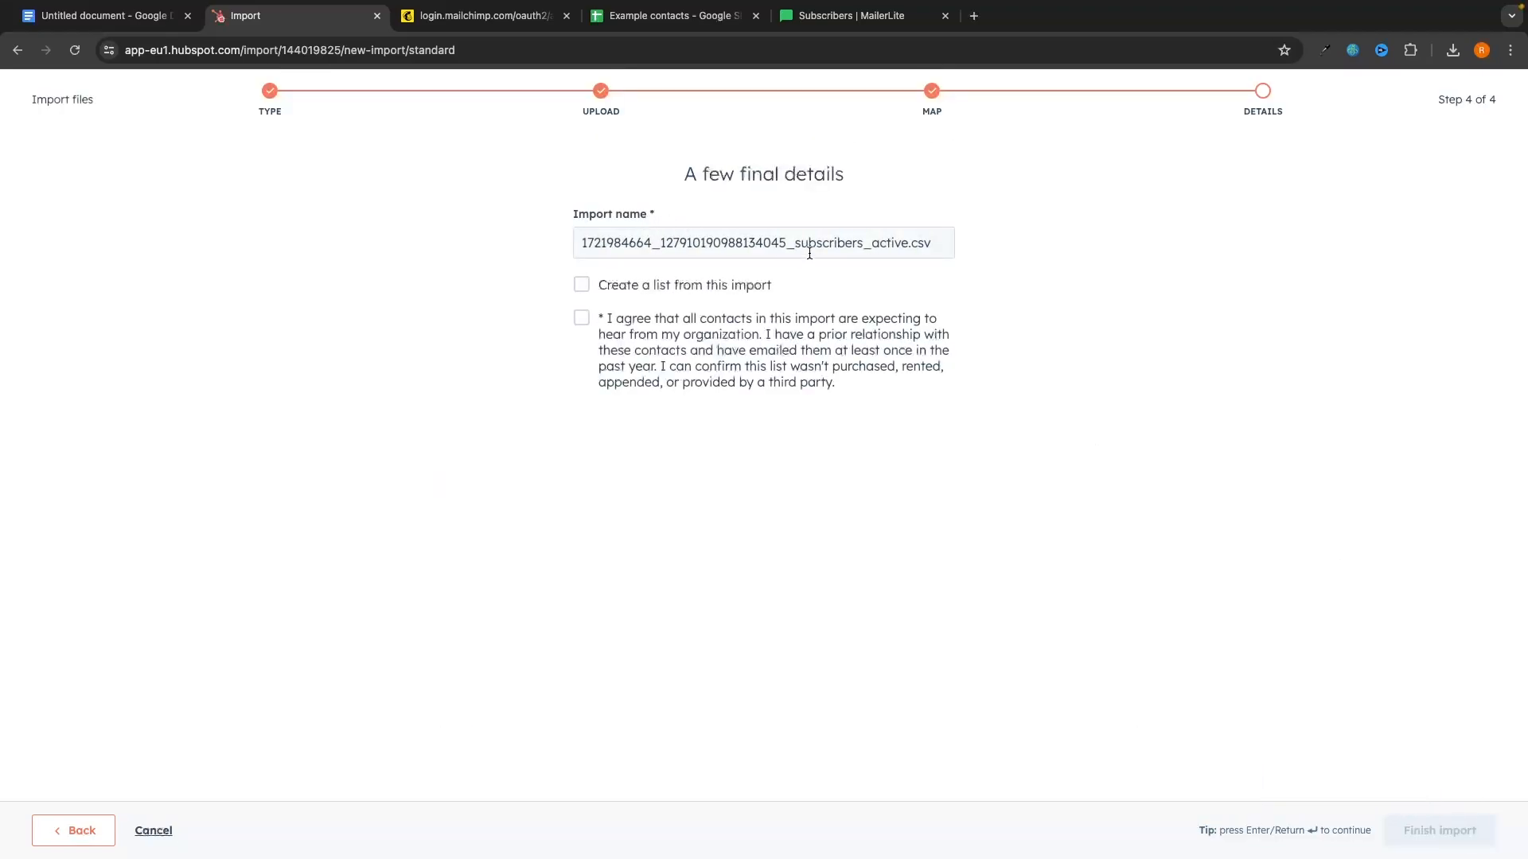
# Step: Name the import 'Mailerlite Imports.csv', have it create a list, accept the consent terms, and finish
pyautogui.doubleClick(809, 251)
pyautogui.click(853, 244)
pyautogui.moveTo(909, 242); pyautogui.dragTo(327, 239)
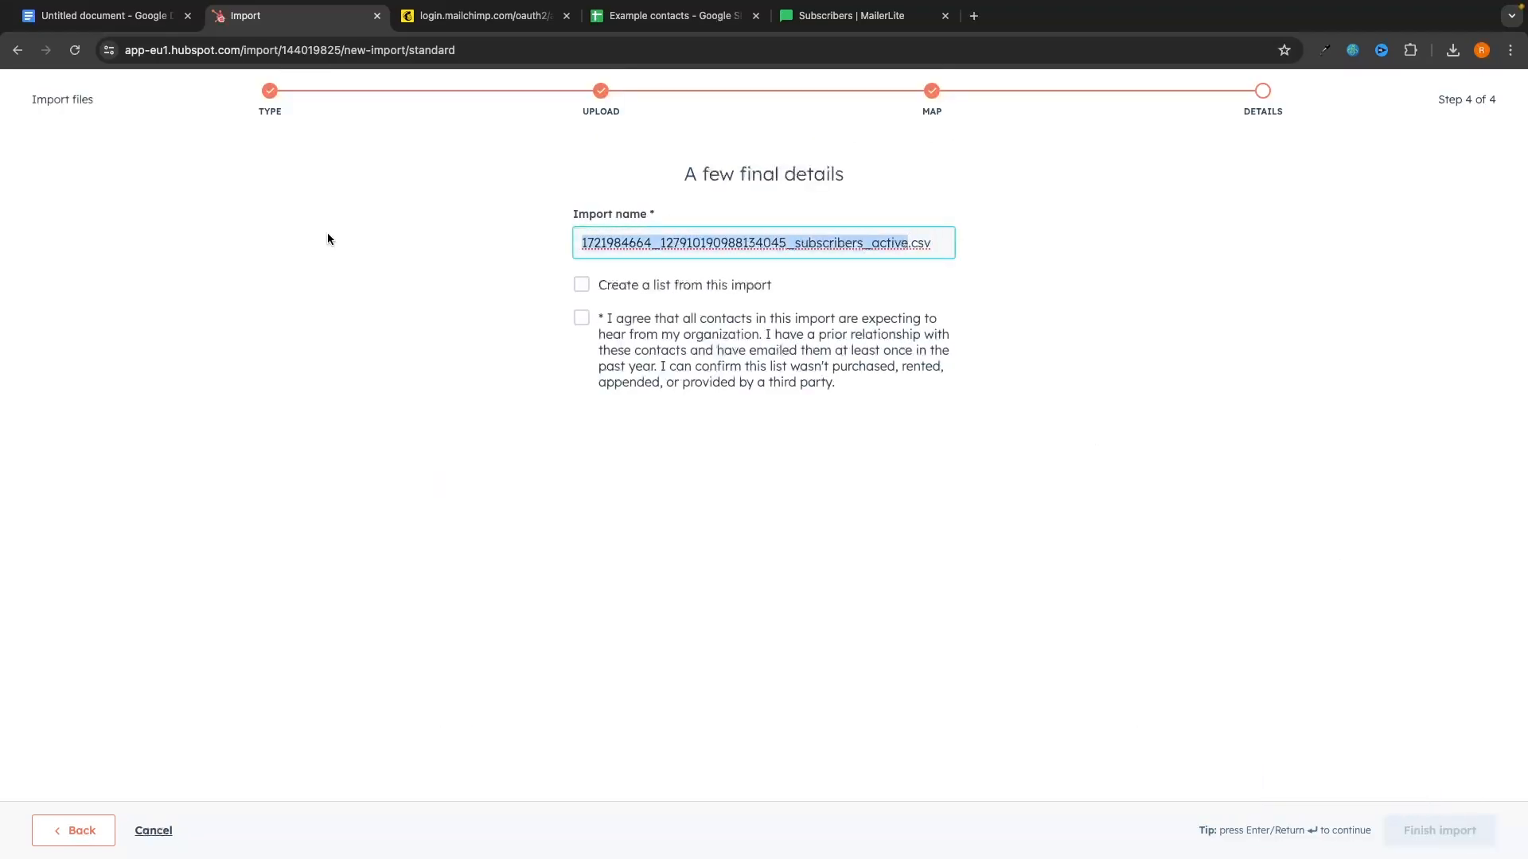
pyautogui.write('Mail')
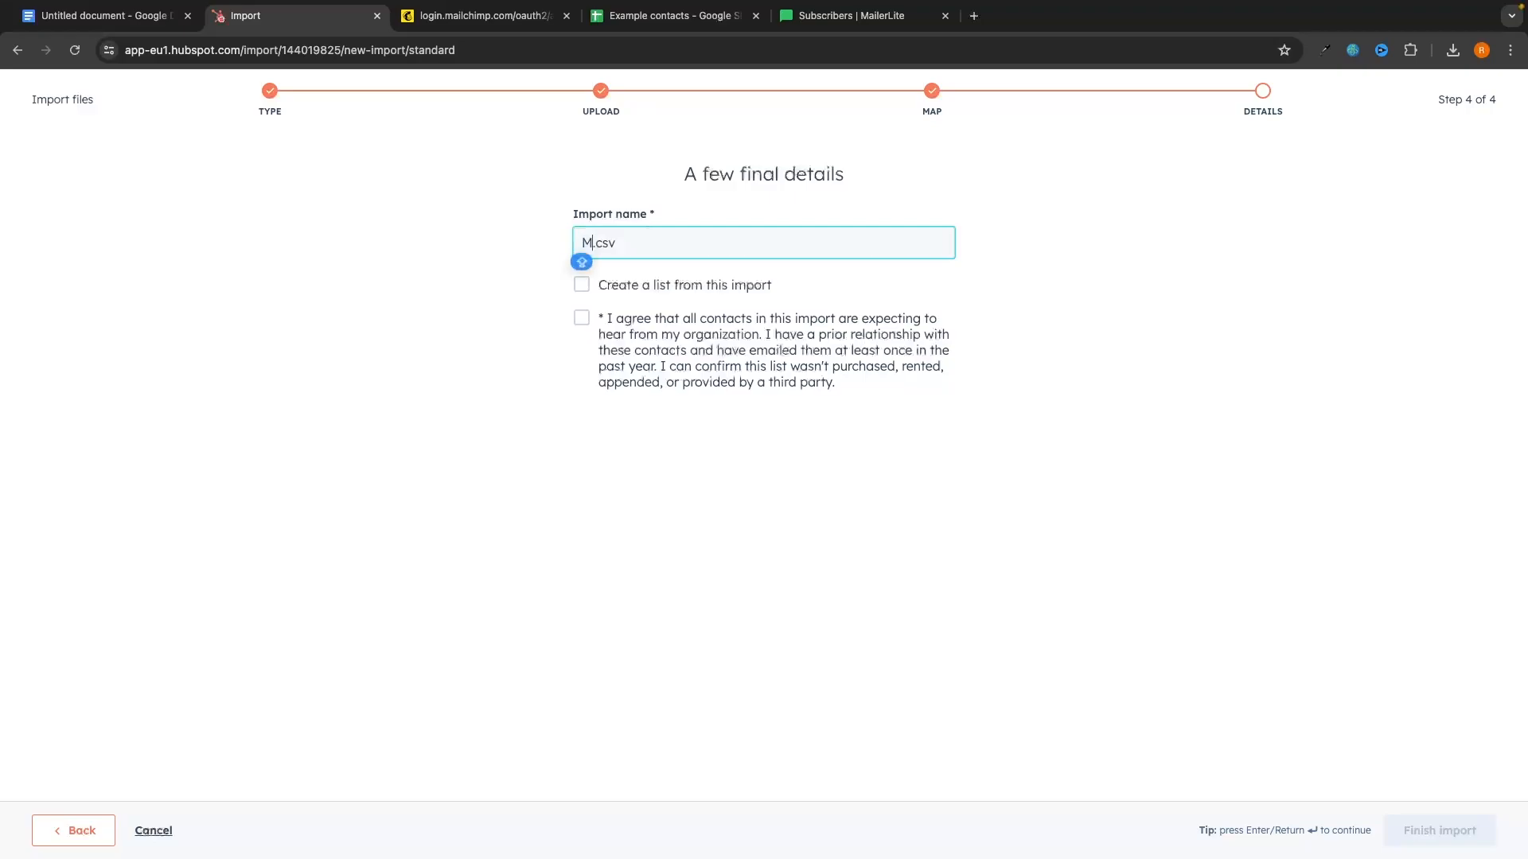
pyautogui.write('erlite Imports')
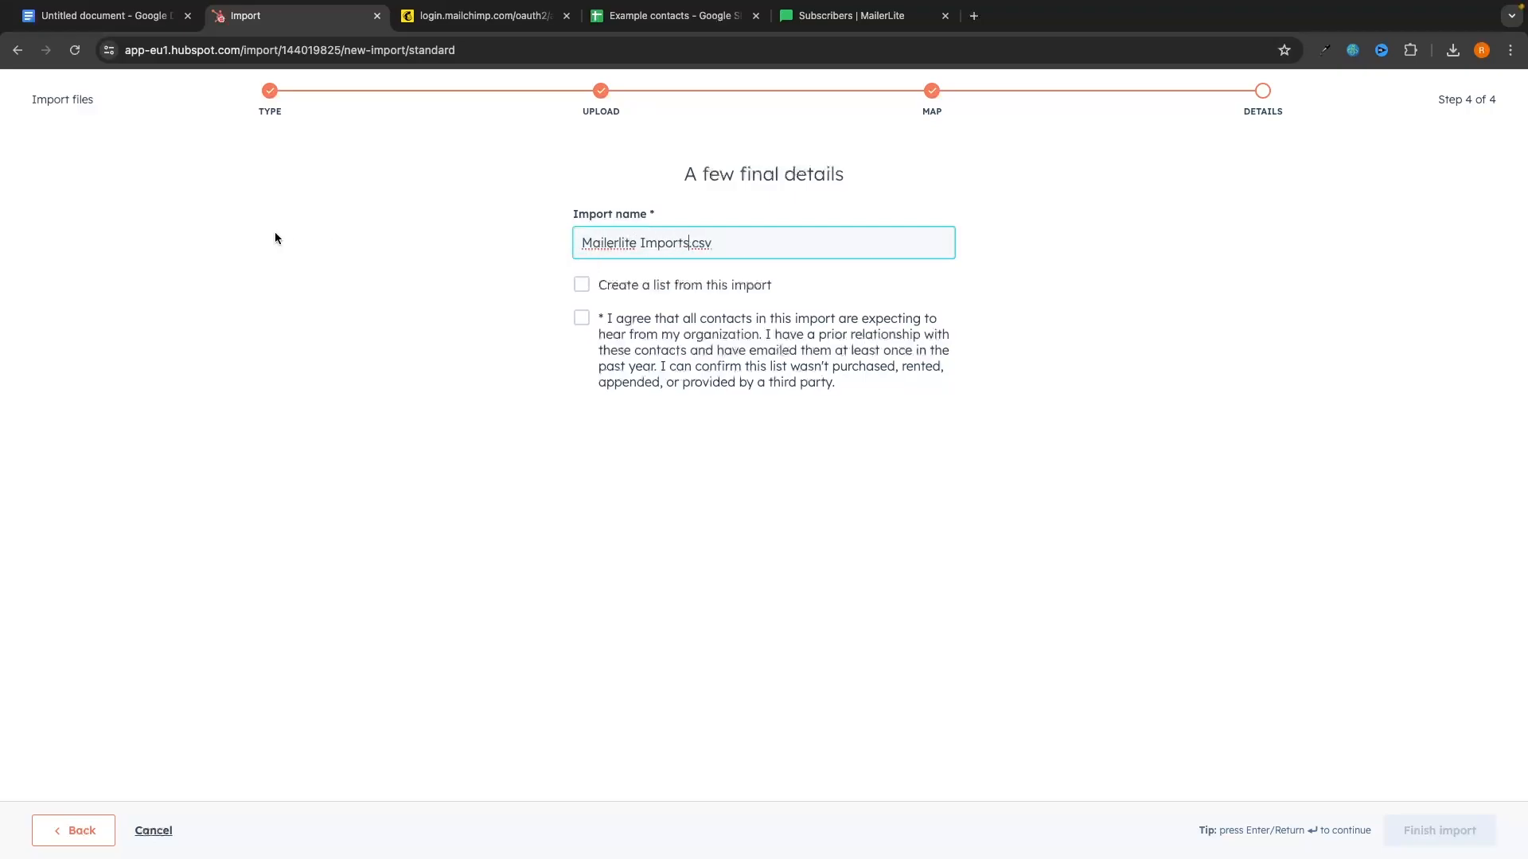
pyautogui.click(629, 284)
pyautogui.click(686, 390)
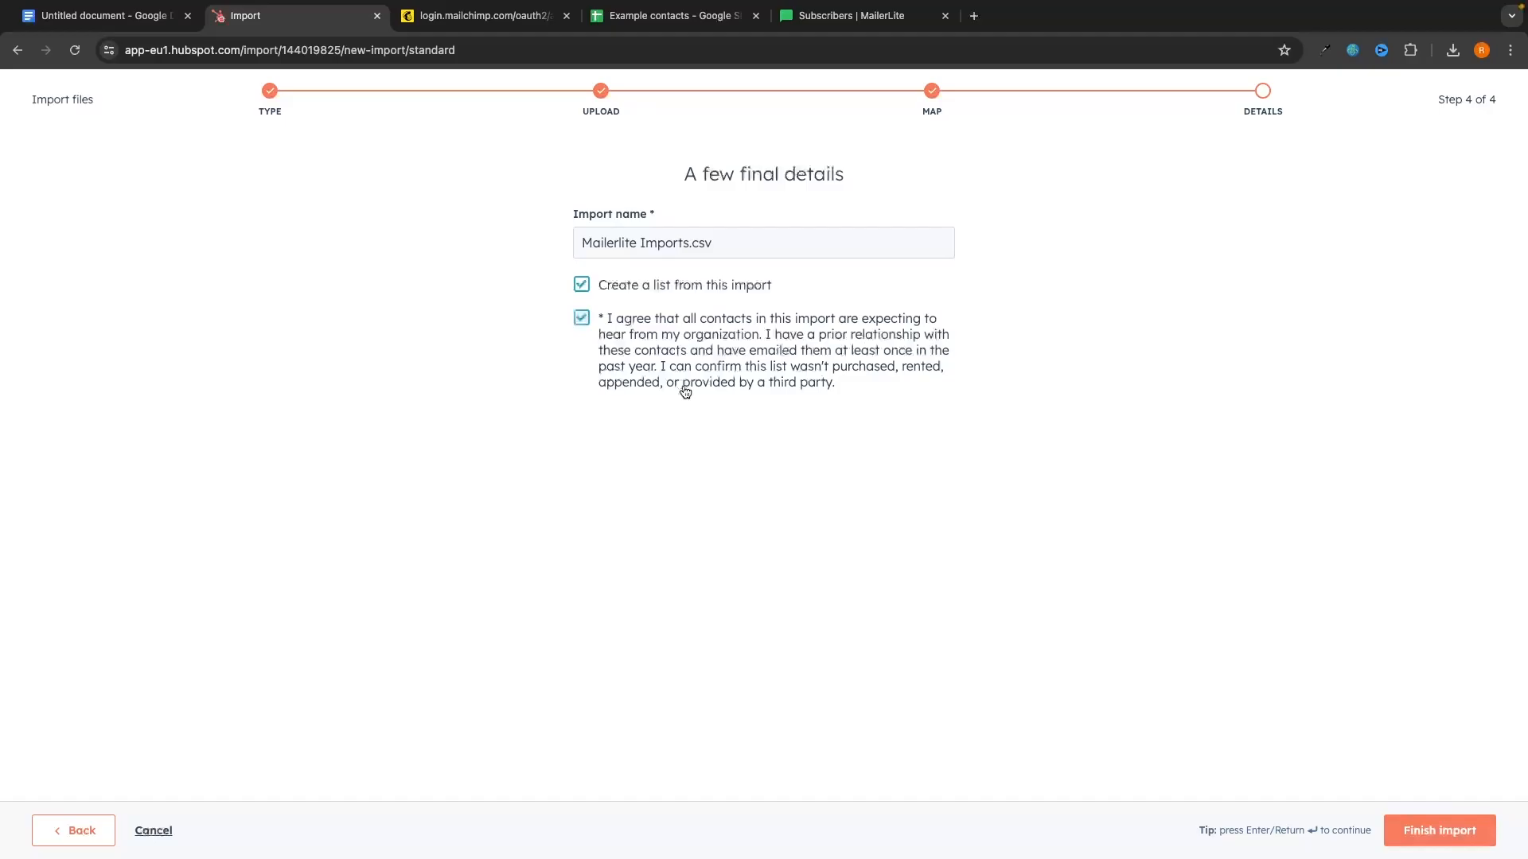
pyautogui.click(1474, 846)
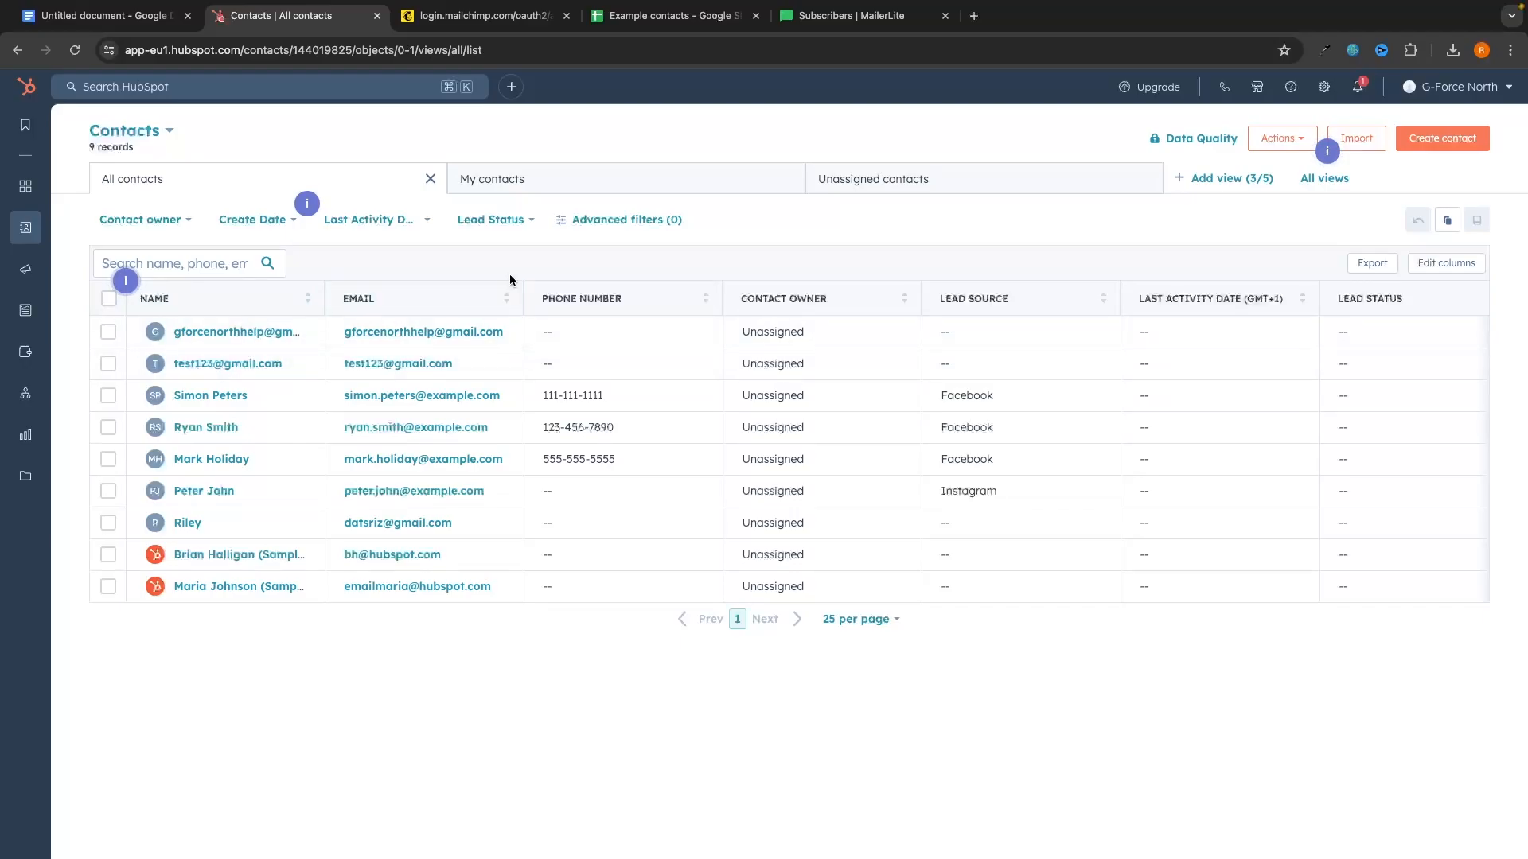
# Step: Check the 2 contacts in the Mailerlite Imports.csv list, then view the Example contacts.xlsx list
pyautogui.moveTo(45, 246)
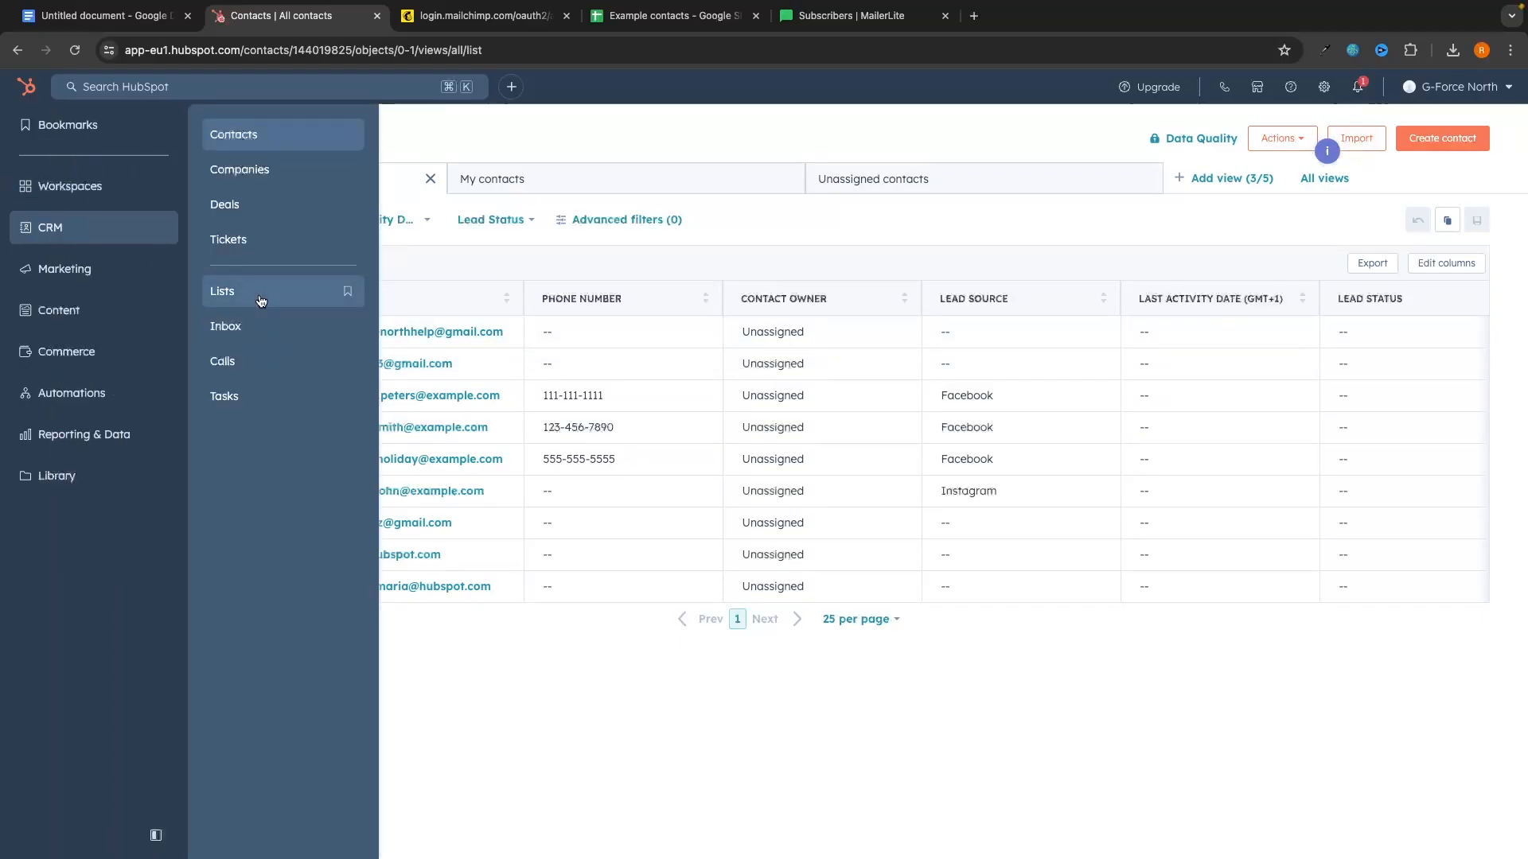
pyautogui.click(338, 293)
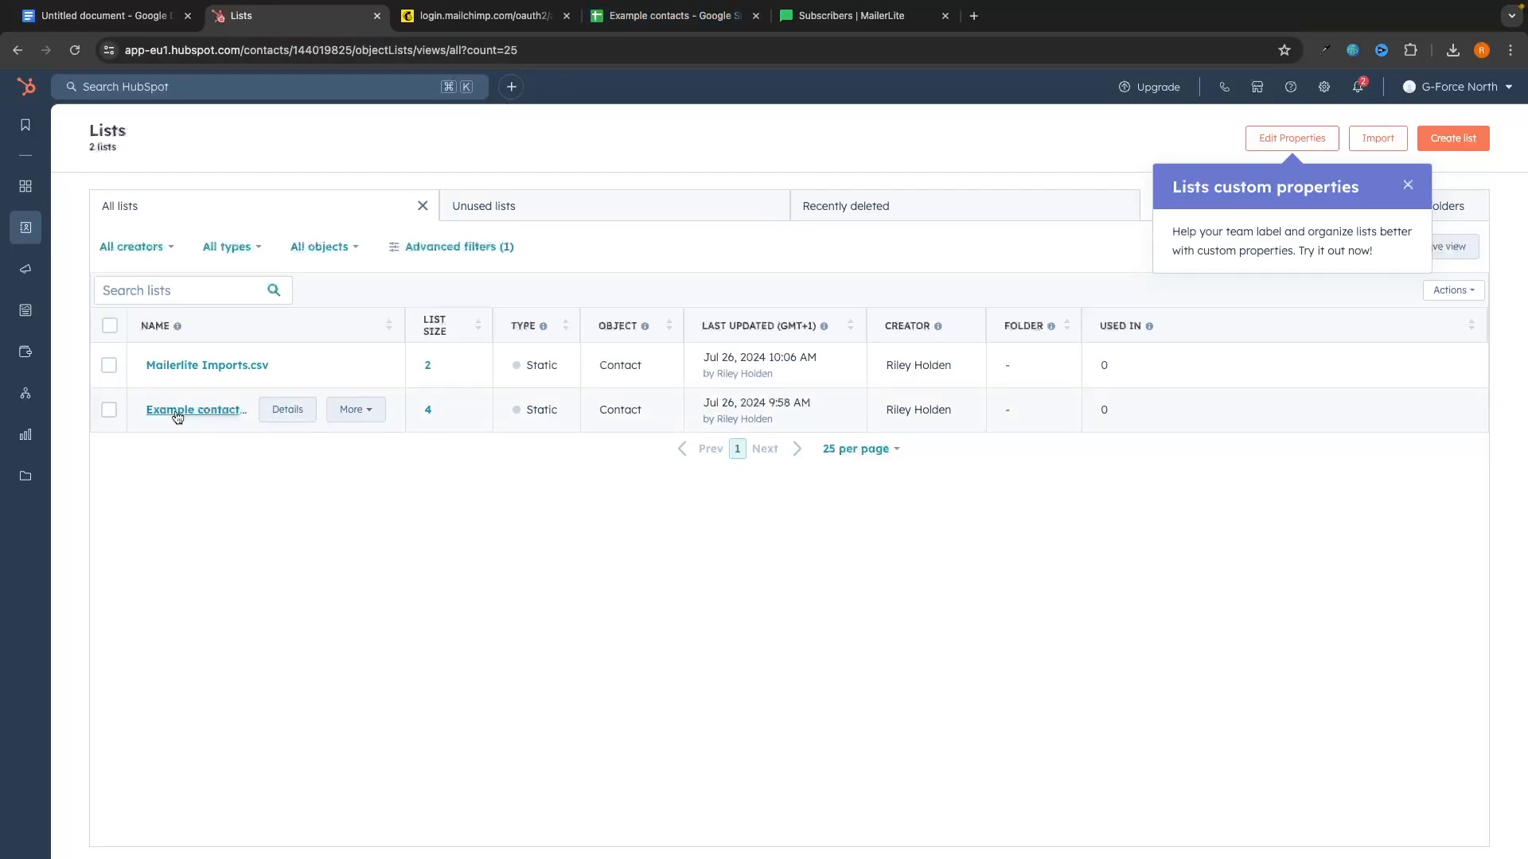
pyautogui.click(184, 365)
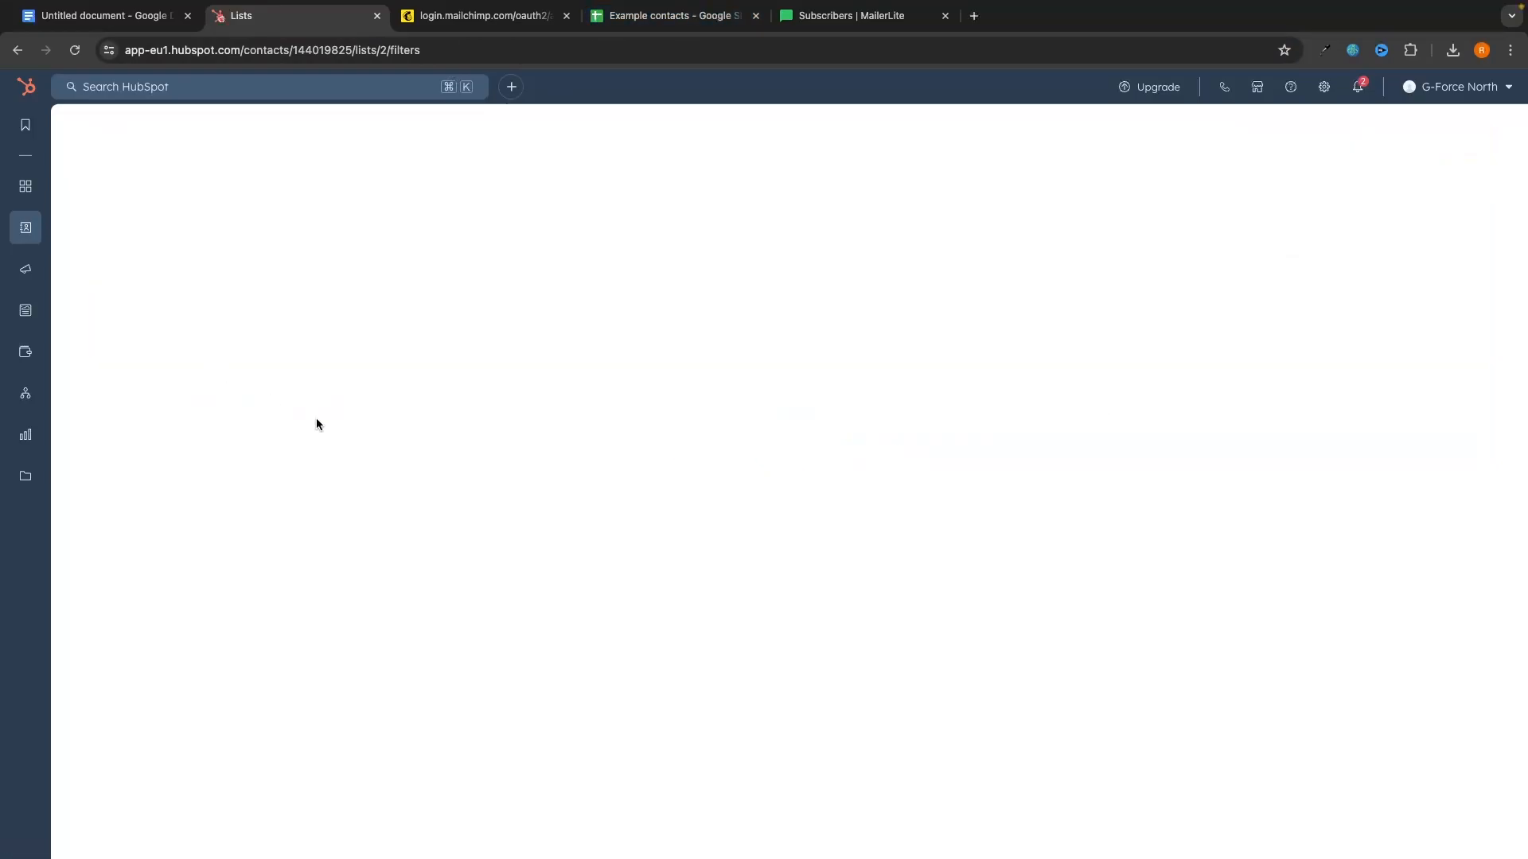
pyautogui.hscroll(-5, 813, 535)
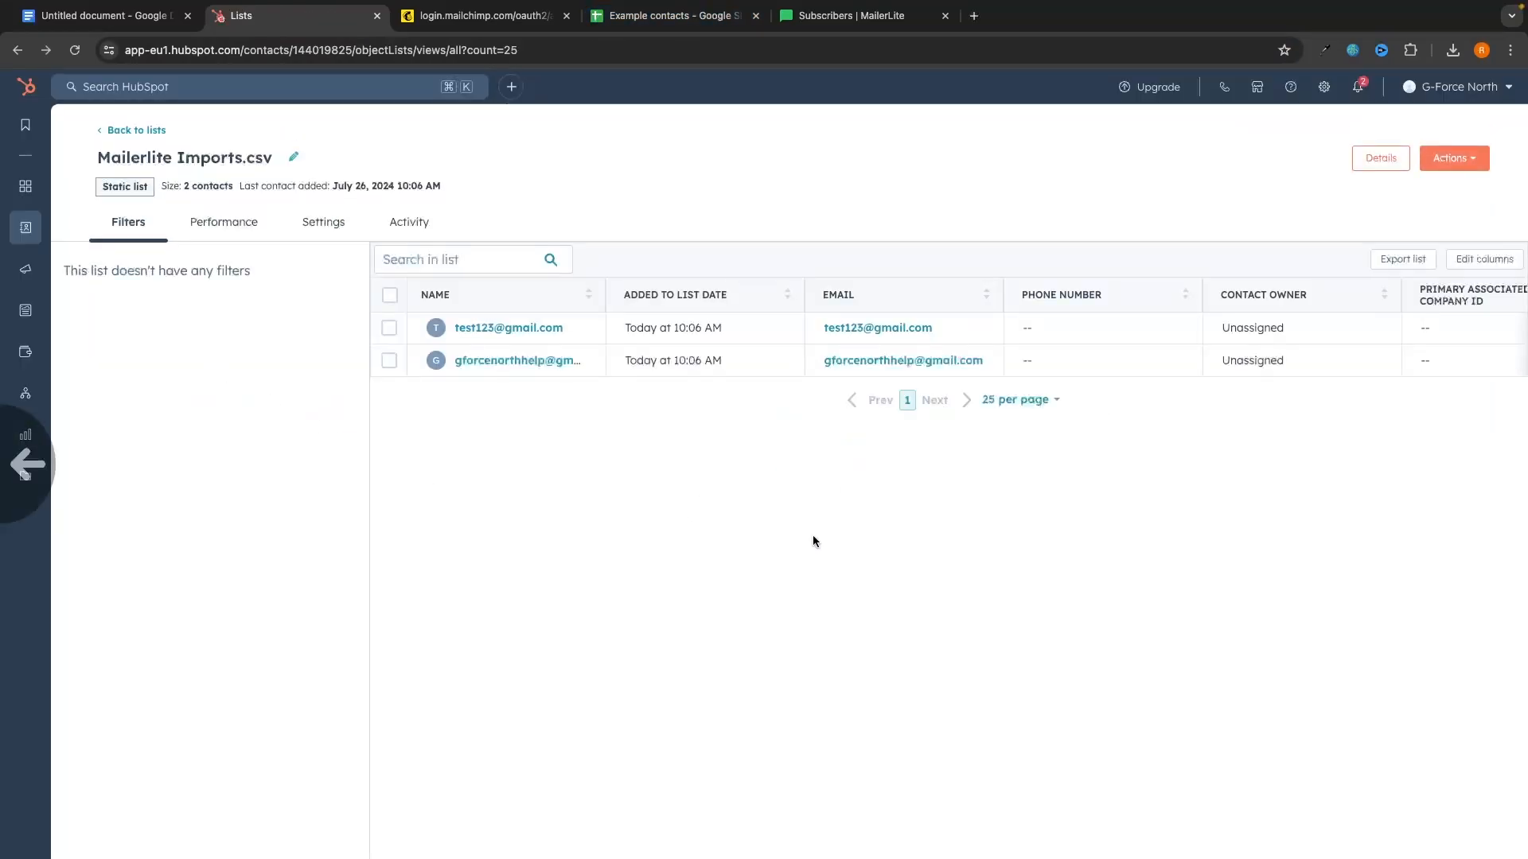
pyautogui.click(236, 410)
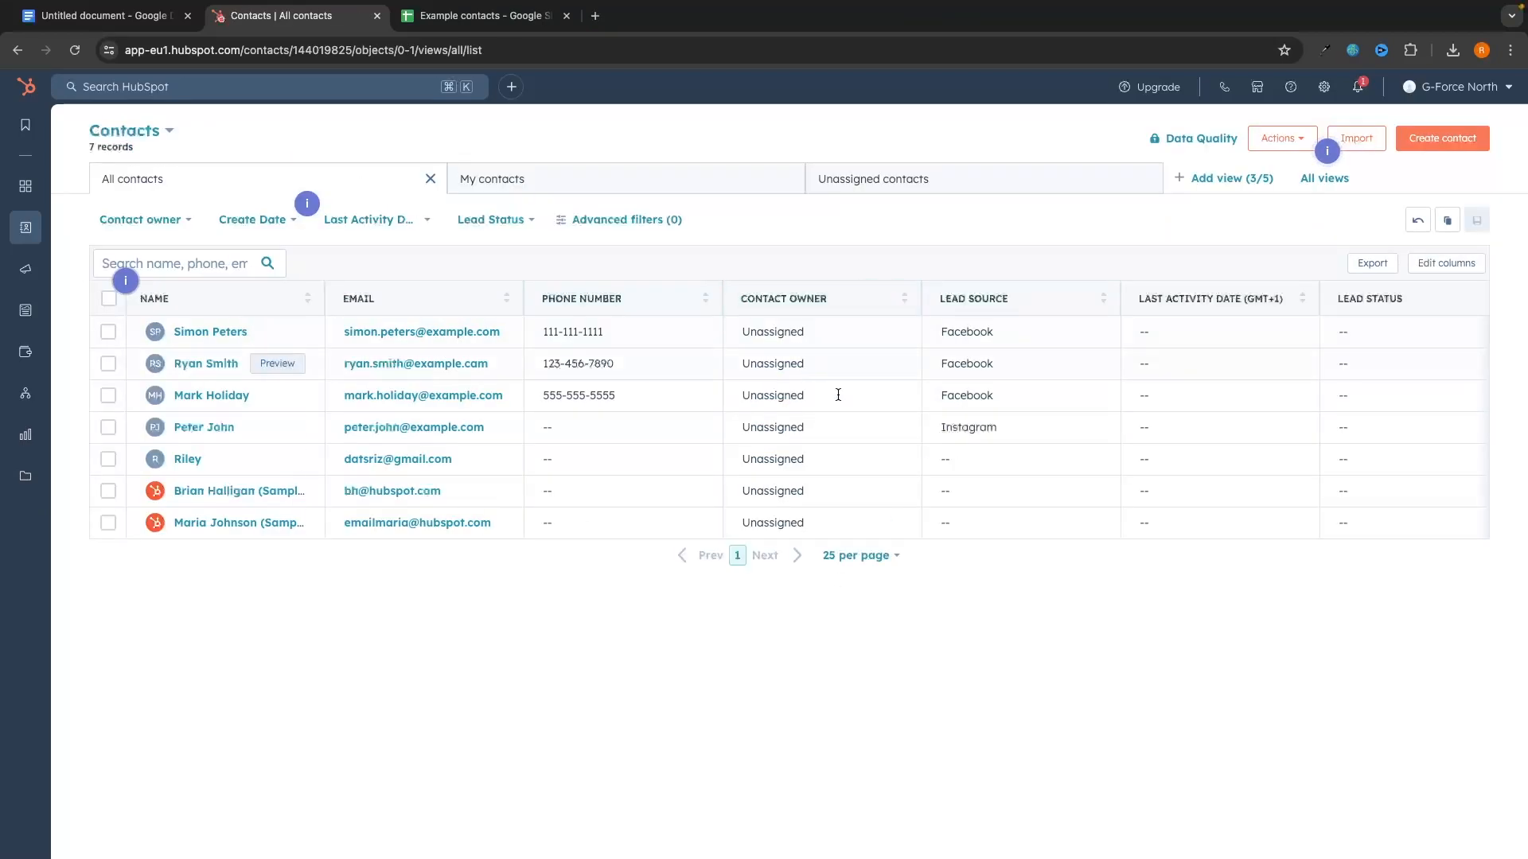
# Step: Create a contact with the person's first name, last name and example.com e-mail, then return to Contacts
pyautogui.click(1442, 138)
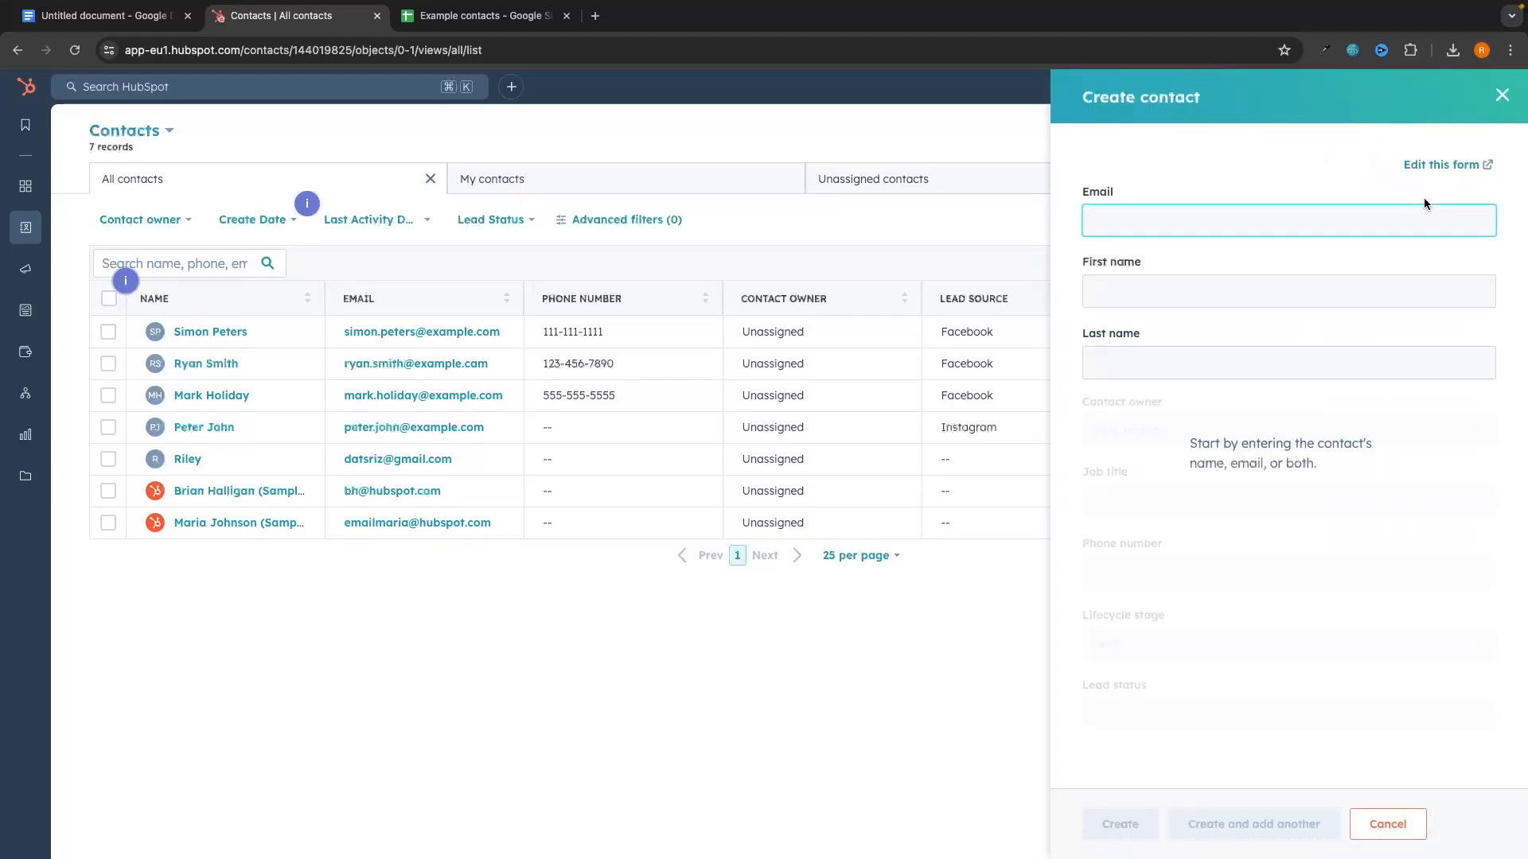
pyautogui.click(1206, 291)
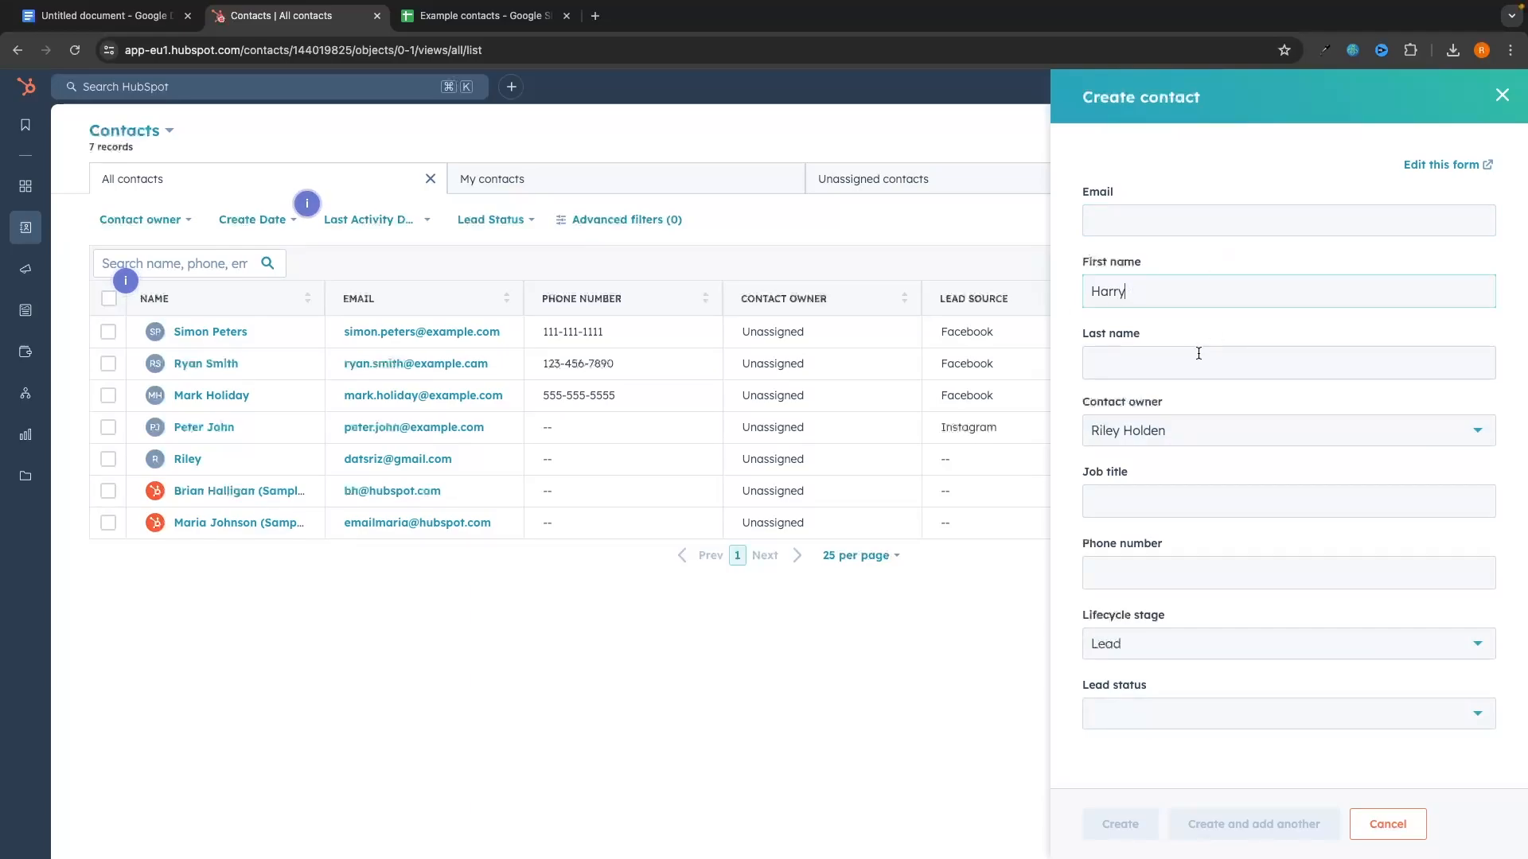
pyautogui.click(1198, 354)
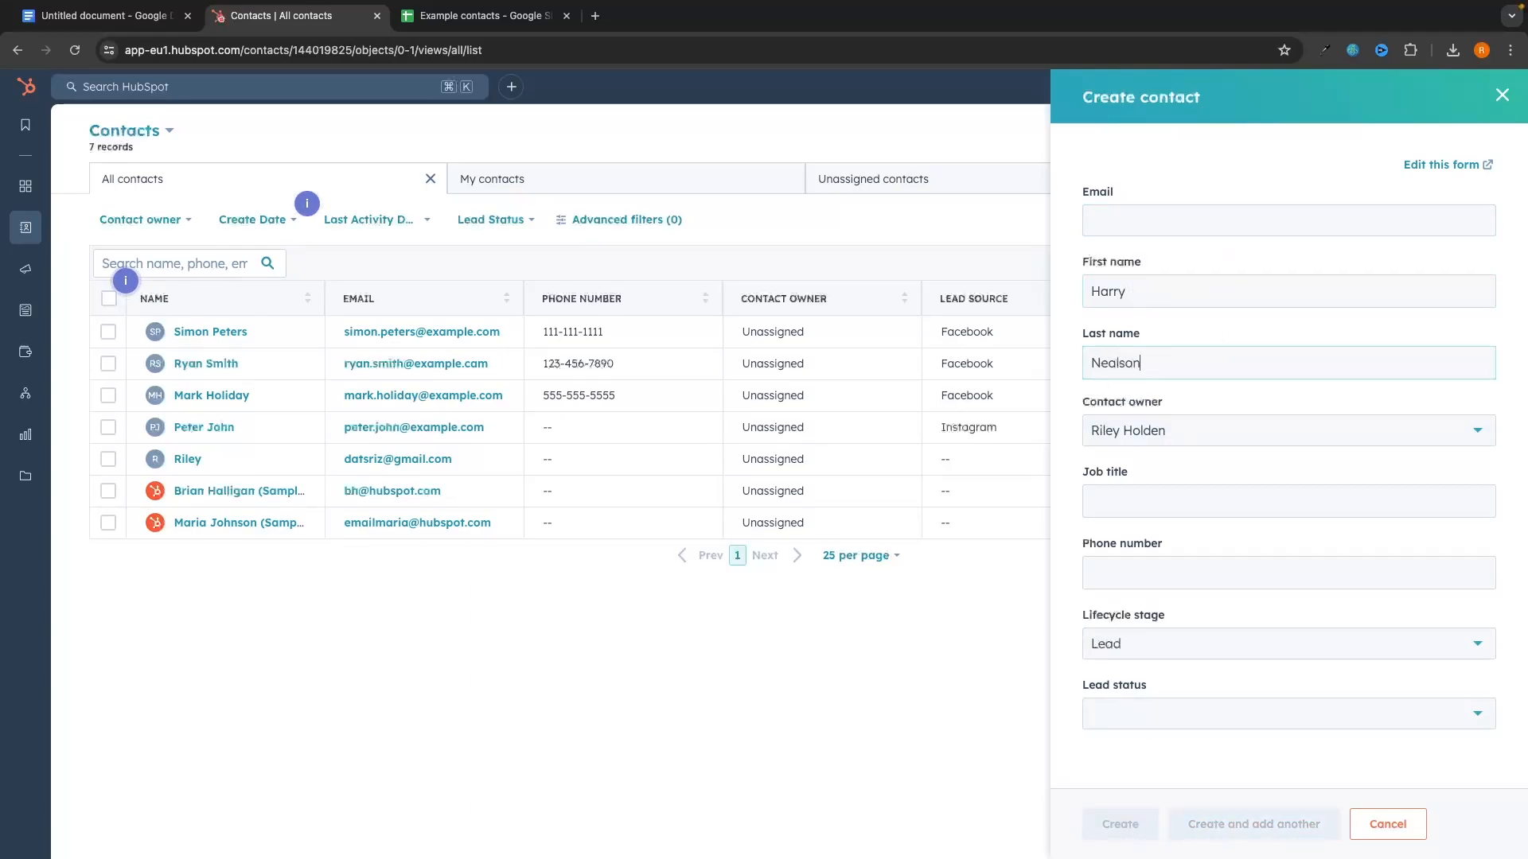
pyautogui.click(1199, 221)
pyautogui.write('h')
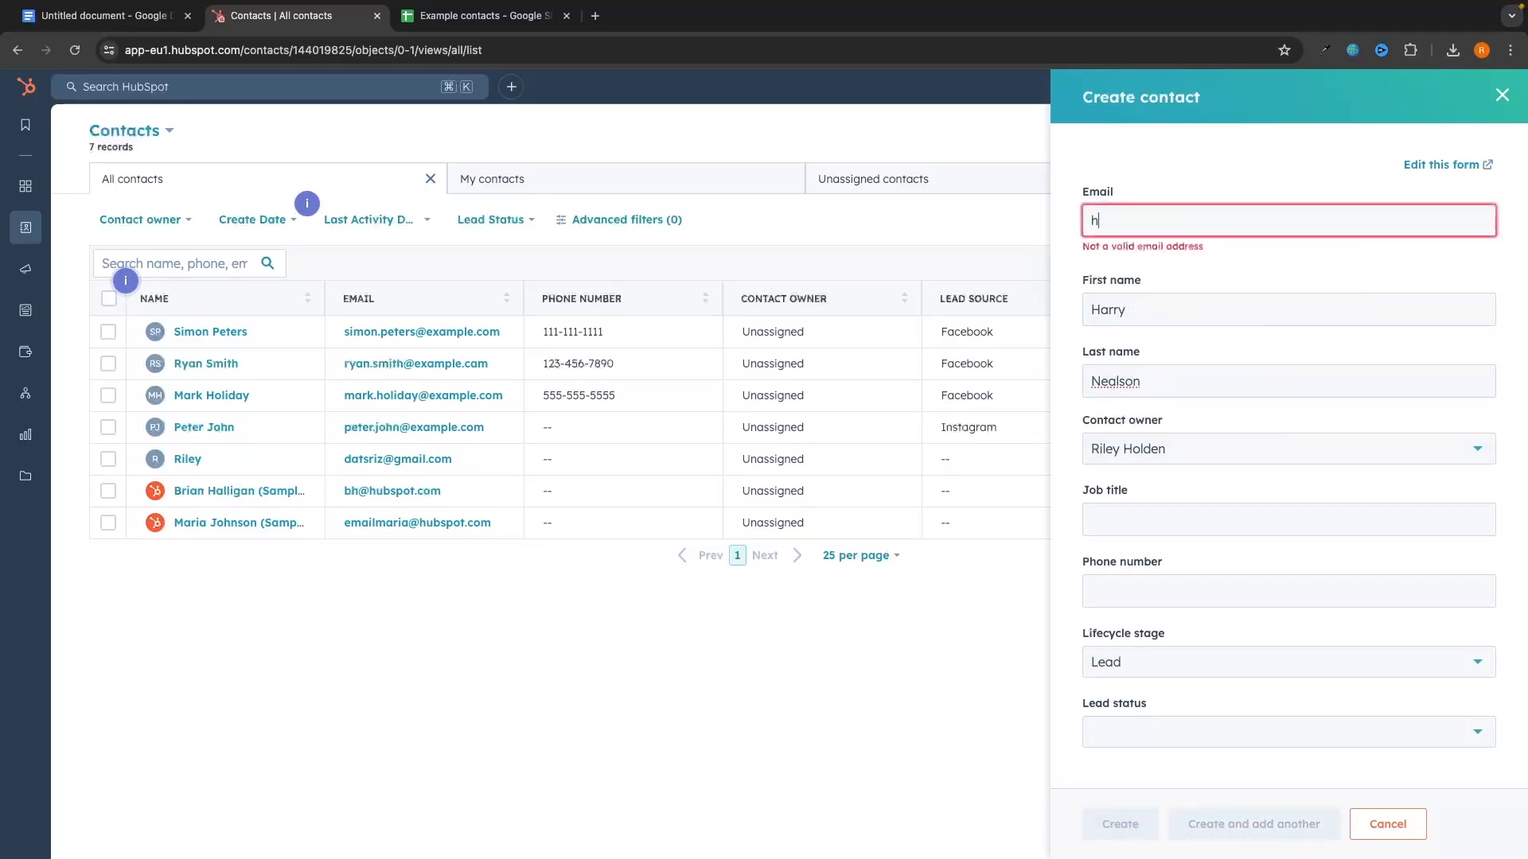
pyautogui.write('arry.neal')
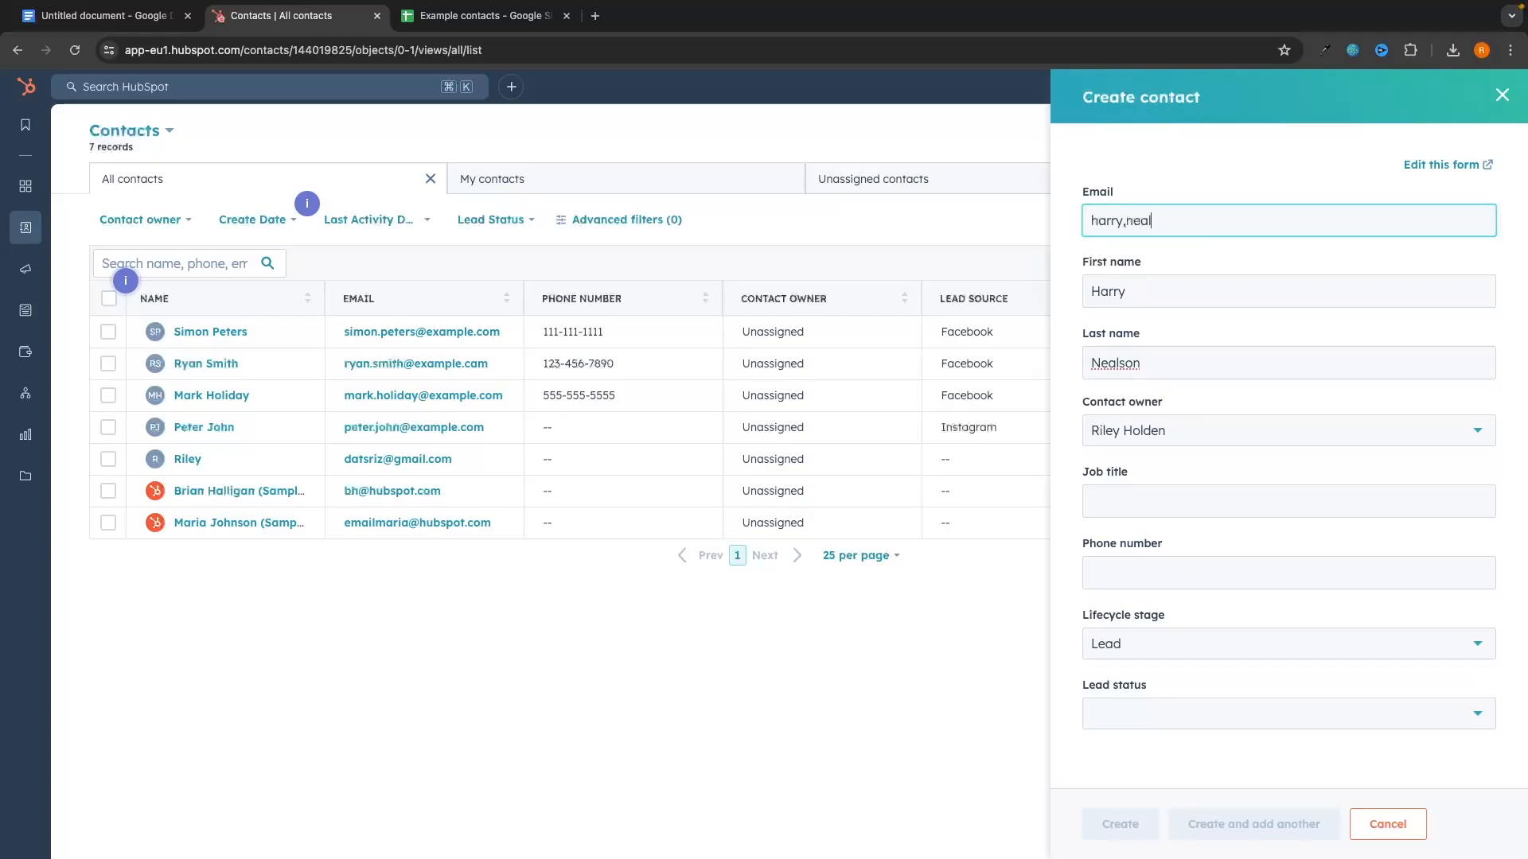
pyautogui.write('son@example.com')
pyautogui.click(1352, 322)
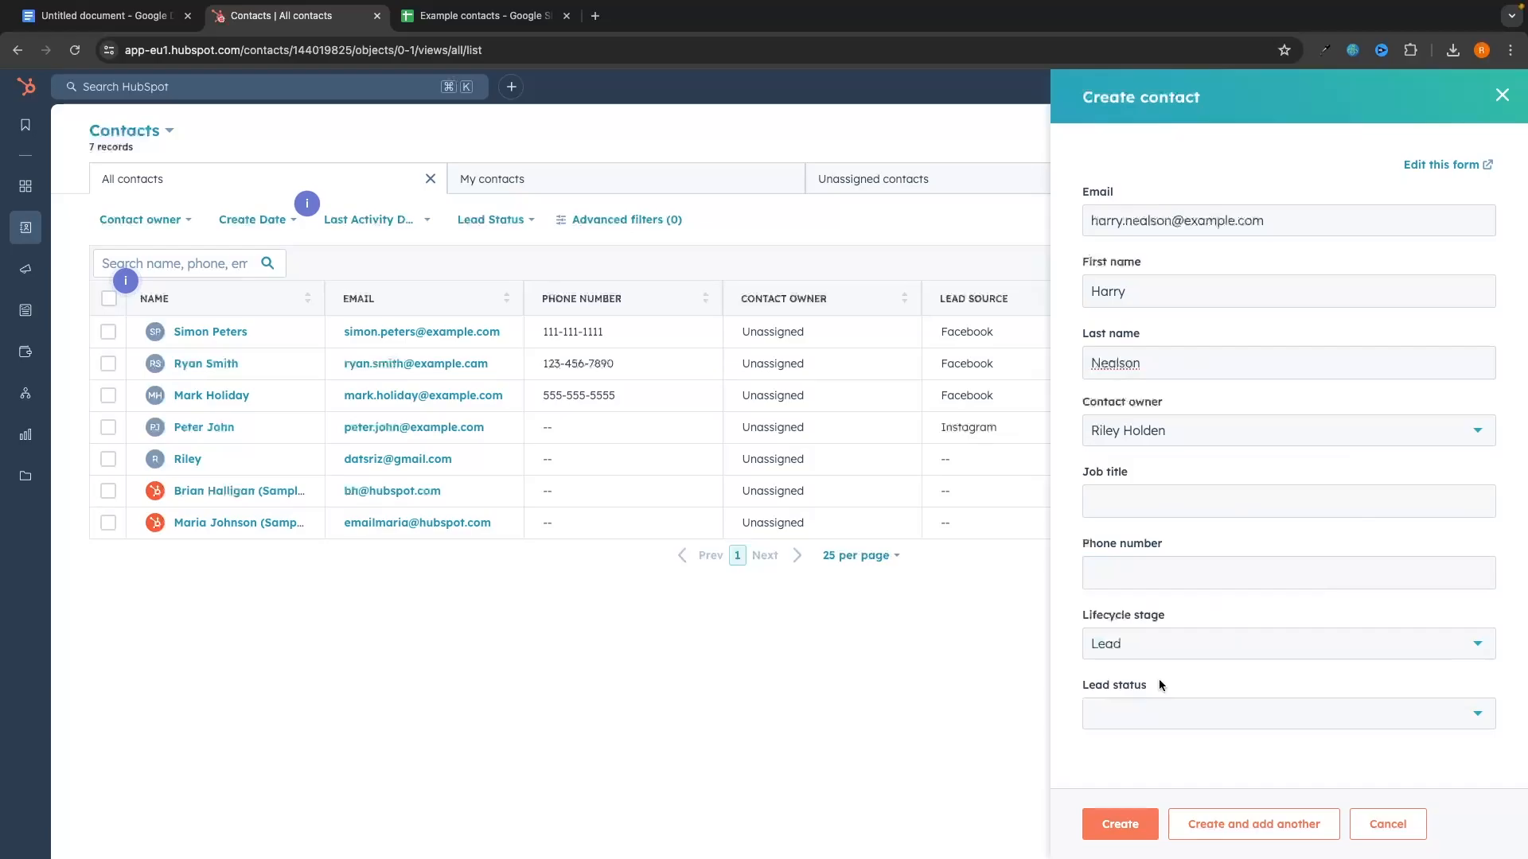
pyautogui.click(1126, 832)
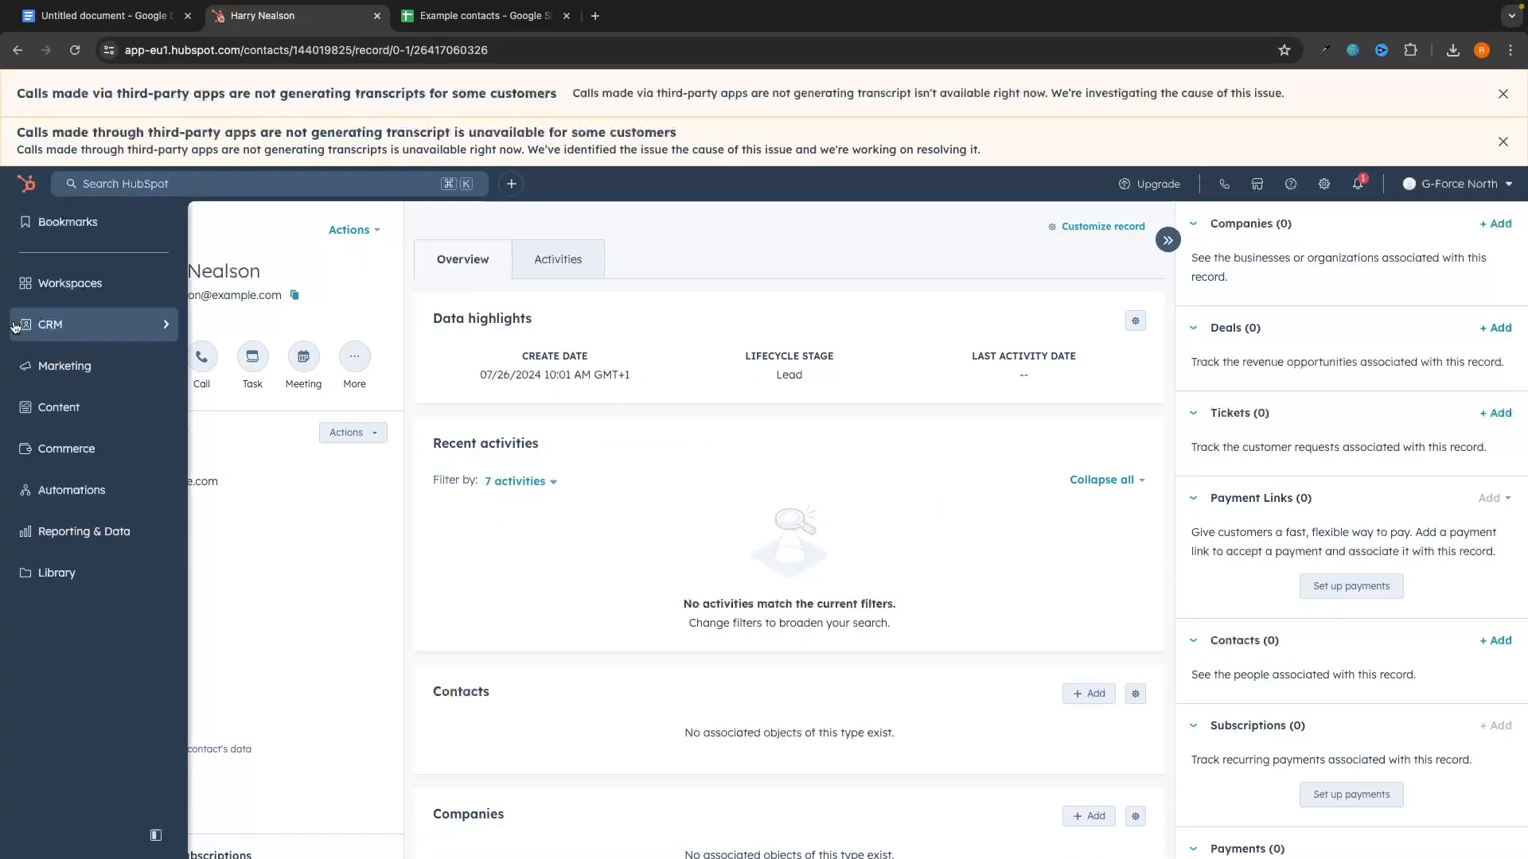
pyautogui.moveTo(82, 332)
pyautogui.click(269, 240)
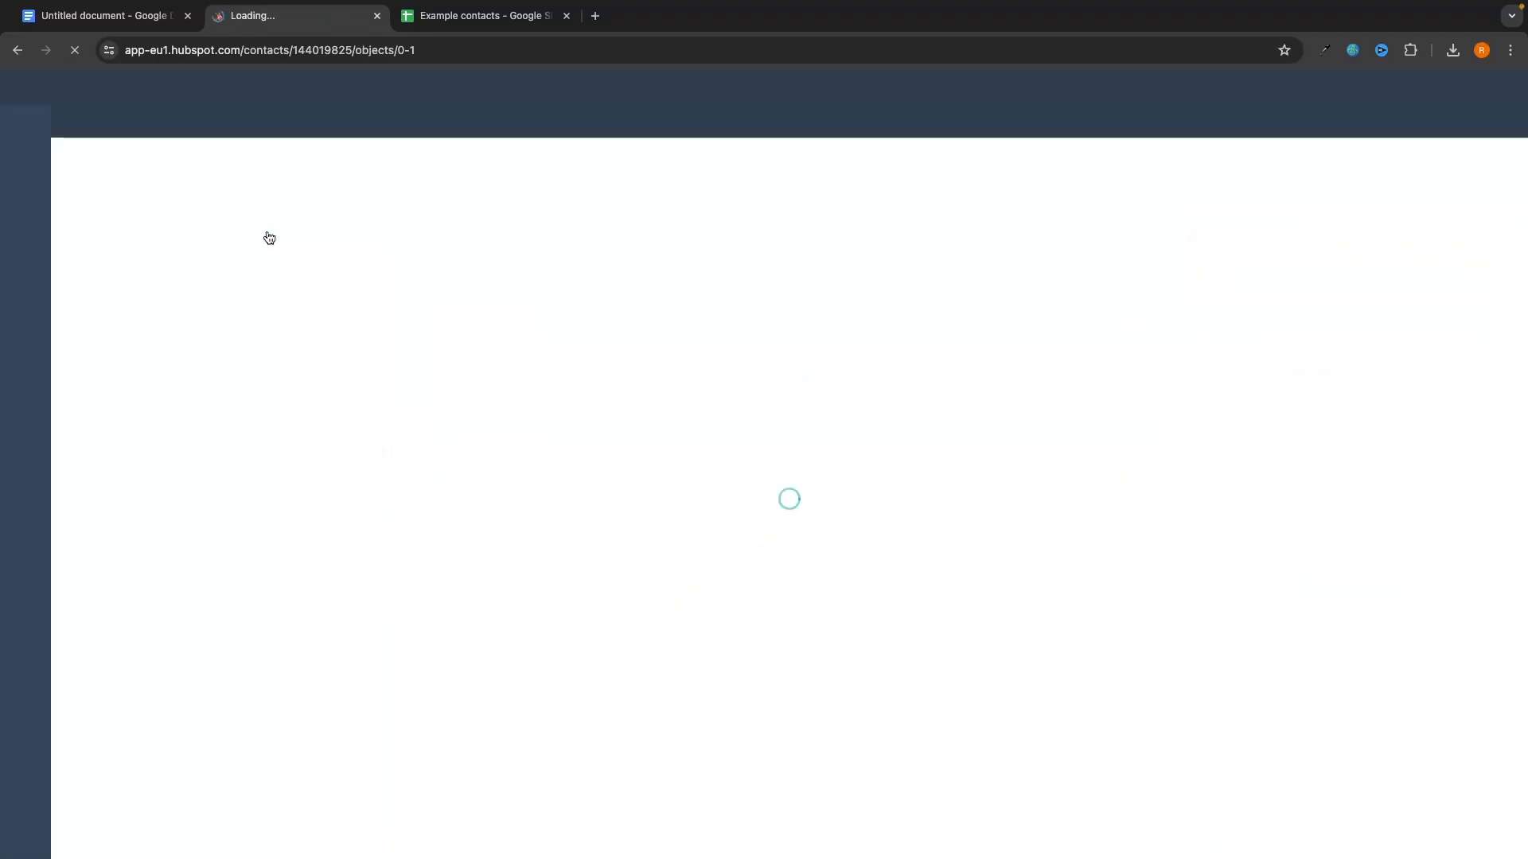